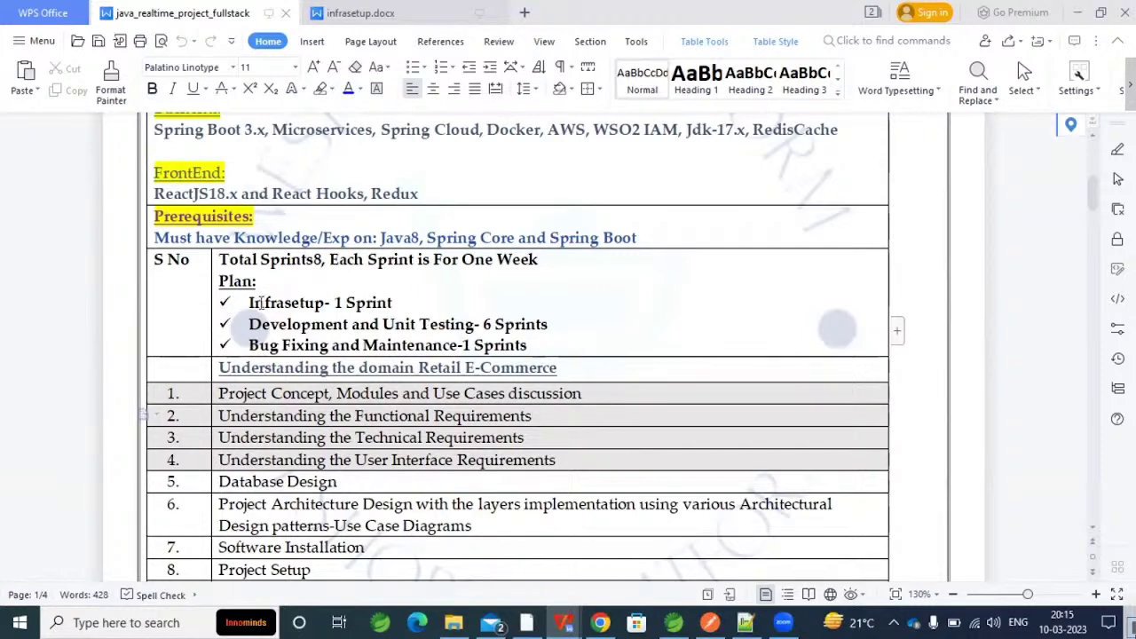
drag(249, 303, 325, 303)
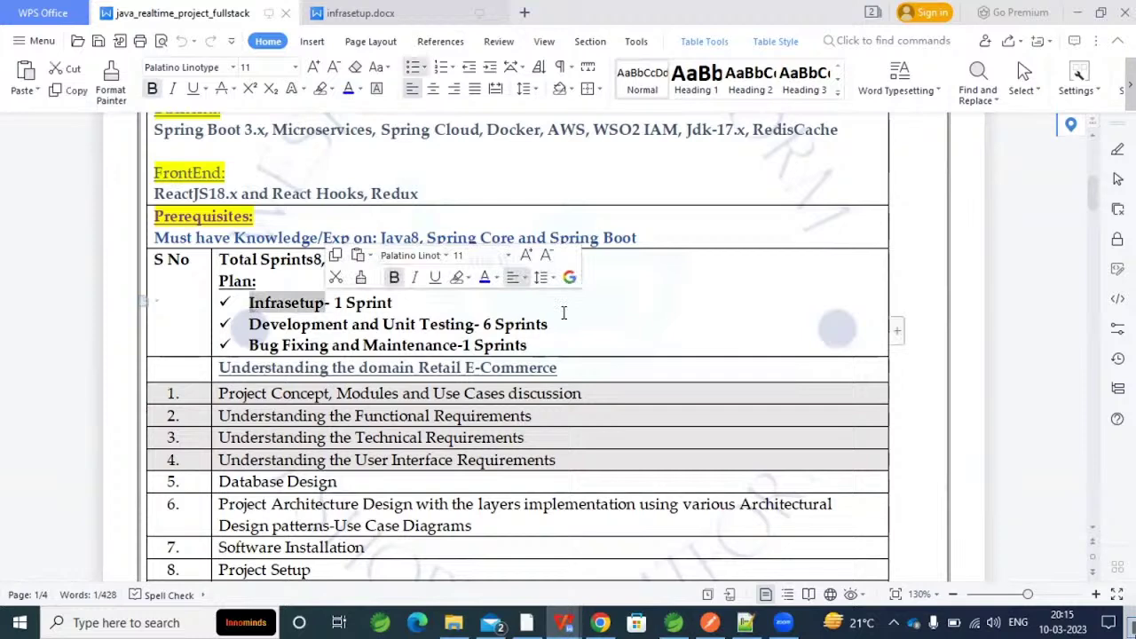
click(563, 312)
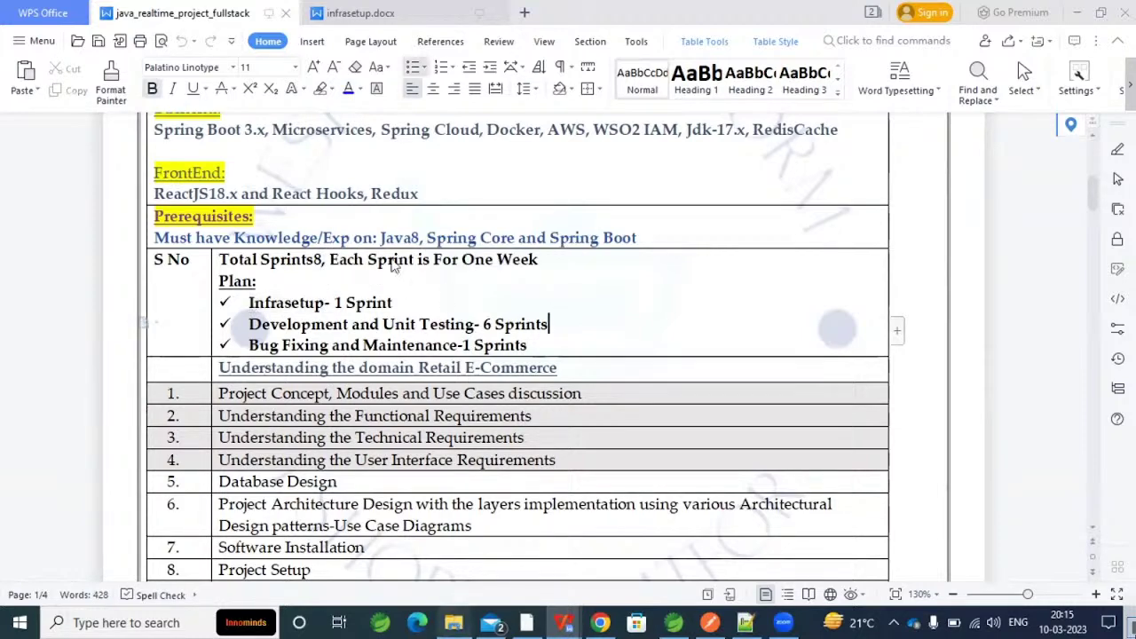
Switch to File Explorer and open the prod_architecture presentation from 03.java_realtime_project > weshopify-platform > weshopify-platform-docs to view its slide.
key(alt+Tab)
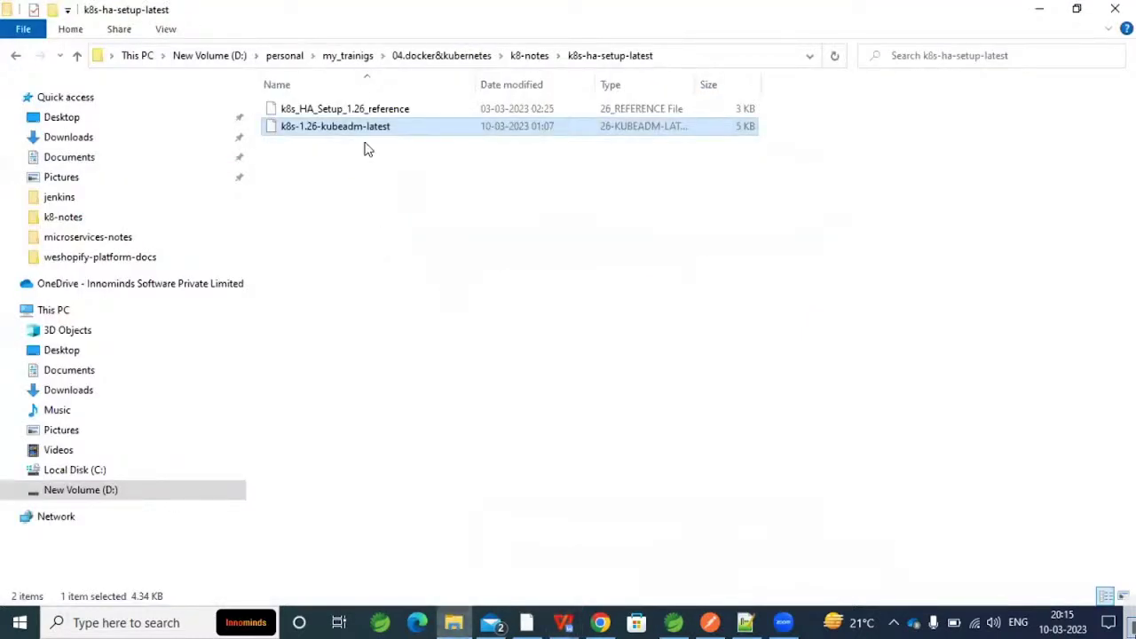
key(BackSpace)
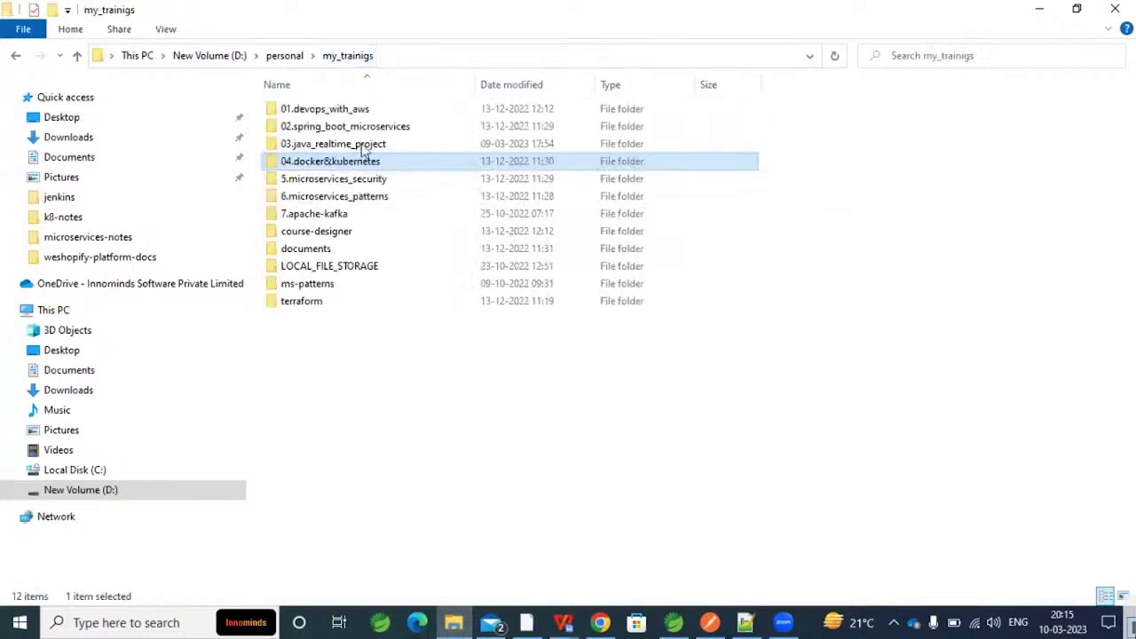
double_click(359, 149)
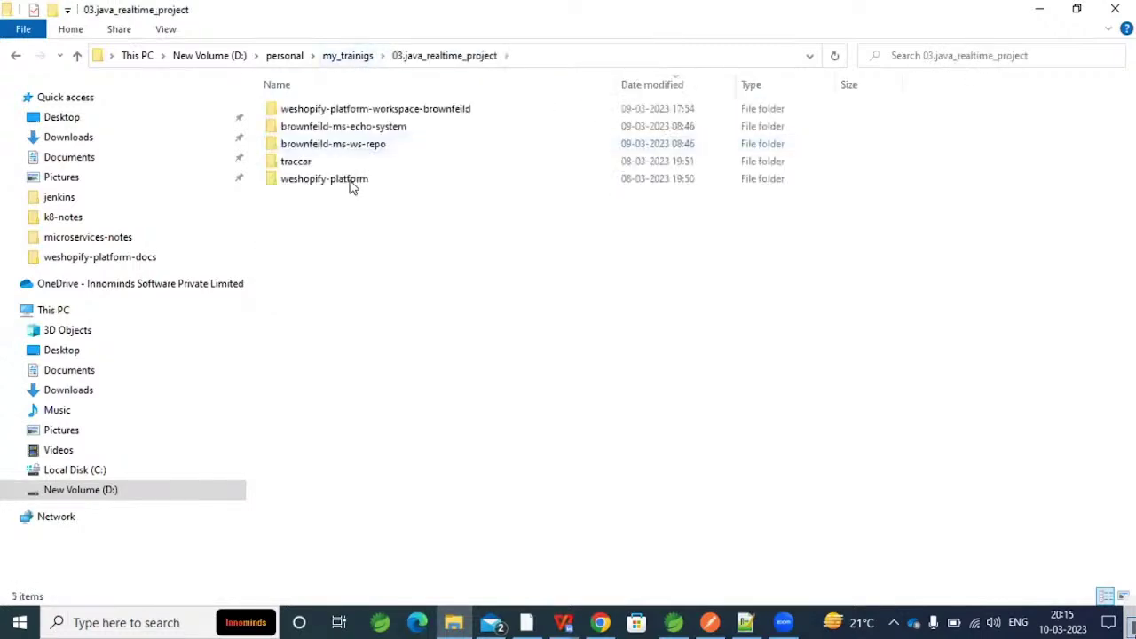
double_click(353, 182)
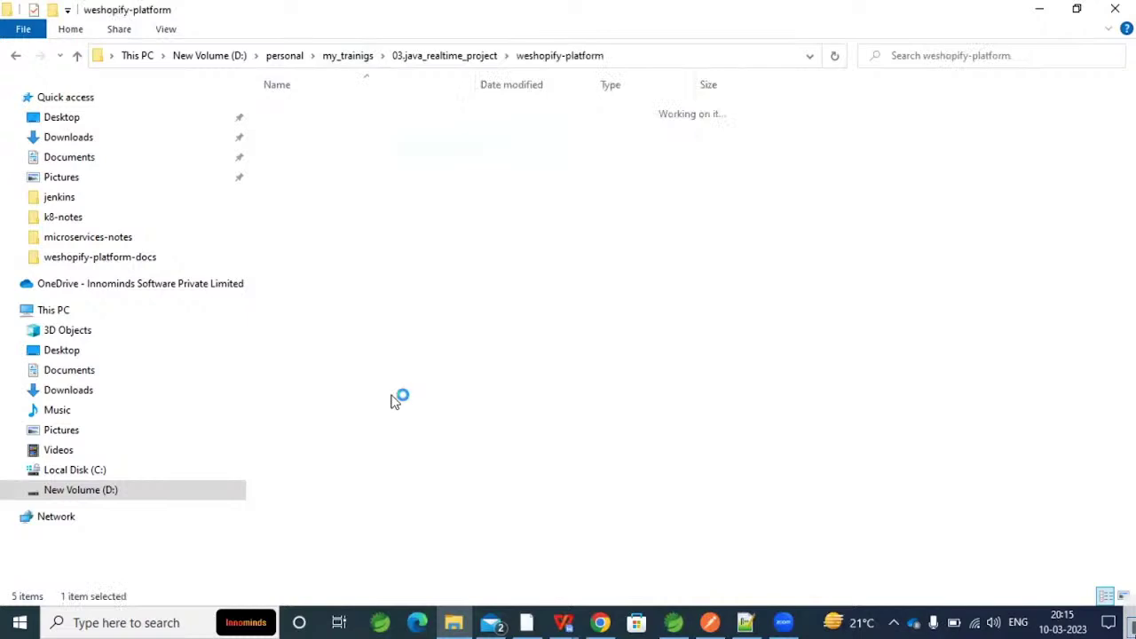
double_click(377, 304)
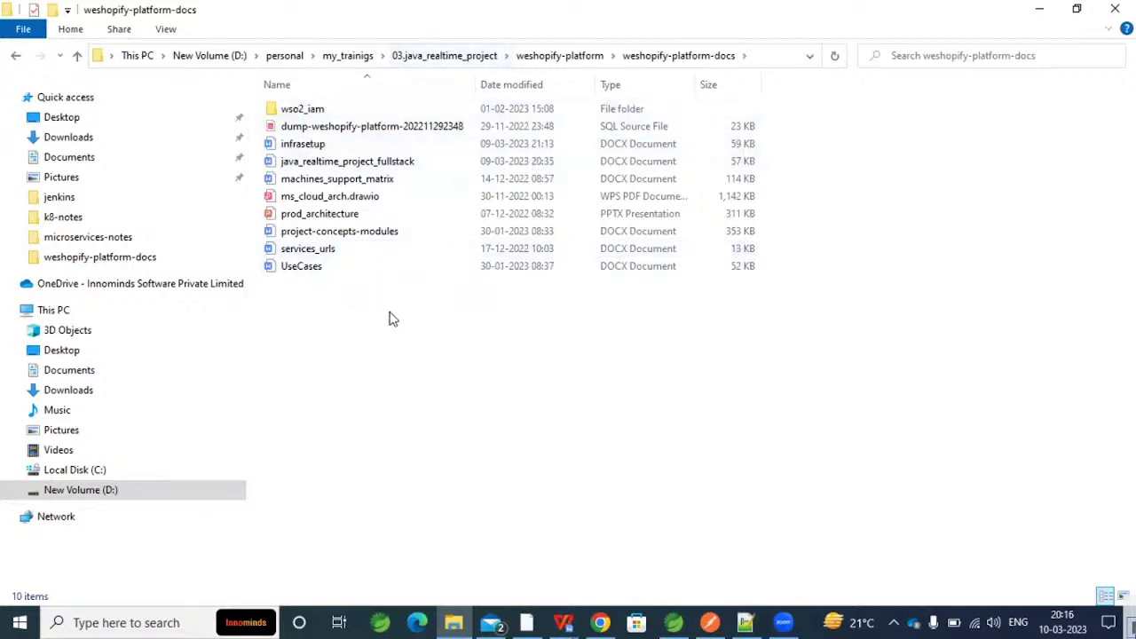
double_click(343, 214)
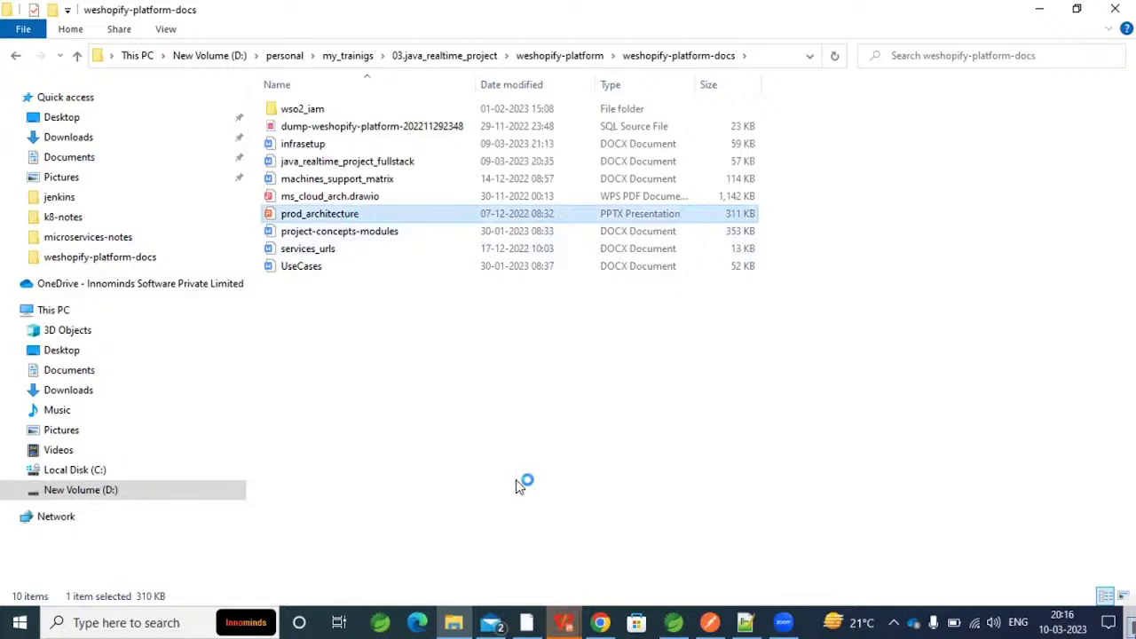
click(565, 622)
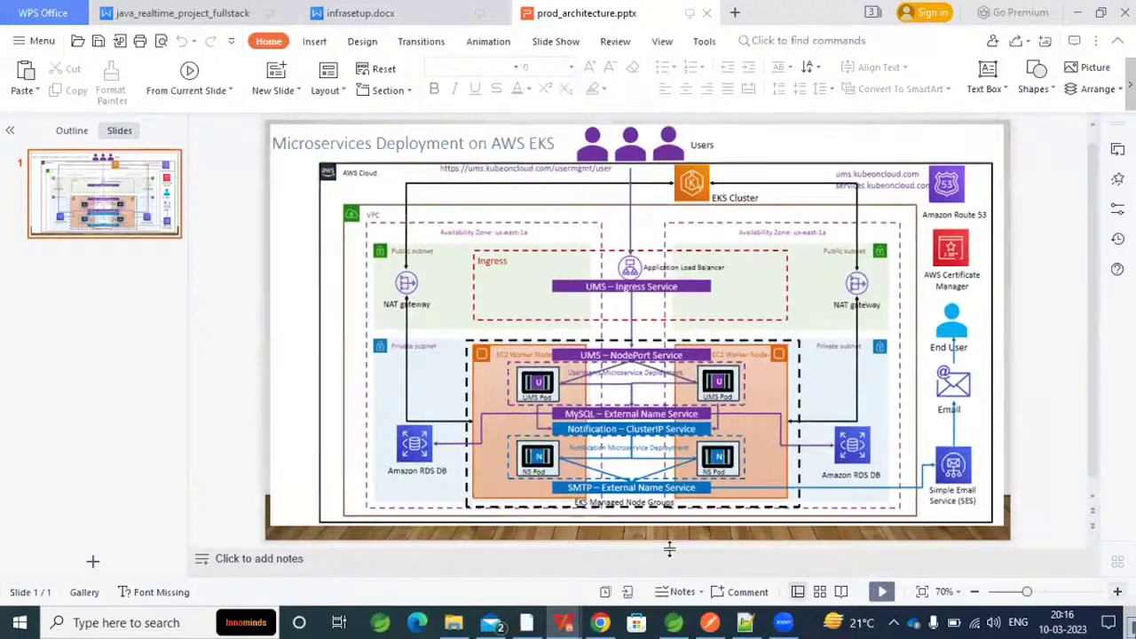
scroll(621, 546, up, 1)
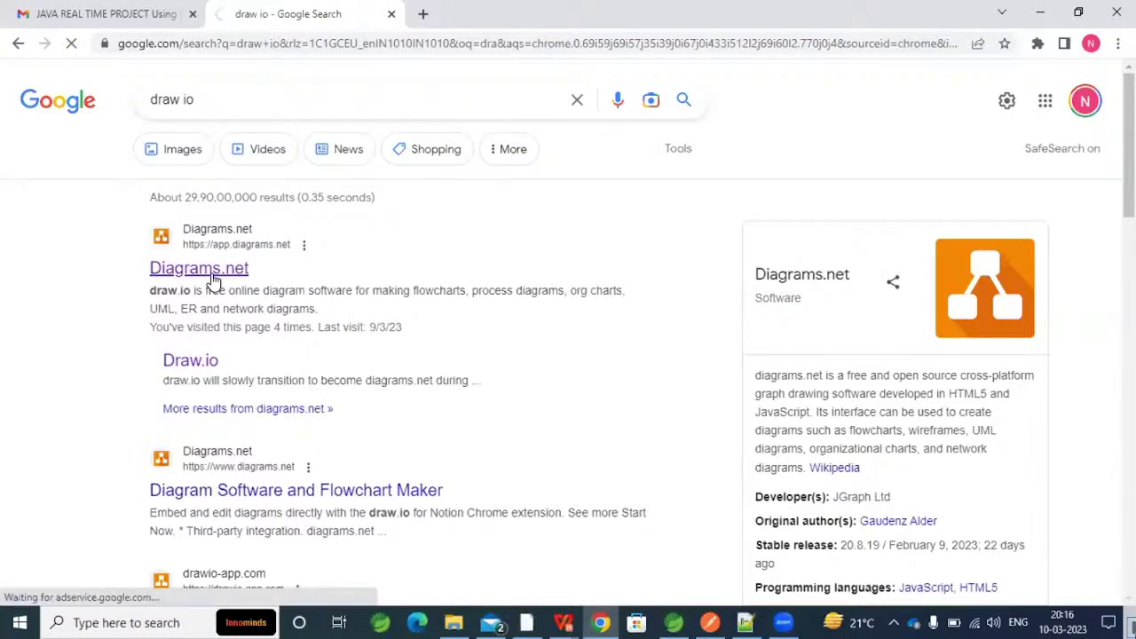
Open the Diagrams.net editor from the draw io search results in Chrome and find empty canvas below the Front-end and Backend containers.
click(213, 281)
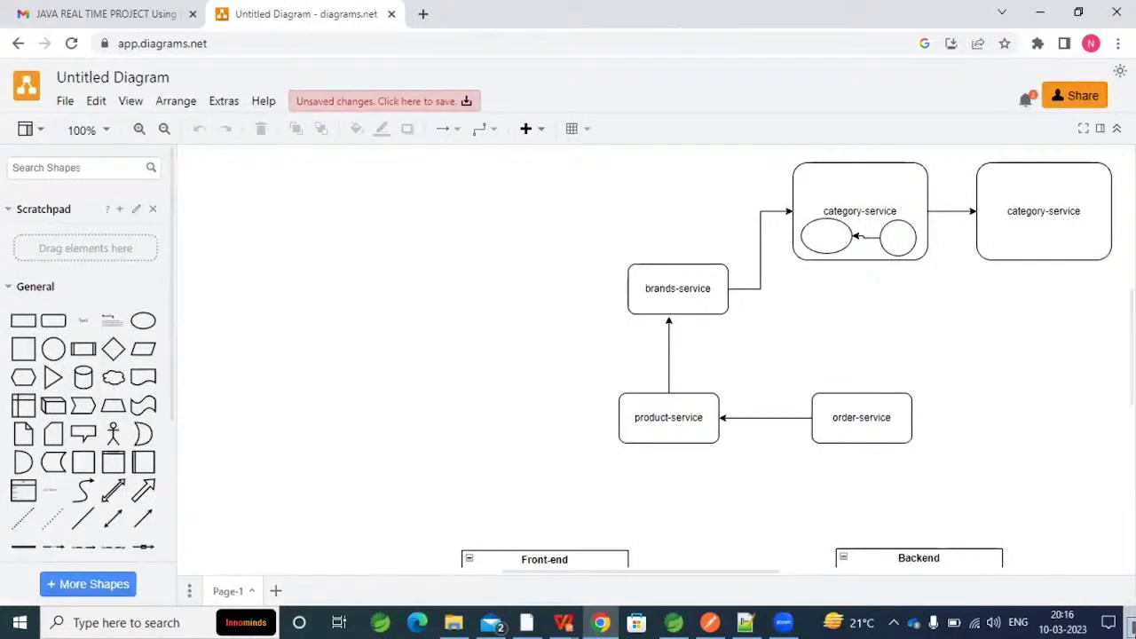
click(1100, 129)
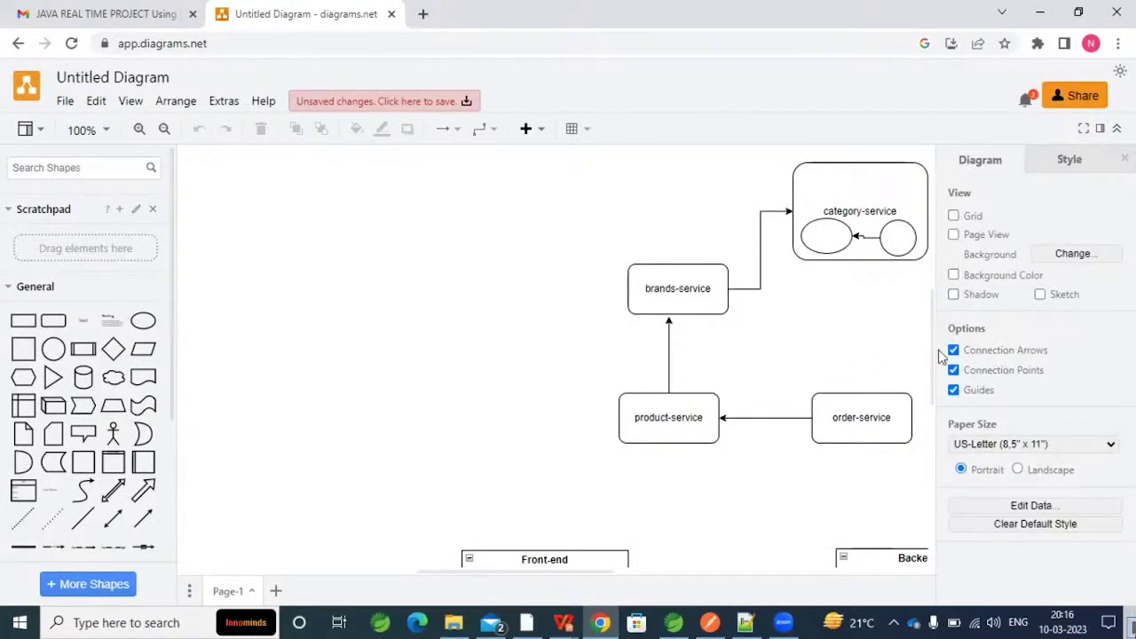
key(ctrl+shift+p)
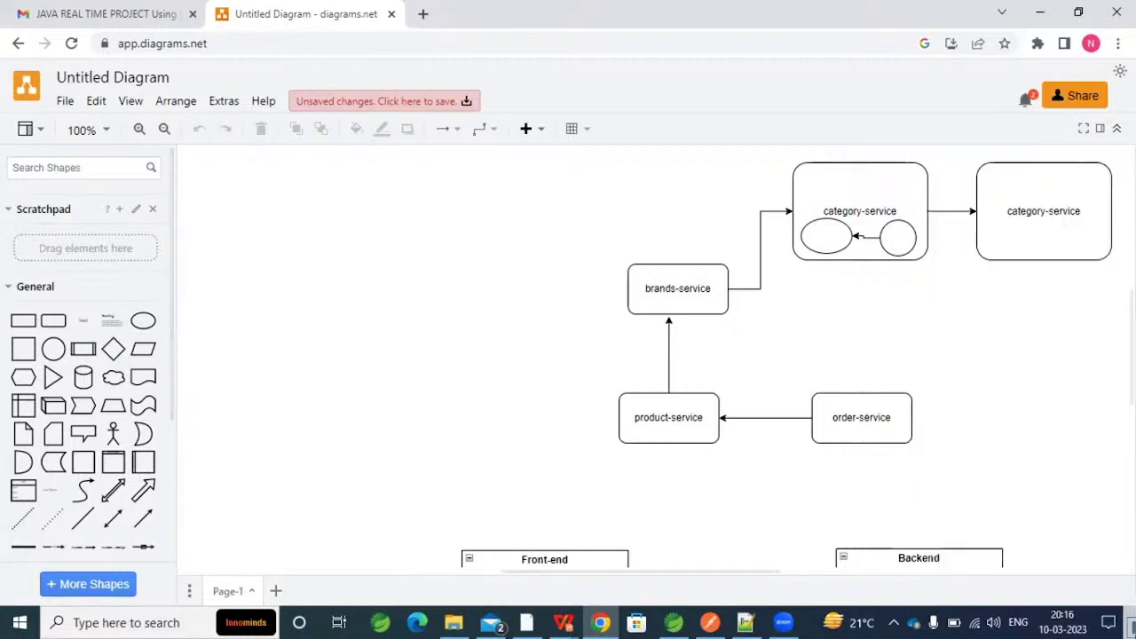
scroll(882, 364, down, 5)
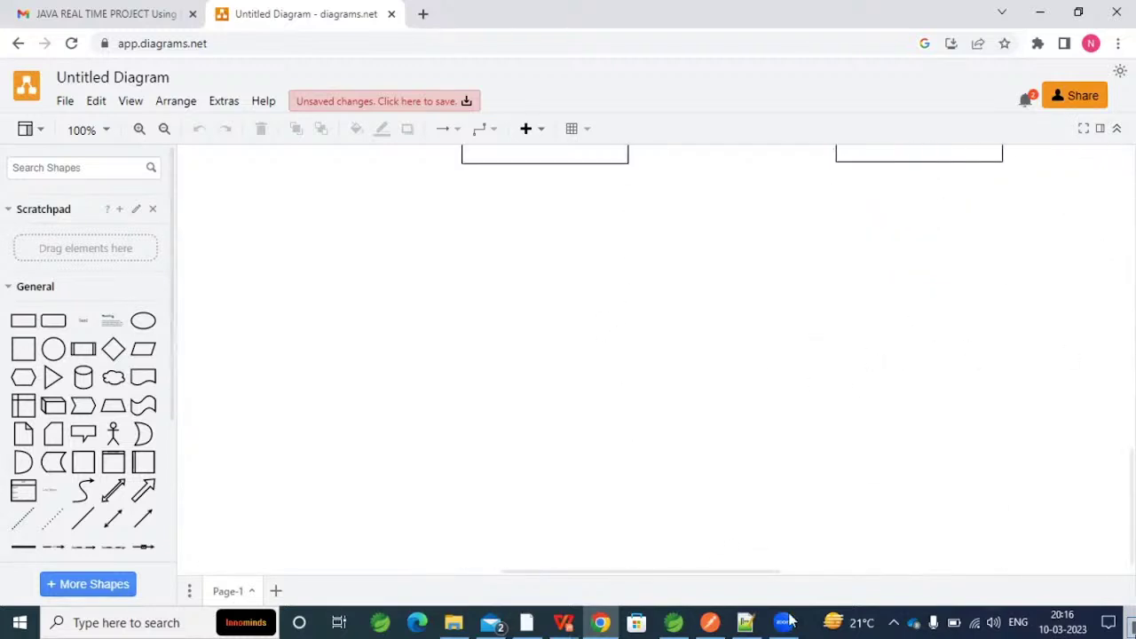
Search the shape library for "aws" and repeatedly expand the results to examine the AWS shapes.
text(aws)
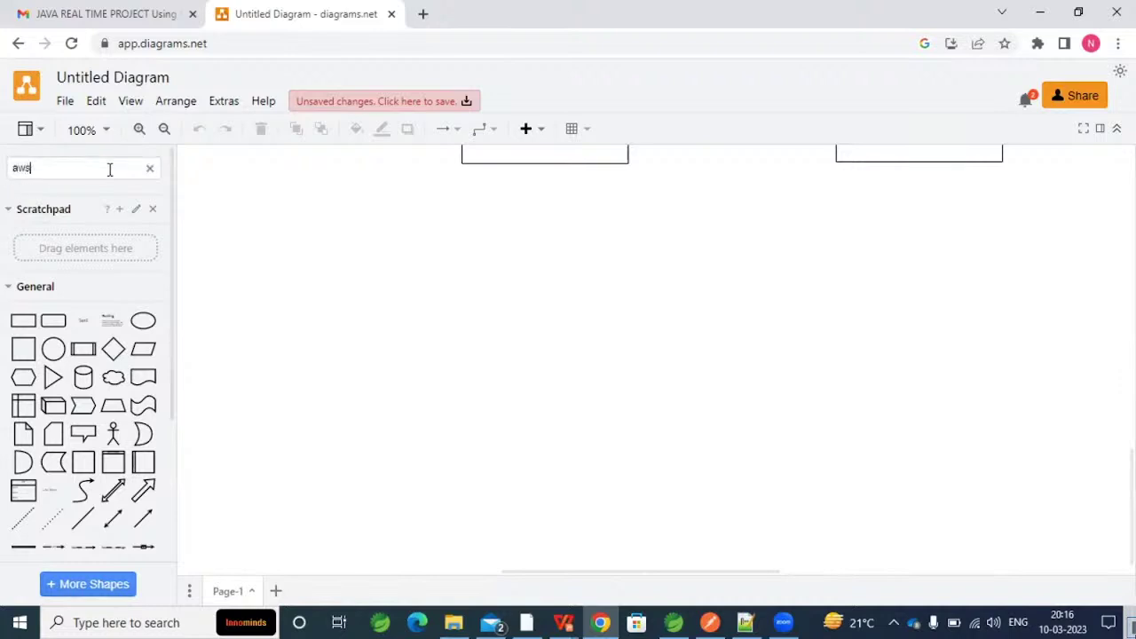
key(Return)
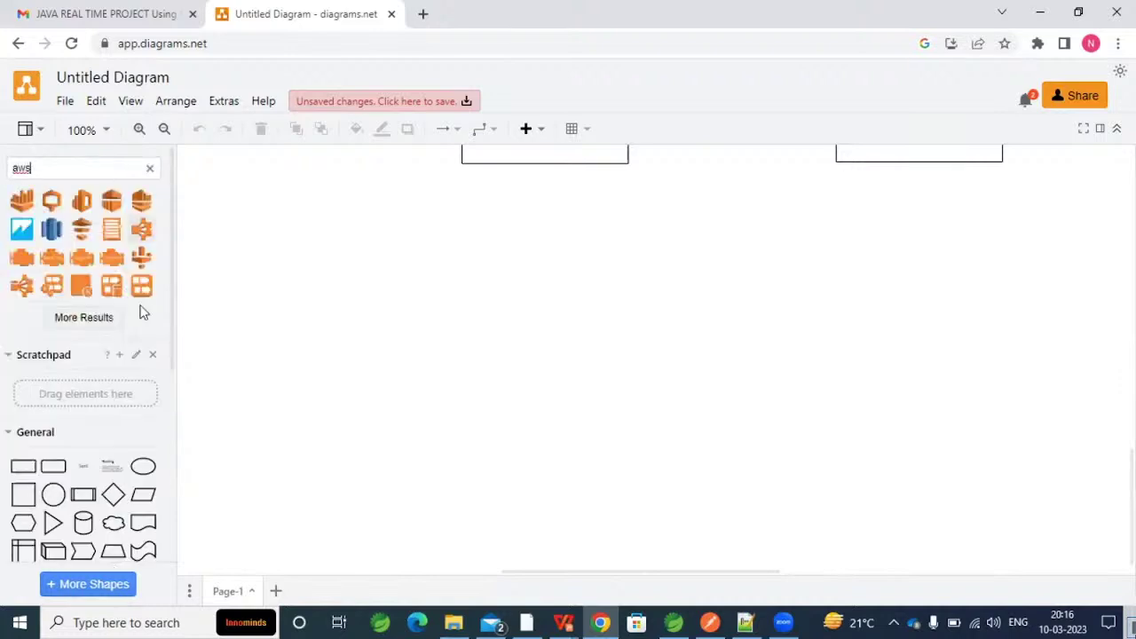
click(102, 327)
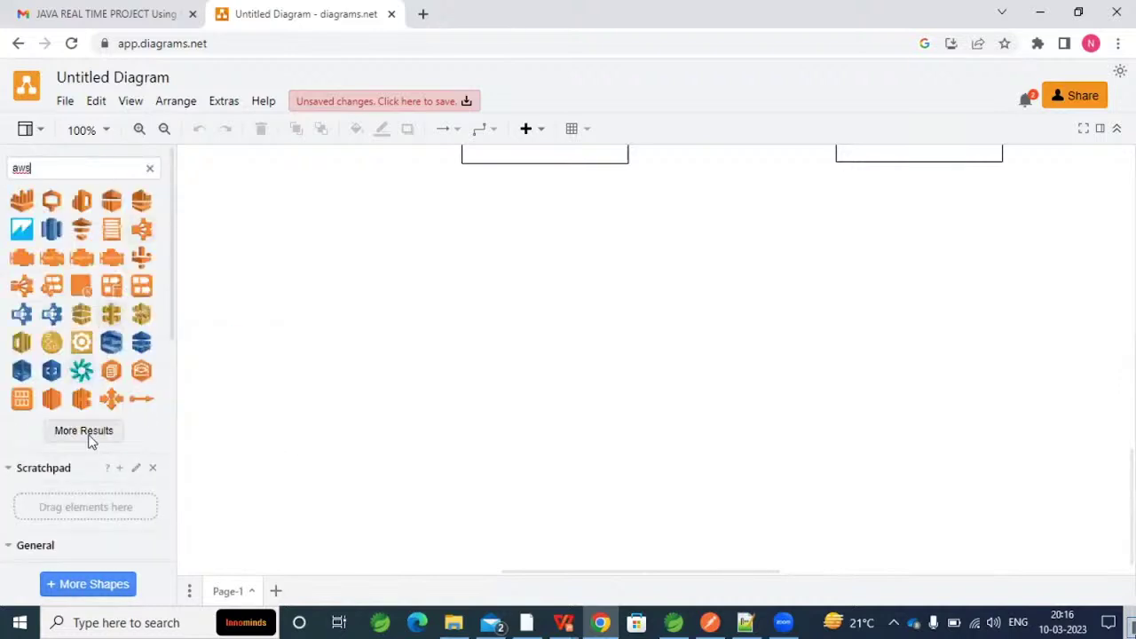
click(89, 433)
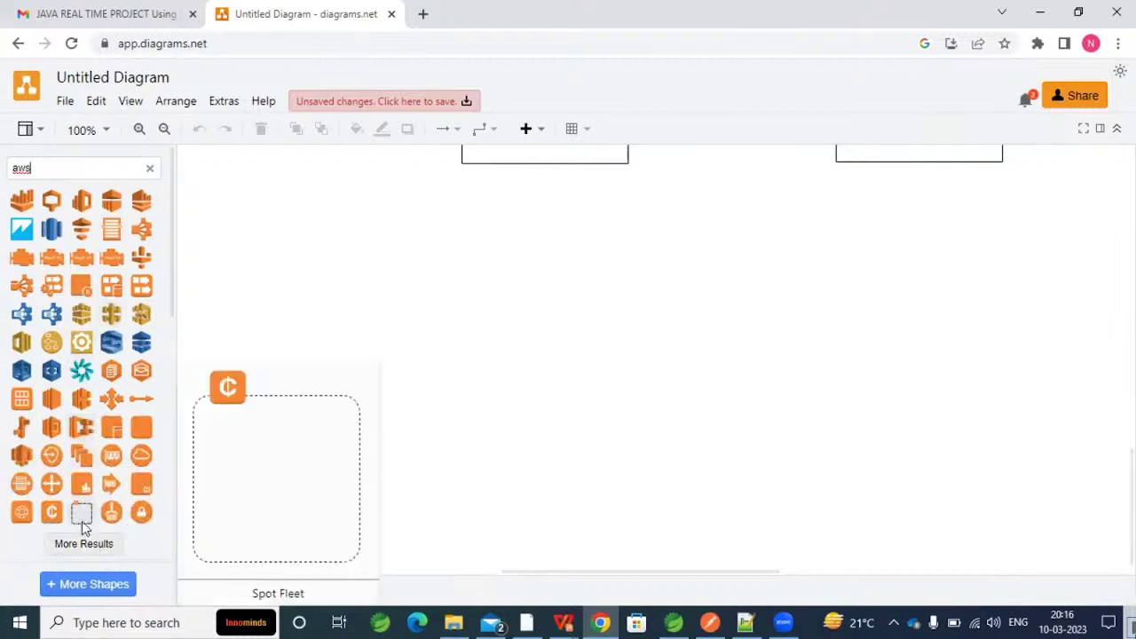
click(90, 544)
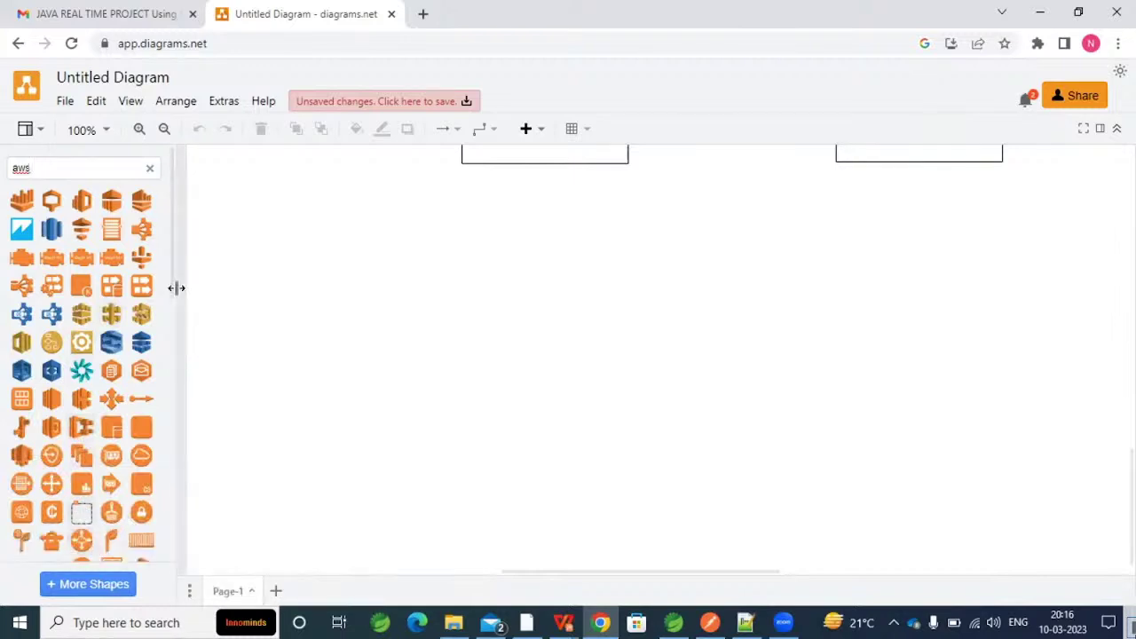
drag(173, 287, 165, 375)
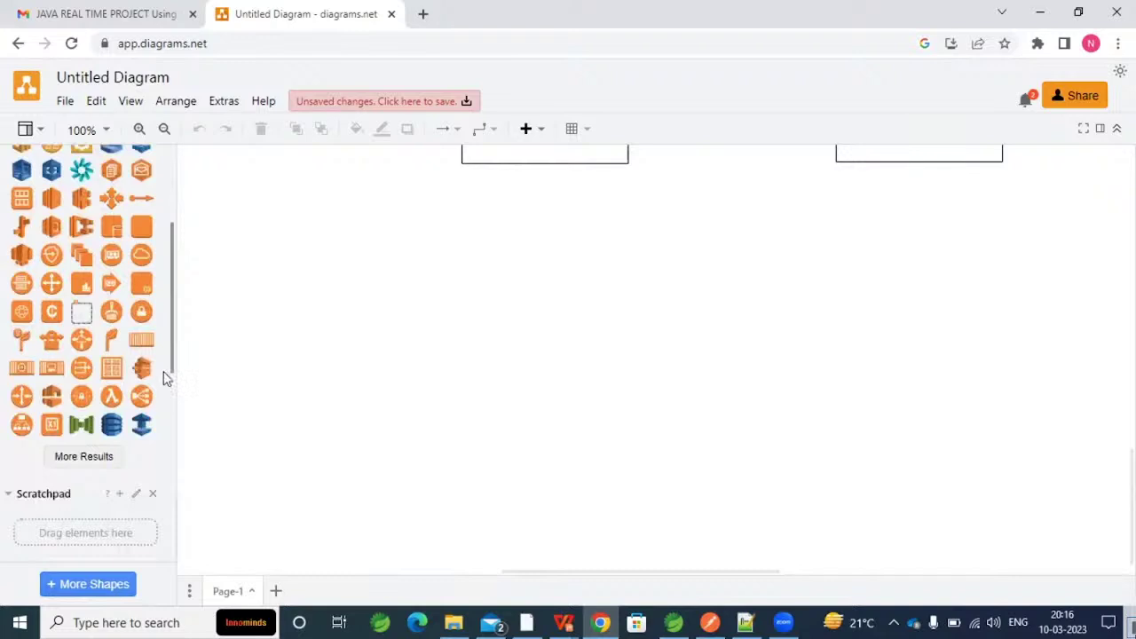
click(88, 458)
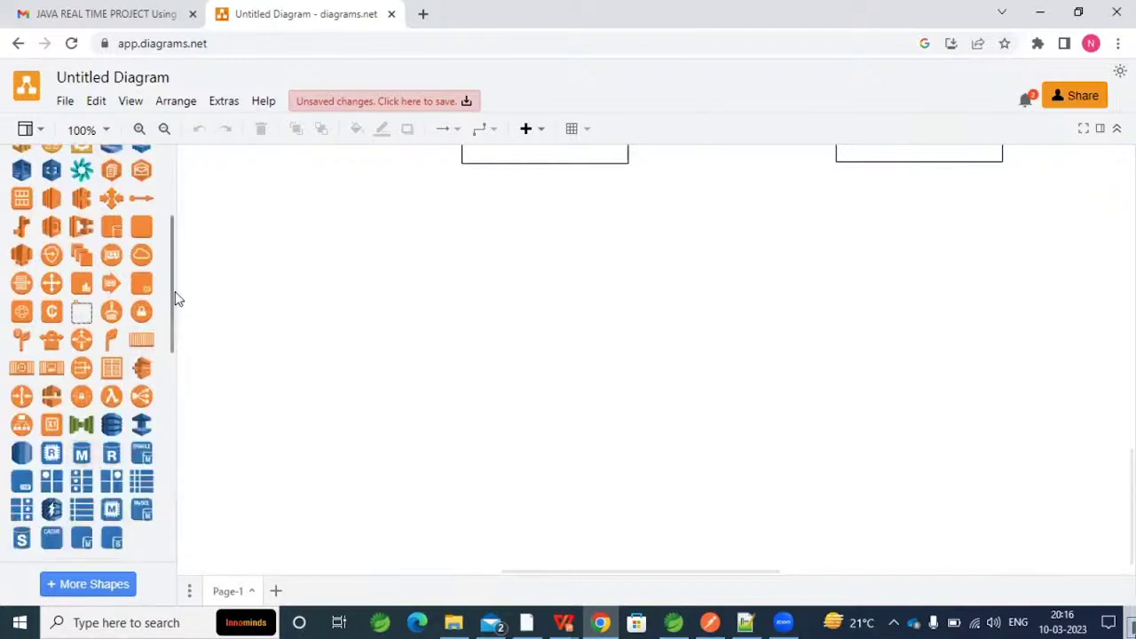
scroll(175, 380, down, 3)
click(89, 333)
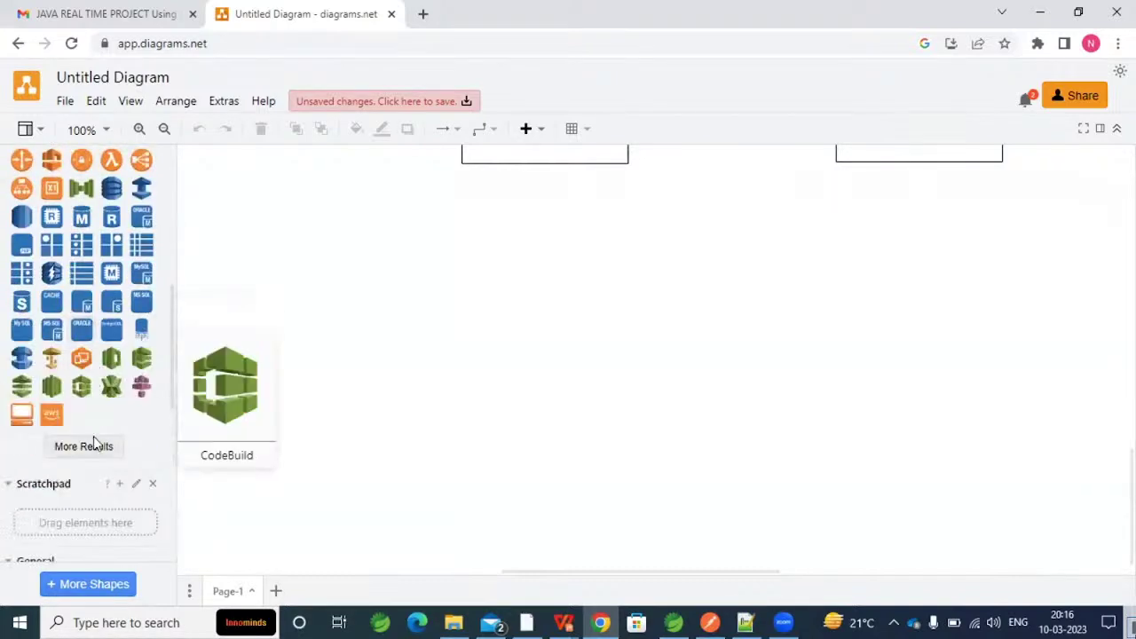
click(93, 440)
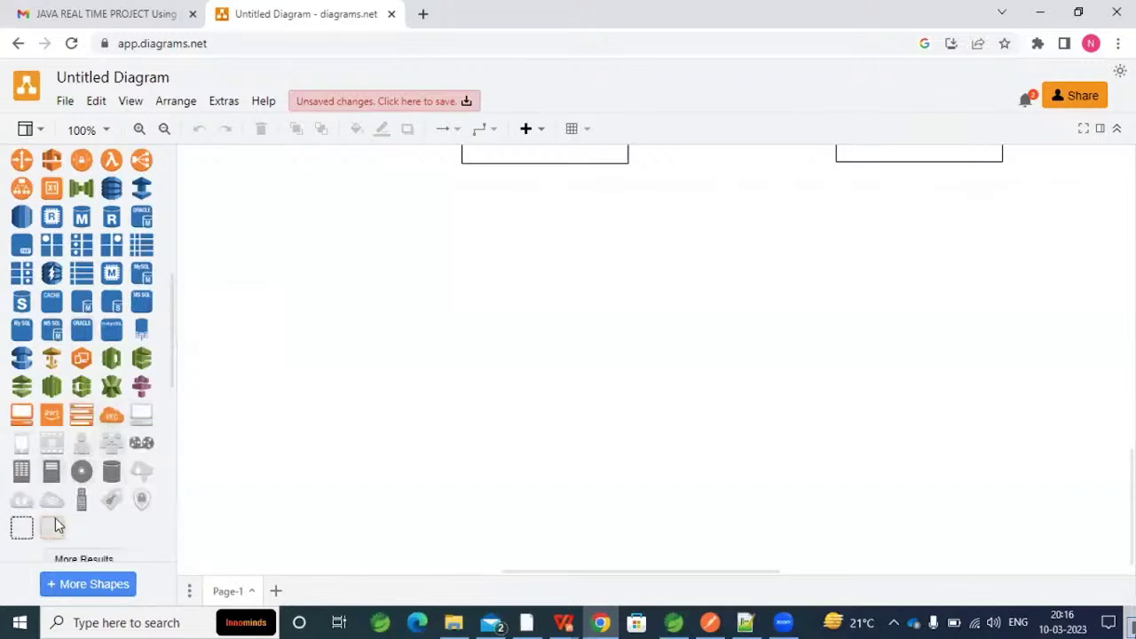
Try the orange dash-dot rounded group shape on the empty canvas and delete it.
drag(53, 527, 237, 459)
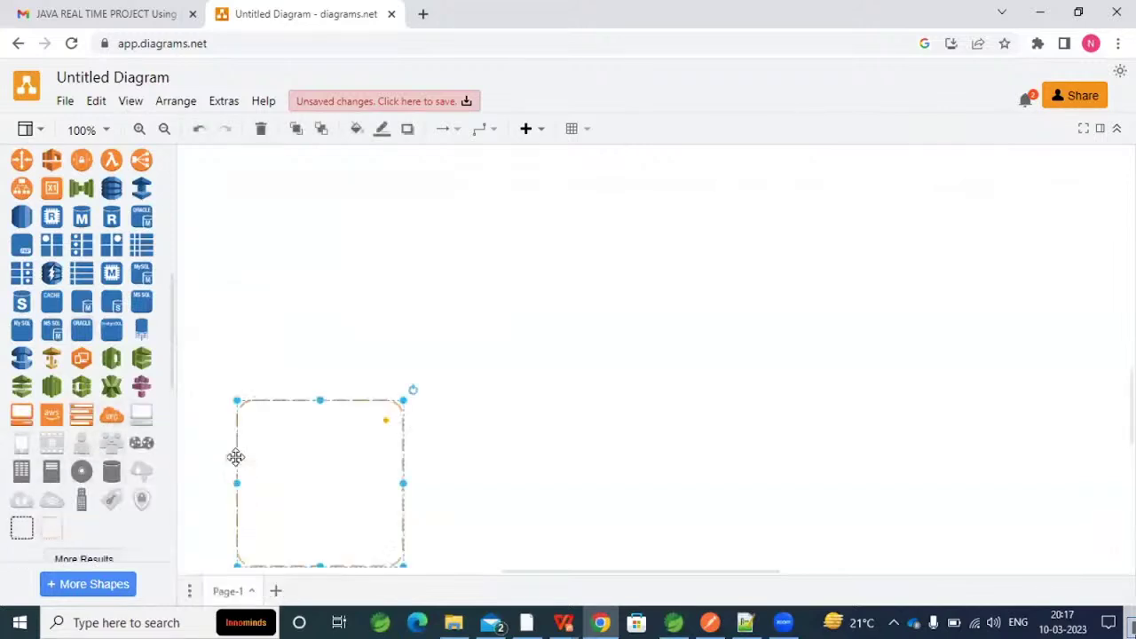
key(Delete)
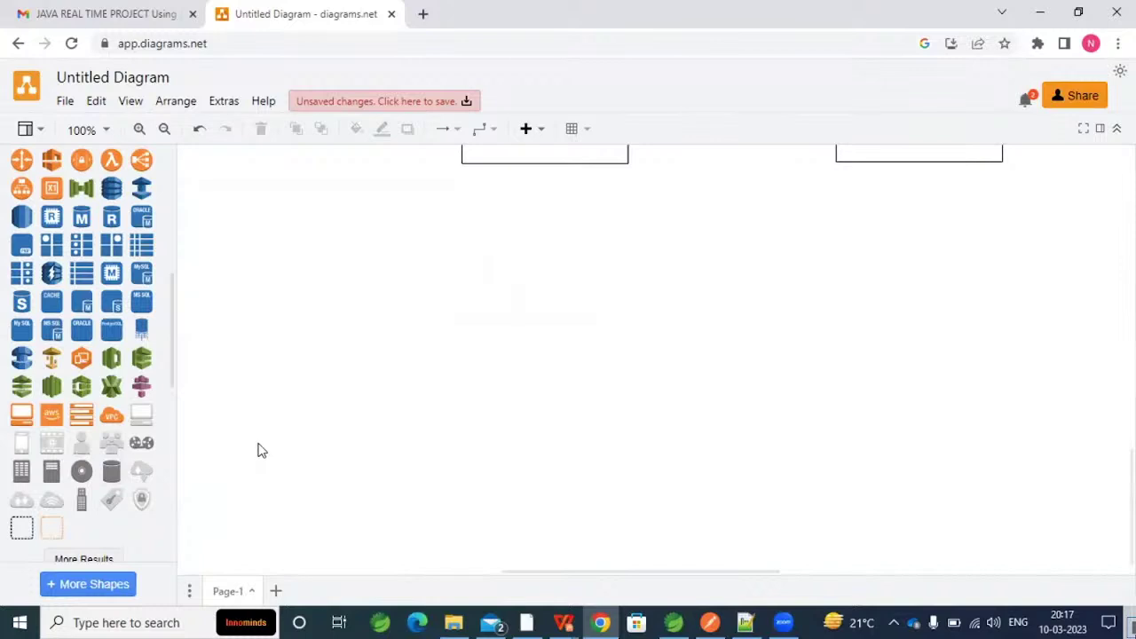
Expand the AWS shape results further and examine the container shapes, including EC2 Instance Container and VPC Subnet.
scroll(174, 359, down, 2)
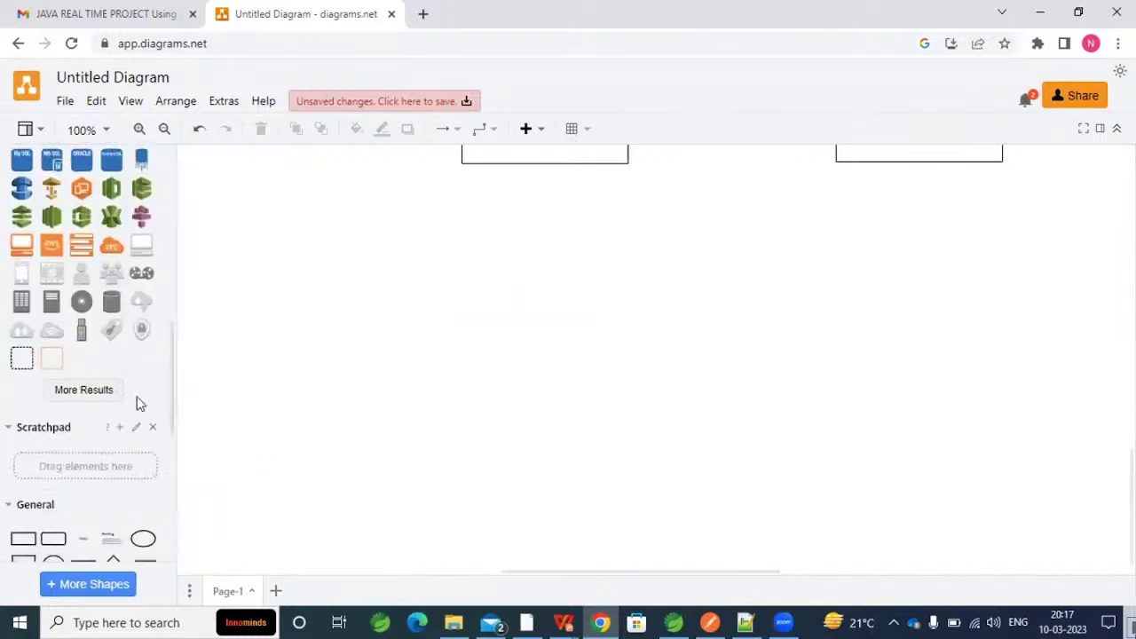
click(89, 392)
mouse_move(24, 388)
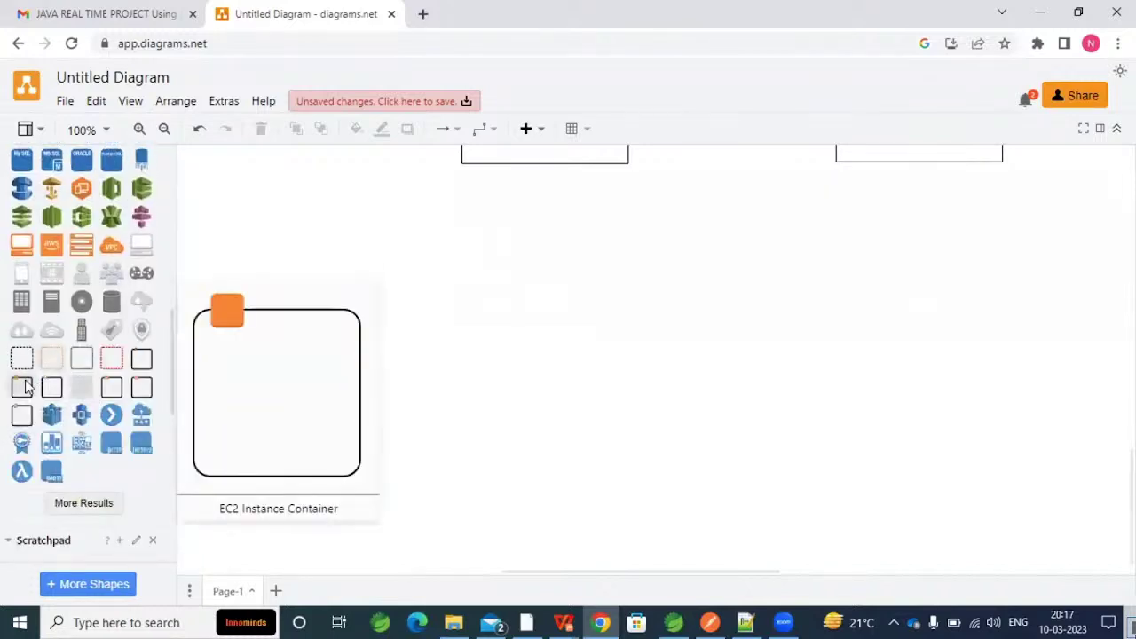
mouse_move(18, 421)
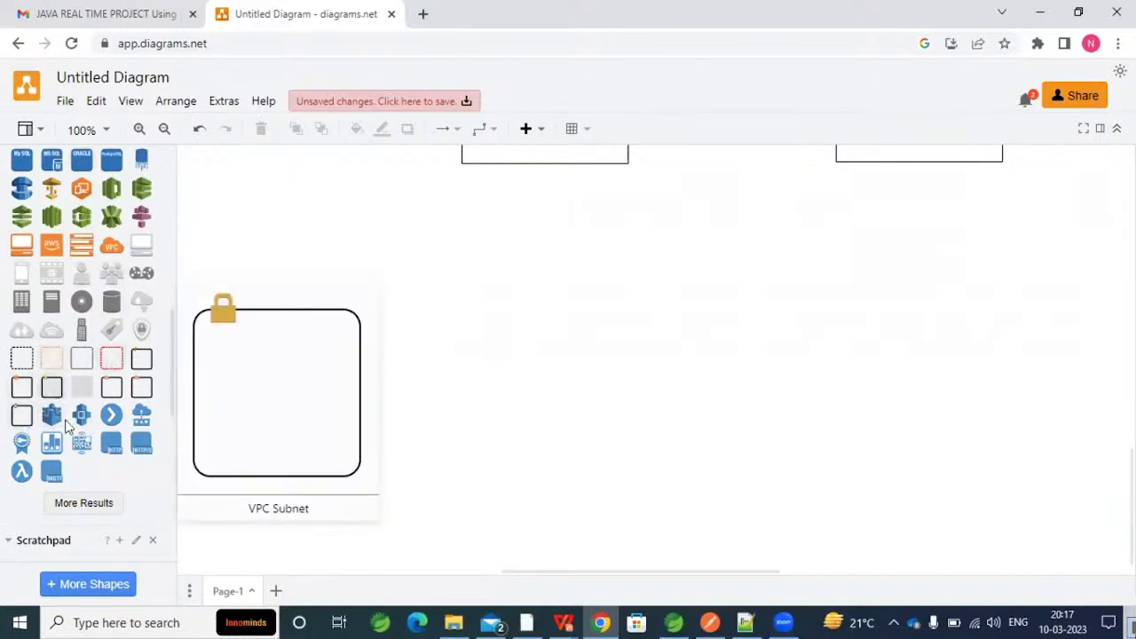
click(83, 503)
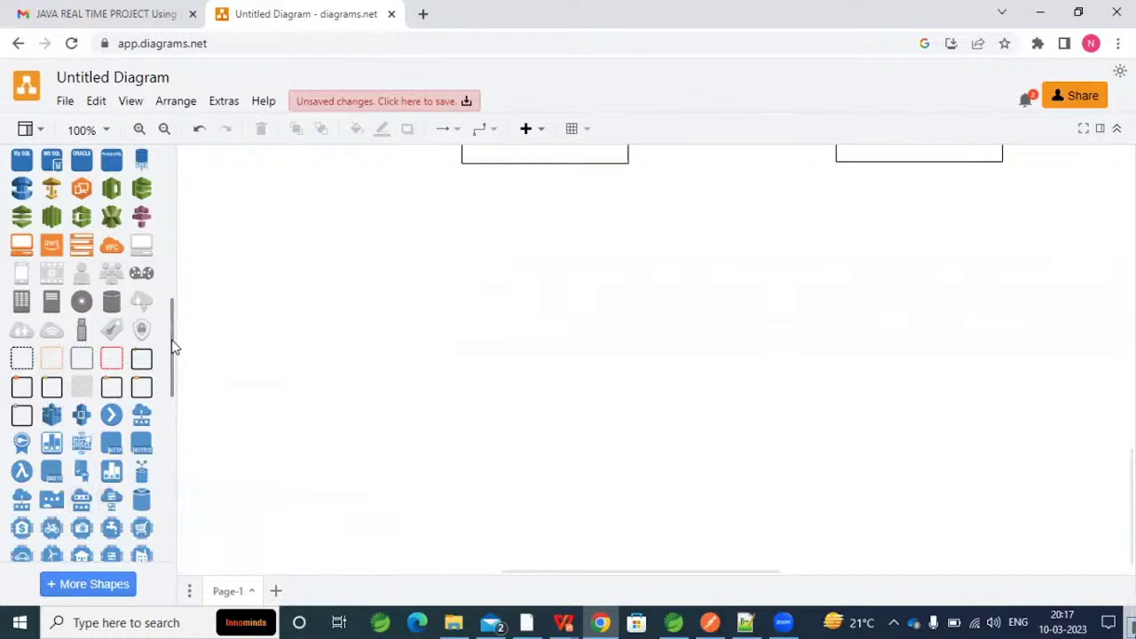
drag(174, 348, 168, 408)
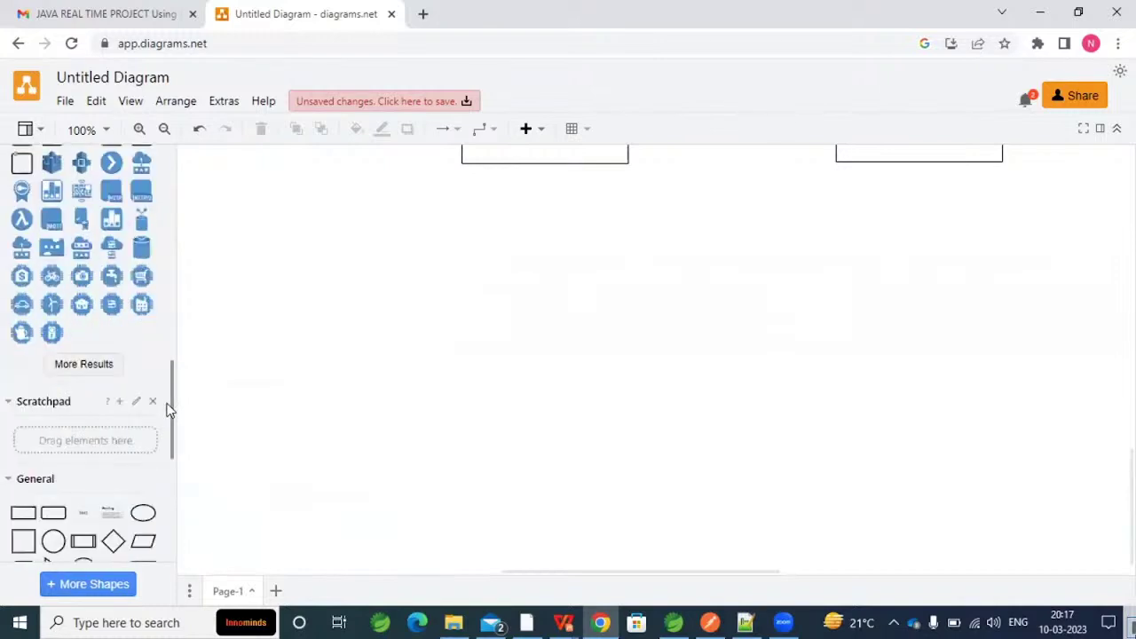
click(109, 367)
drag(174, 397, 53, 155)
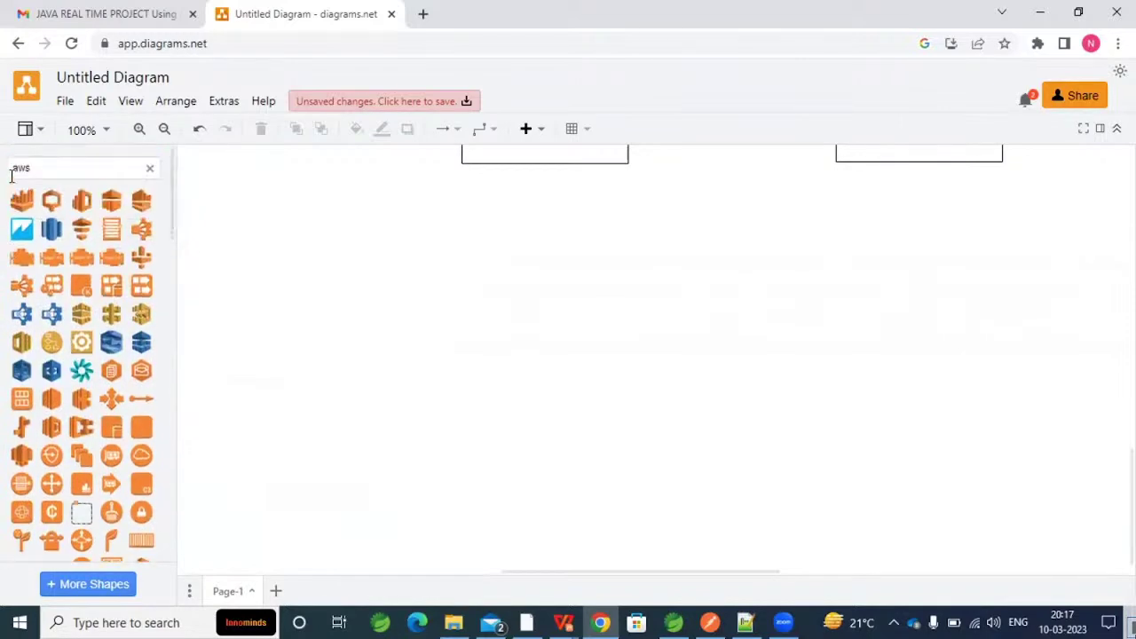
Find the Vertical Container by searching for "container", place it below the Front-end and Backend containers, and enlarge it into a wide frame.
double_click(12, 175)
text(container)
key(Return)
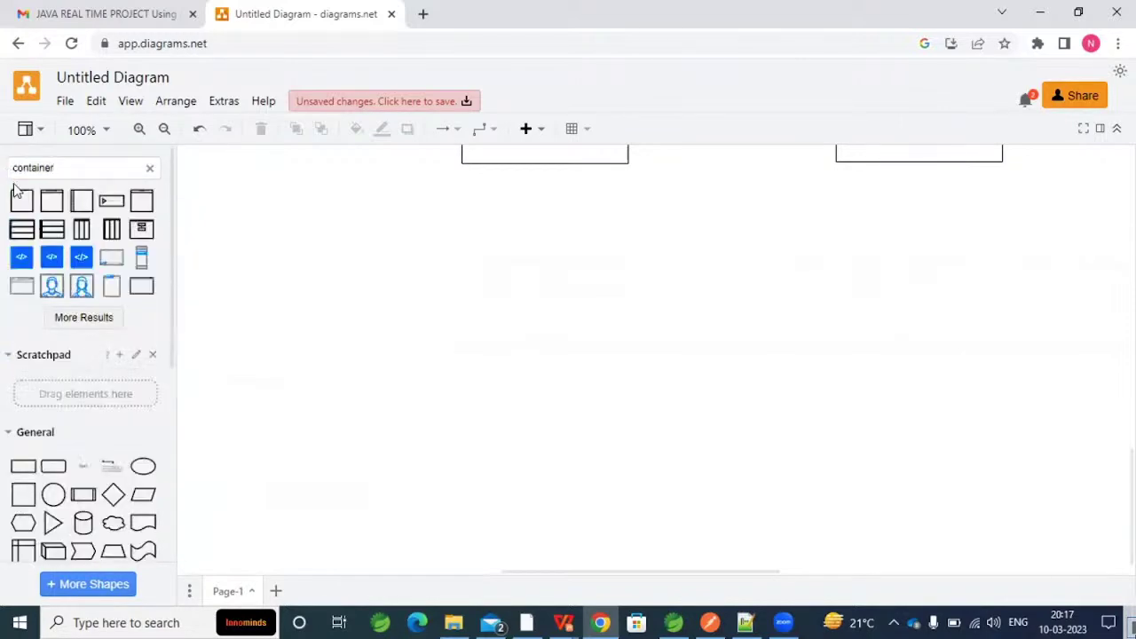
drag(18, 197, 383, 318)
drag(555, 368, 1031, 374)
drag(709, 452, 710, 555)
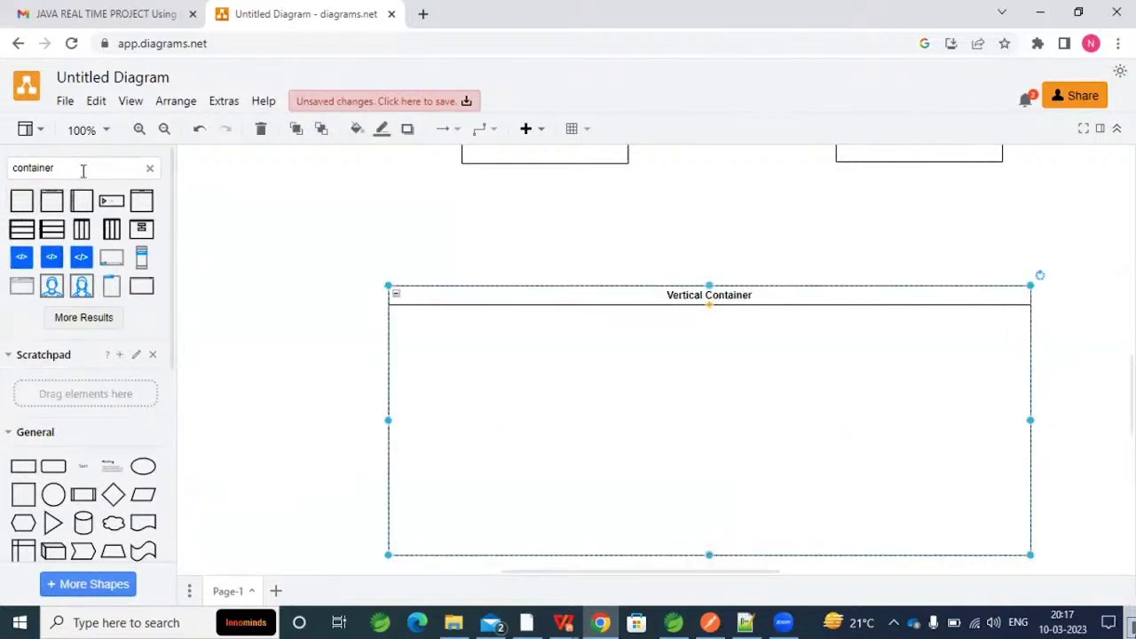
Search the shape library for "aws" again and expand the results far enough to find the AWS Cloud icon.
double_click(4, 169)
text(aws)
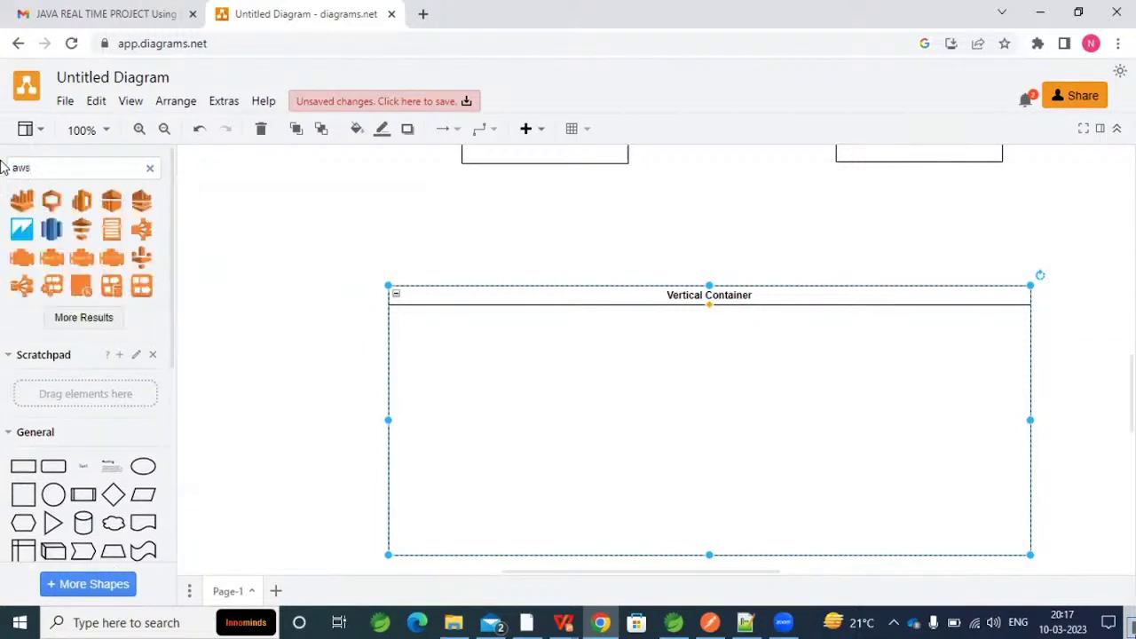
click(89, 317)
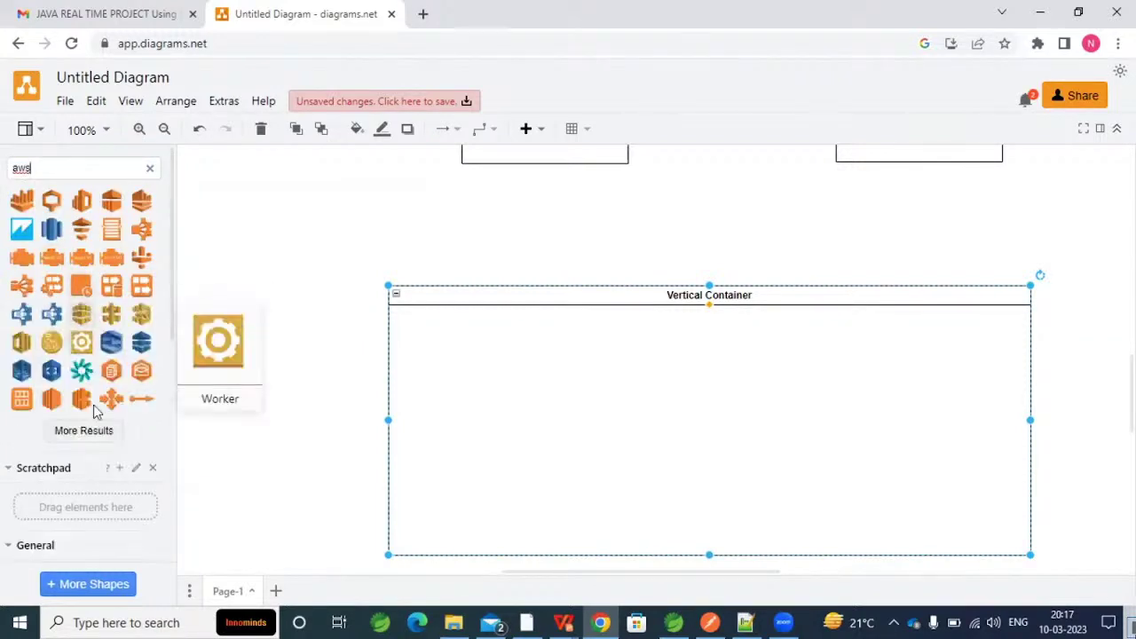
click(88, 442)
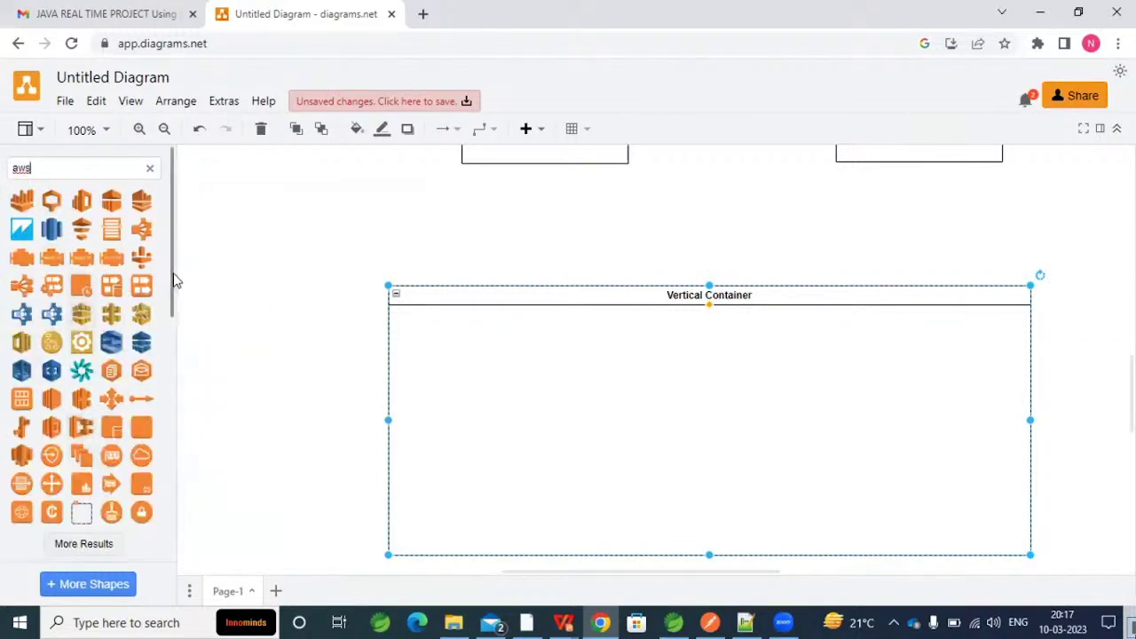
scroll(100, 394, down, 2)
click(89, 398)
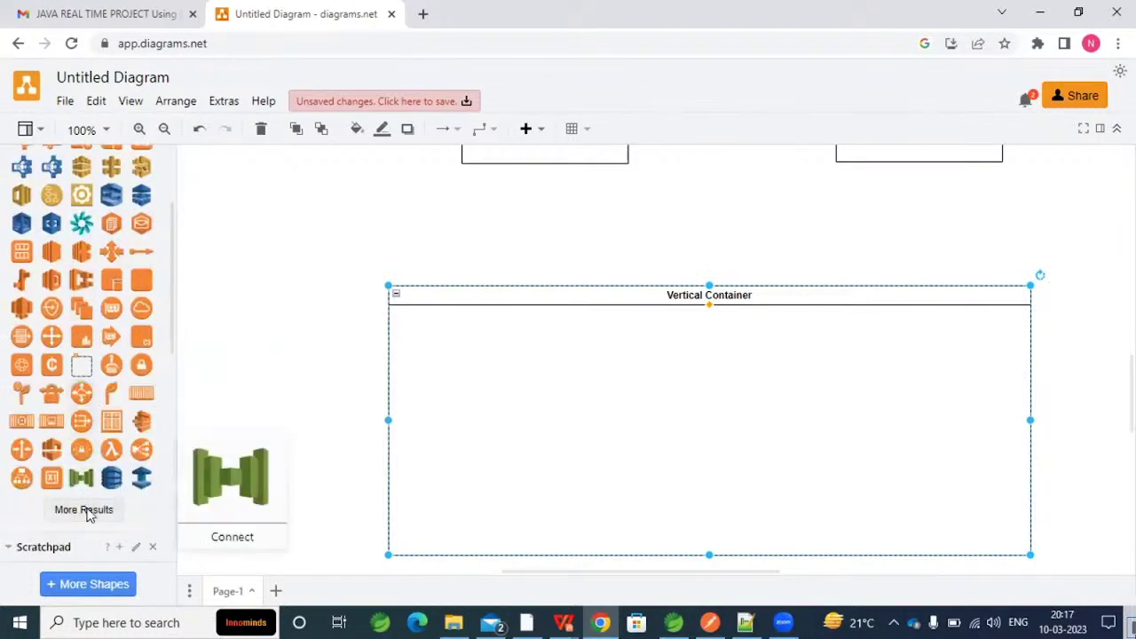
click(88, 511)
drag(172, 266, 169, 347)
click(98, 423)
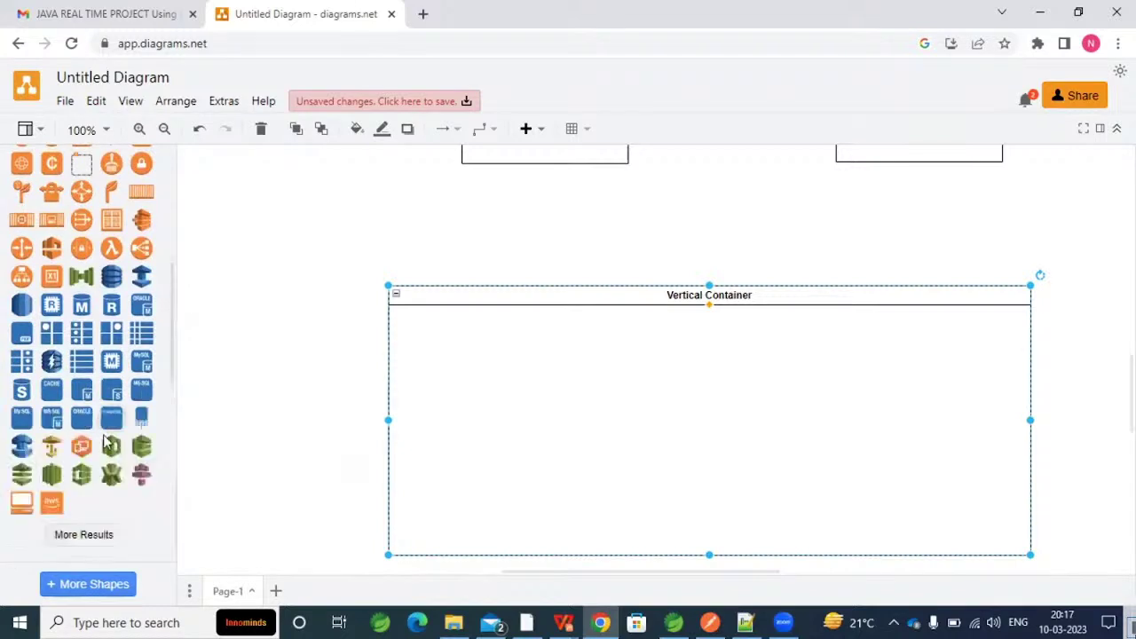
drag(172, 363, 175, 387)
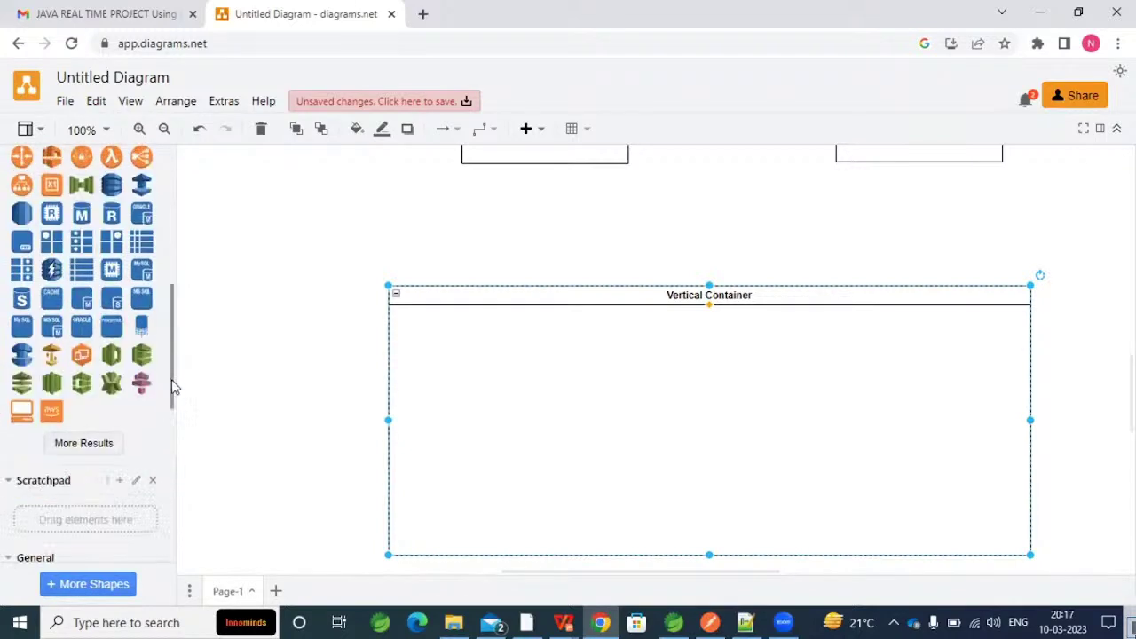
click(84, 443)
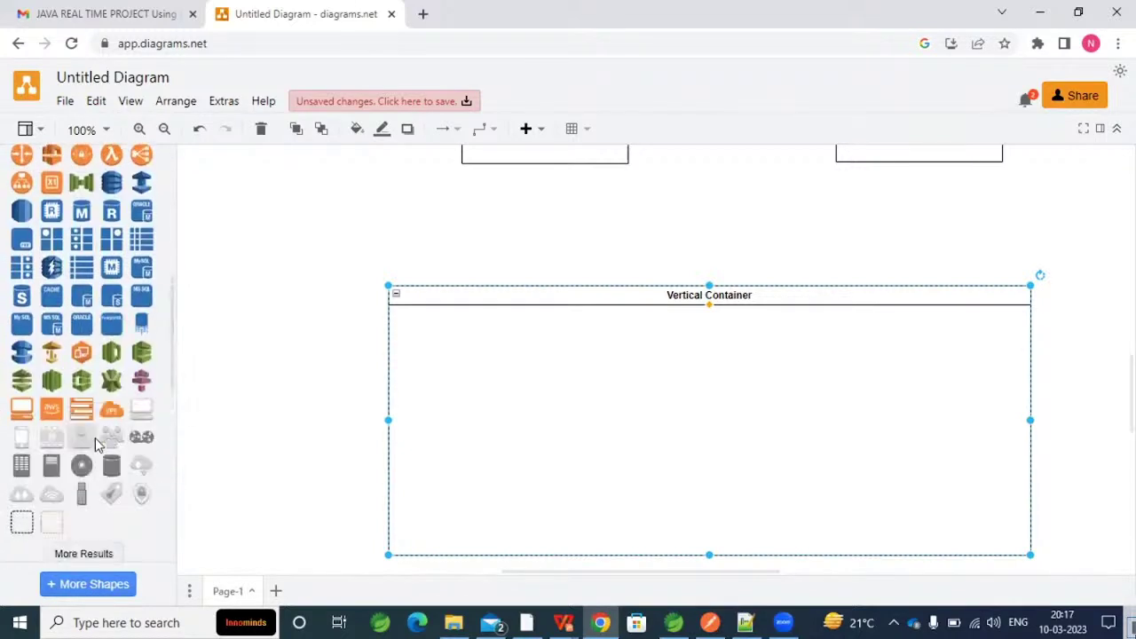
Rename the Vertical Container's title to "AWS".
double_click(749, 302)
text(AWS)
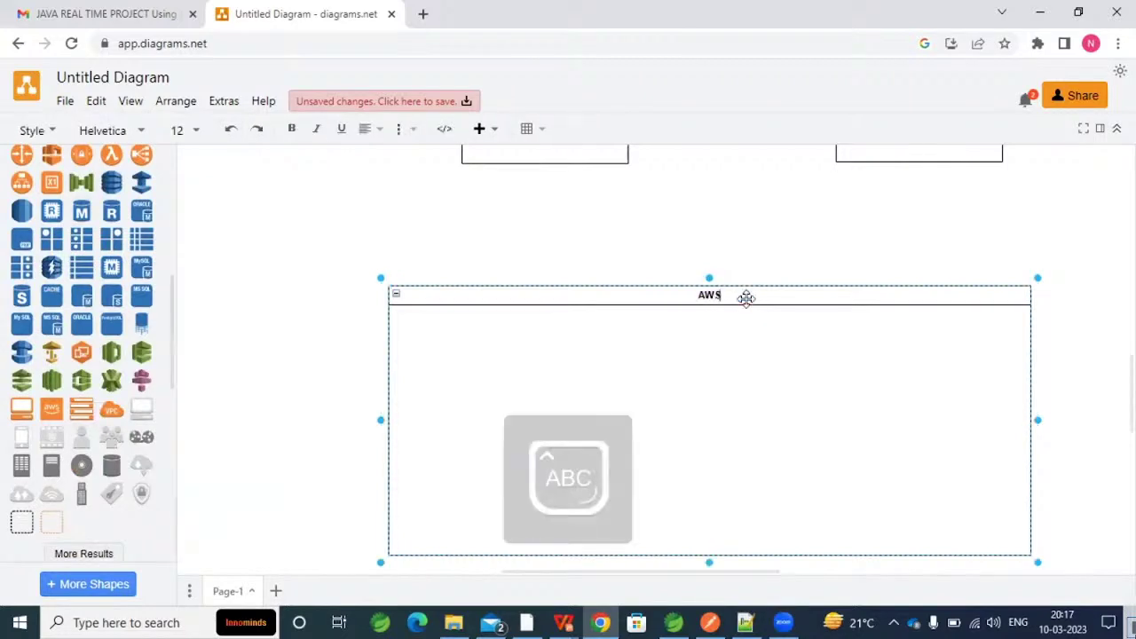
click(761, 377)
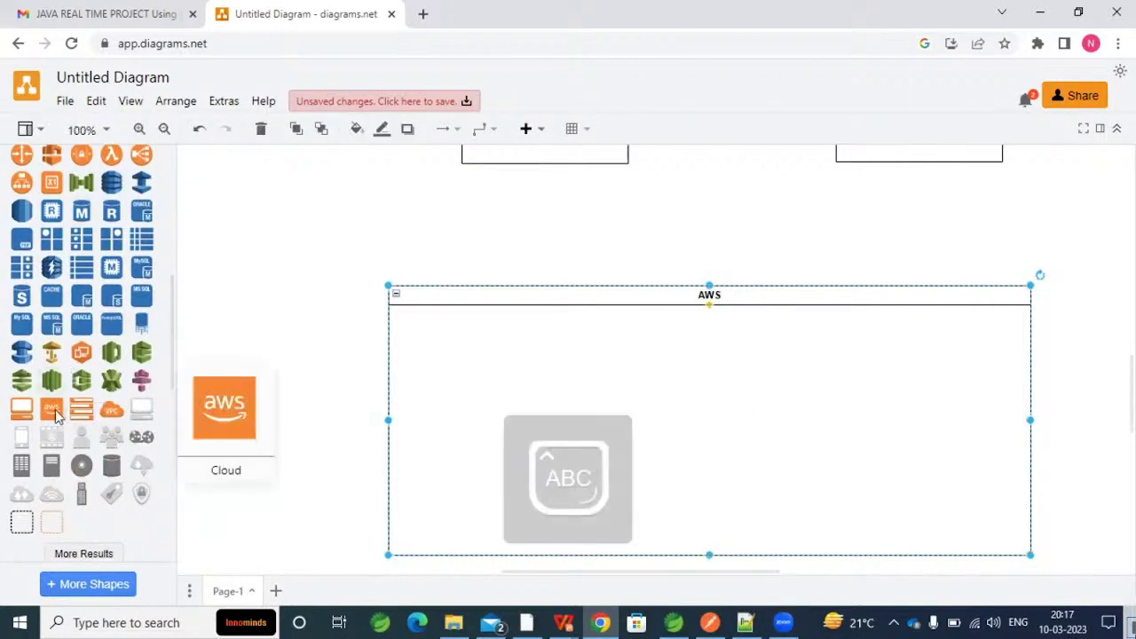
Add the orange AWS Cloud icon to the AWS container, scaled down and placed in its upper-left corner.
drag(55, 409, 708, 263)
click(708, 284)
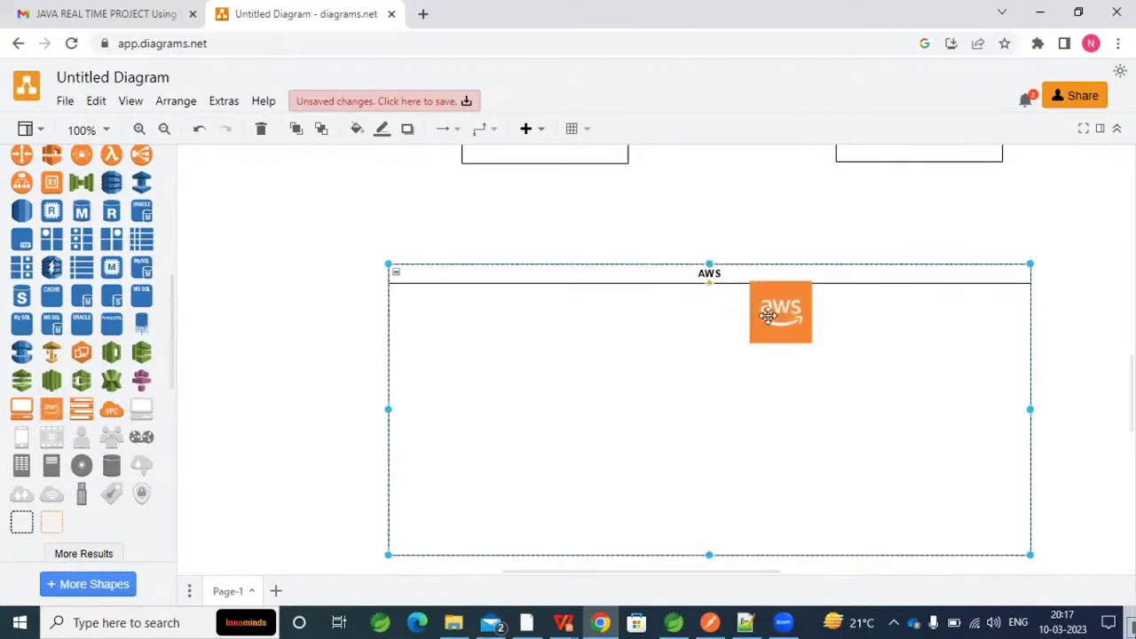
drag(762, 316, 430, 305)
click(550, 328)
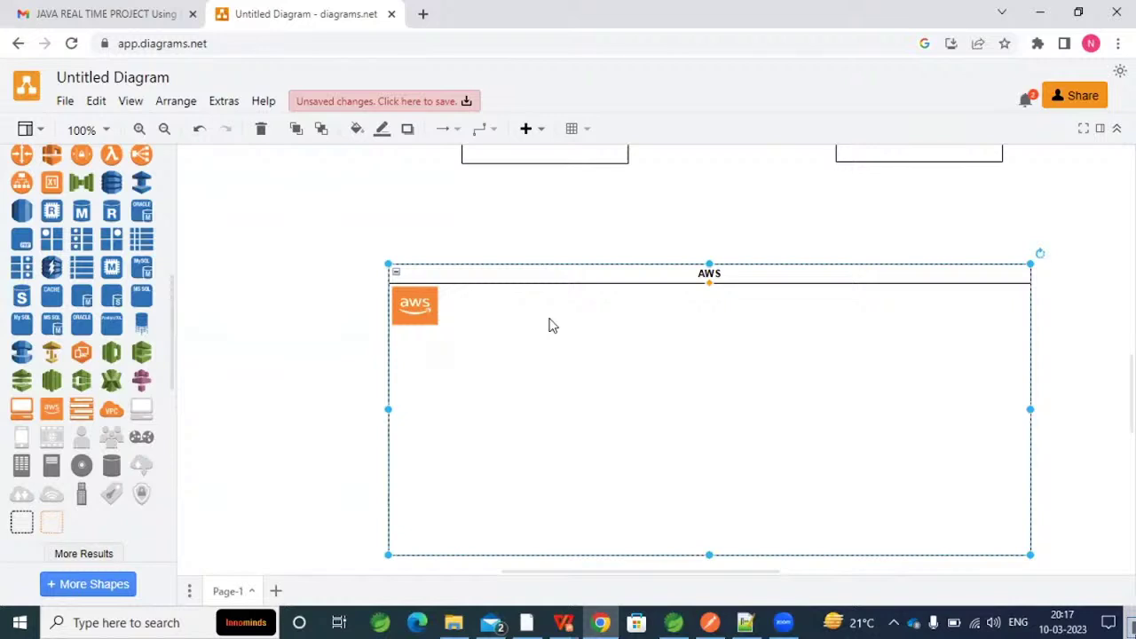
Enlarge the AWS container by extending its lower edge downward and its left edge outward.
scroll(862, 505, down, 1)
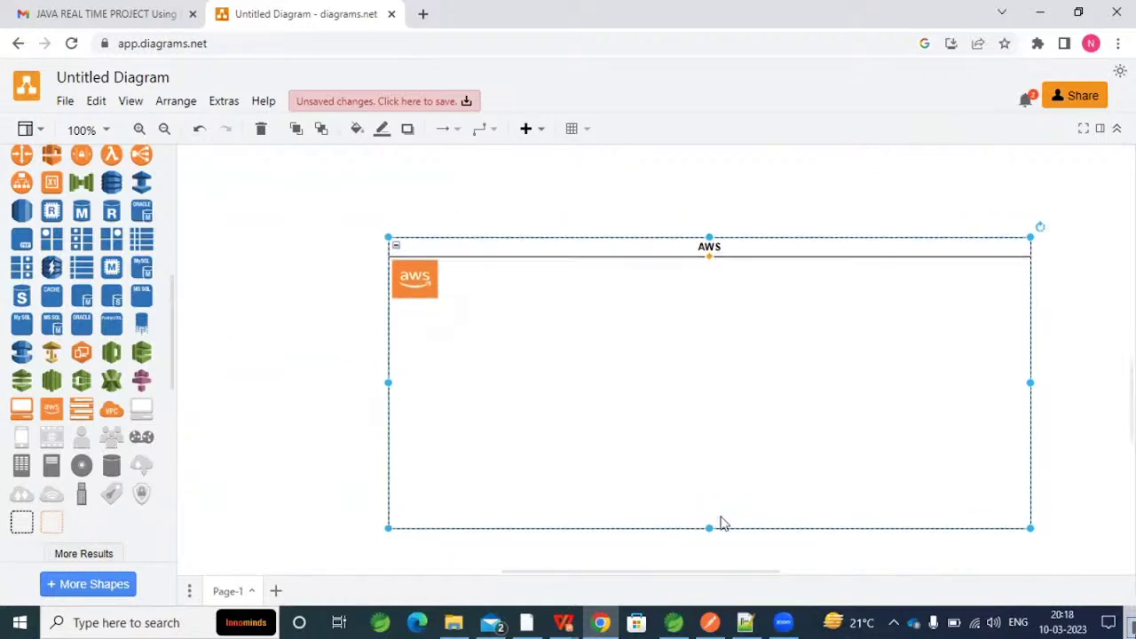
drag(708, 528, 708, 557)
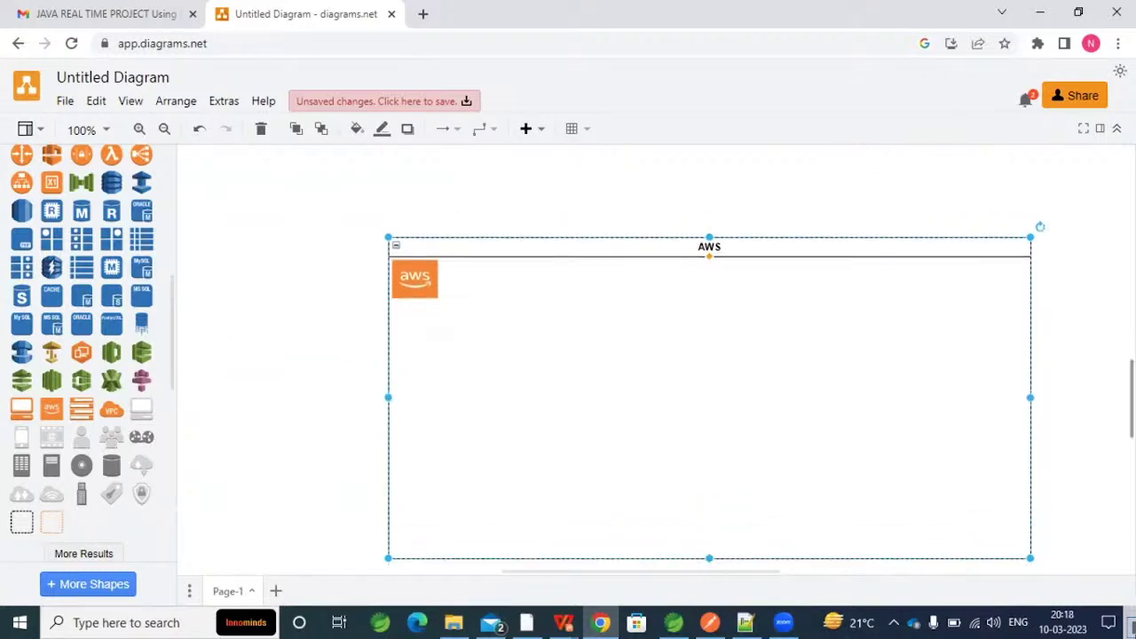
scroll(759, 373, down, 2)
click(1007, 400)
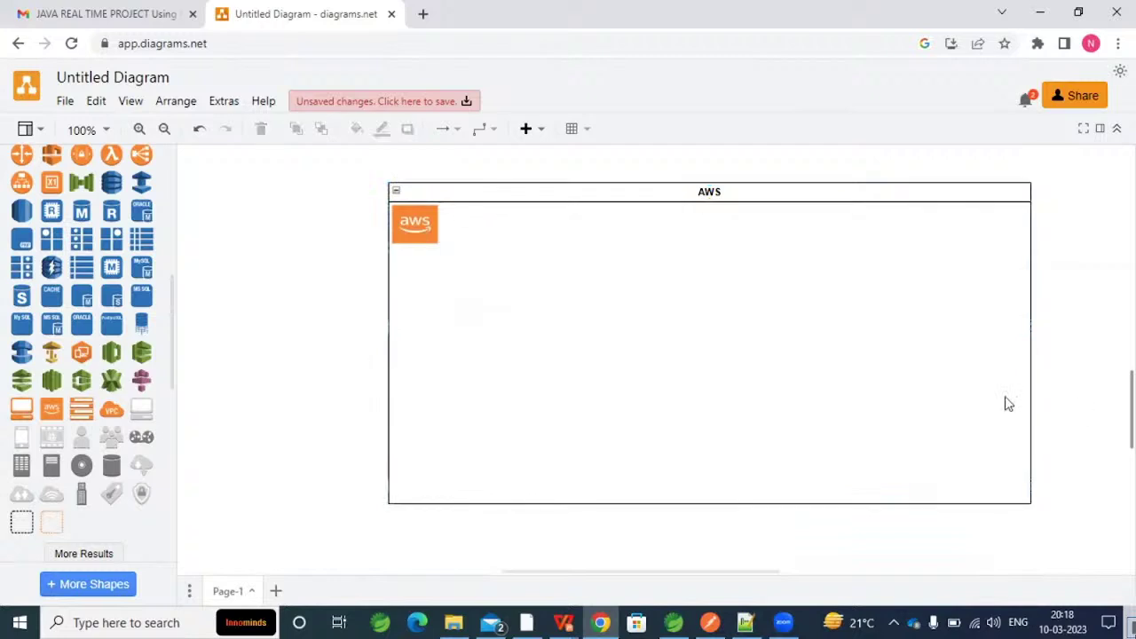
click(390, 361)
drag(385, 343, 288, 343)
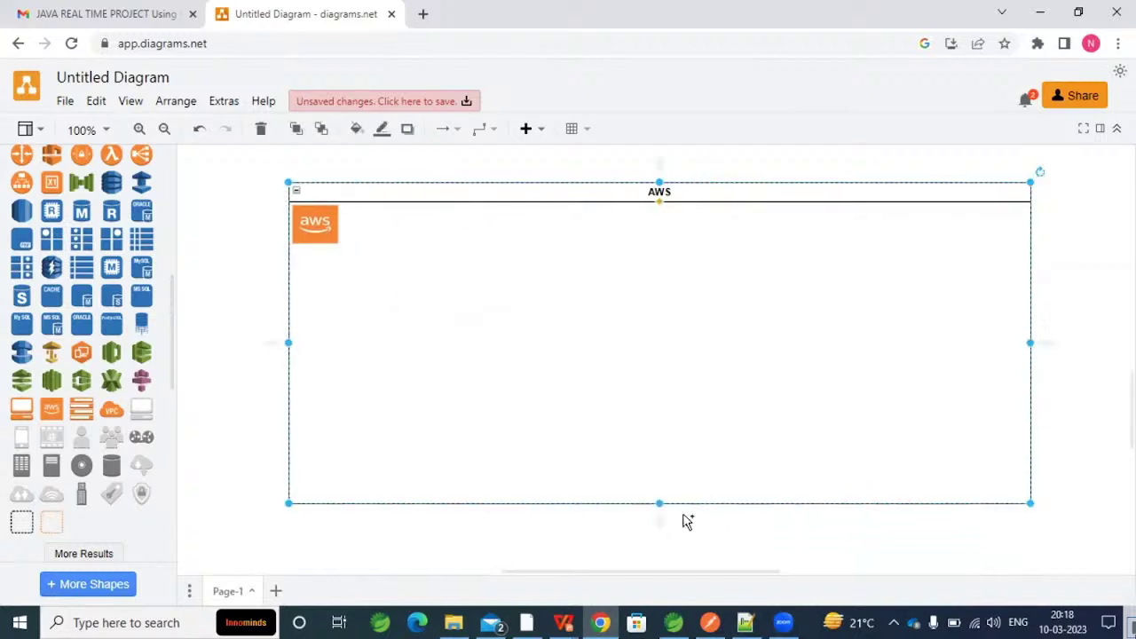
drag(660, 503, 662, 563)
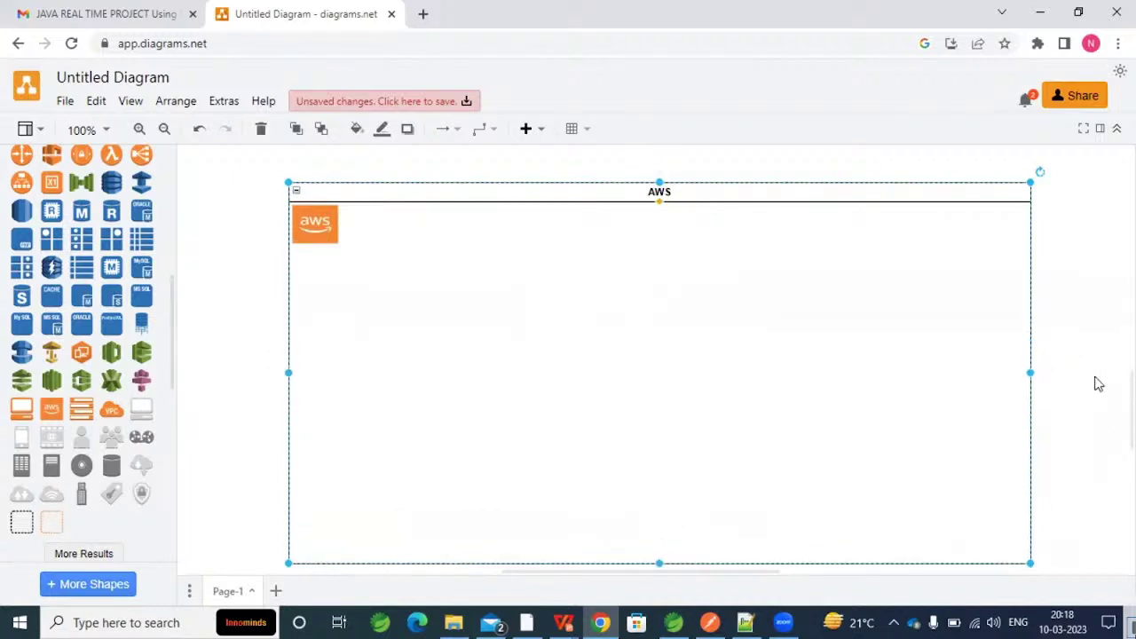
Shrink the AWS Cloud icon slightly, keeping it in the container's upper-left corner.
click(315, 229)
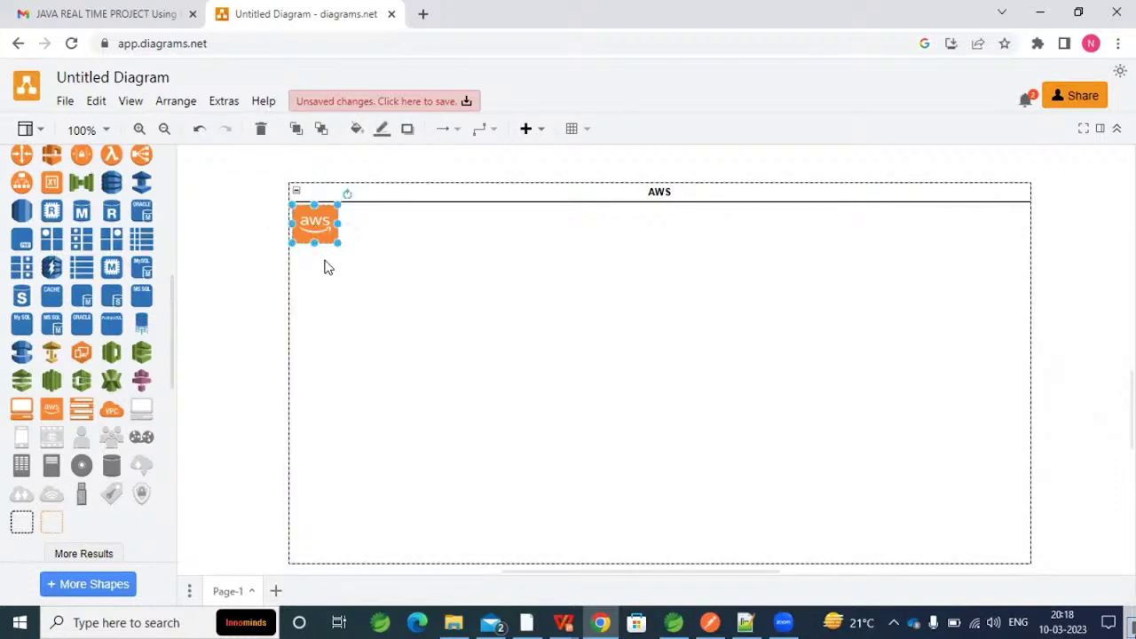
drag(315, 242, 330, 218)
click(425, 280)
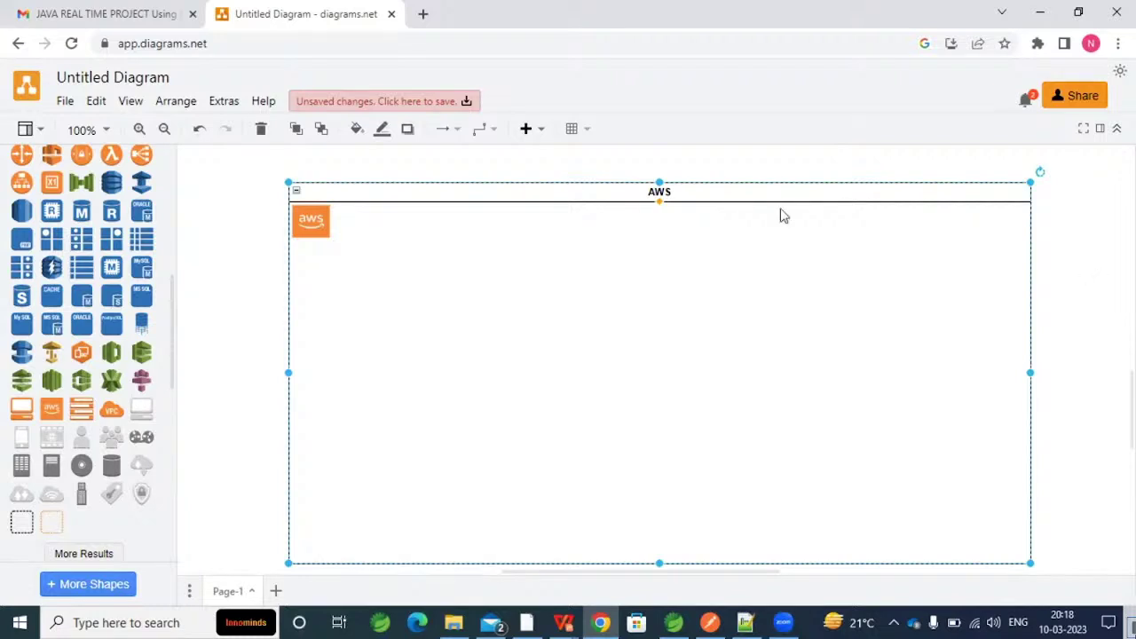
key(Escape)
Search the shape library for "IAM" and place the Cloud IAM icon in the AWS container's upper-right corner.
scroll(168, 294, up, 5)
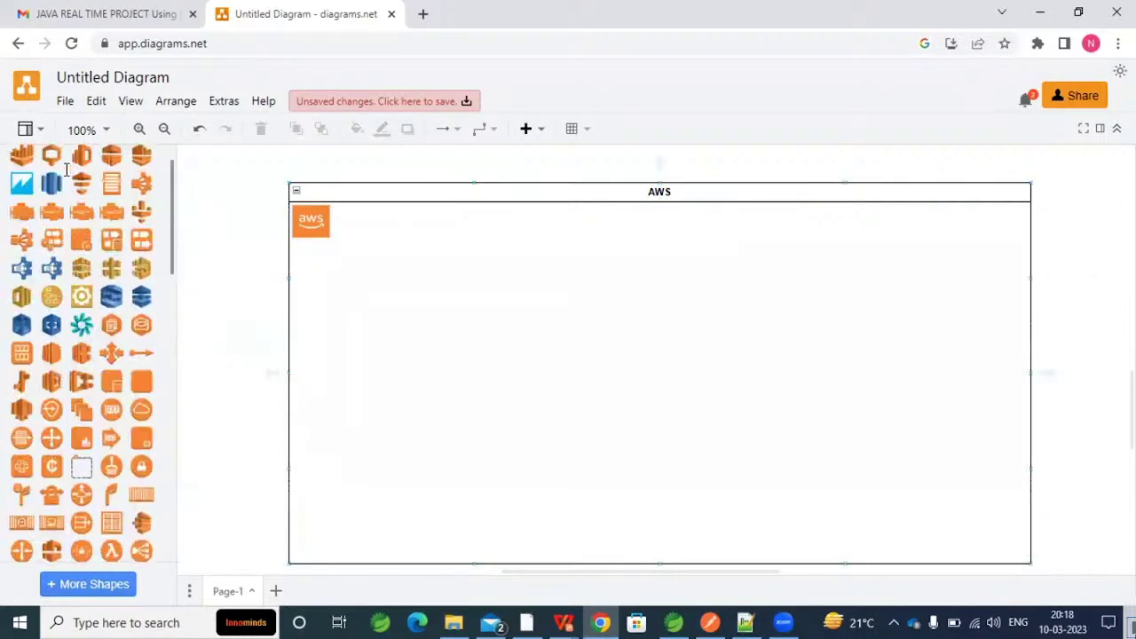
key(Return)
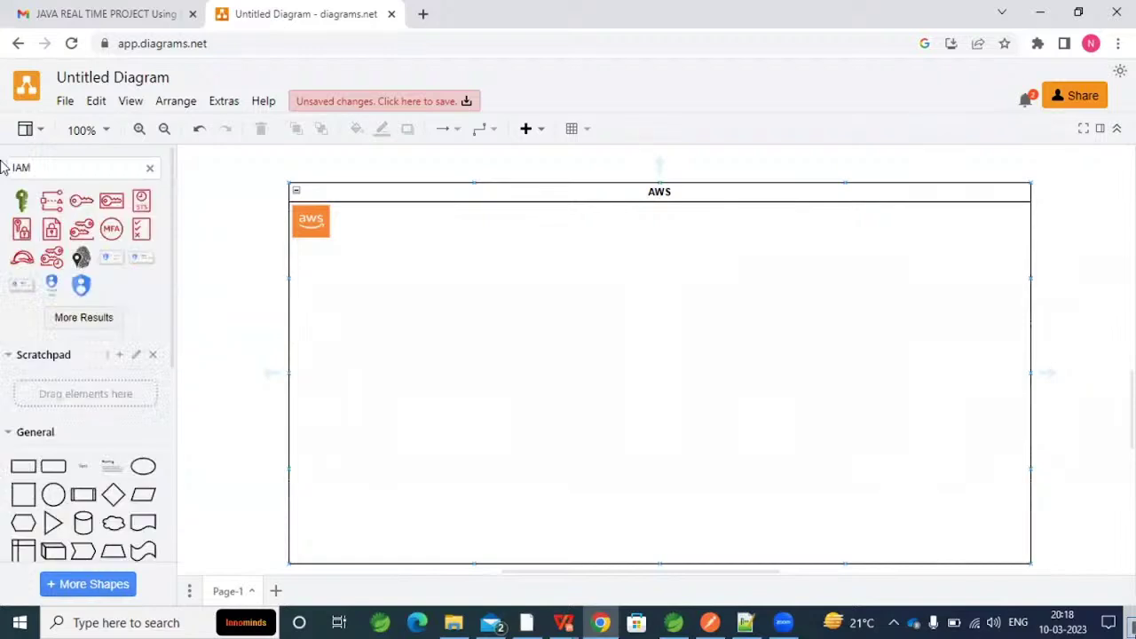
click(86, 317)
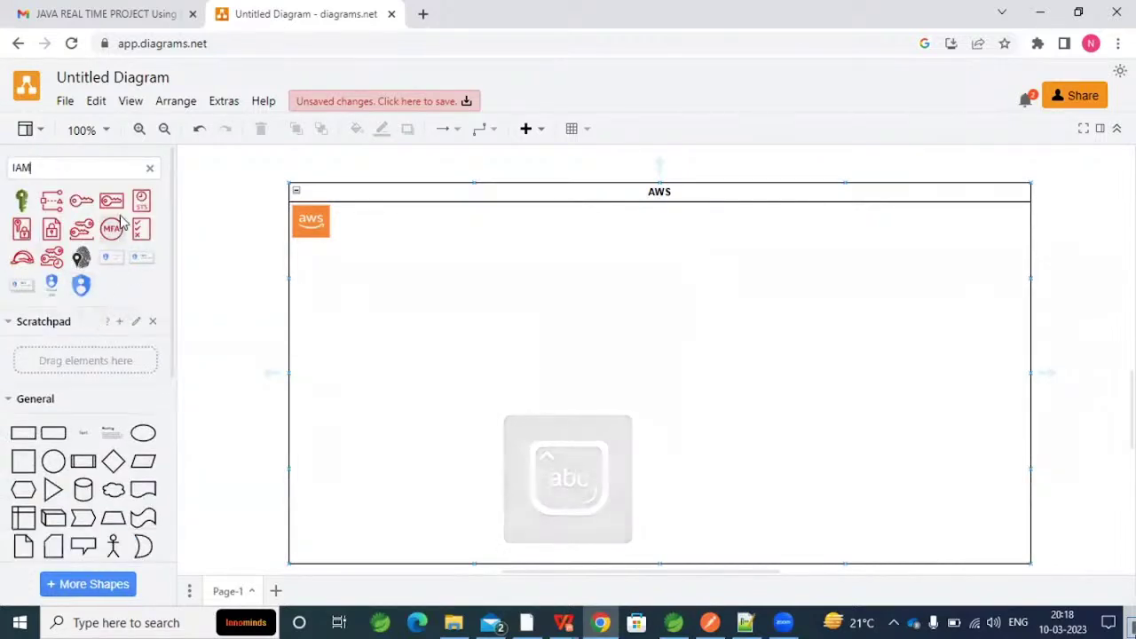
mouse_move(28, 204)
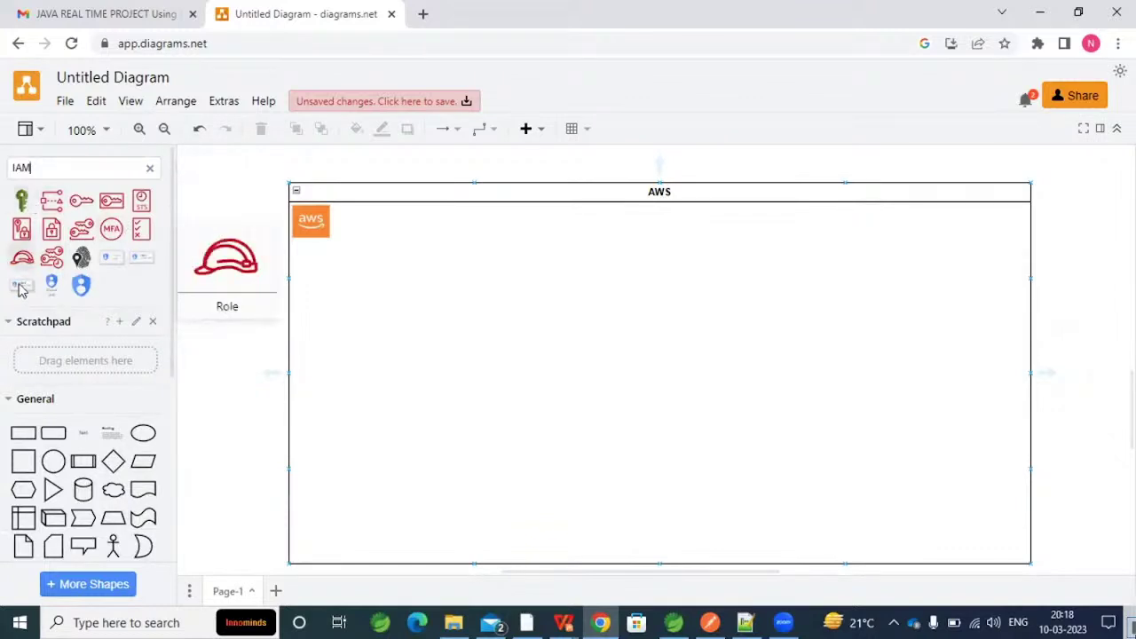
drag(506, 277, 995, 205)
click(995, 262)
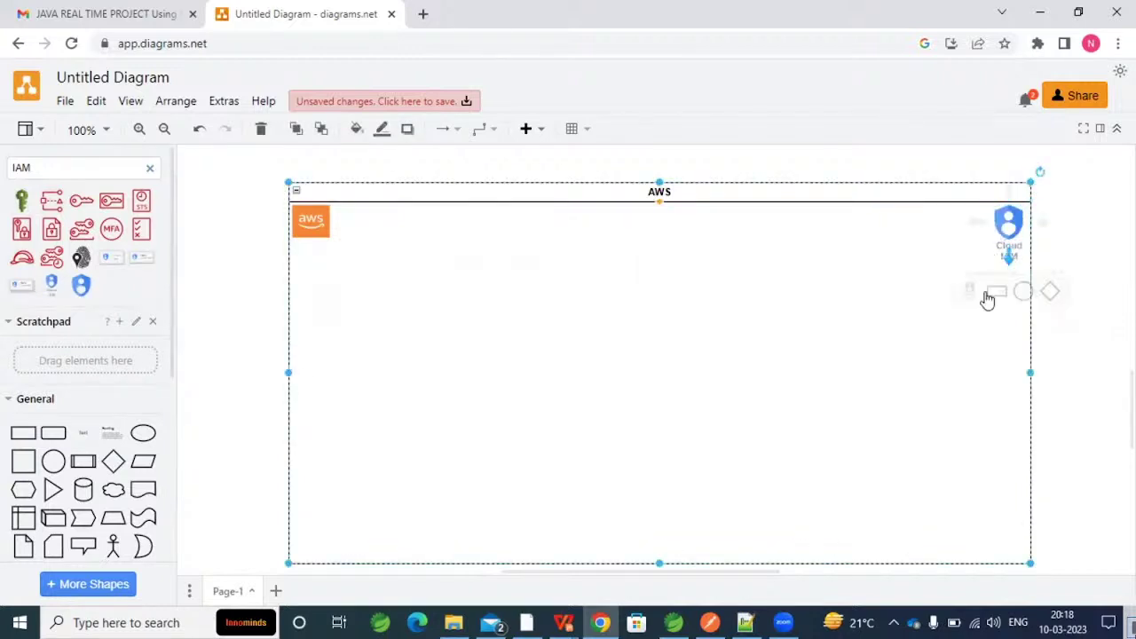
Change the Cloud IAM icon's label to "weshopify-cloud-admin".
mouse_move(1007, 259)
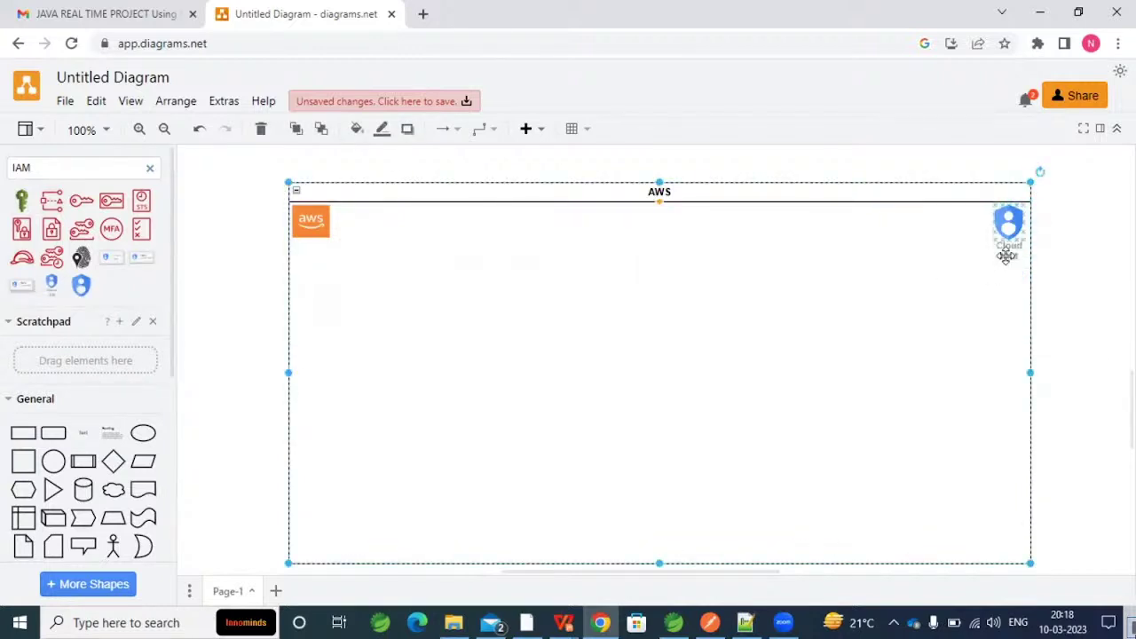
double_click(1021, 255)
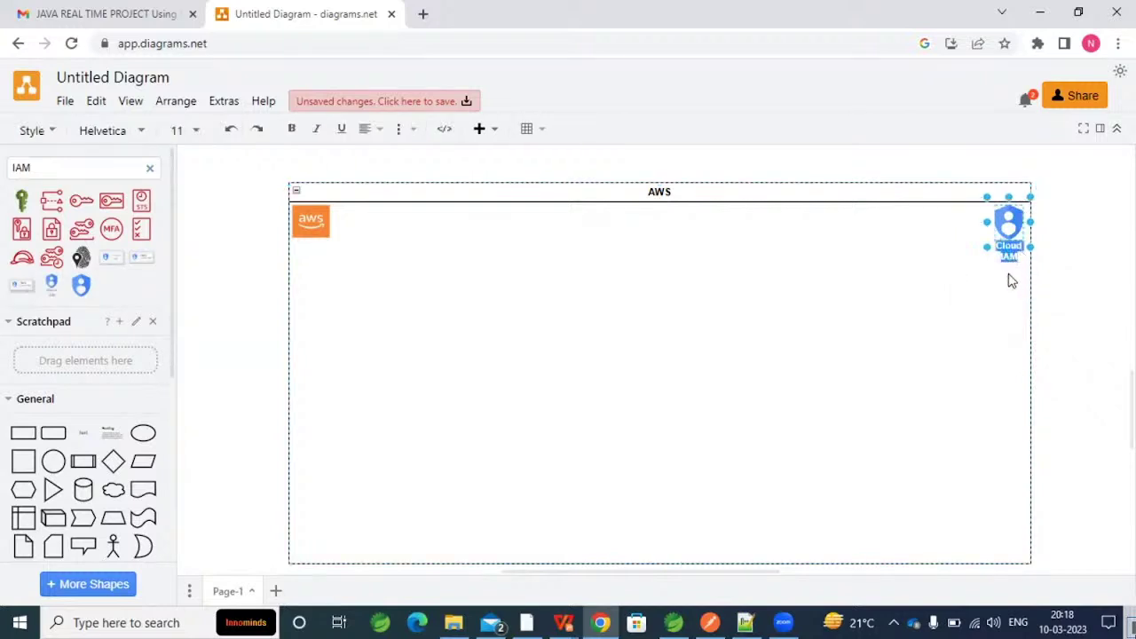
text(IAM)
text(cloudadmin)
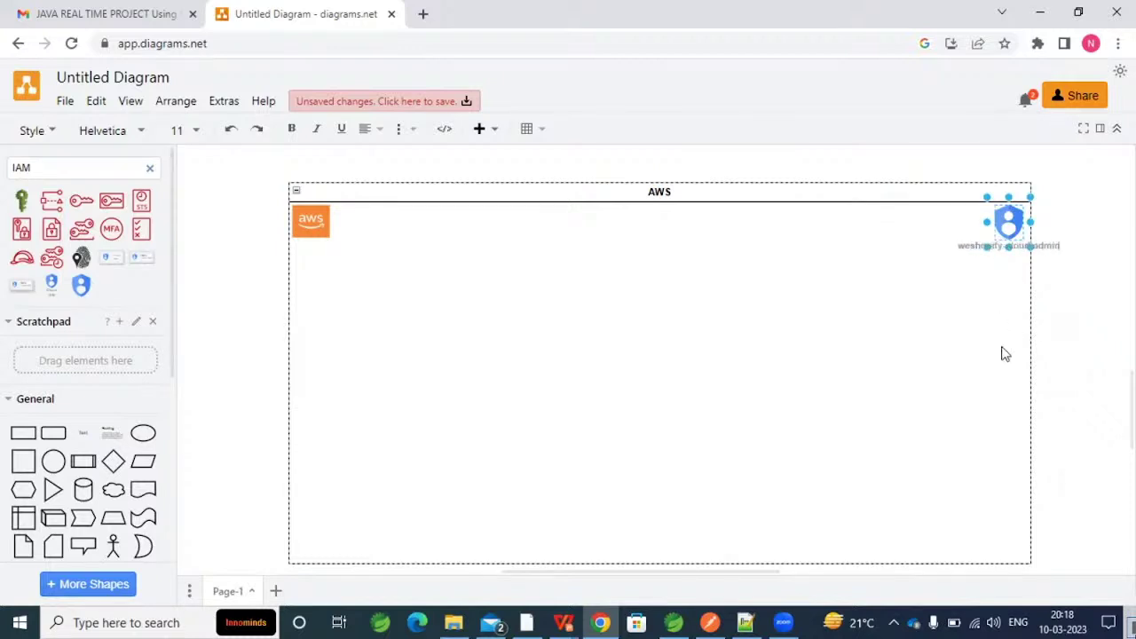
key(Escape)
click(1004, 355)
click(976, 249)
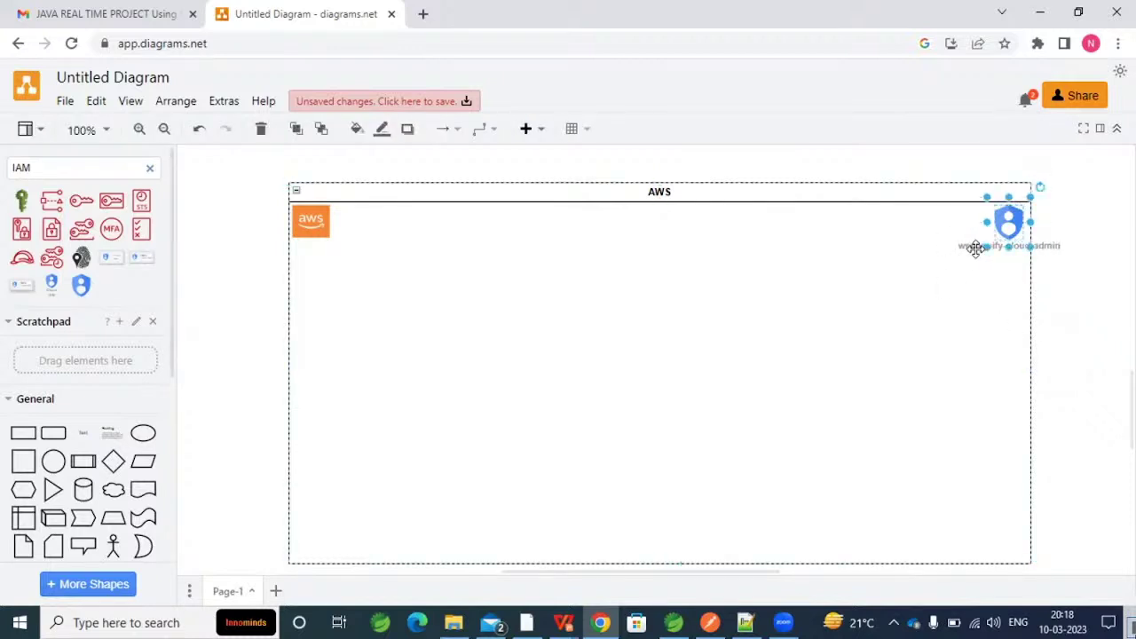
click(974, 248)
click(974, 248)
Widen the AWS container to the right and shift the weshopify-cloud-admin icon slightly right so its label fits inside.
click(840, 346)
drag(1033, 373, 1076, 373)
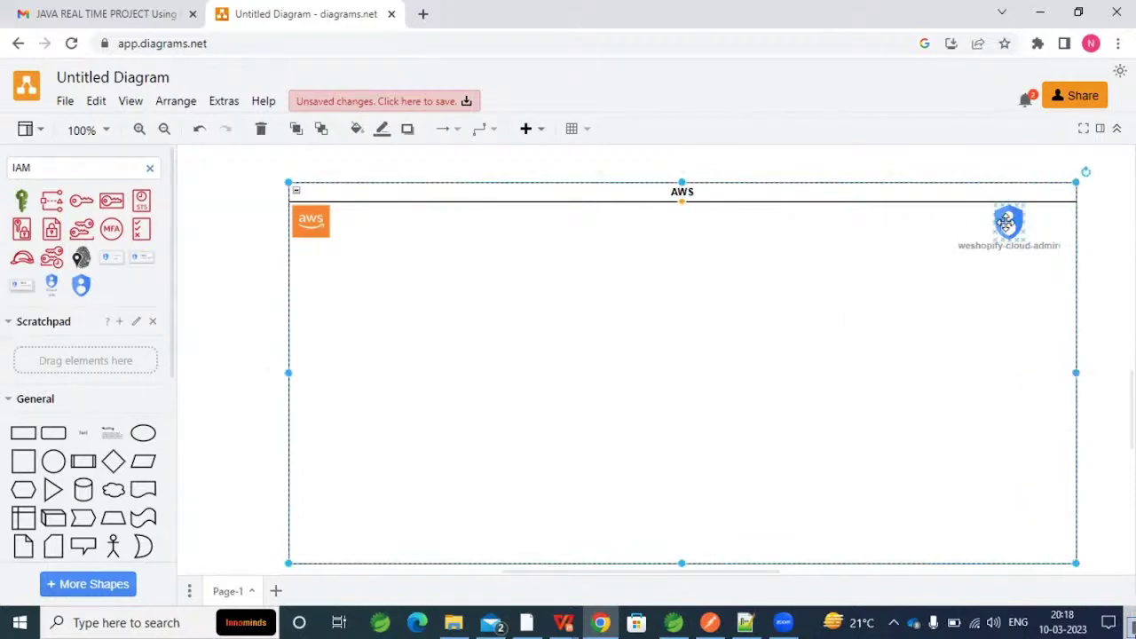
drag(1009, 224, 1018, 225)
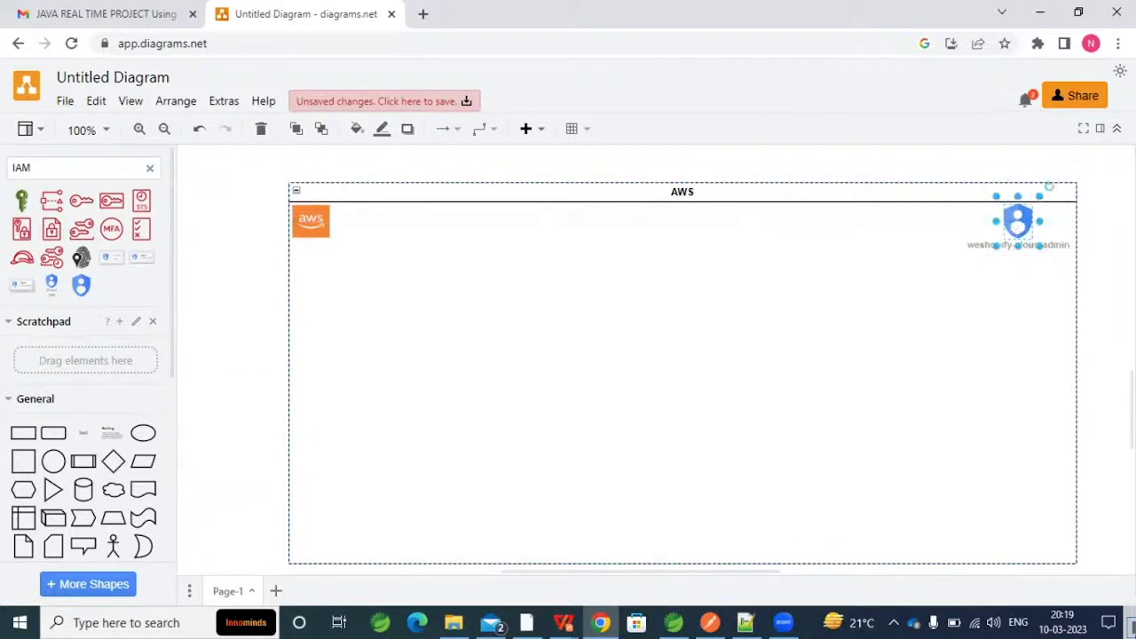
key(Escape)
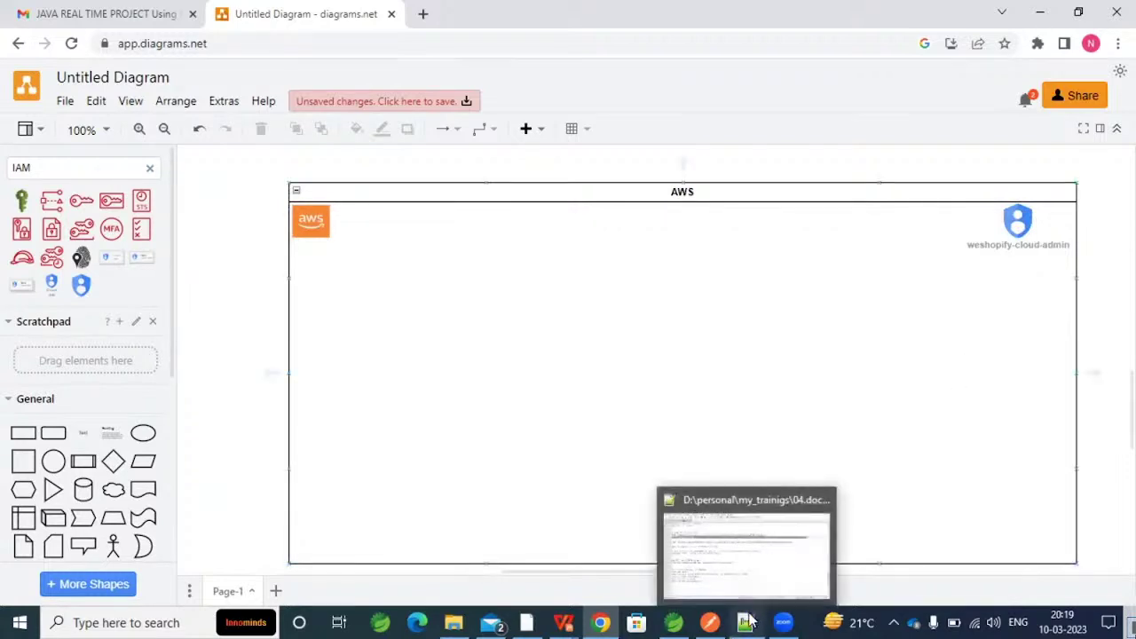
Switch to Notepad++ and start a new document with the first list item "1. IAM".
click(750, 522)
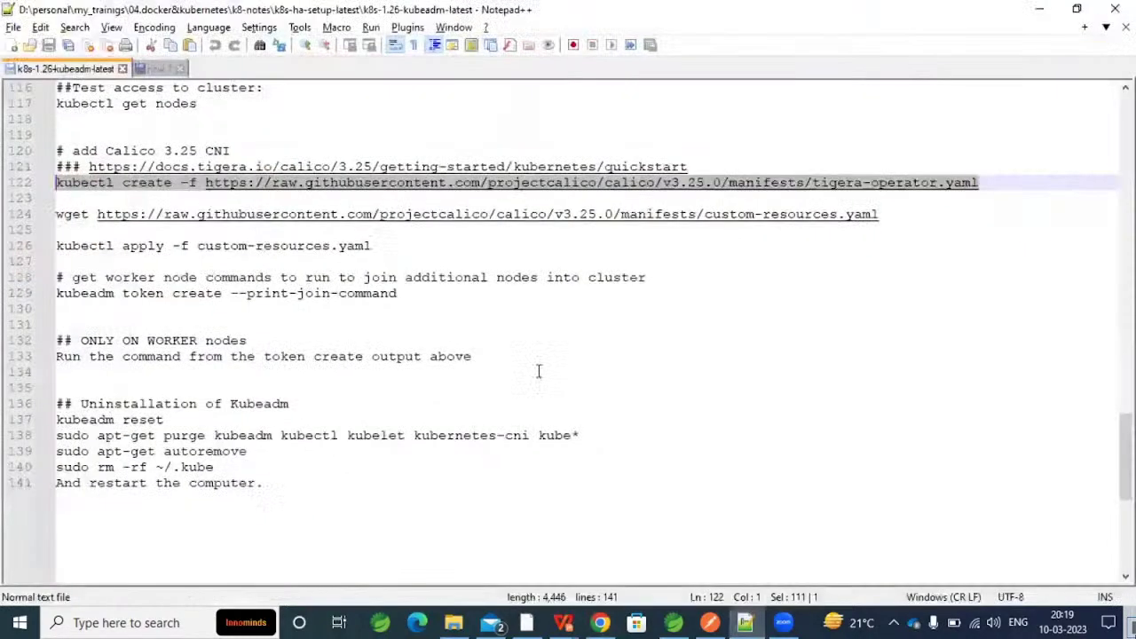
key(ctrl+n)
text(1.)
key(Caps_Lock)
text(IAM)
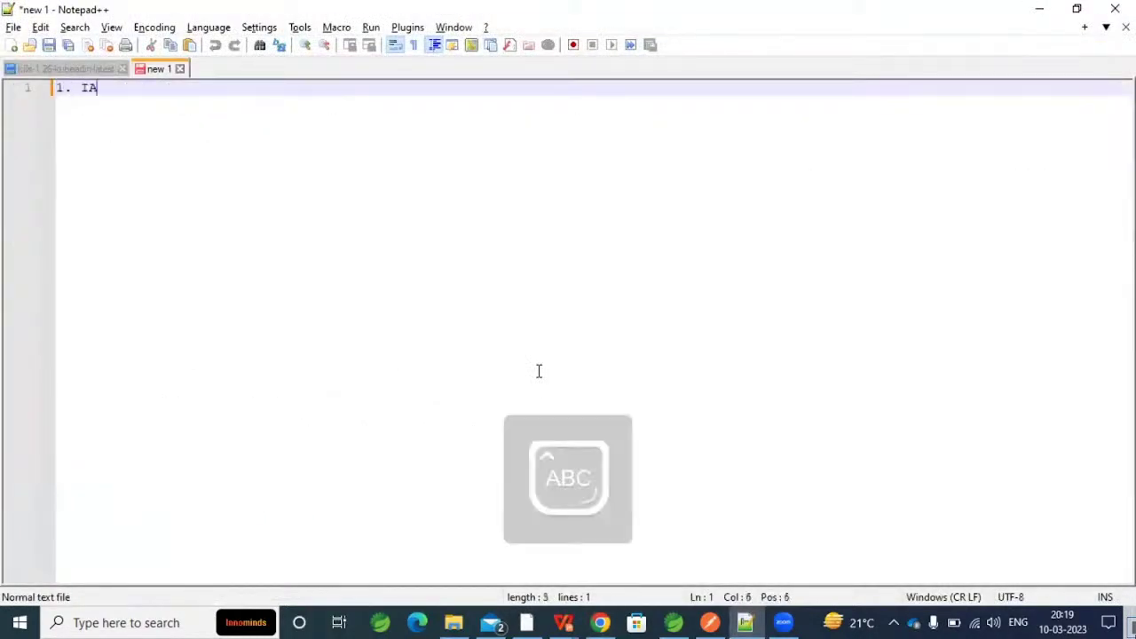
key(Caps_Lock)
key(Return)
key(alt+Tab)
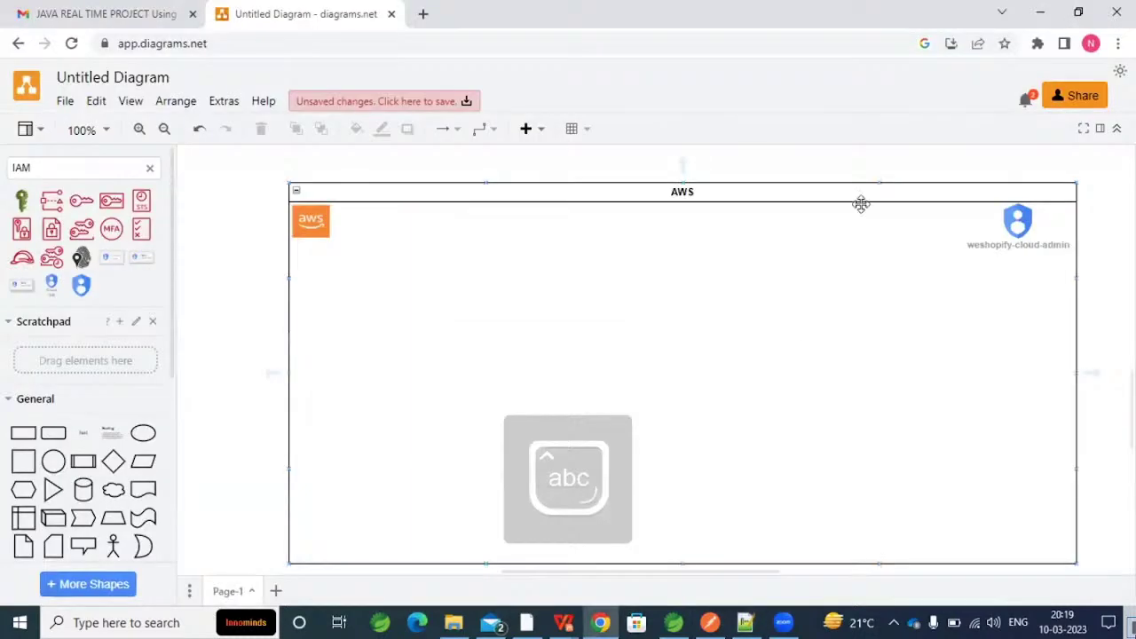
Switch to Notepad++ and add the indented line "---> an adminstrator user with the adminstrator previ" under "1. IAM".
key(alt+Tab)
drag(126, 89, 41, 88)
click(160, 124)
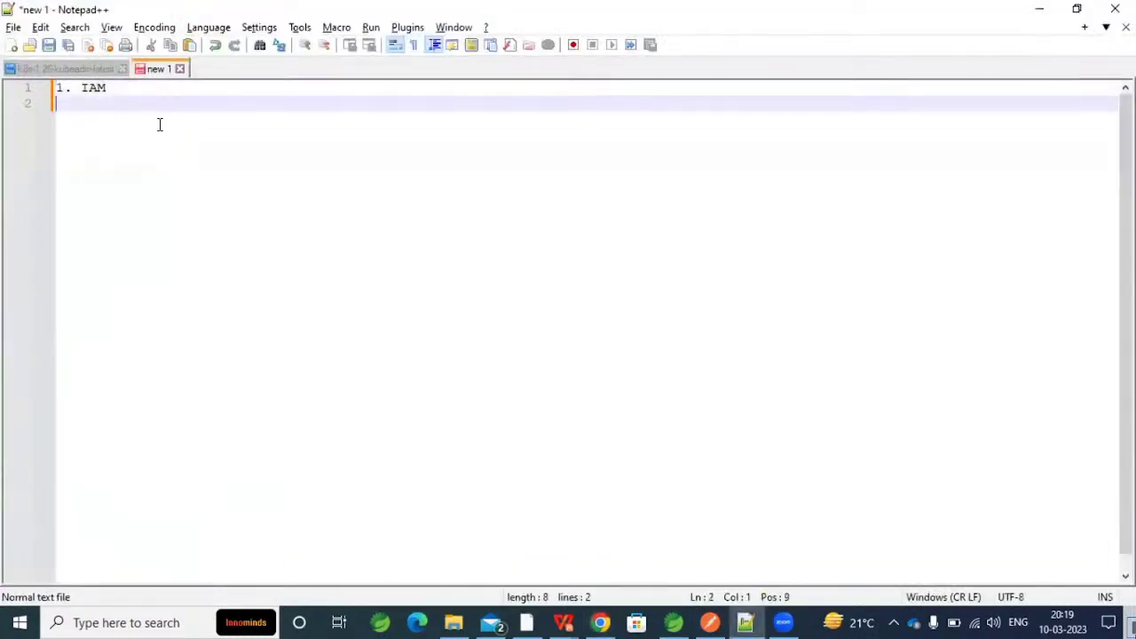
text(-)
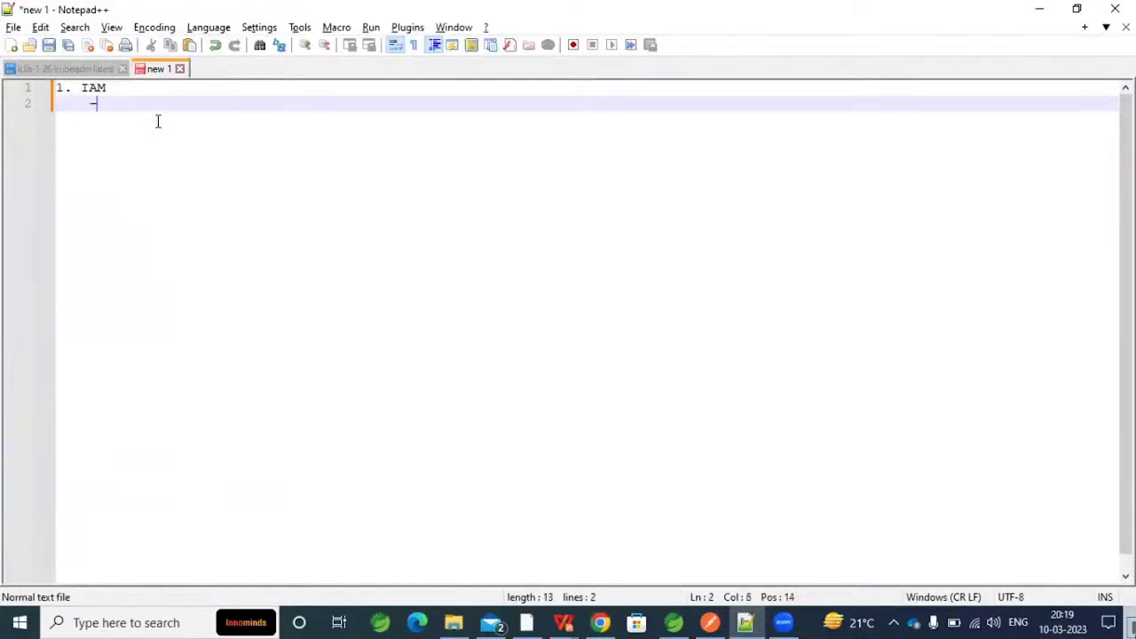
text(--> an admin)
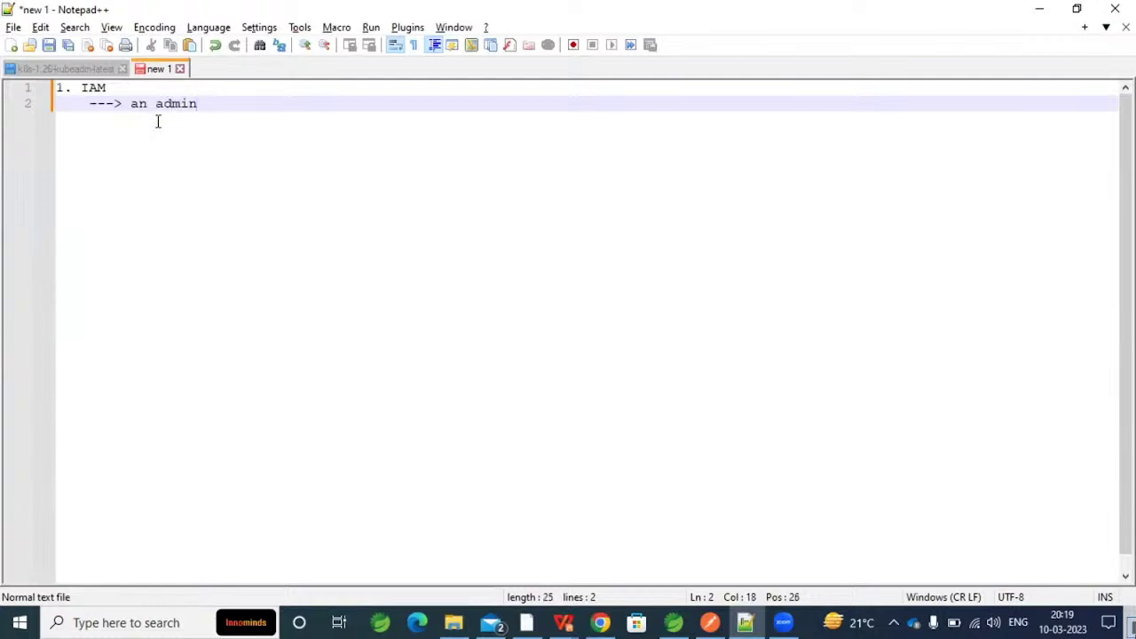
text(strator user)
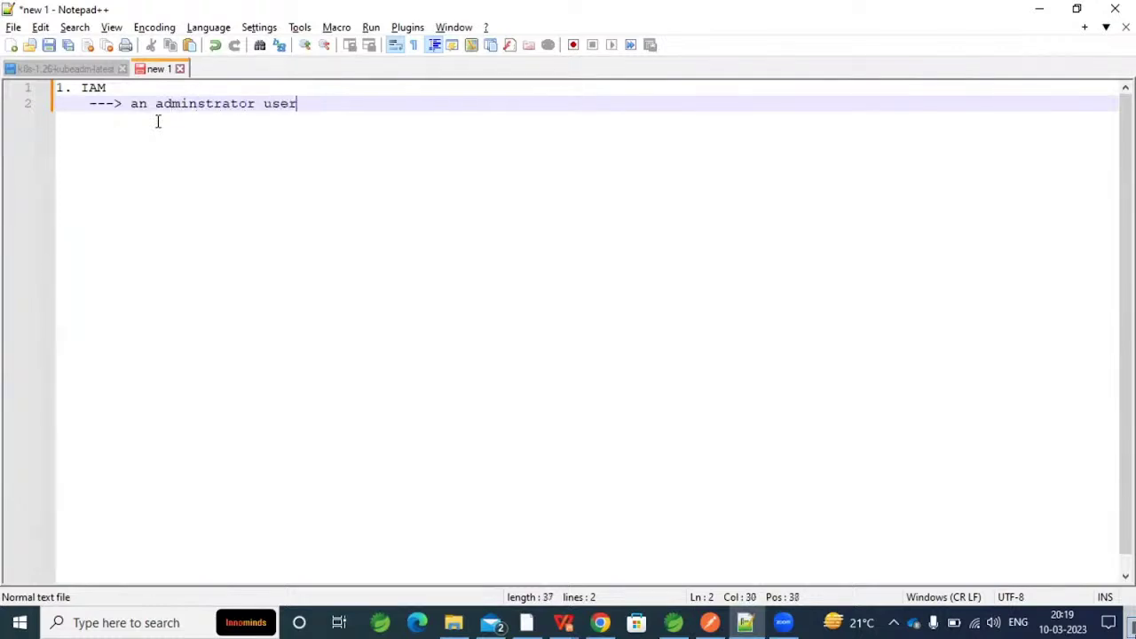
text( with the admin)
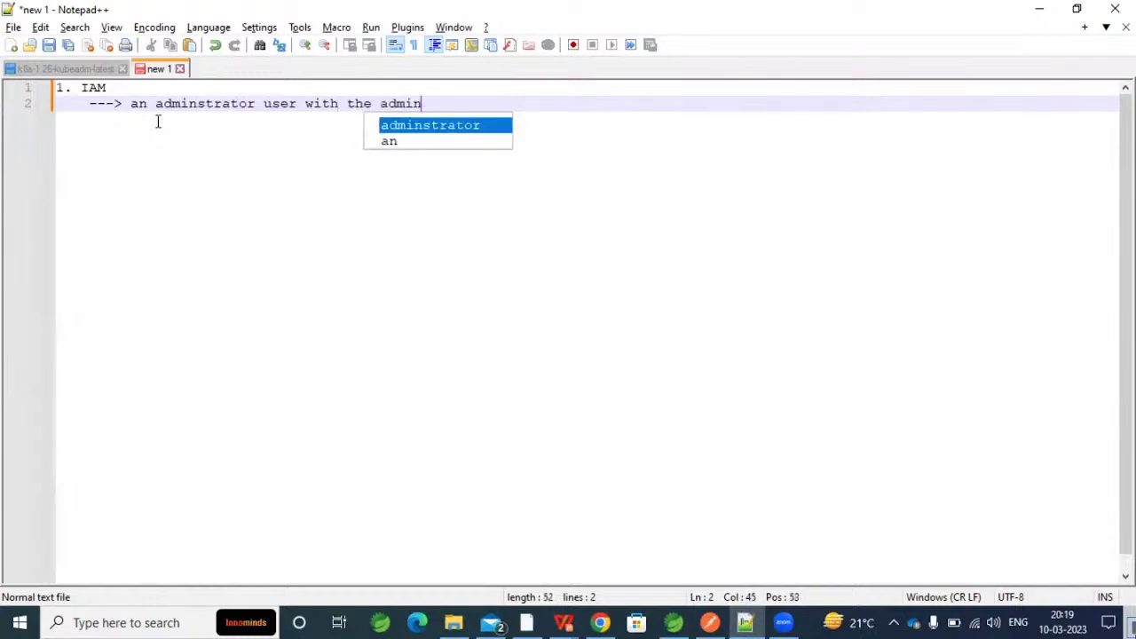
text(strator previ)
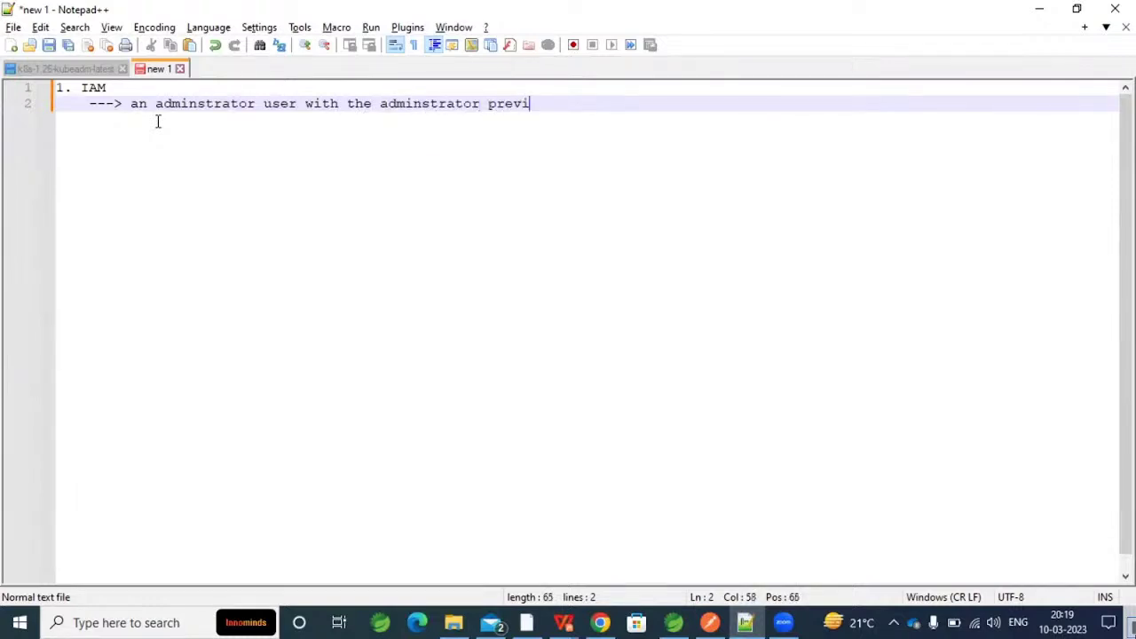
Remove the first "adminstrator" from the IAM note and complete its ending so it reads "---> an user with the adminstrator previlizes".
double_click(194, 105)
key(Delete)
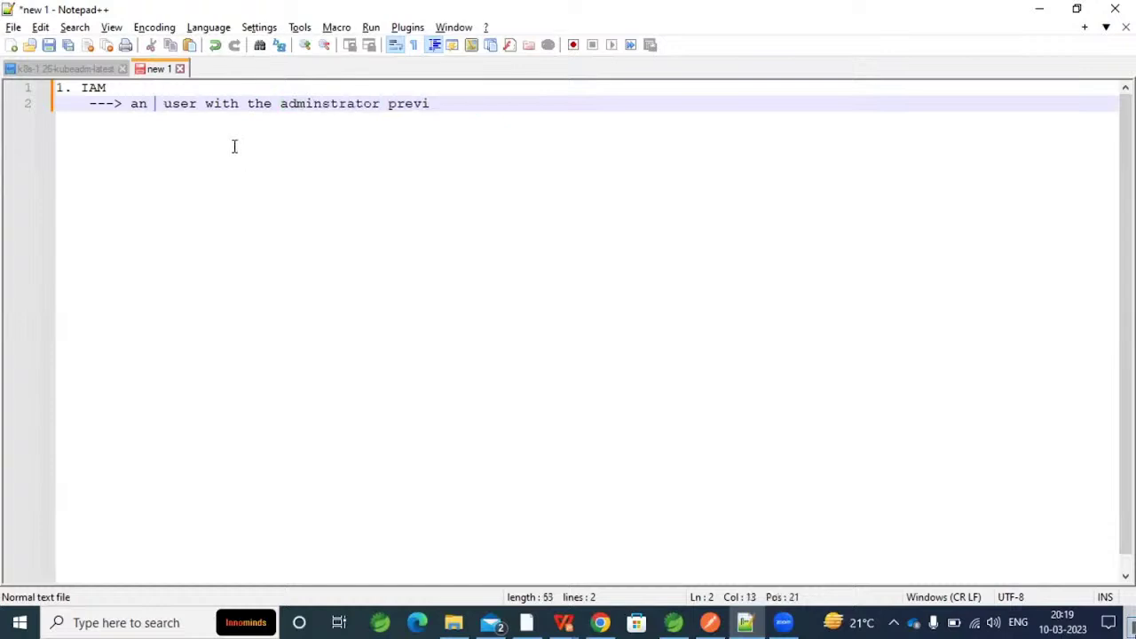
key(Delete)
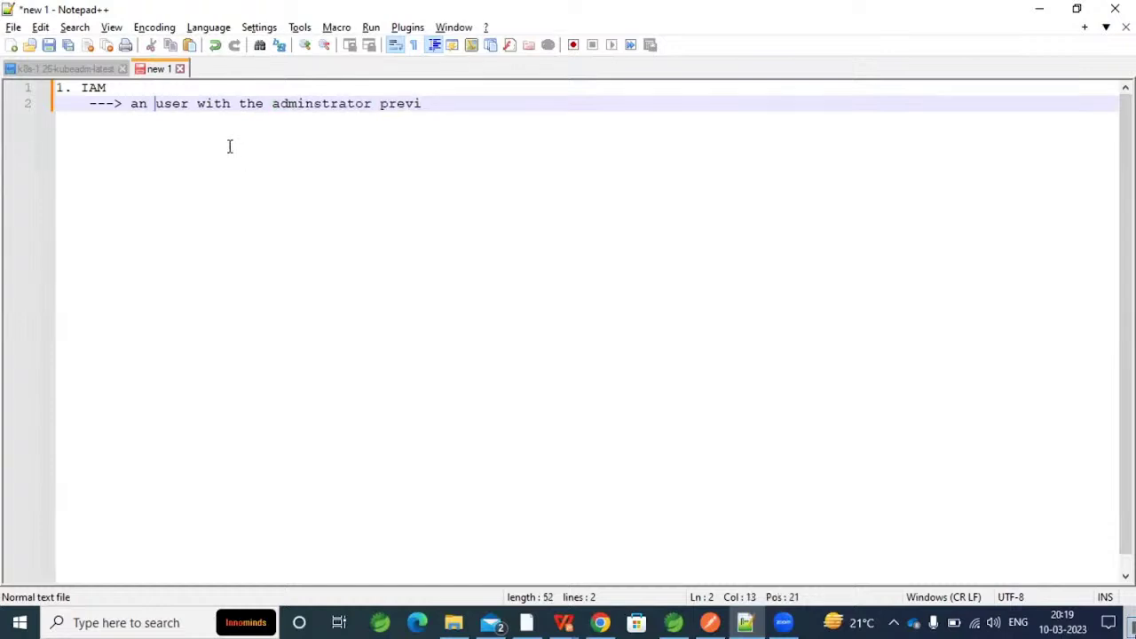
click(444, 104)
text(lizes)
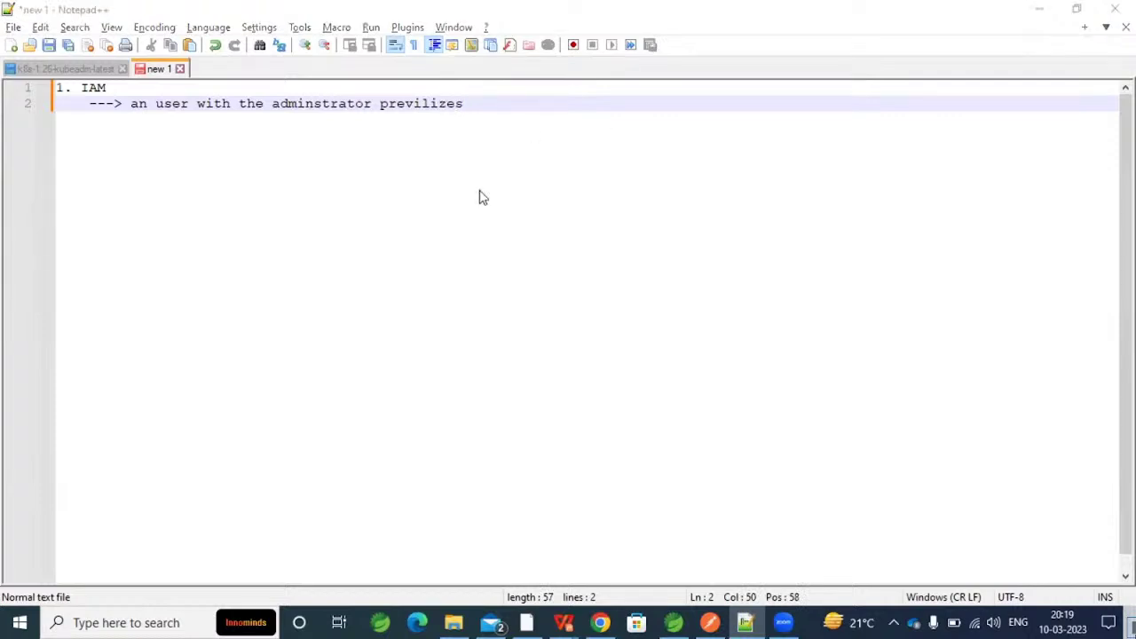
Return to the AWS diagram in Diagrams.net and search the shape library for "VPC".
key(alt+Tab)
scroll(962, 353, down, 1)
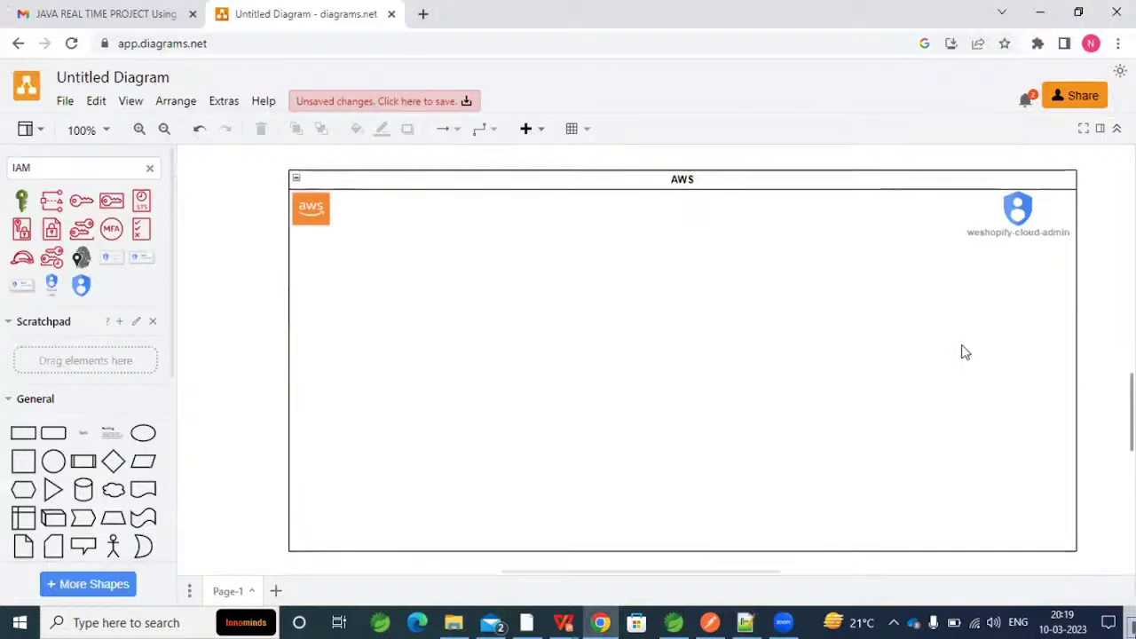
click(523, 173)
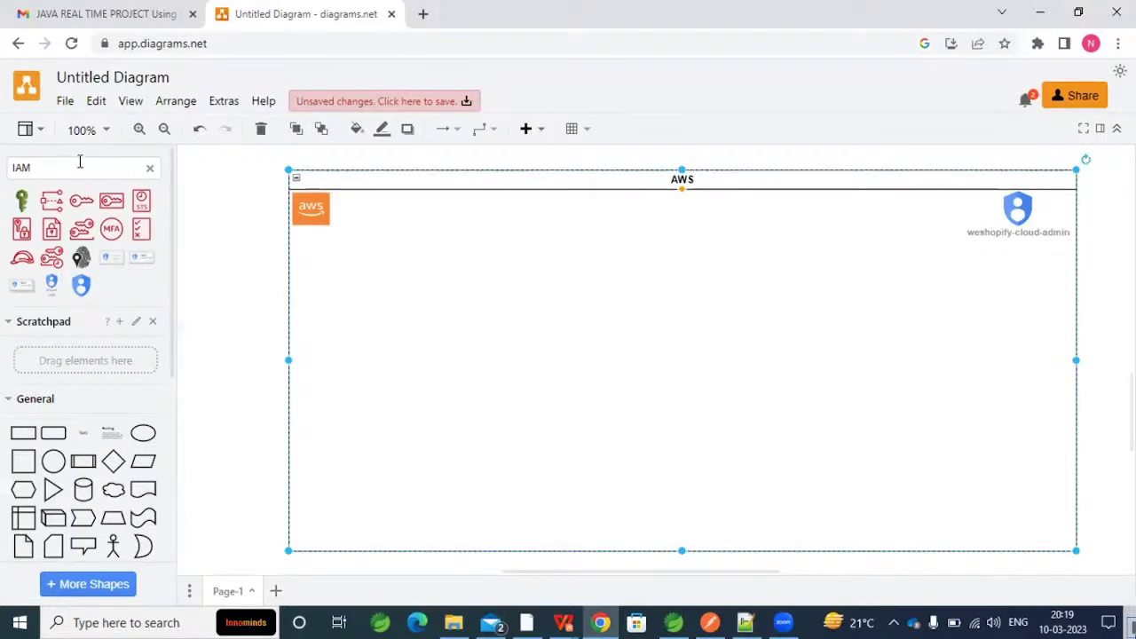
key(BackSpace)
key(BackSpace)
key(BackSpace)
text(VPC)
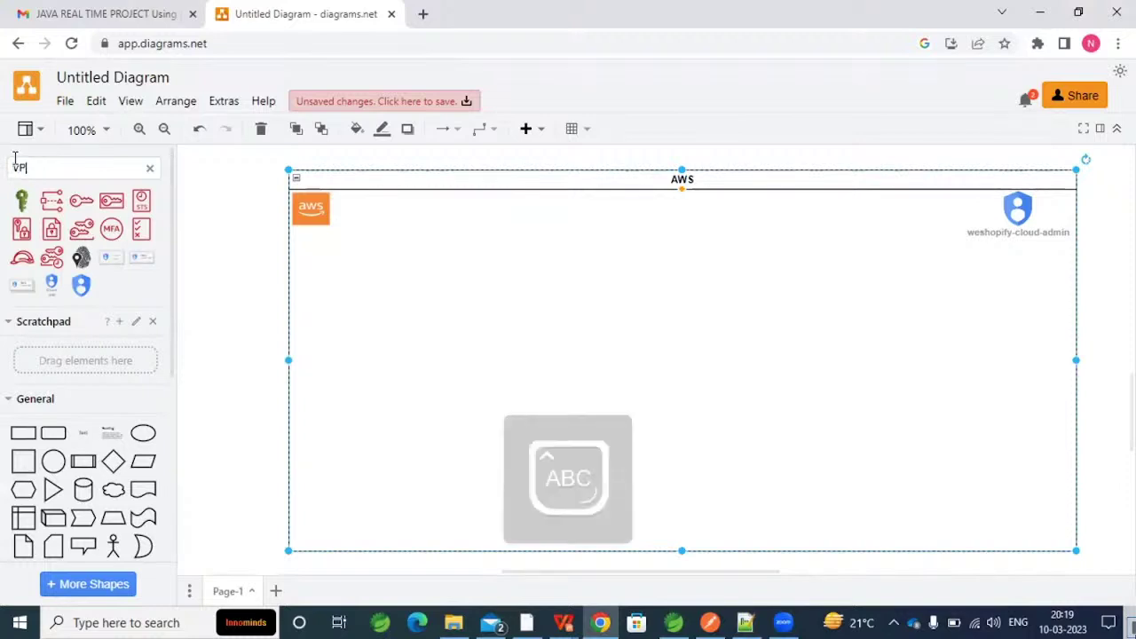
key(Return)
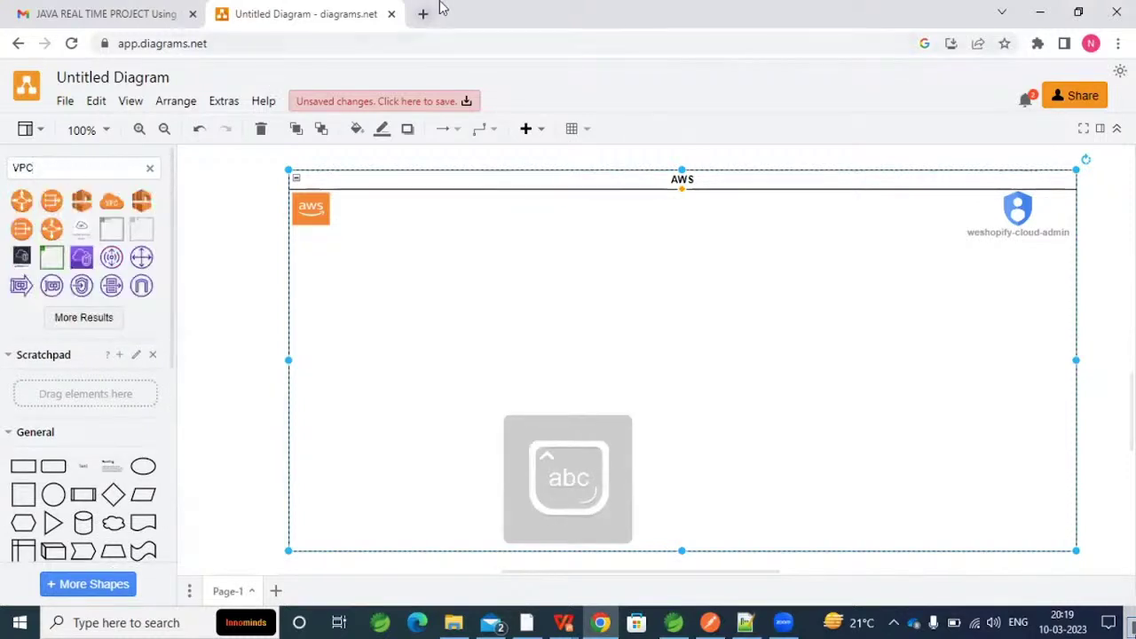
Open aws.amazon.com/console/ in a new browser tab and go to the sign-in page by logging back in.
click(422, 13)
text(a)
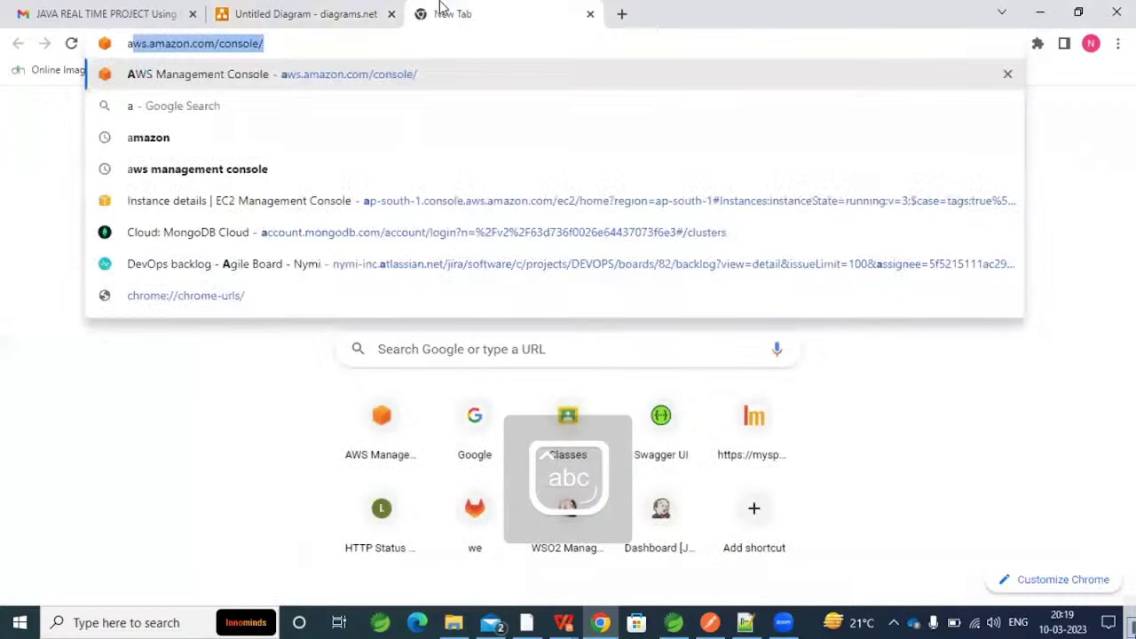
text(ws)
key(Return)
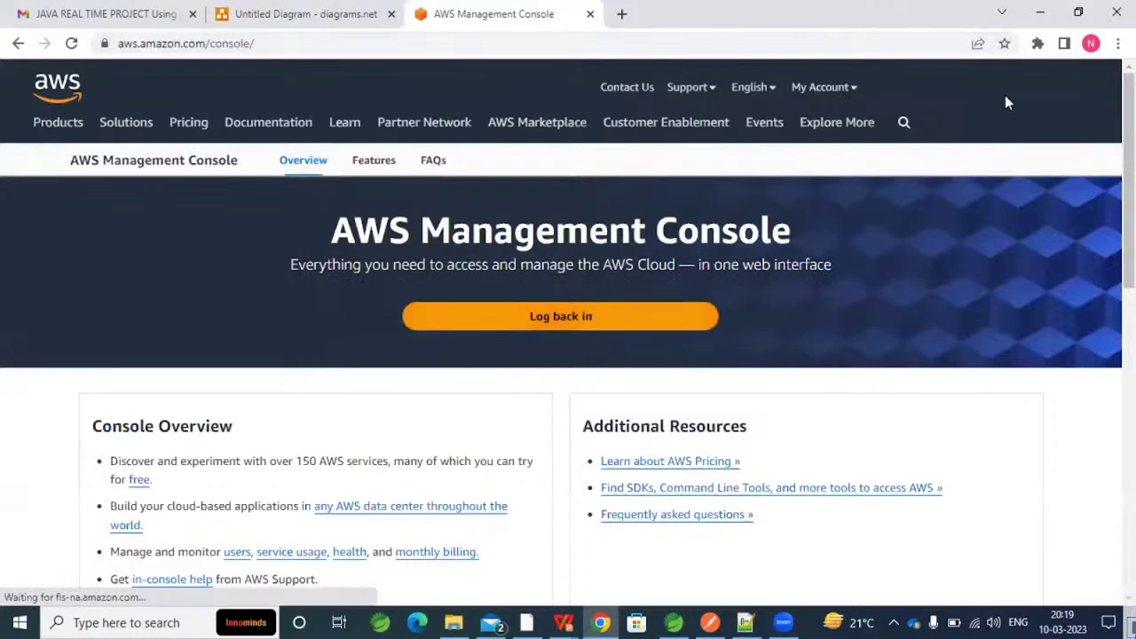
click(506, 320)
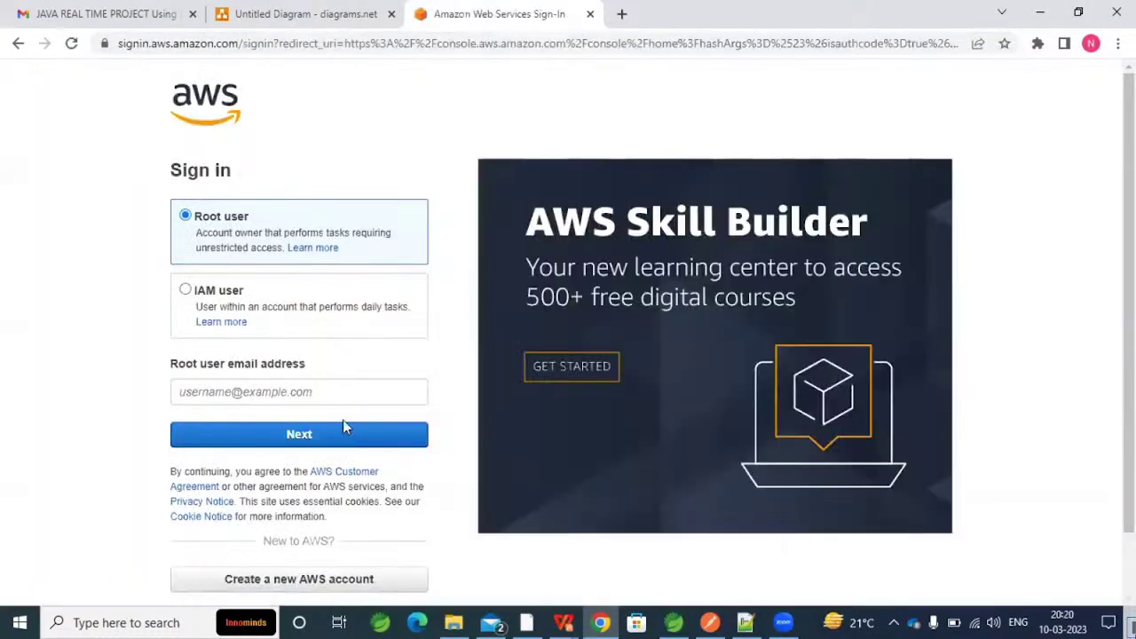
Sign in to AWS as root user with the root user email address and the account password.
click(342, 400)
key(Return)
text(•••••••)
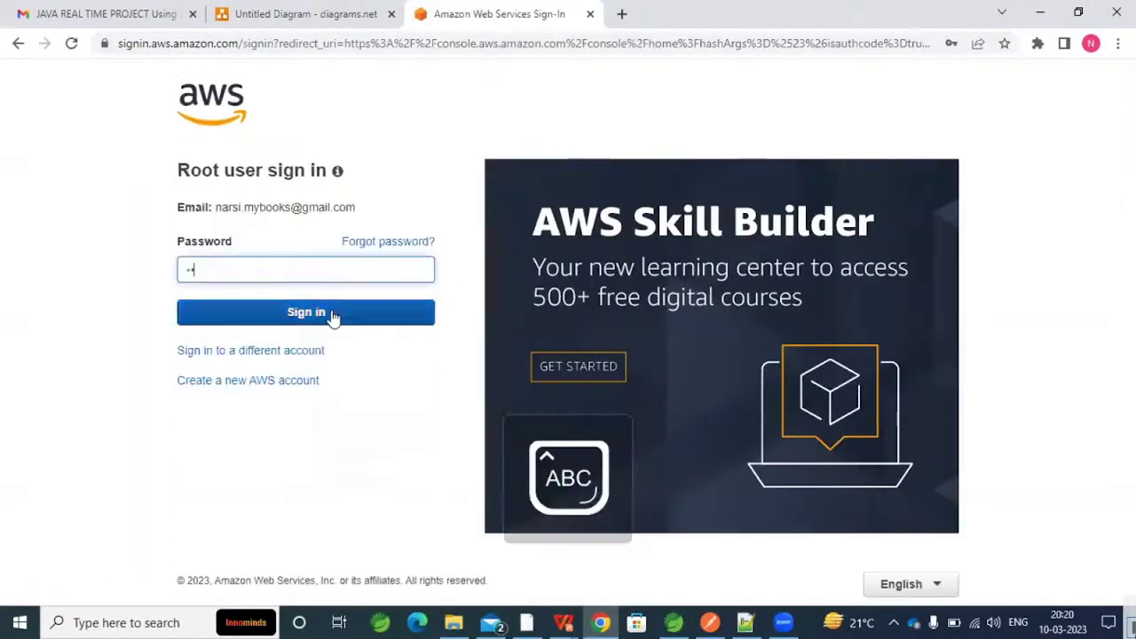
text(•)
click(333, 312)
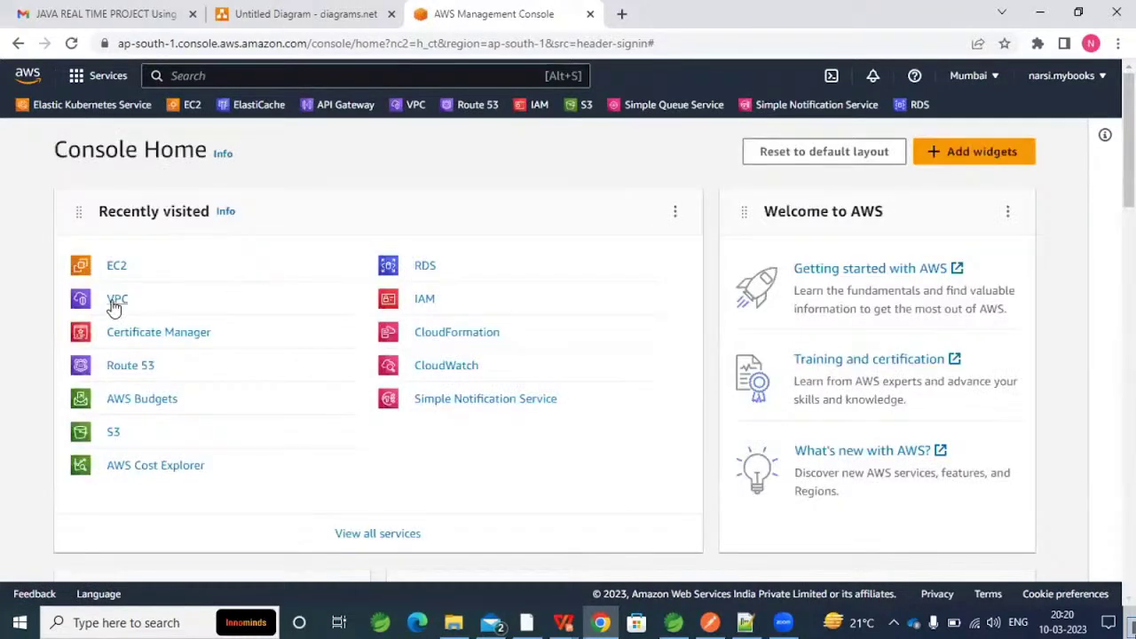
Open the Your VPCs list and examine the Default VPC column, the unnamed VPC's IPv4 CIDR and the weshopify-platform-vpc entry.
click(116, 302)
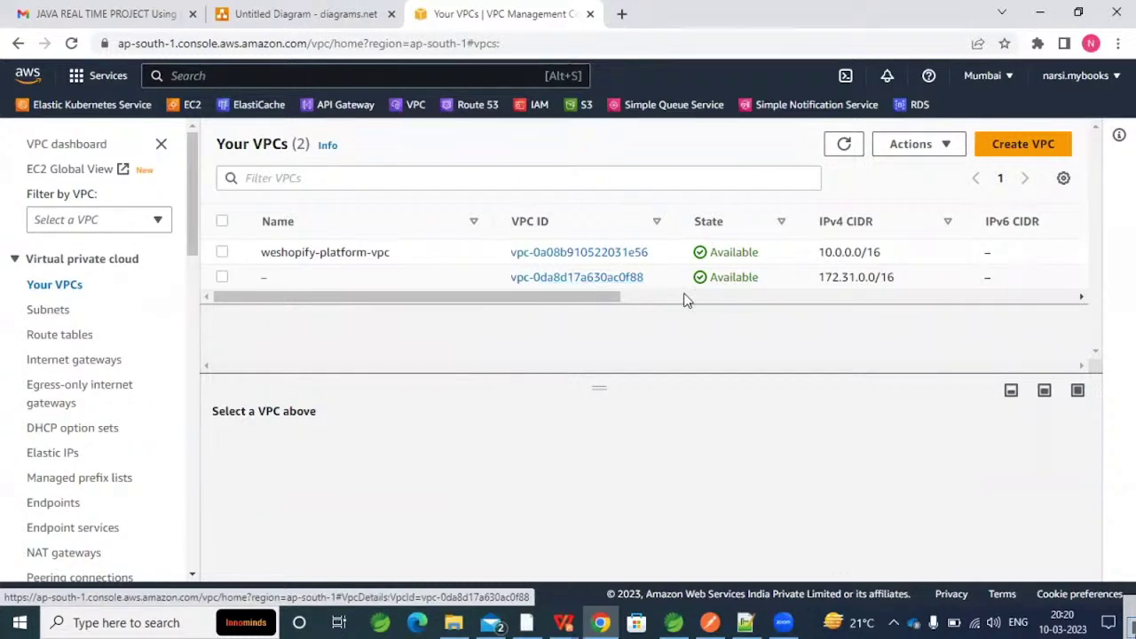
drag(617, 301, 1089, 289)
scroll(701, 299, right, 3)
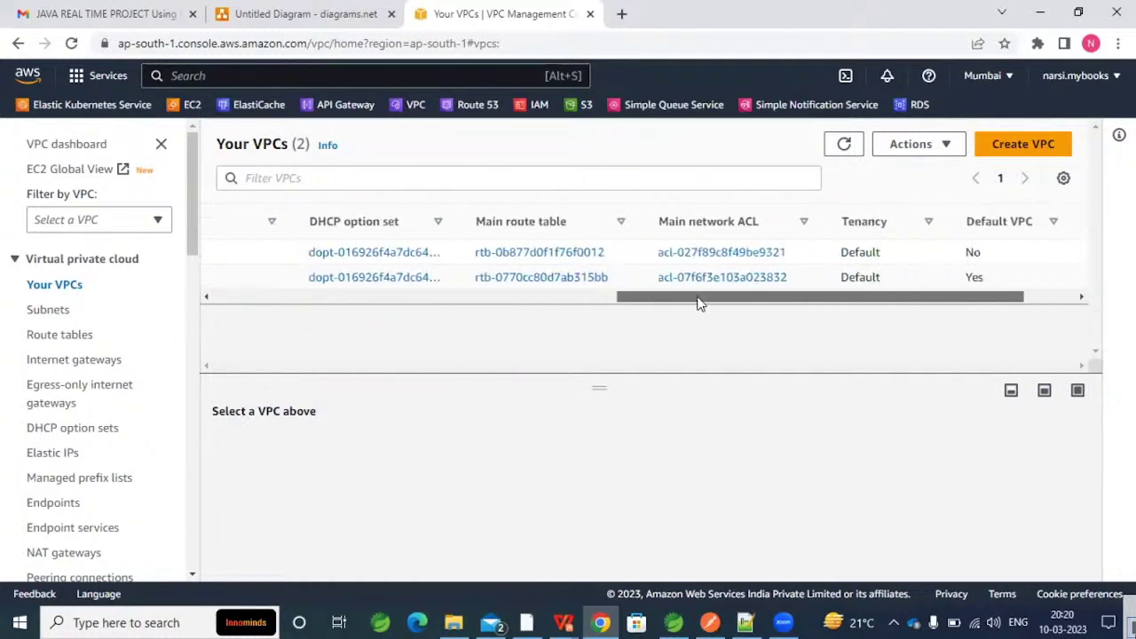
scroll(576, 299, left, 5)
scroll(569, 302, left, 5)
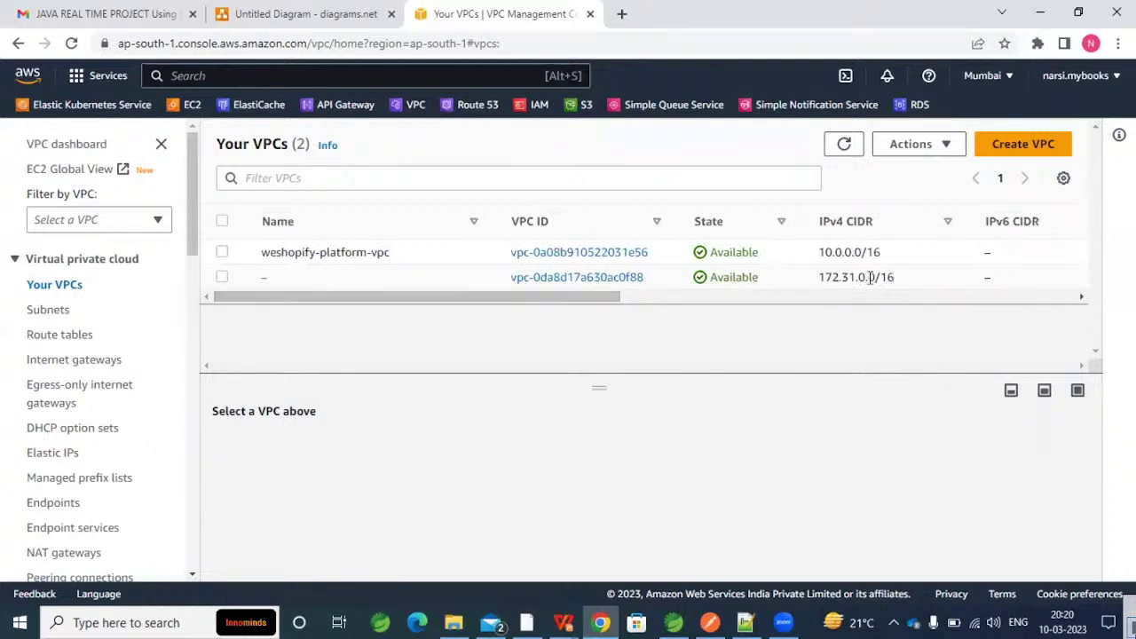
drag(821, 277, 768, 323)
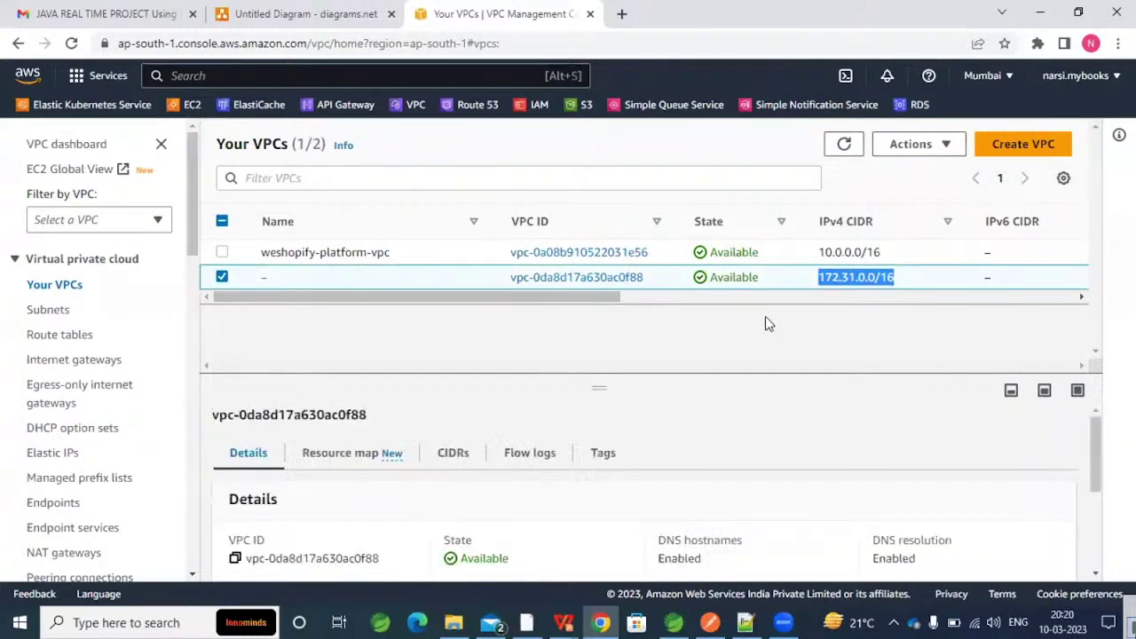
click(766, 318)
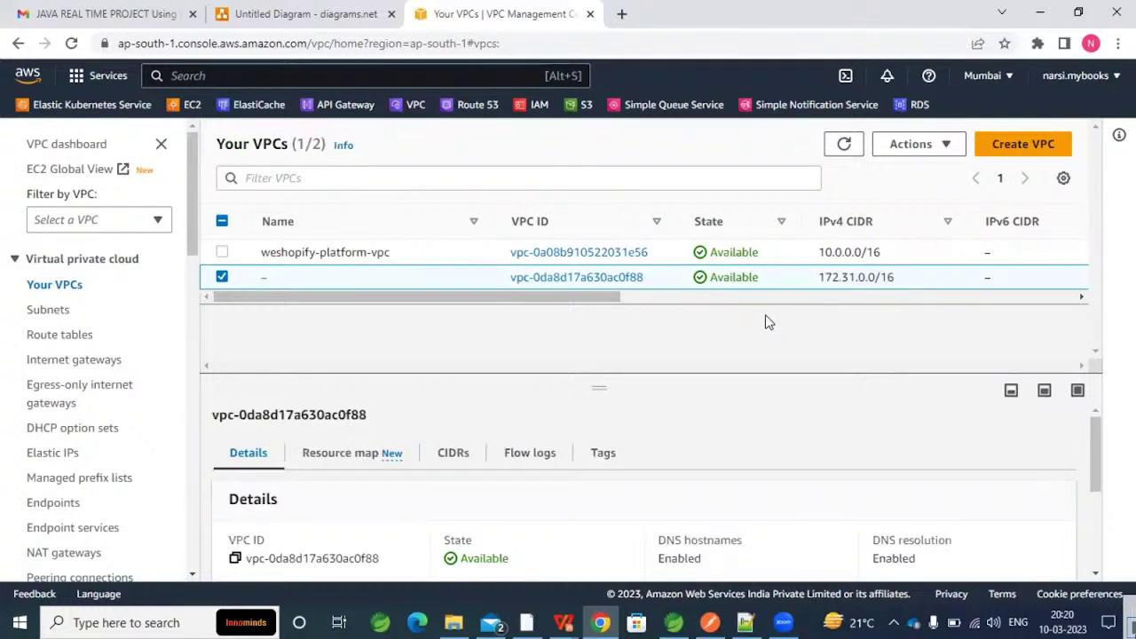
mouse_move(390, 252)
drag(383, 253, 264, 252)
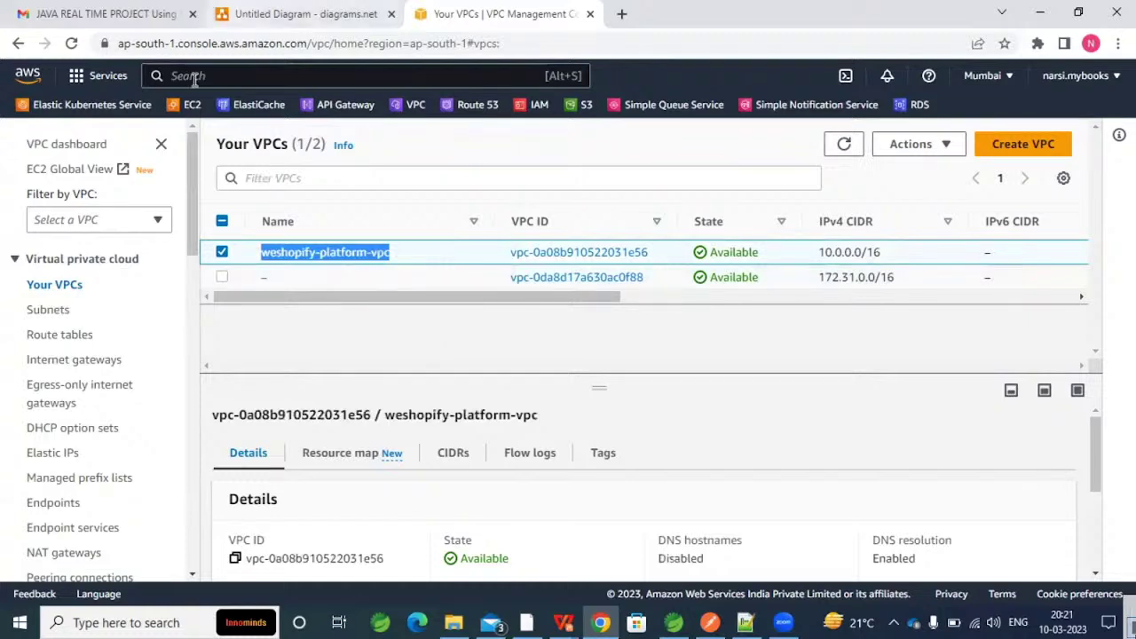
Switch back to the diagram and place a VPC group in the AWS container, stretched across nearly its full width below the icons.
key(ctrl+shift+Tab)
mouse_move(120, 231)
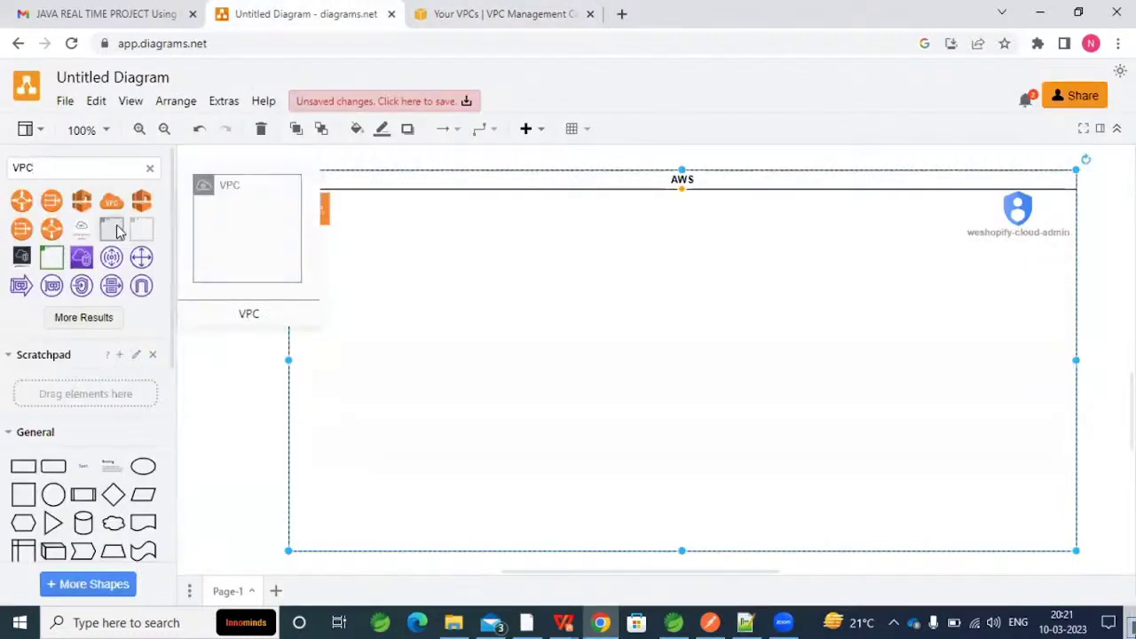
drag(120, 231, 1041, 320)
drag(675, 373, 674, 507)
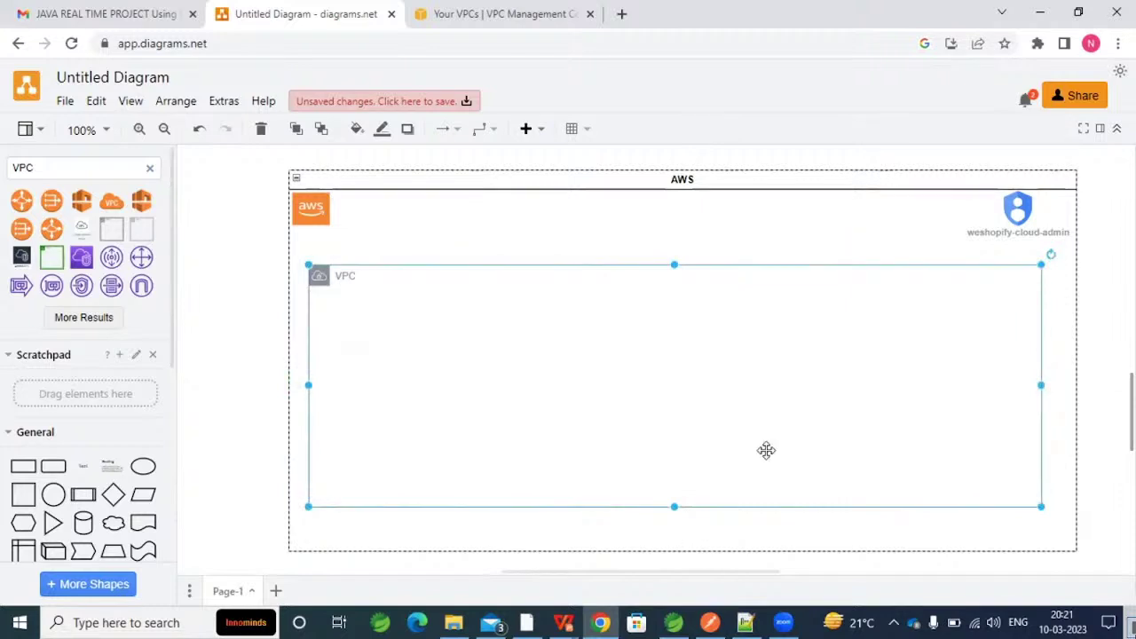
Extend the AWS container downward and lengthen the VPC group to fill the added space.
scroll(766, 451, down, 2)
click(684, 458)
drag(682, 454, 677, 487)
click(670, 411)
click(238, 249)
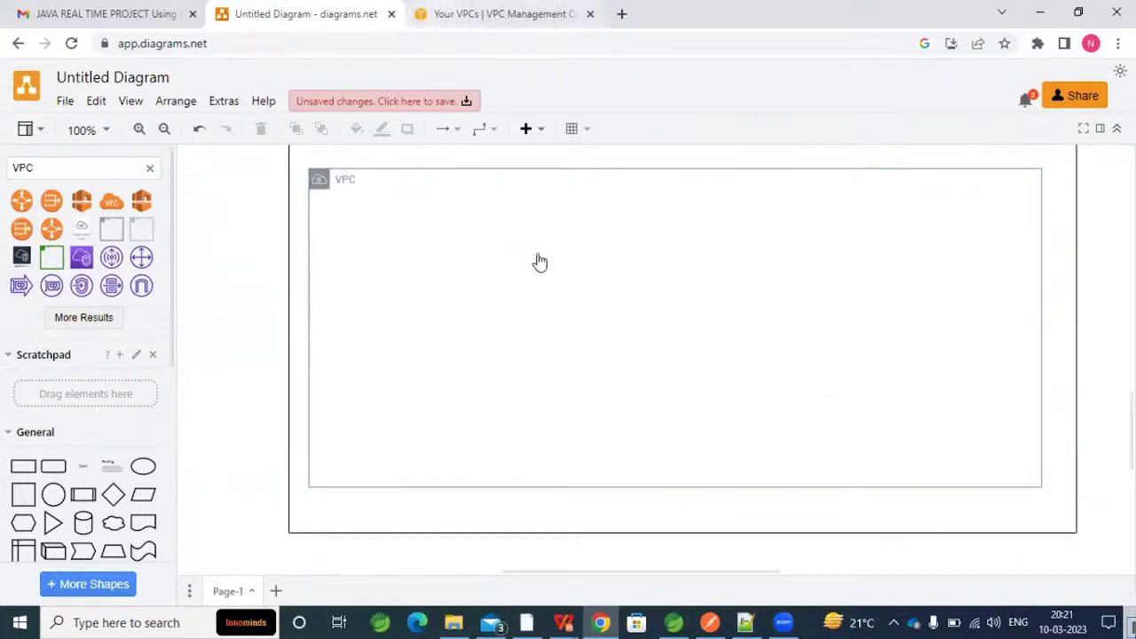
Switch to the AWS console and view the details of weshopify-platform-vpc.
key(ctrl+Tab)
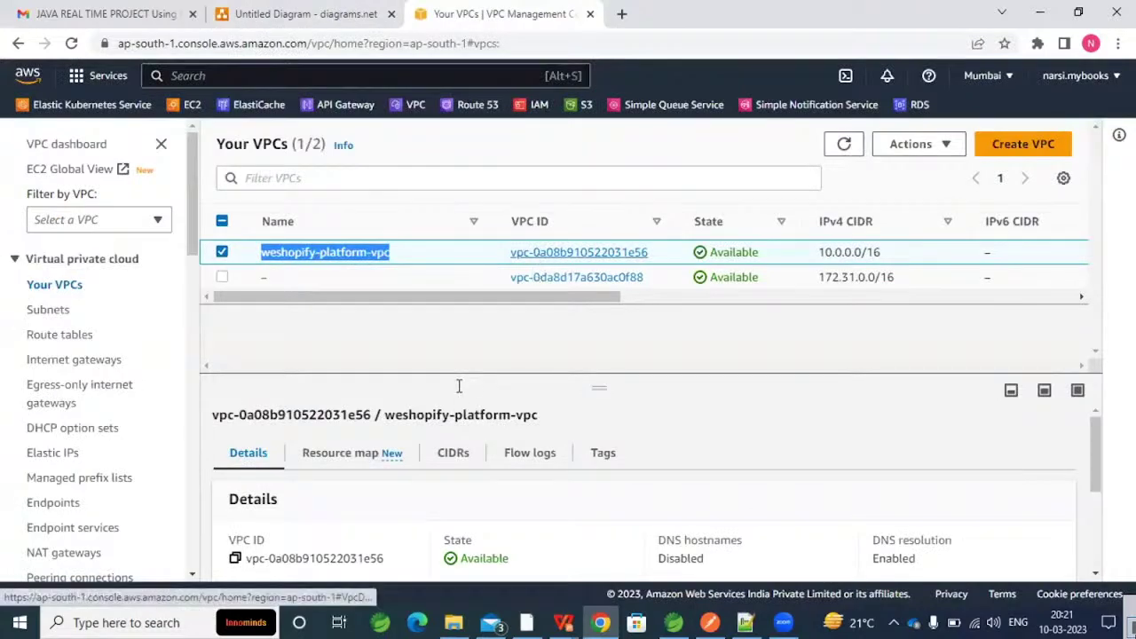
click(579, 252)
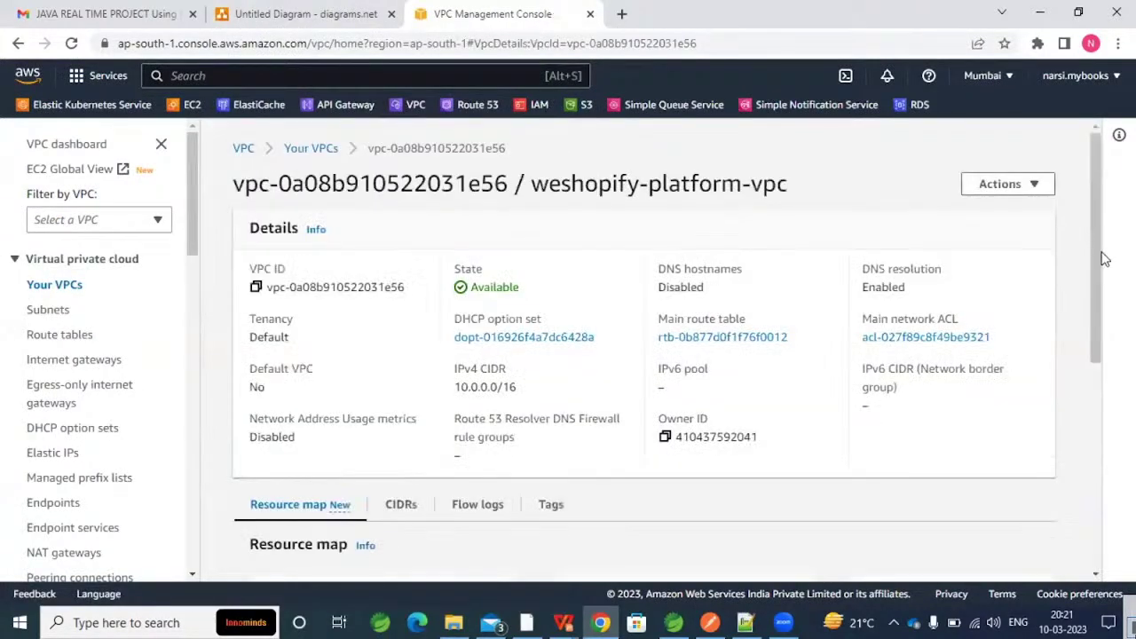
scroll(869, 307, down, 1)
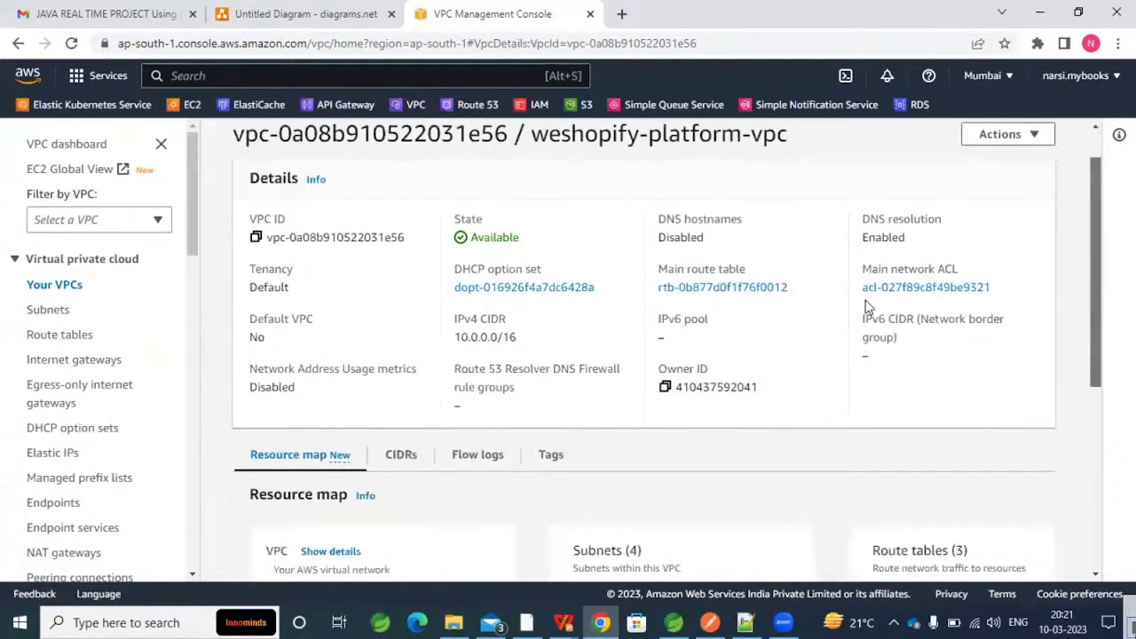
scroll(425, 293, down, 1)
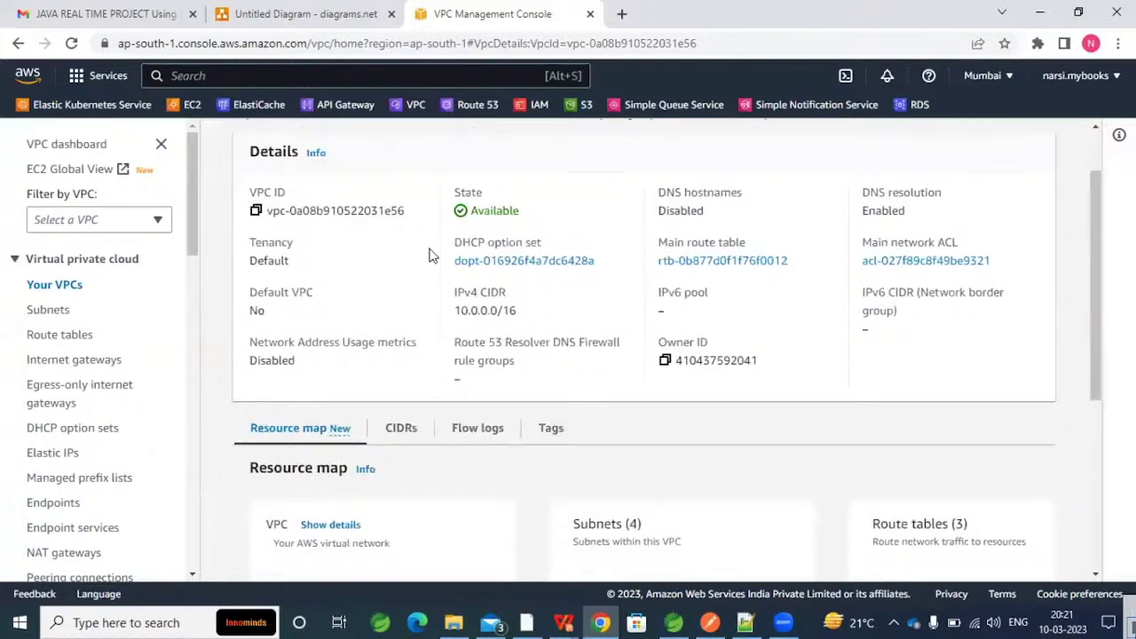
Open the main route table of weshopify-platform-vpc and examine its routes.
click(756, 266)
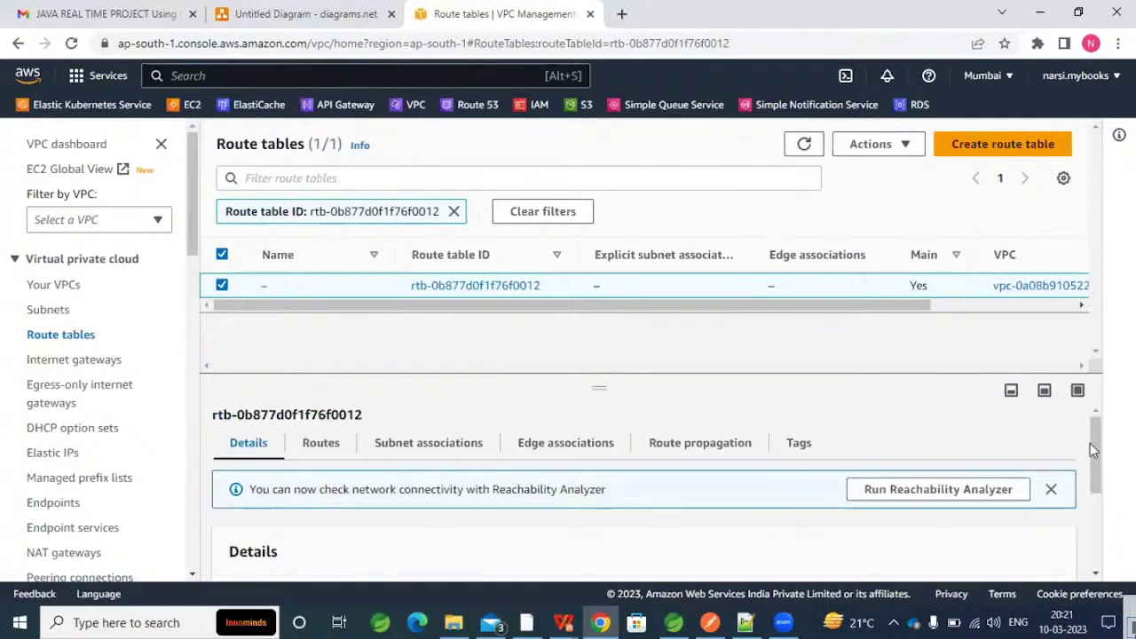
drag(1096, 444, 1101, 484)
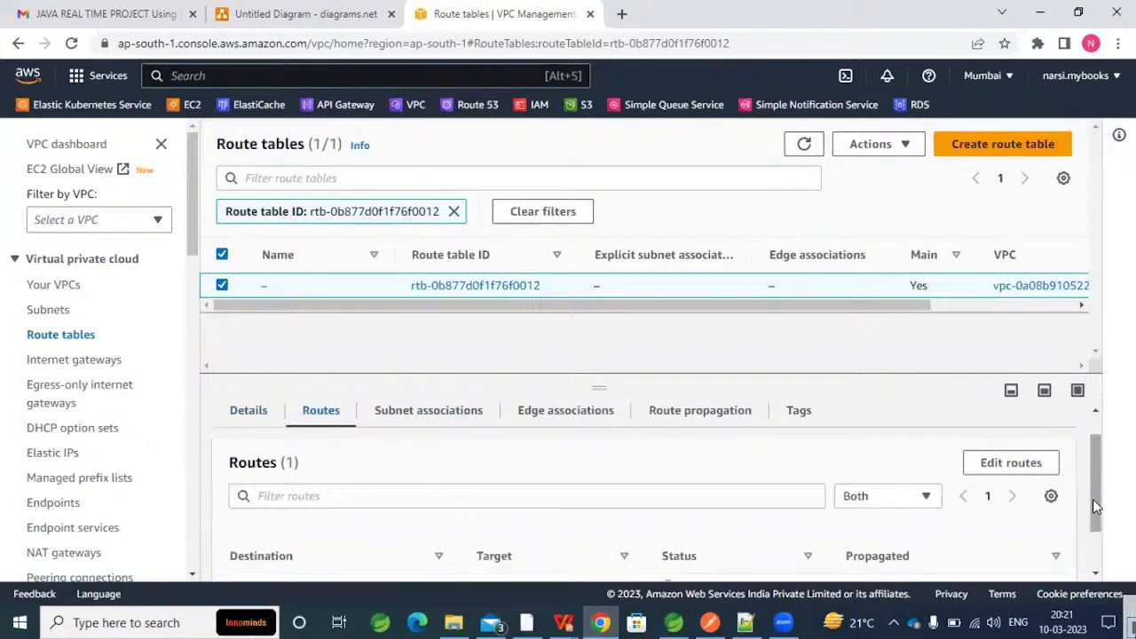
scroll(1093, 499, down, 1)
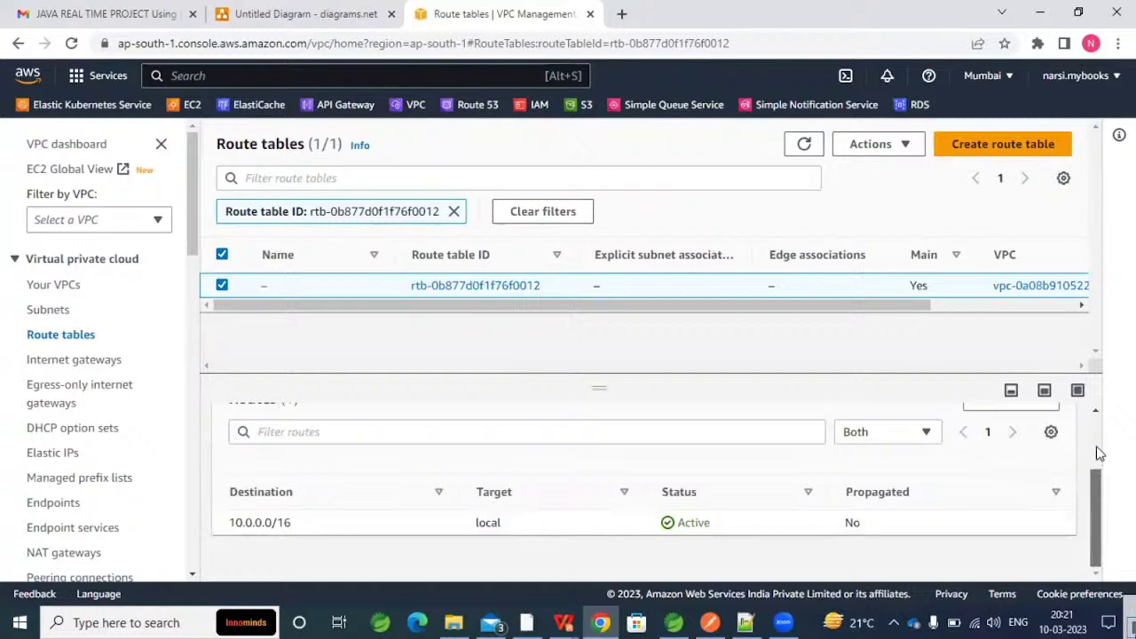
scroll(432, 417, up, 1)
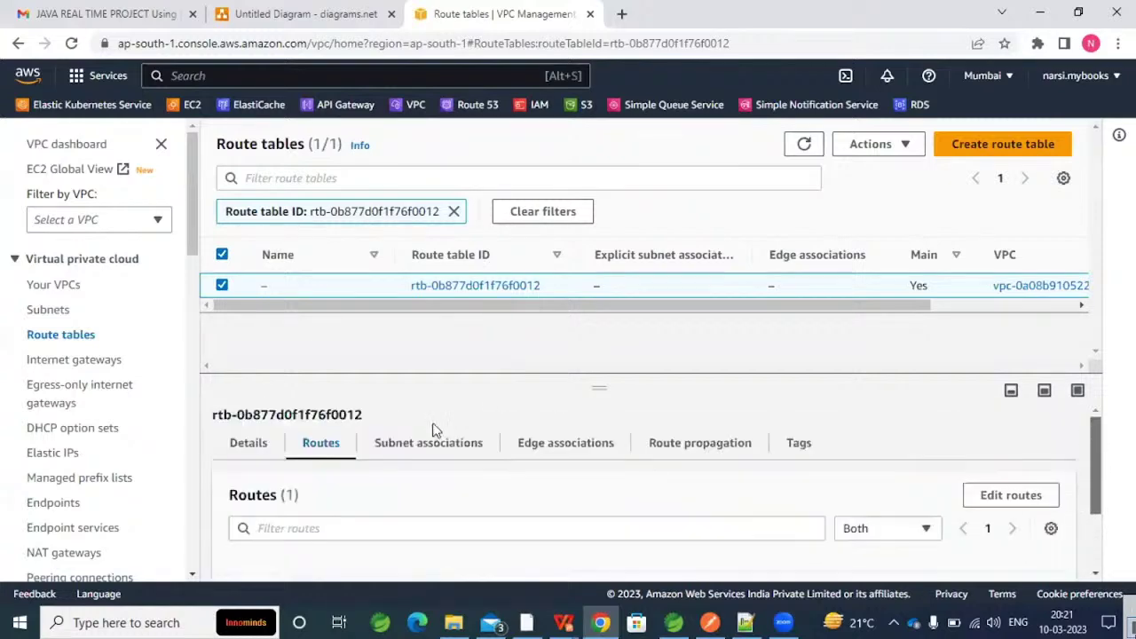
Examine the subnet associations of the main route table.
scroll(436, 430, down, 2)
drag(1097, 484, 1101, 450)
scroll(1100, 450, down, 1)
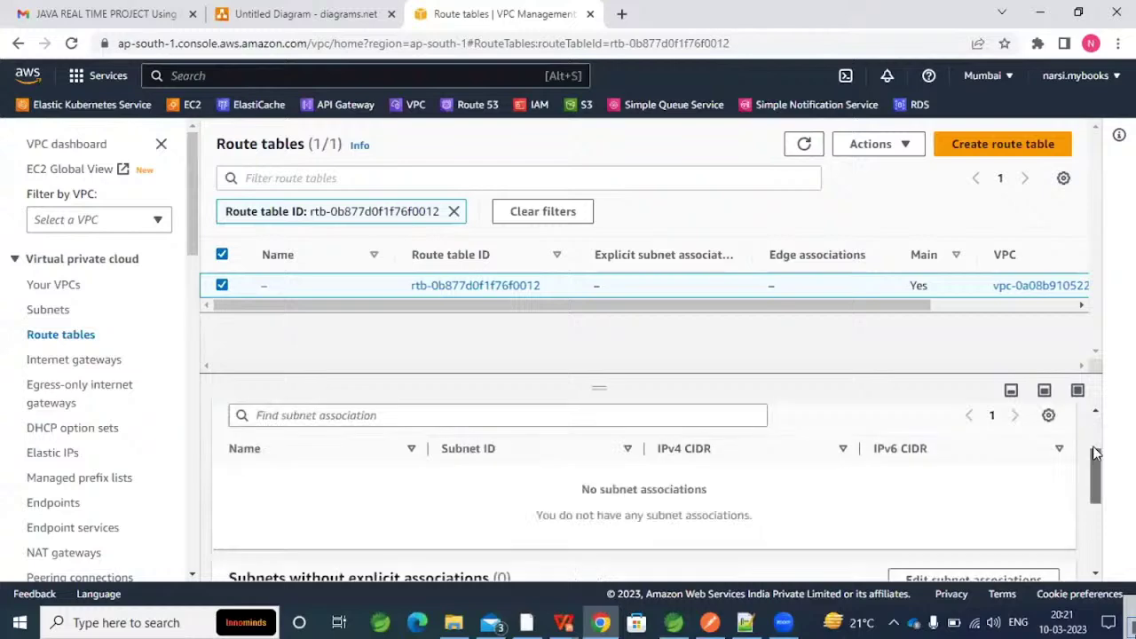
scroll(1093, 435, up, 2)
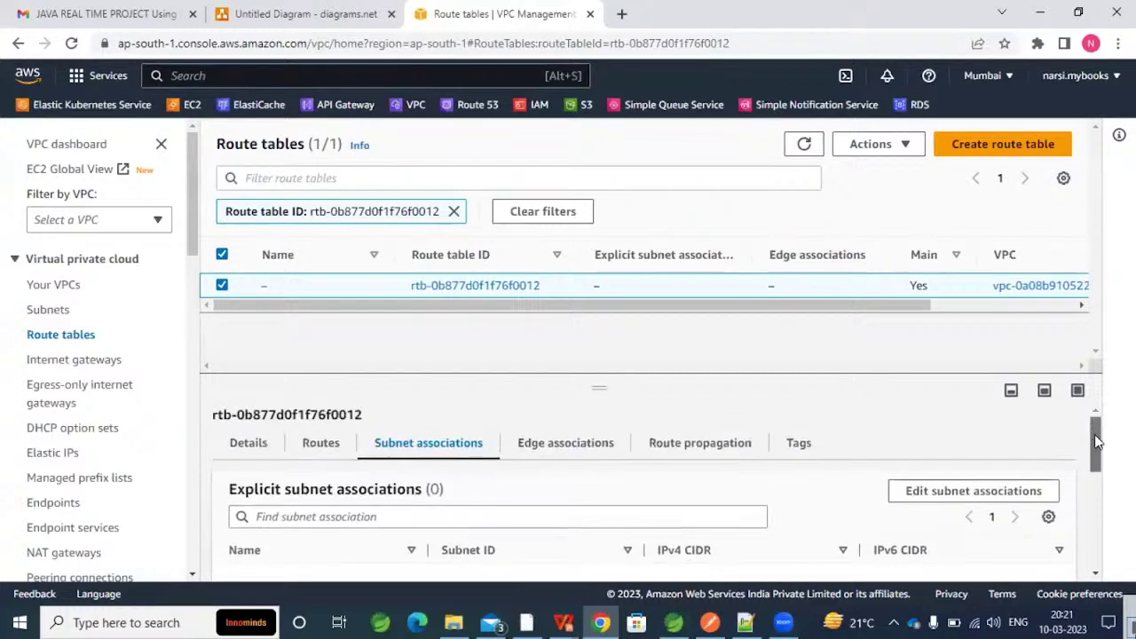
scroll(1094, 434, down, 1)
scroll(1096, 443, down, 1)
scroll(1094, 428, up, 1)
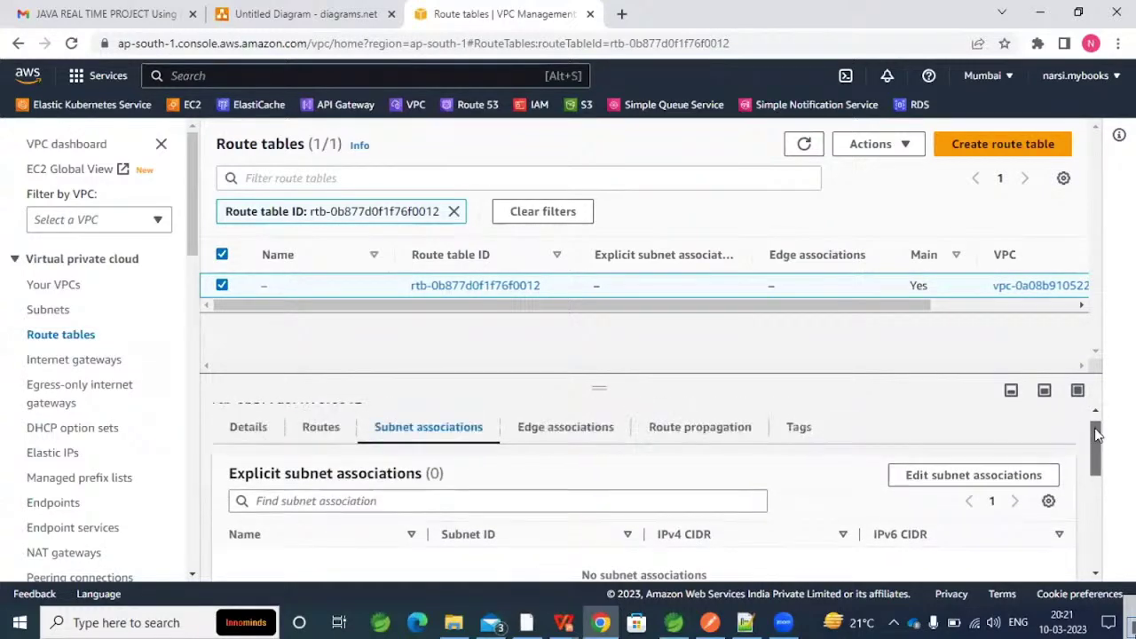
scroll(1094, 428, up, 1)
Open the weshopify public route table from the route tables list, examine its routes and subnet associations, and return to the list.
click(54, 286)
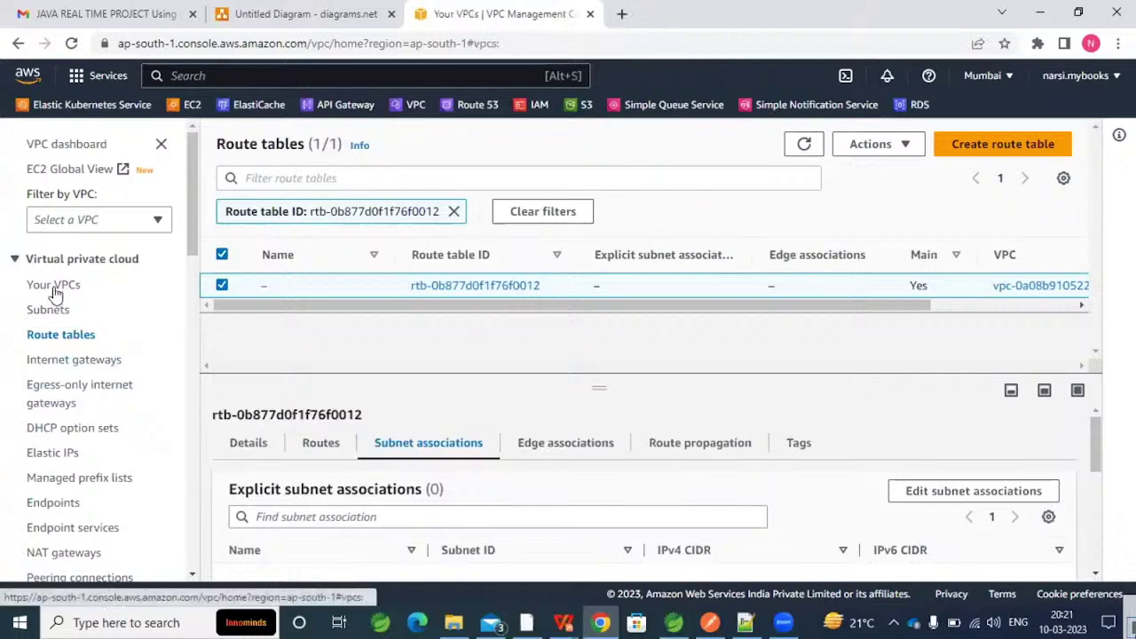
click(614, 260)
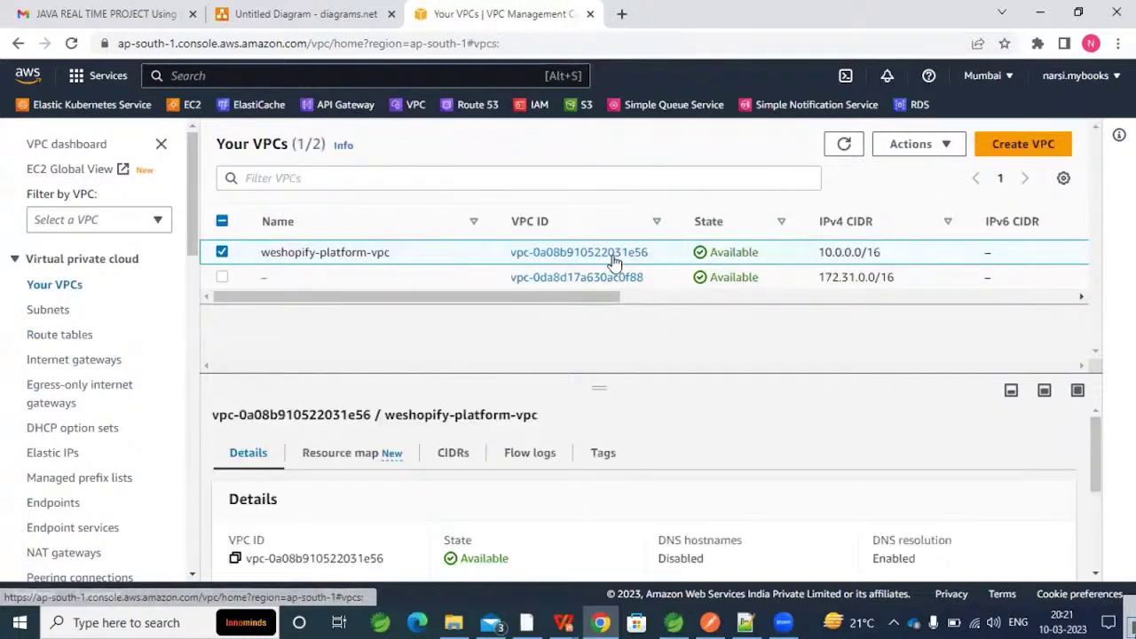
click(67, 339)
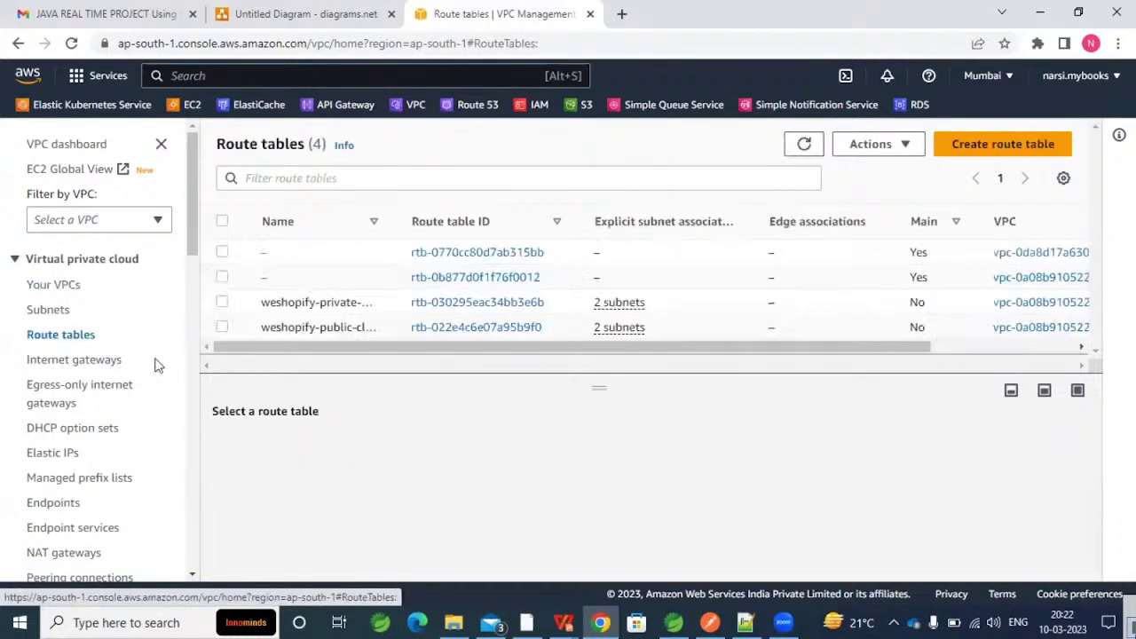
click(500, 328)
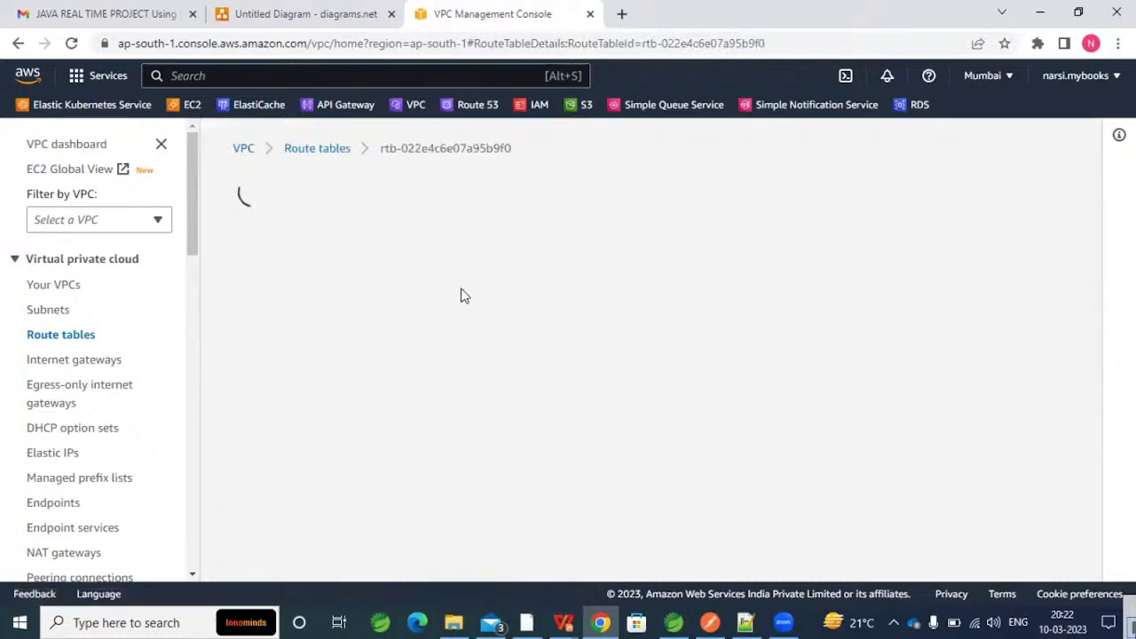
scroll(1099, 337, down, 2)
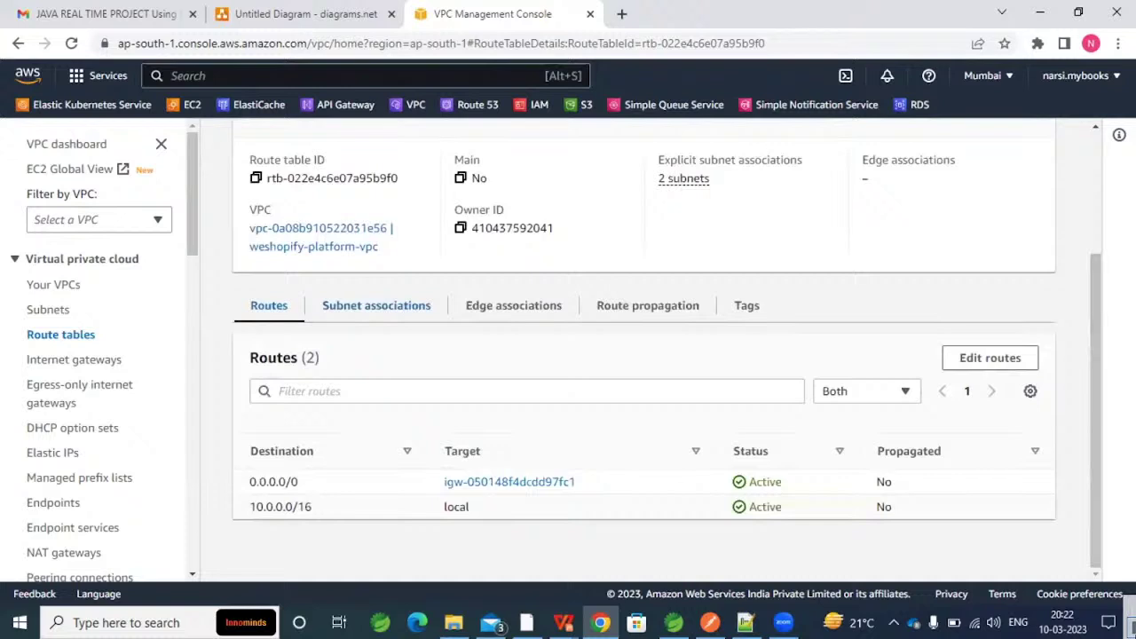
click(376, 306)
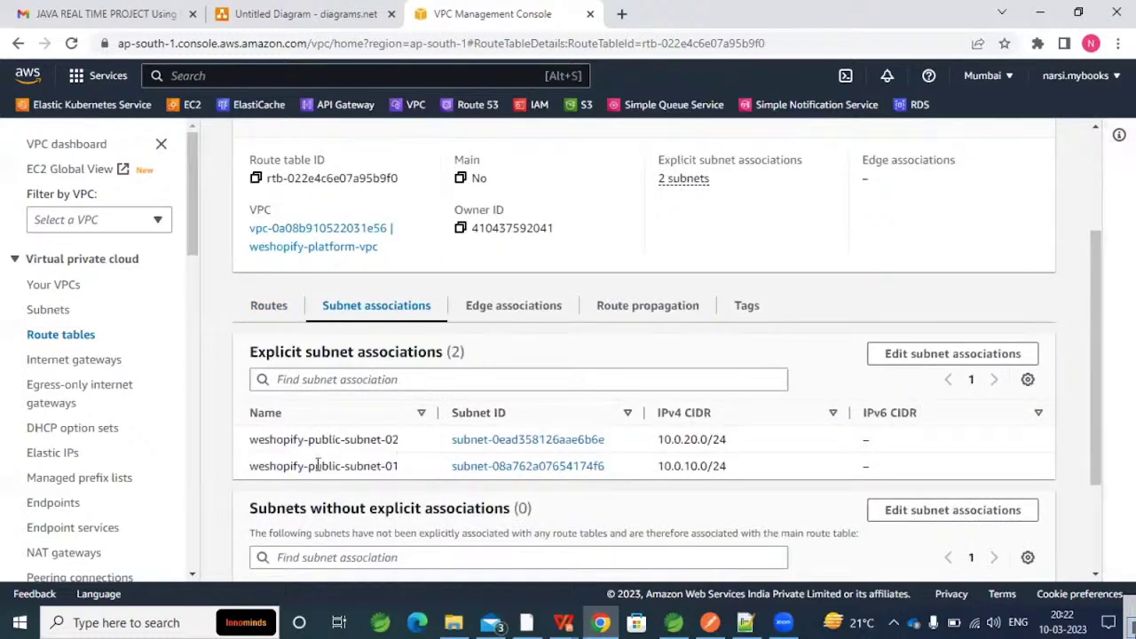
click(18, 44)
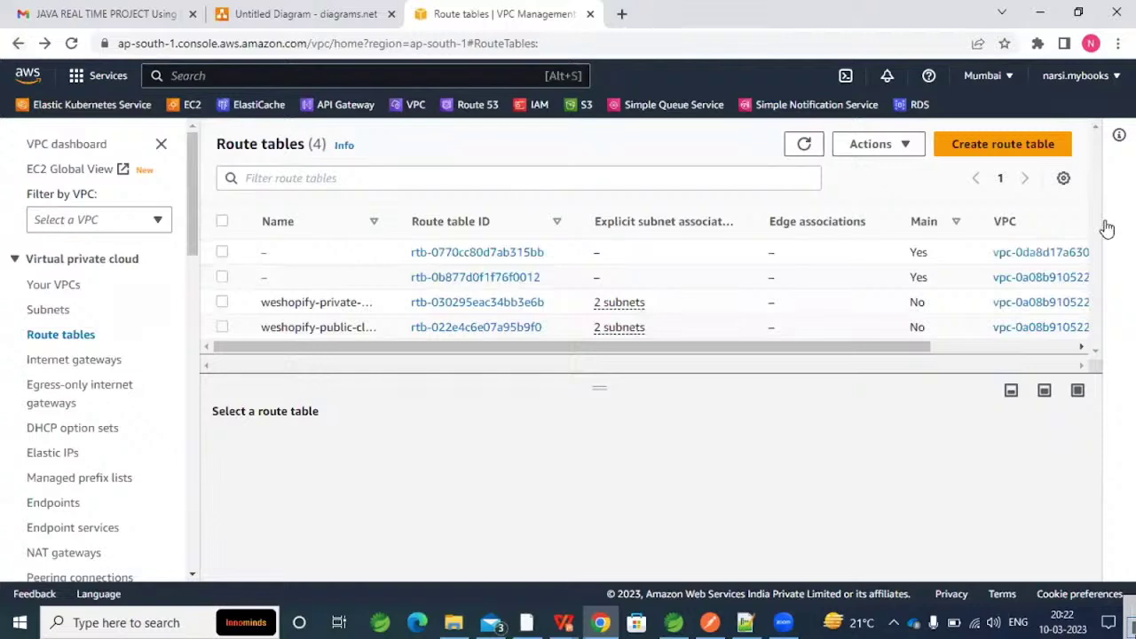
Open the weshopify-private-cloud-rt route table and examine its subnet associations.
click(422, 306)
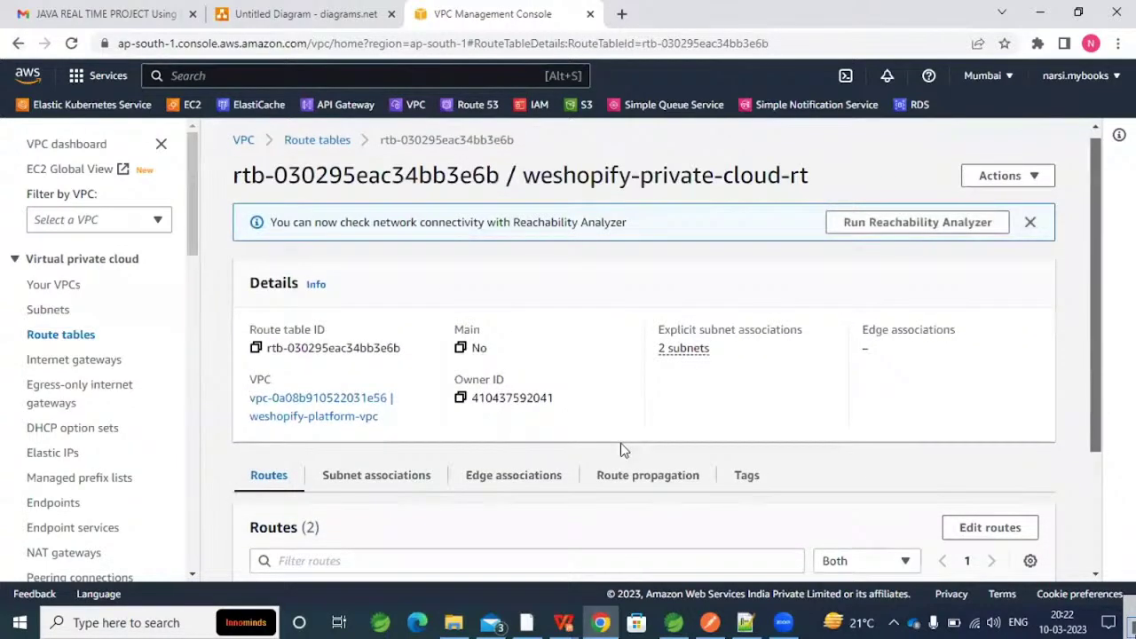
scroll(621, 444, down, 2)
click(377, 305)
scroll(518, 480, up, 2)
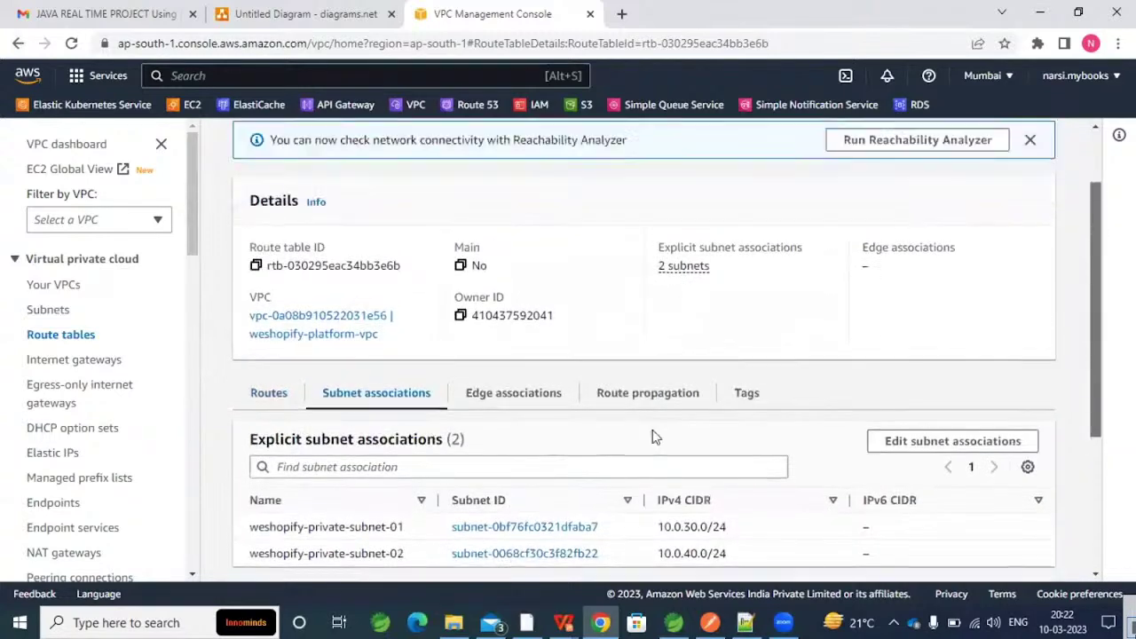
scroll(328, 431, up, 1)
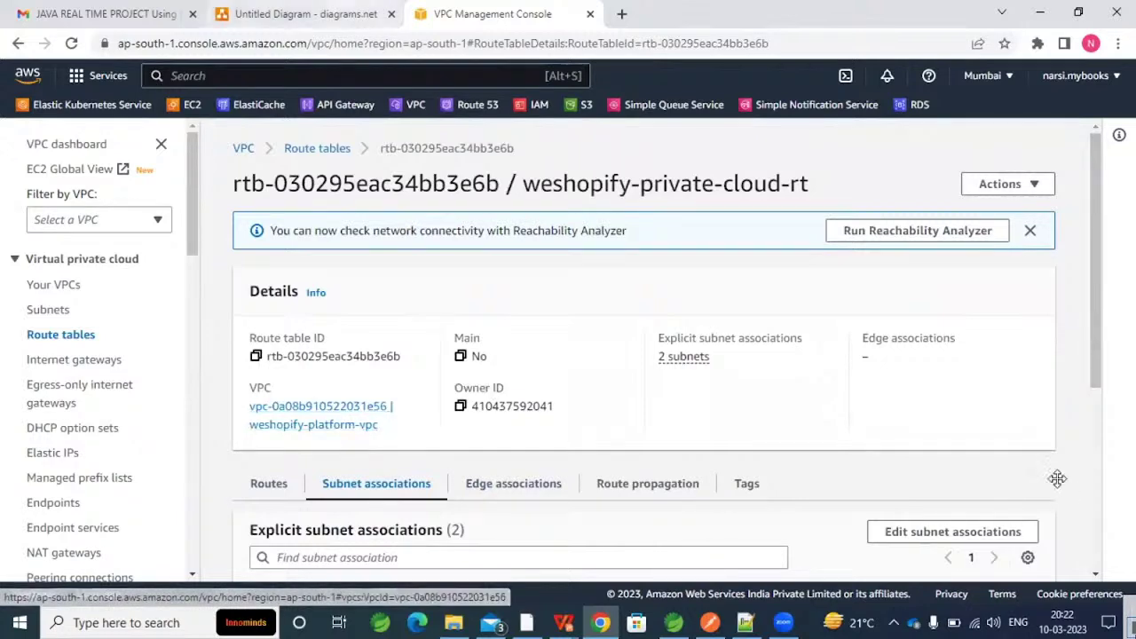
key(ctrl+shift+Tab)
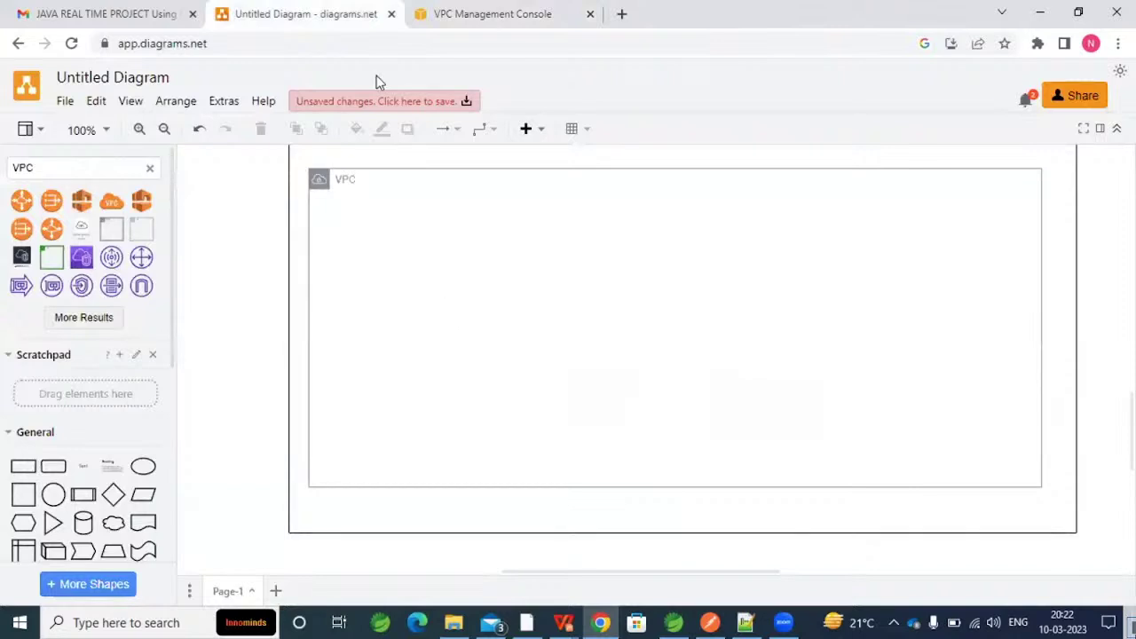
key(ctrl+a)
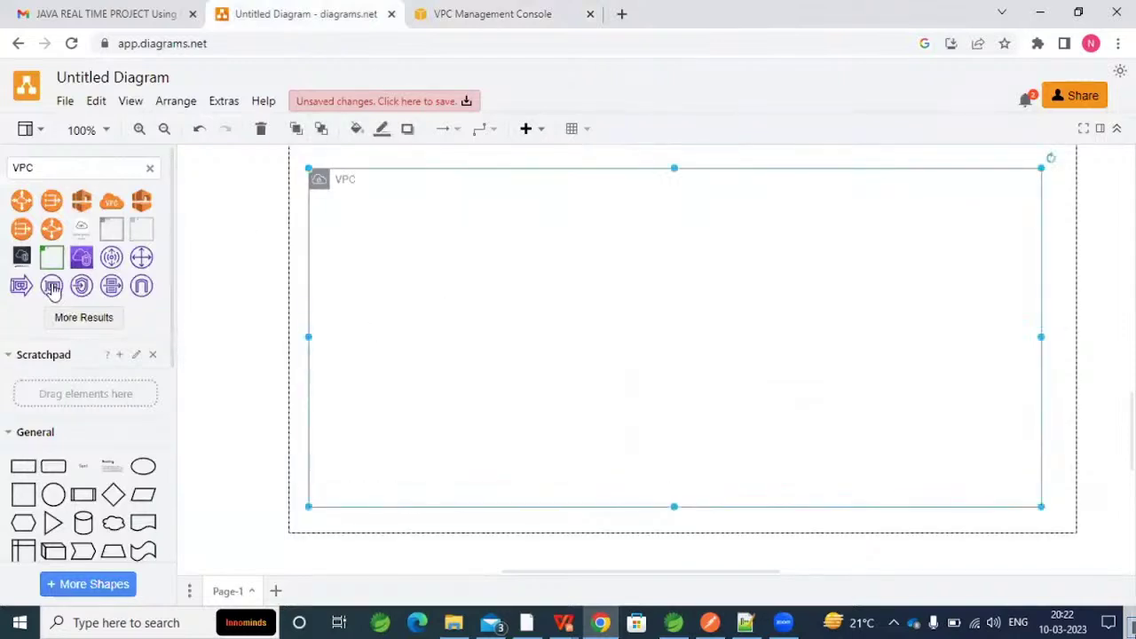
key(ctrl+Tab)
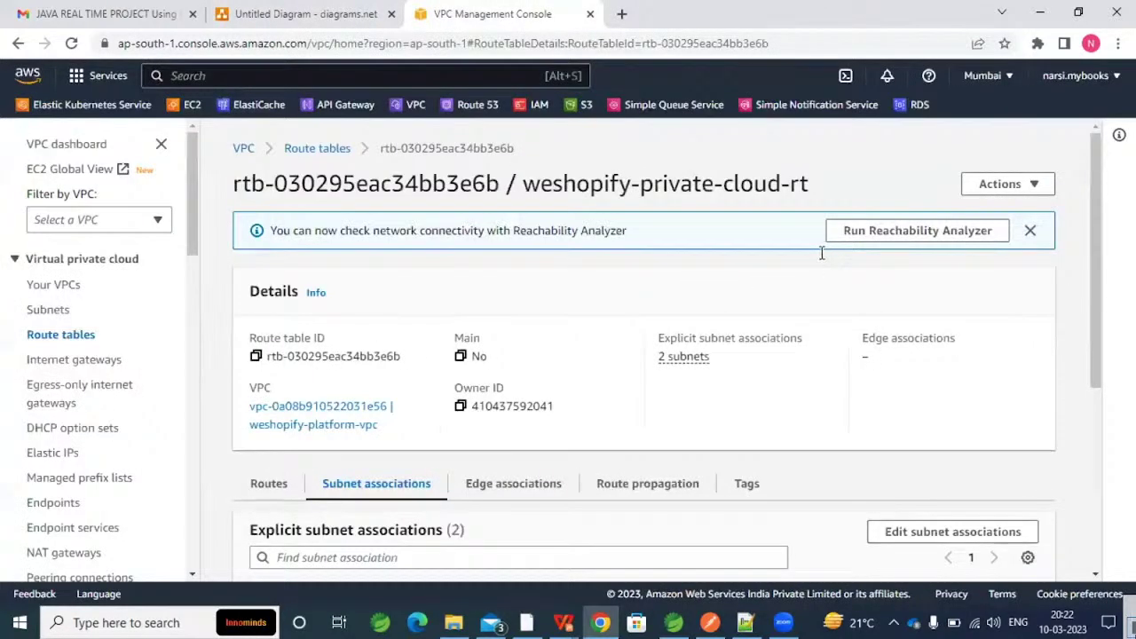
Return to the VPC list and copy the IPv4 CIDR 10.0.0.0/16 of weshopify-platform-vpc.
key(alt+Left)
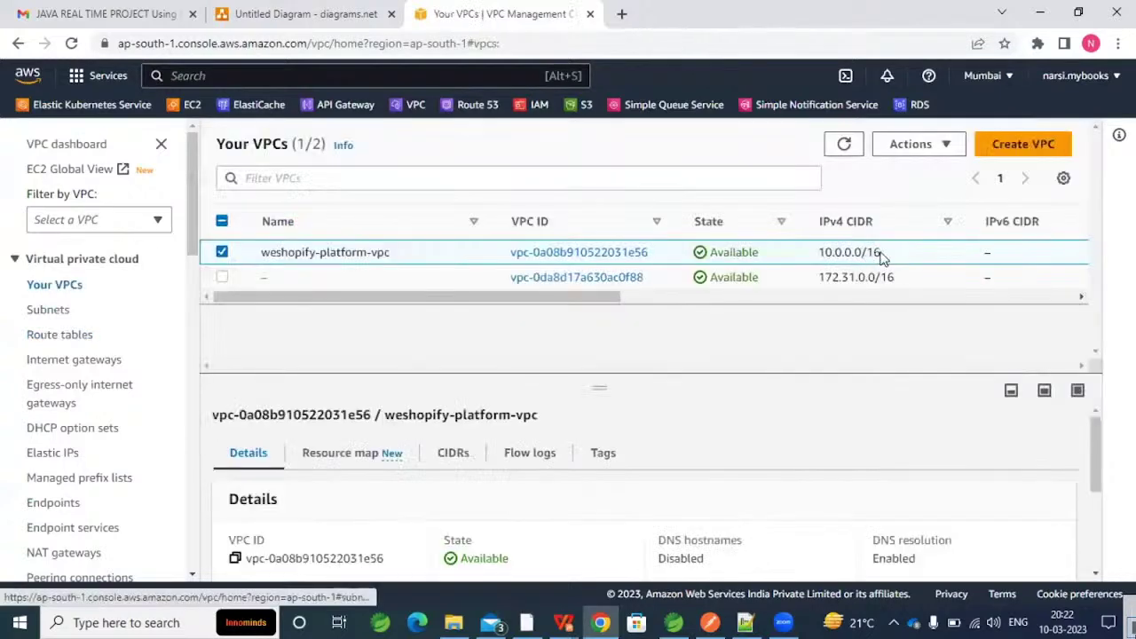
drag(818, 253, 881, 252)
key(ctrl+c)
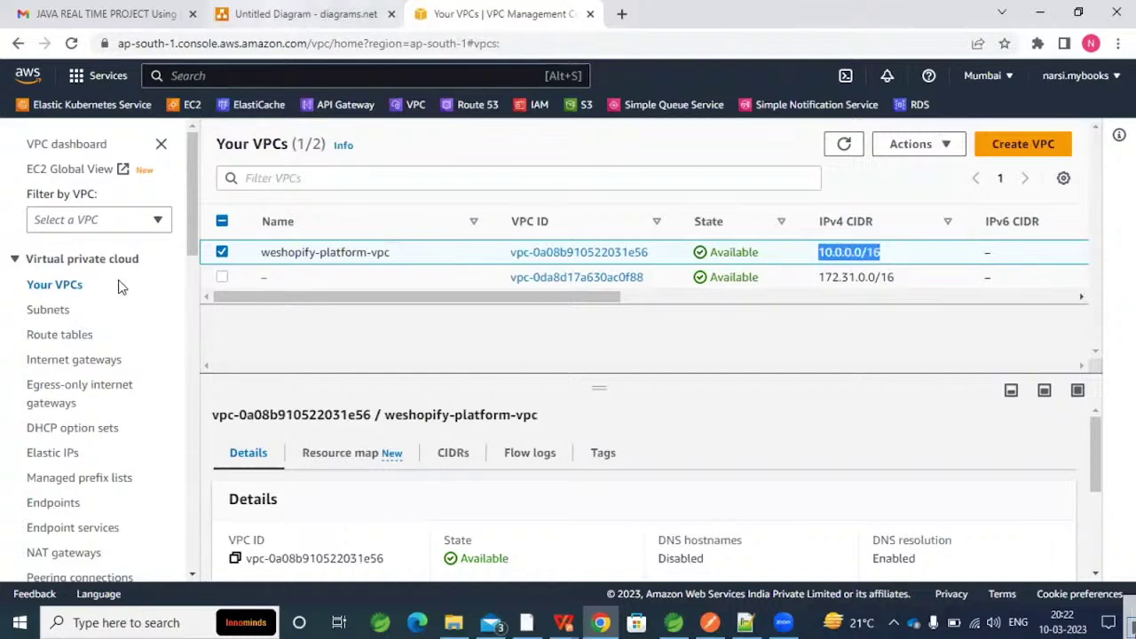
Switch to the diagram and add a text label reading 10.0.0.0/16 next to the VPC group's title.
key(ctrl+shift+Tab)
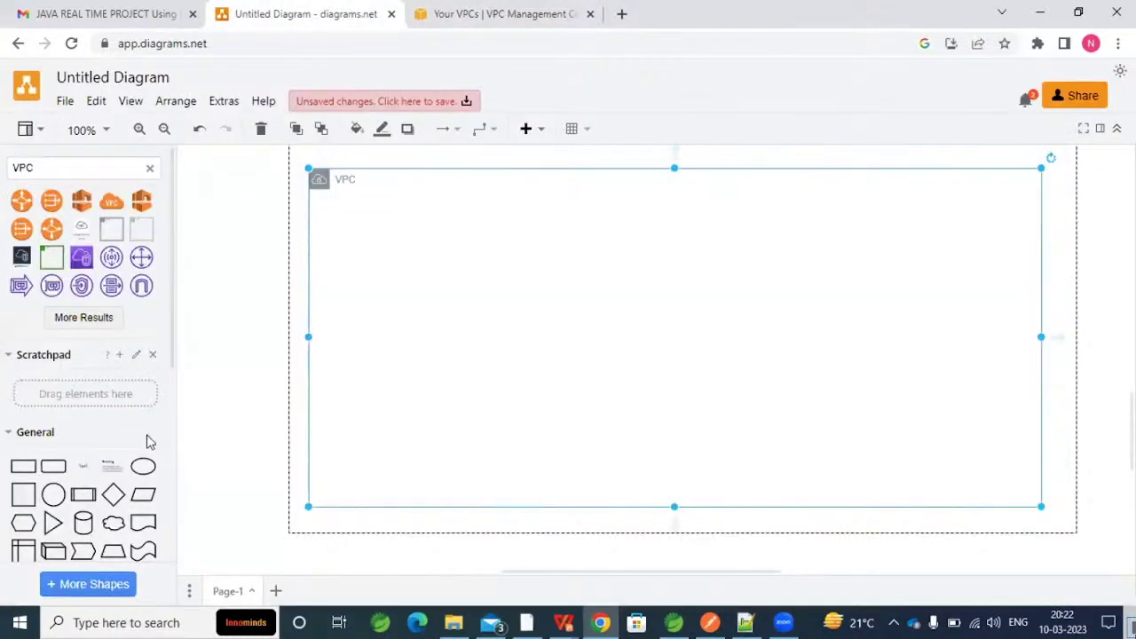
click(365, 178)
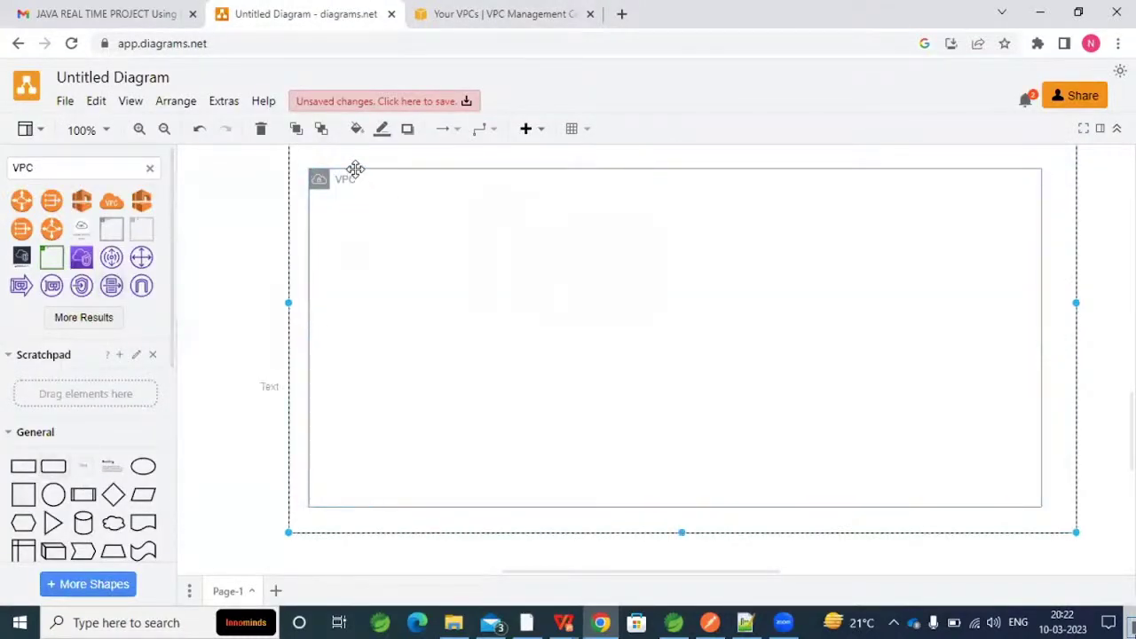
drag(355, 169, 381, 183)
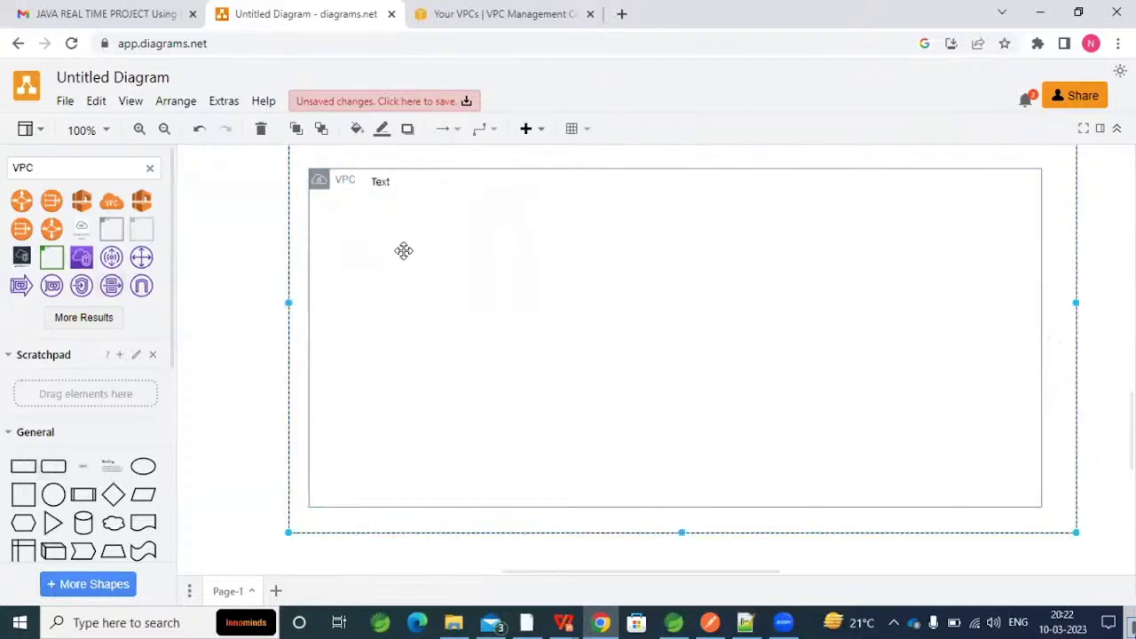
key(ctrl+v)
key(Escape)
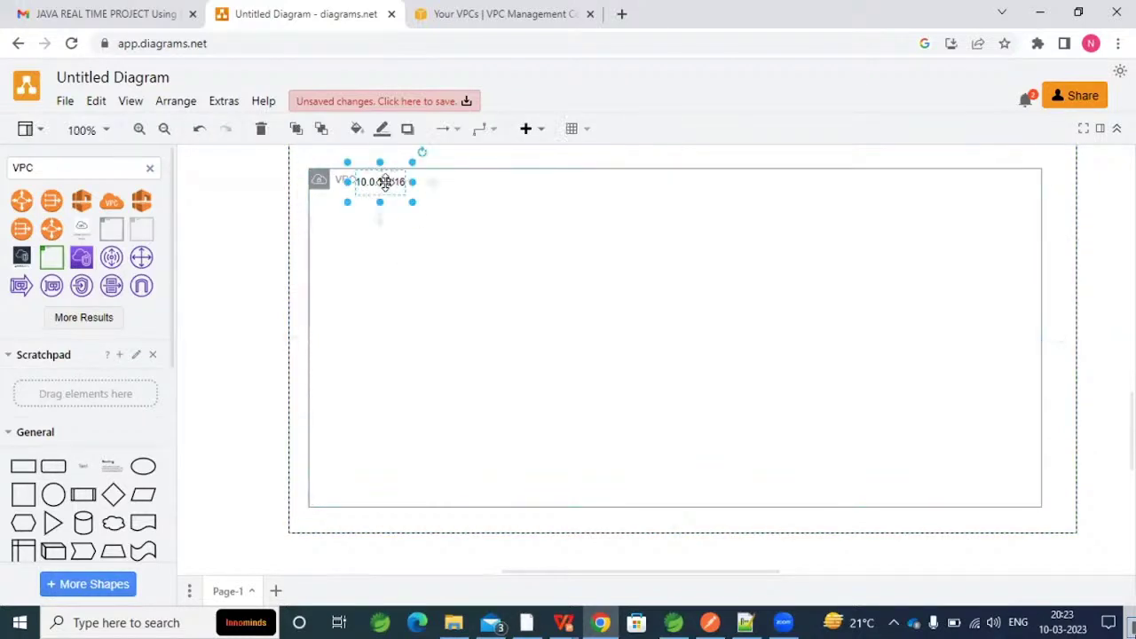
Move the 10.0.0.0/16 label clear of the VPC title and make its text bold.
drag(385, 184, 442, 180)
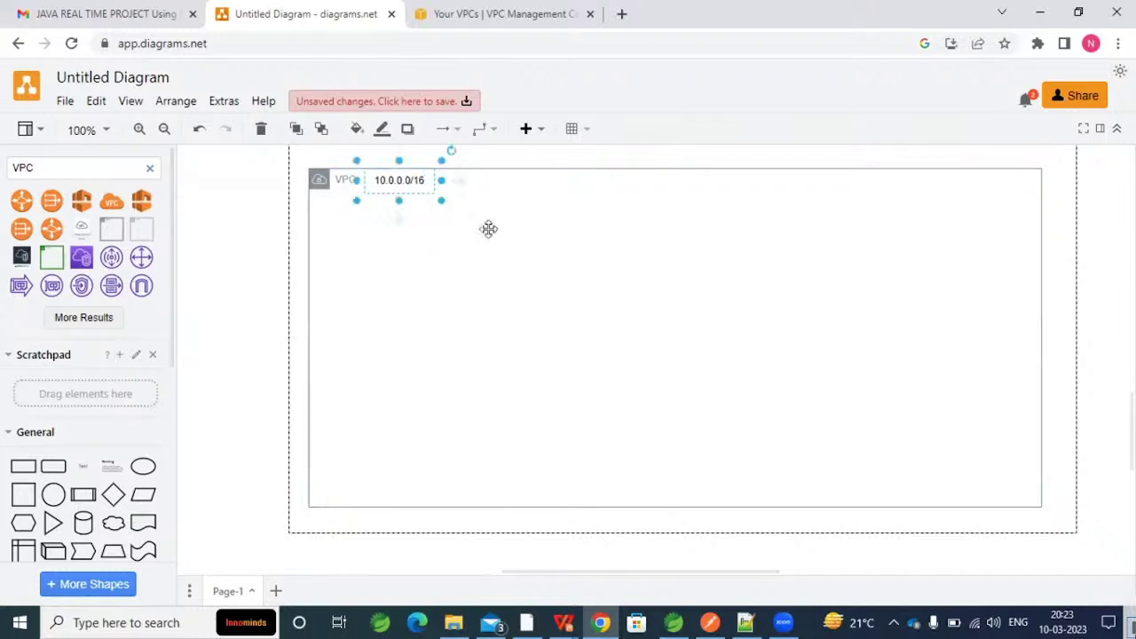
double_click(400, 190)
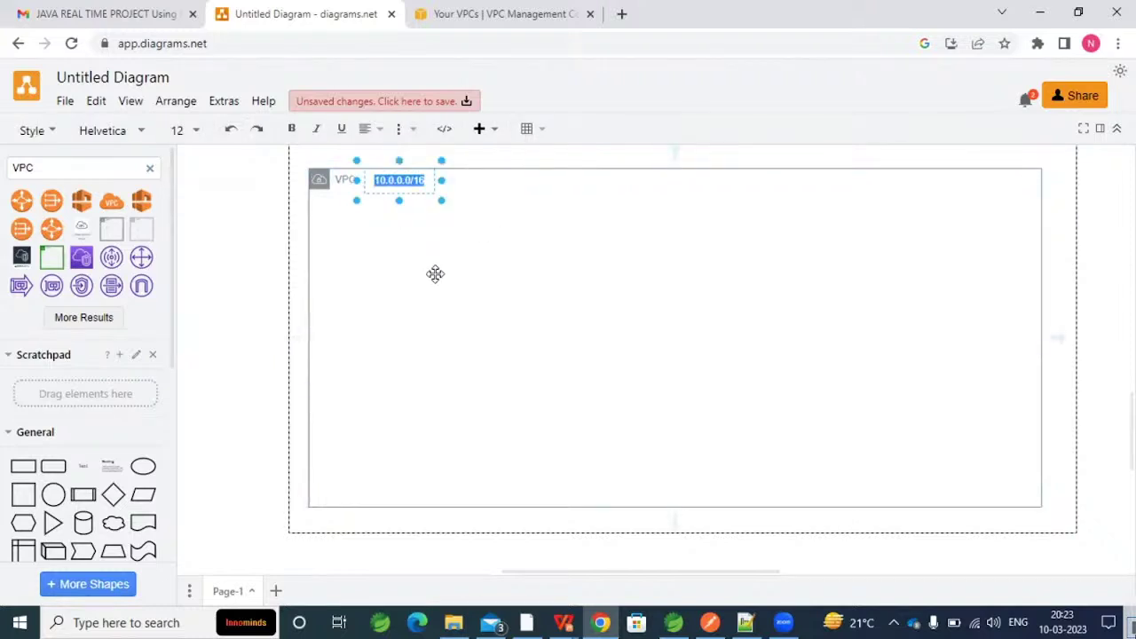
click(433, 274)
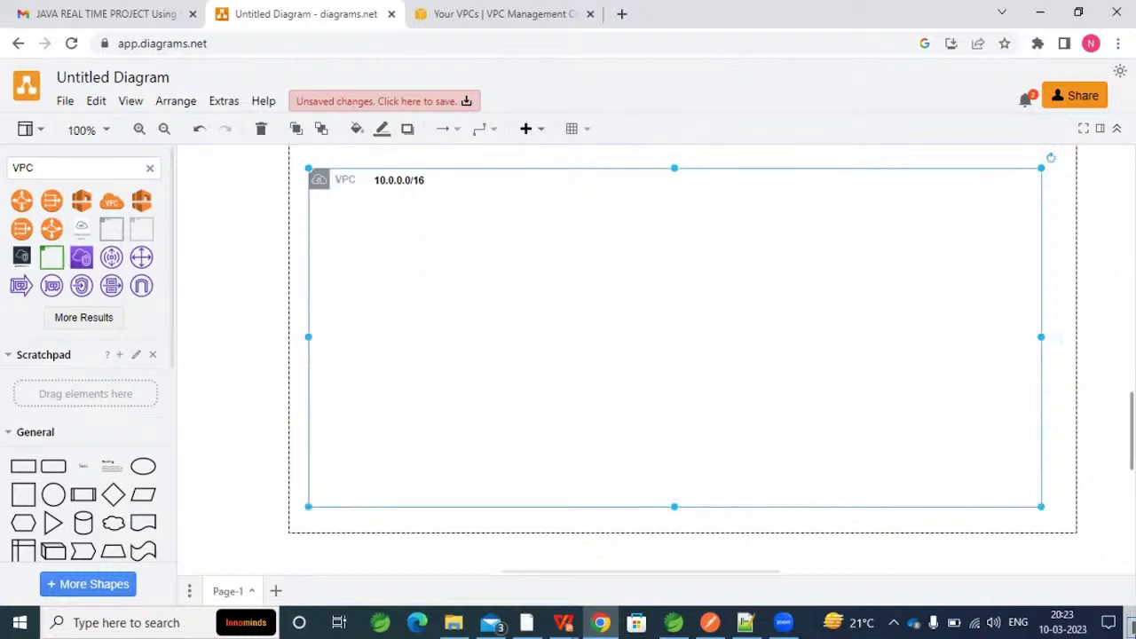
scroll(1027, 368, up, 2)
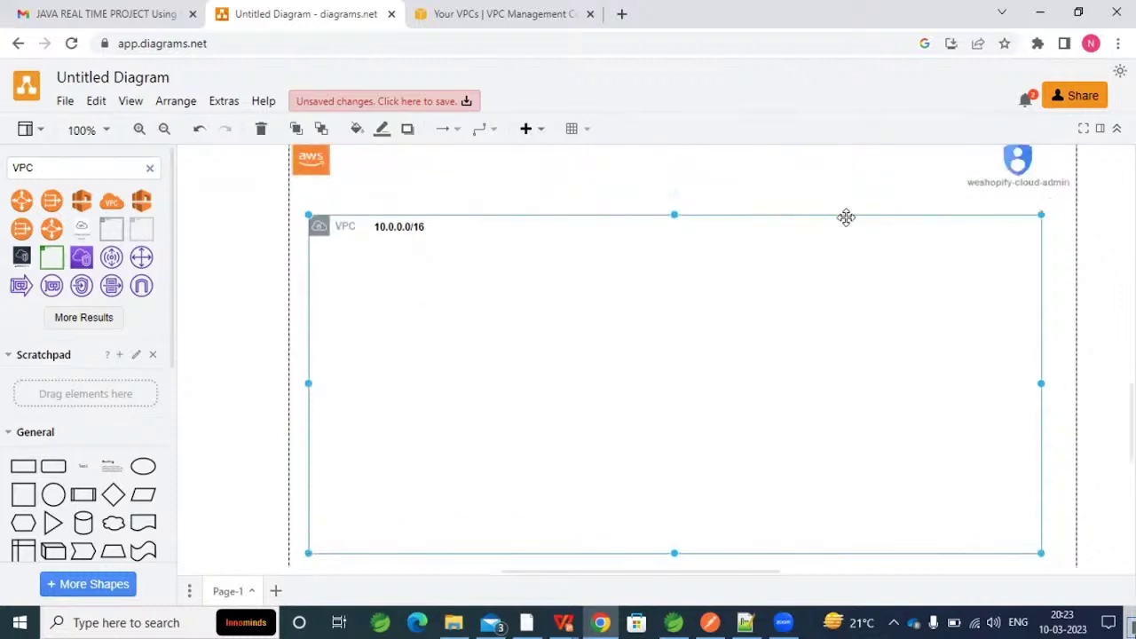
click(844, 214)
click(390, 232)
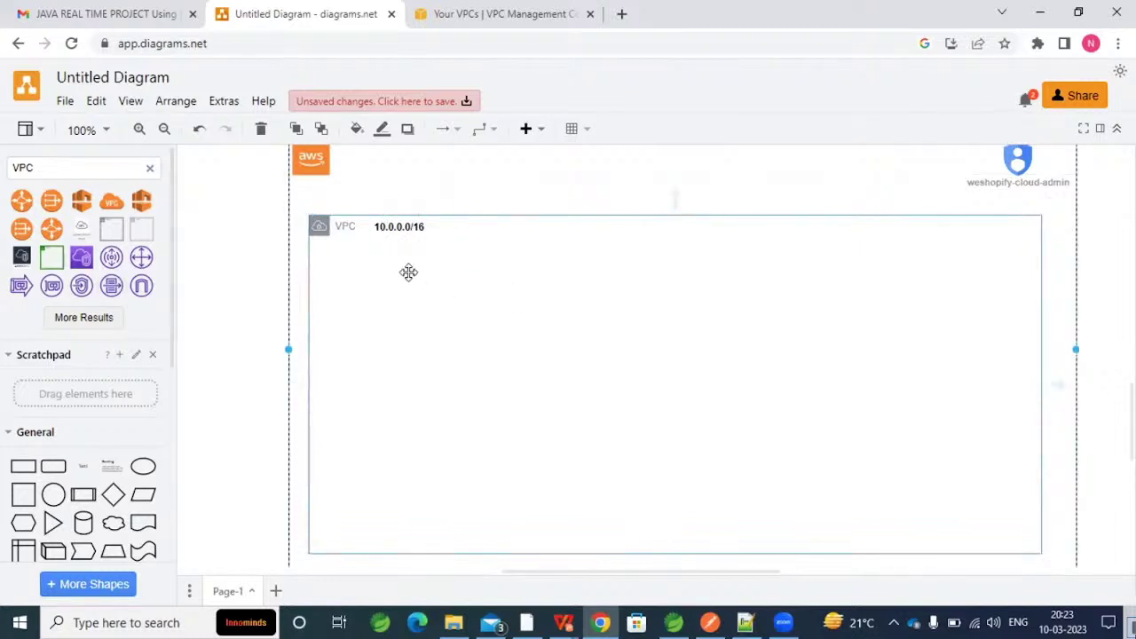
click(398, 243)
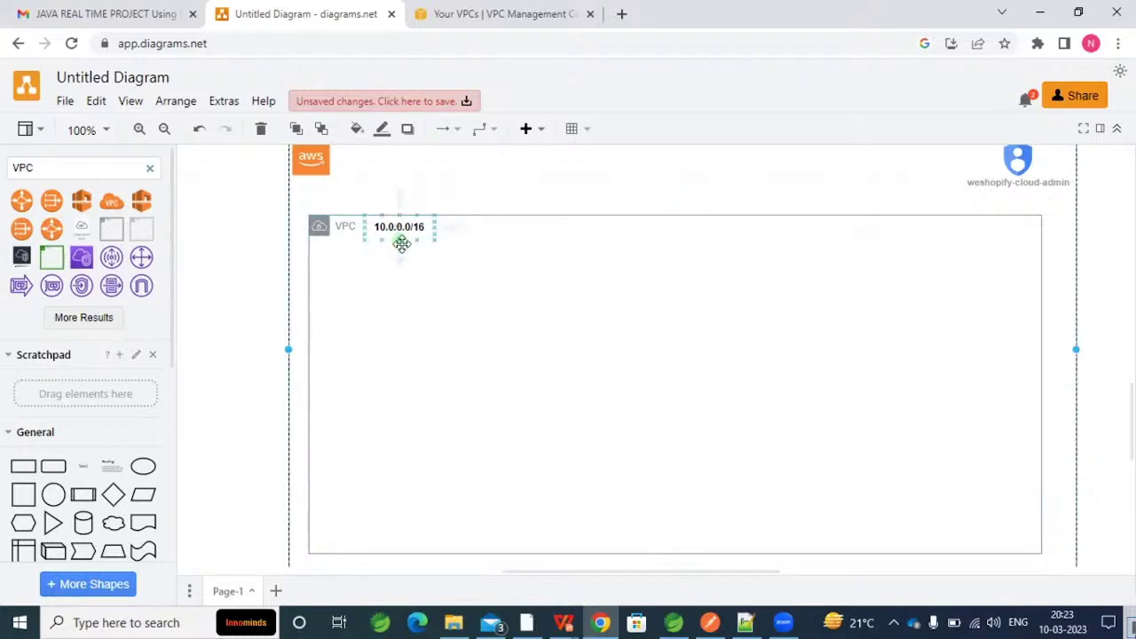
click(500, 305)
click(406, 279)
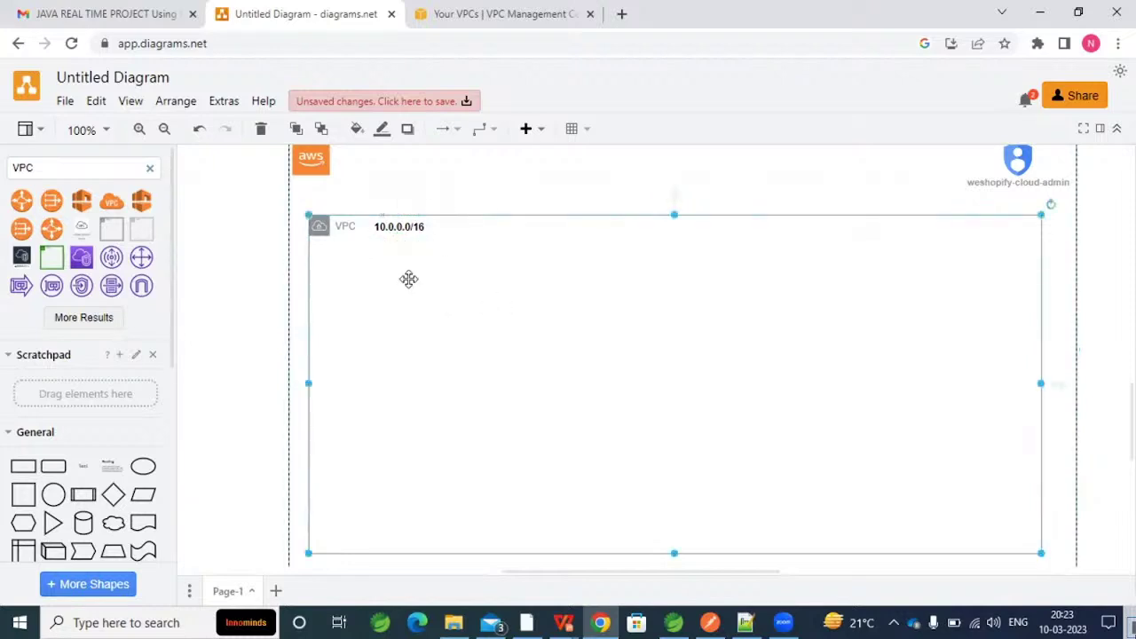
click(401, 229)
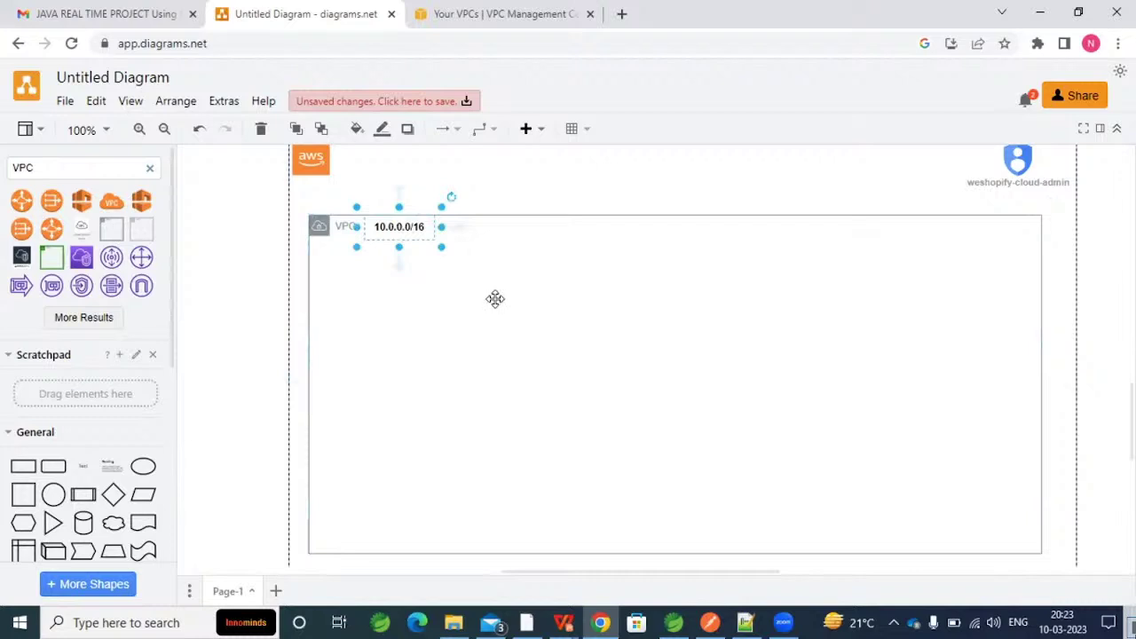
shift+click(365, 337)
scroll(365, 338, down, 1)
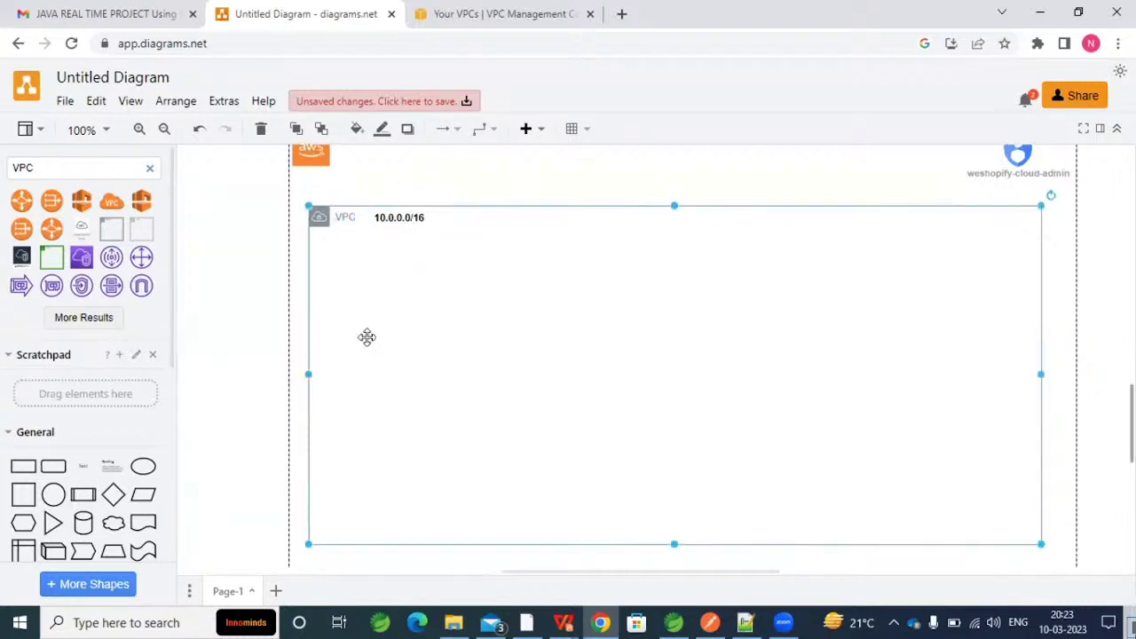
click(481, 309)
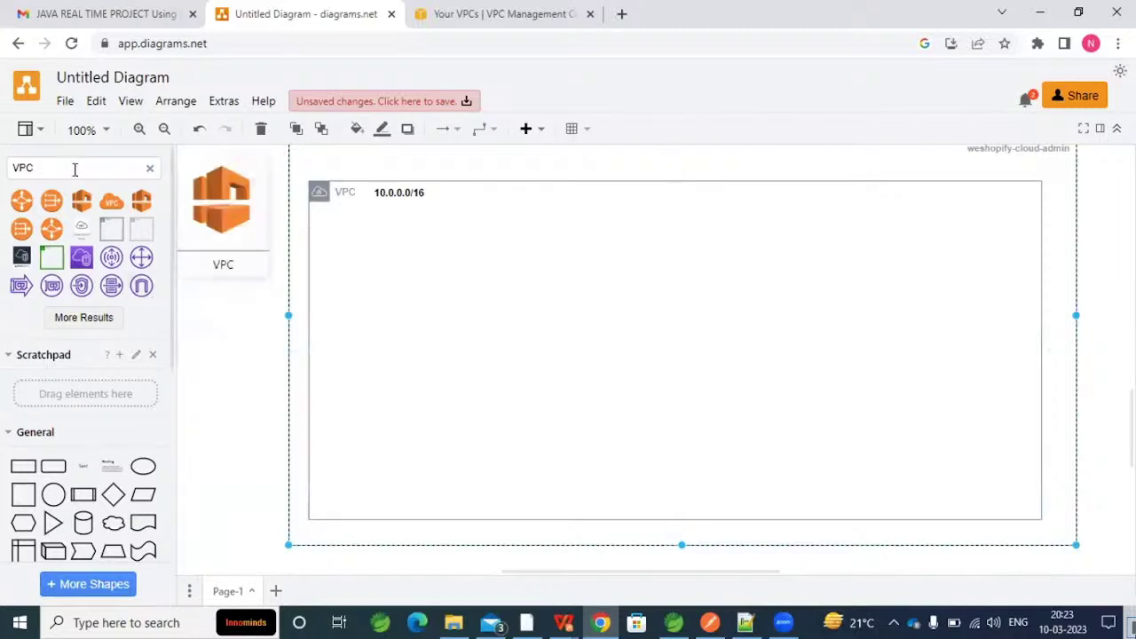
Search the shape library for subnet and place a Public subnet shape inside the VPC group.
drag(53, 168, 5, 170)
text(subnets)
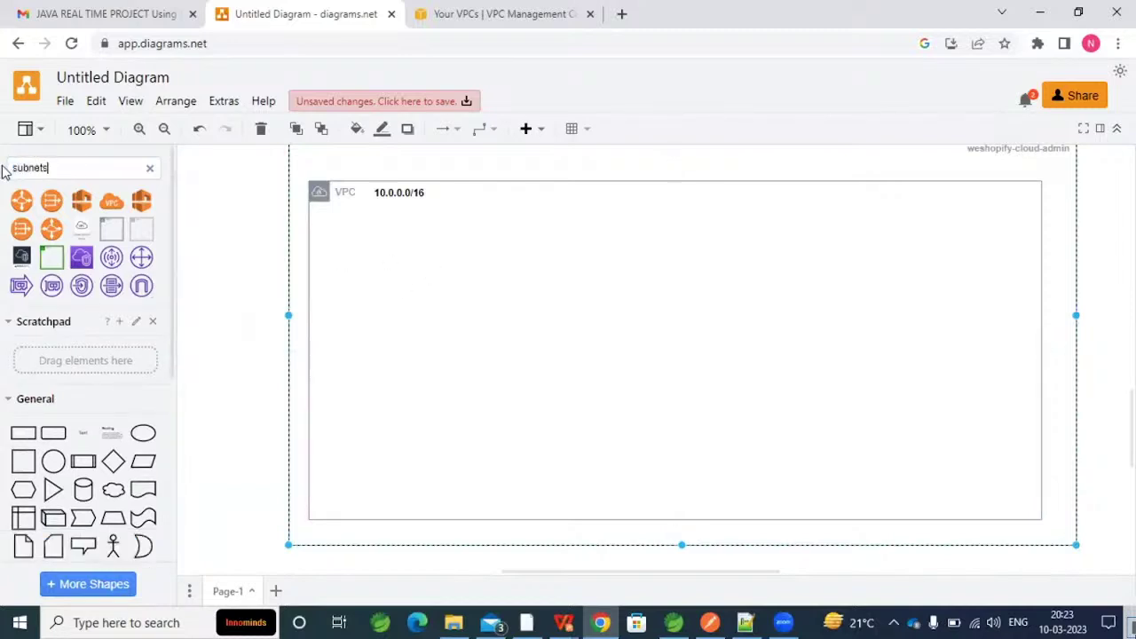
key(Return)
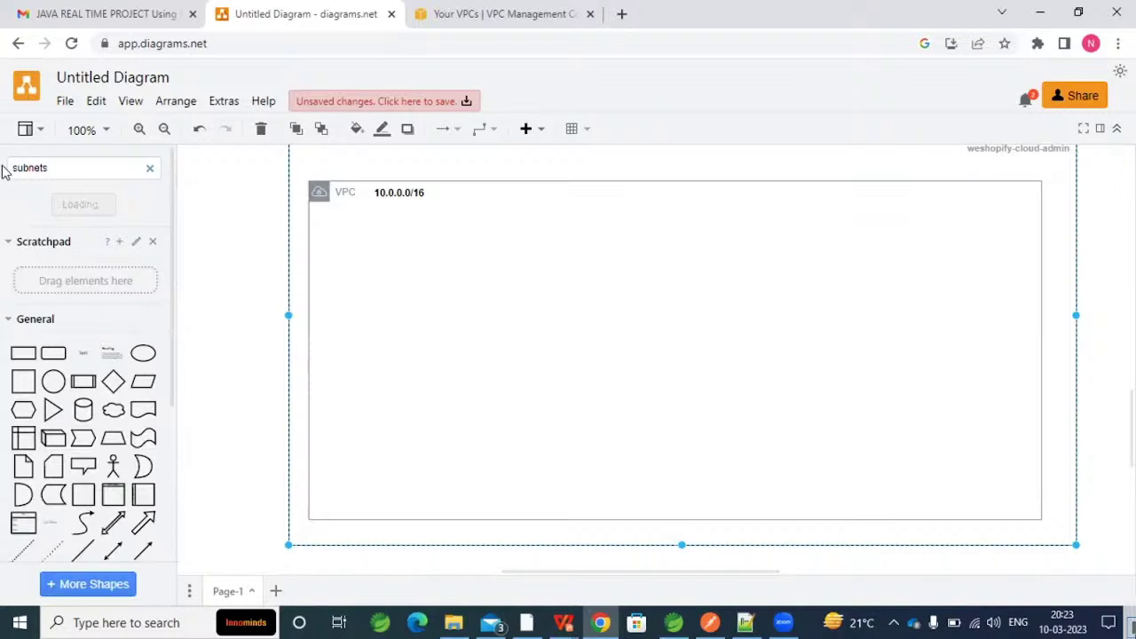
key(BackSpace)
mouse_move(34, 210)
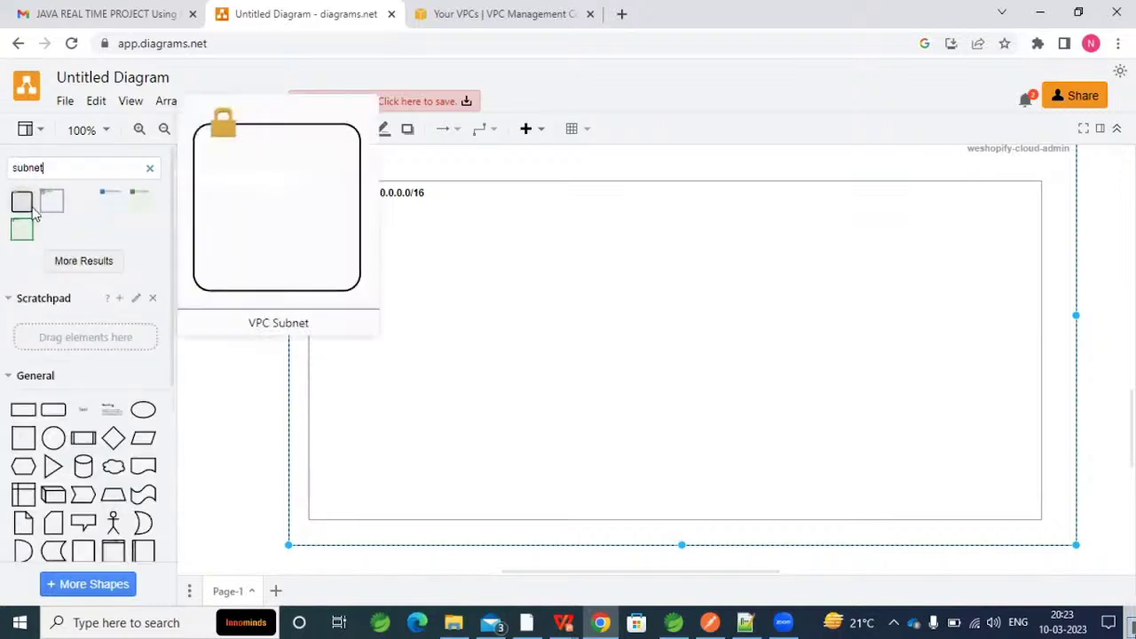
click(86, 259)
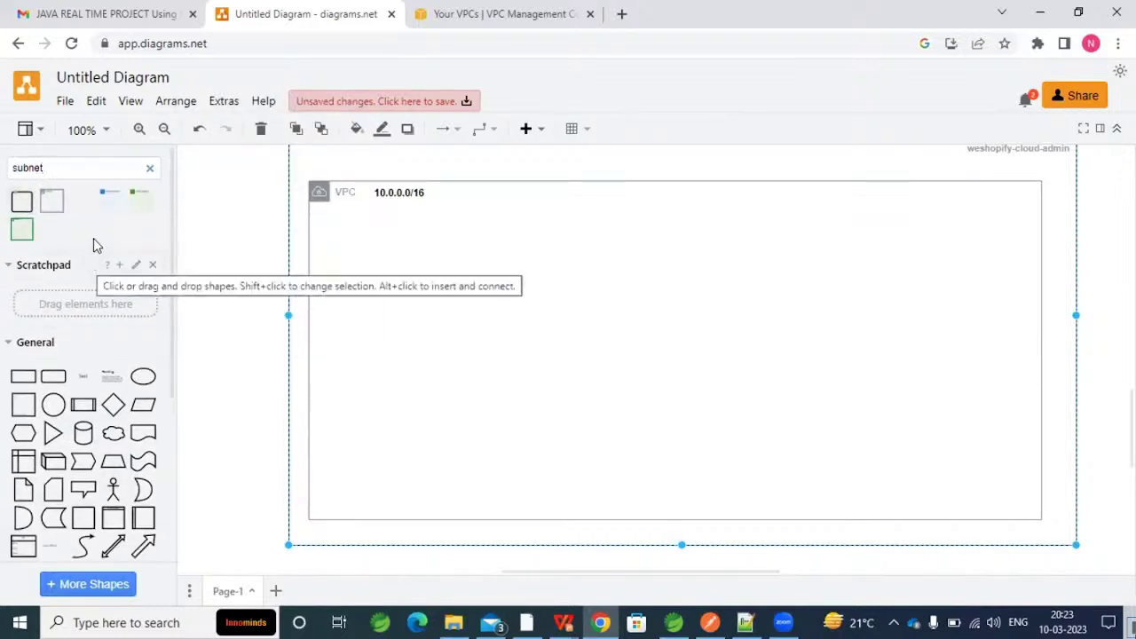
mouse_move(137, 205)
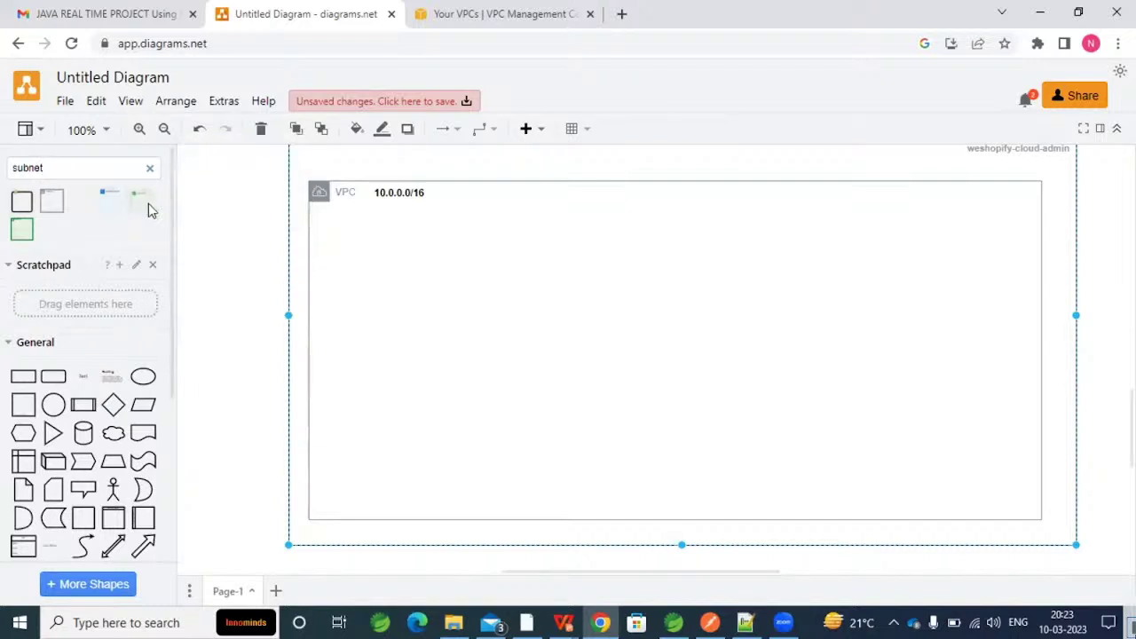
drag(149, 204, 332, 235)
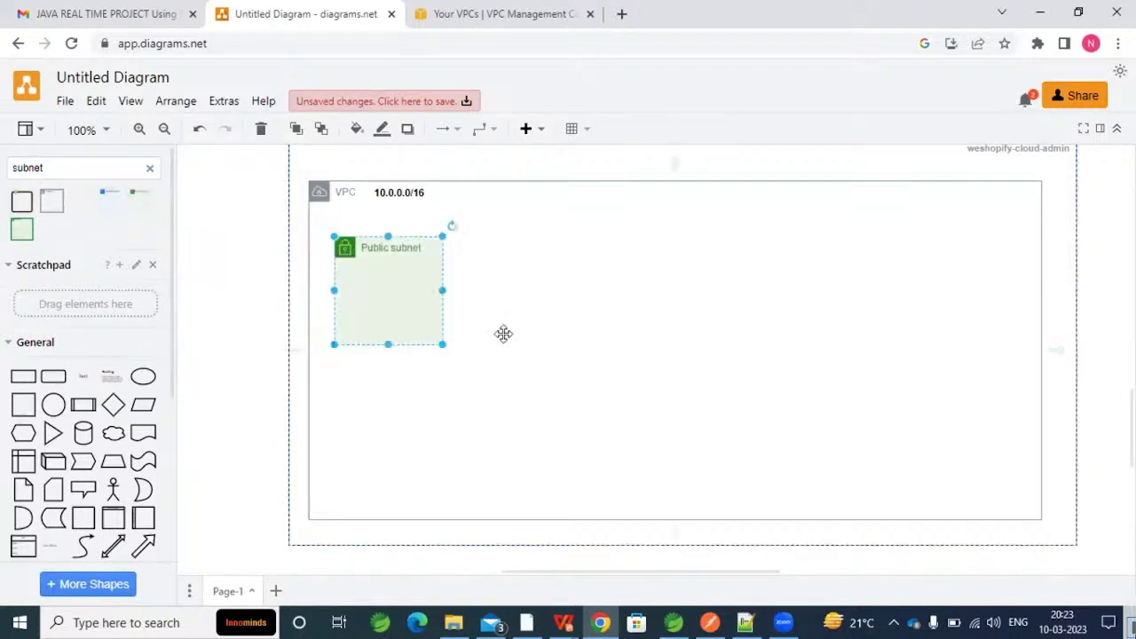
Delete the Public subnet shape from the VPC group.
click(490, 318)
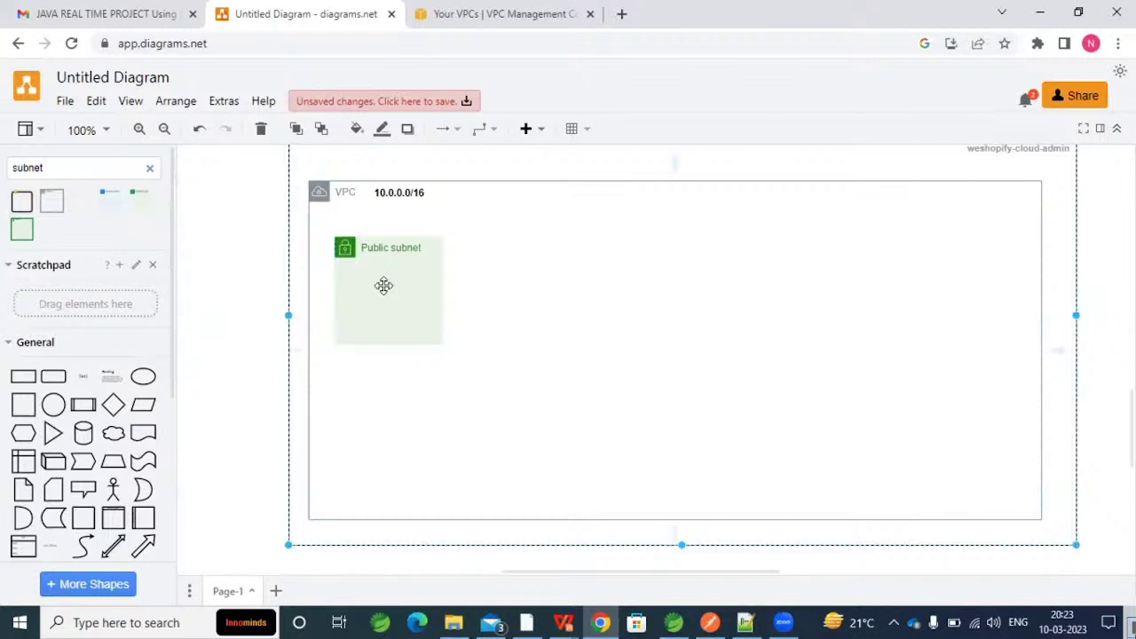
click(386, 247)
key(Delete)
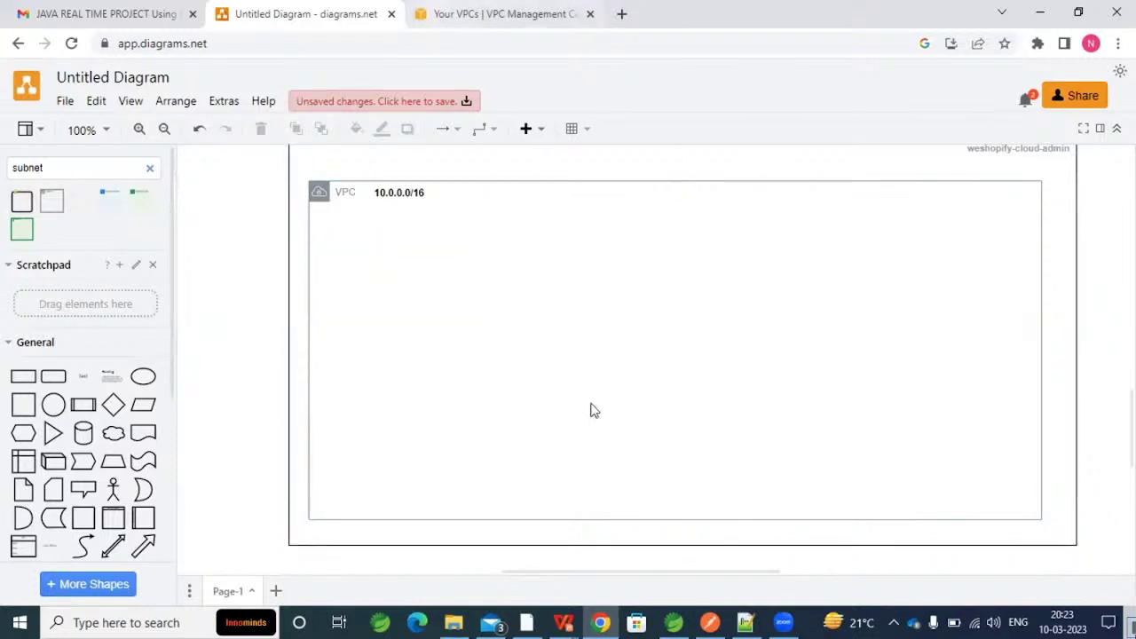
Switch to the AWS console, open the VPC creation form to review its settings, and cancel it.
key(ctrl+Tab)
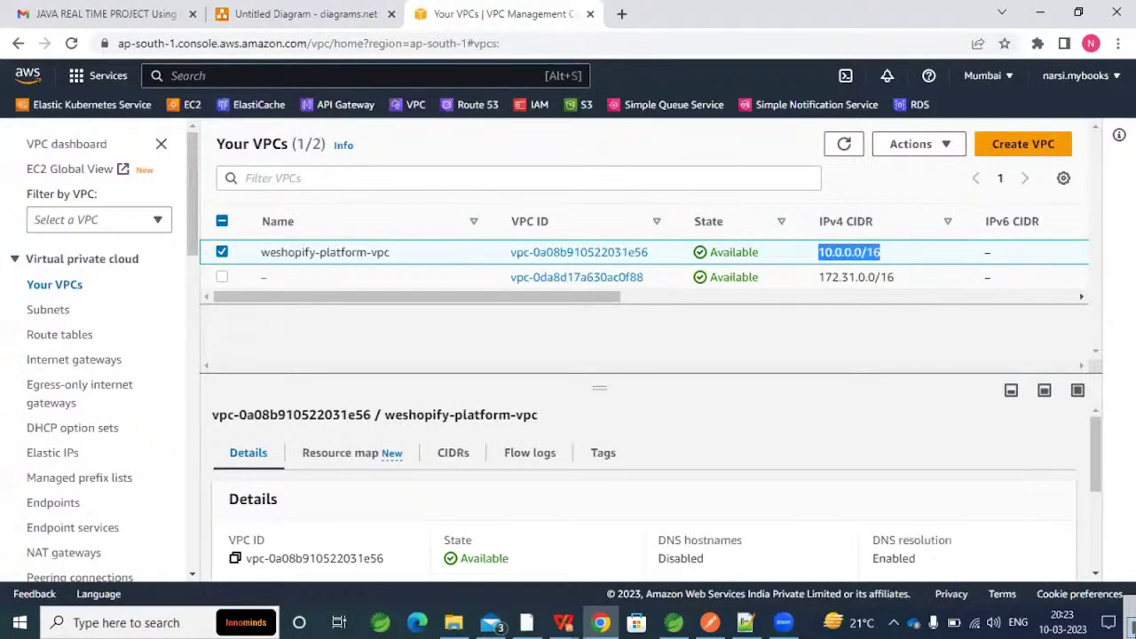
click(1004, 146)
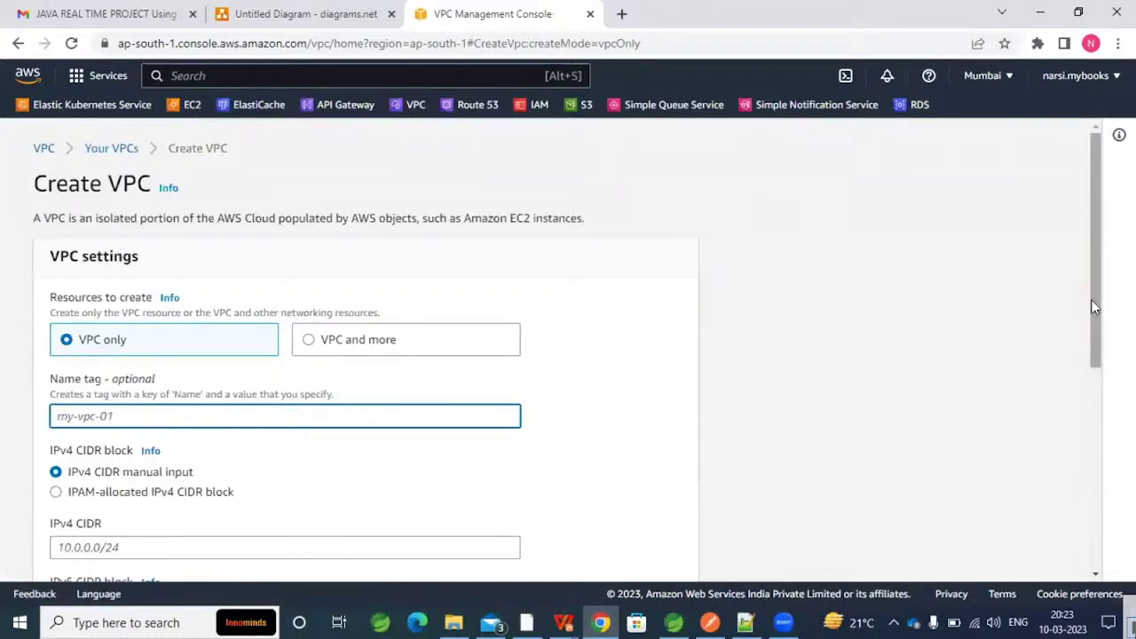
scroll(1101, 387, down, 1)
scroll(799, 400, down, 4)
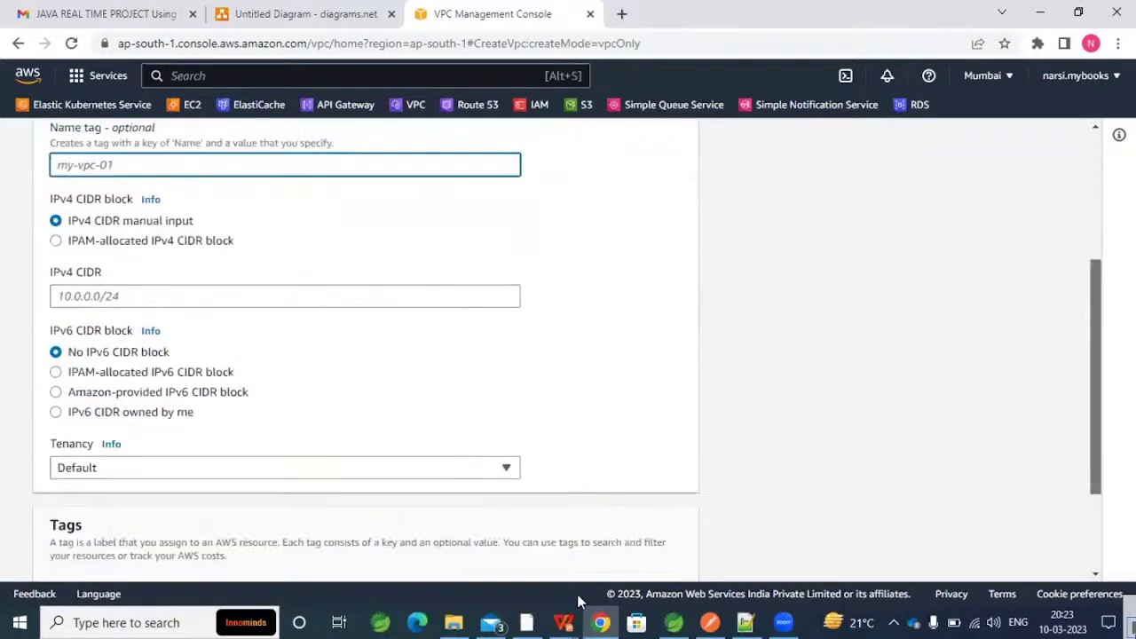
click(555, 557)
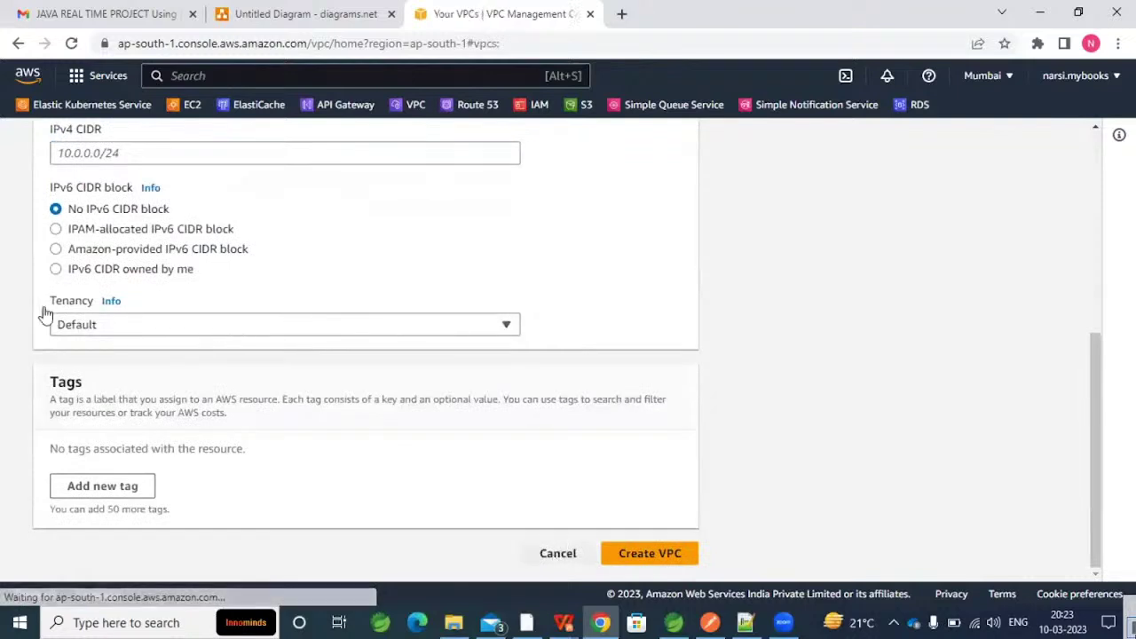
Open the subnet creation form from the Subnets page, review the selectable VPCs, and cancel it.
click(36, 313)
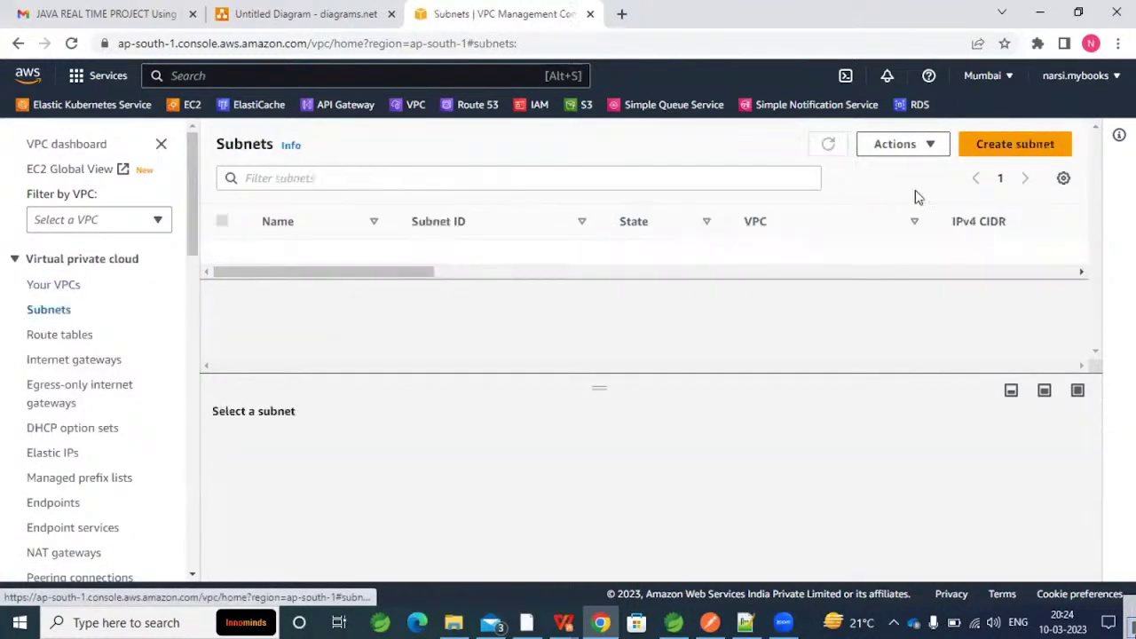
click(1015, 143)
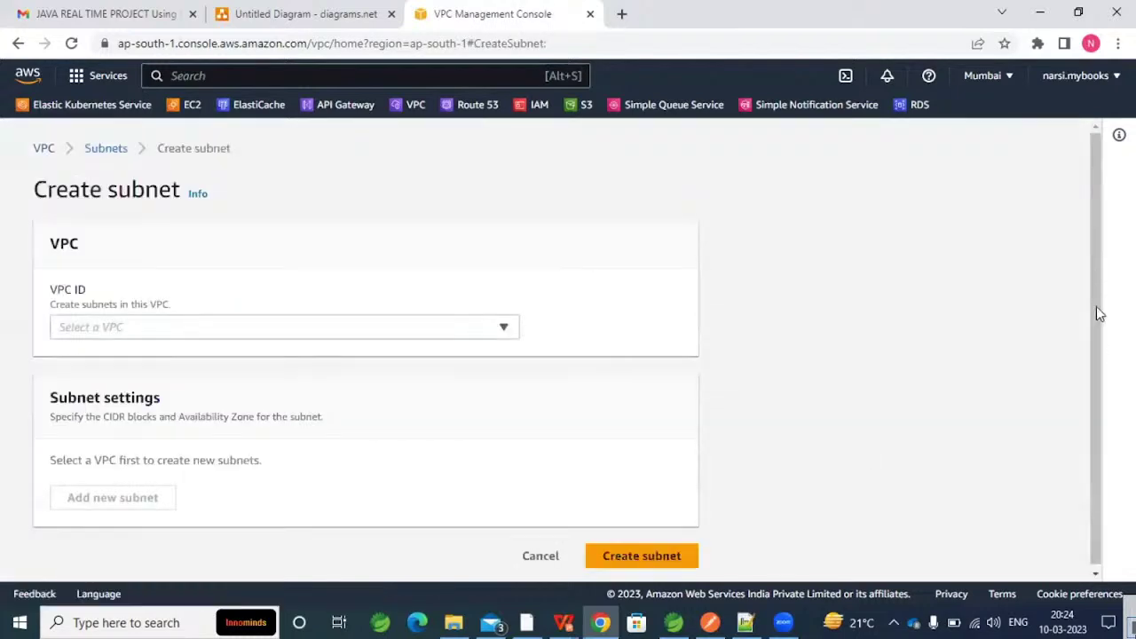
click(333, 322)
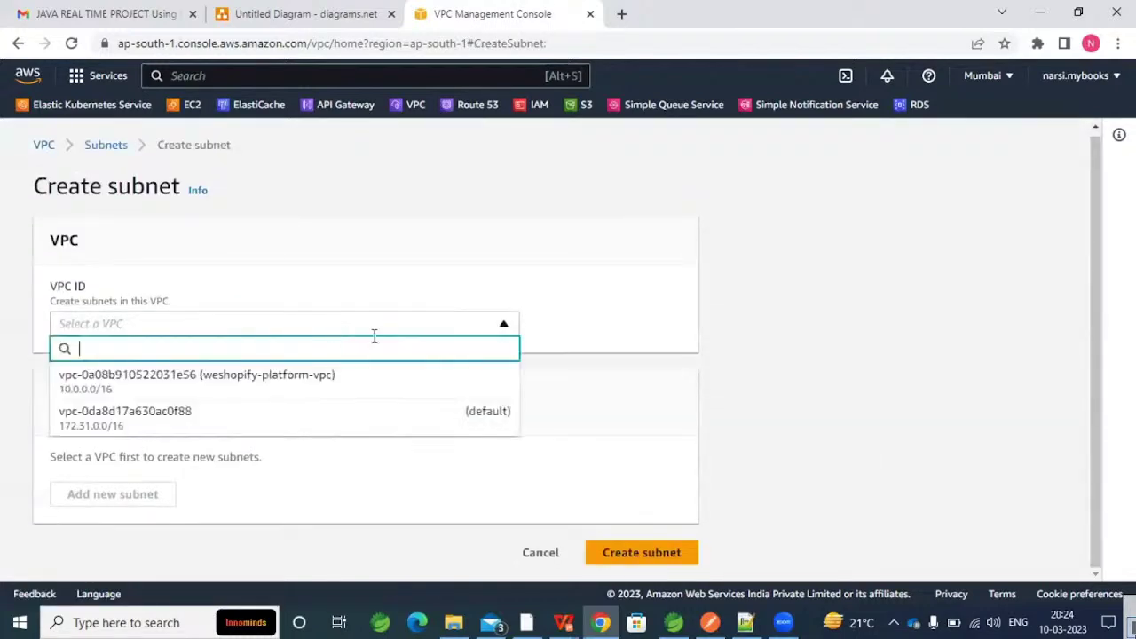
click(484, 513)
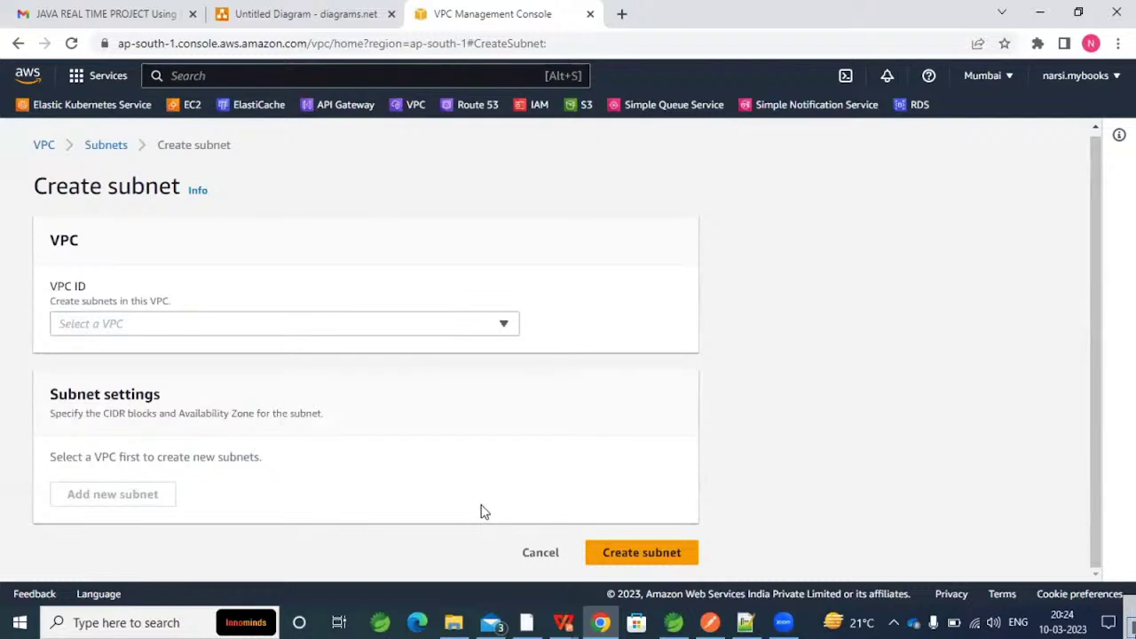
click(541, 556)
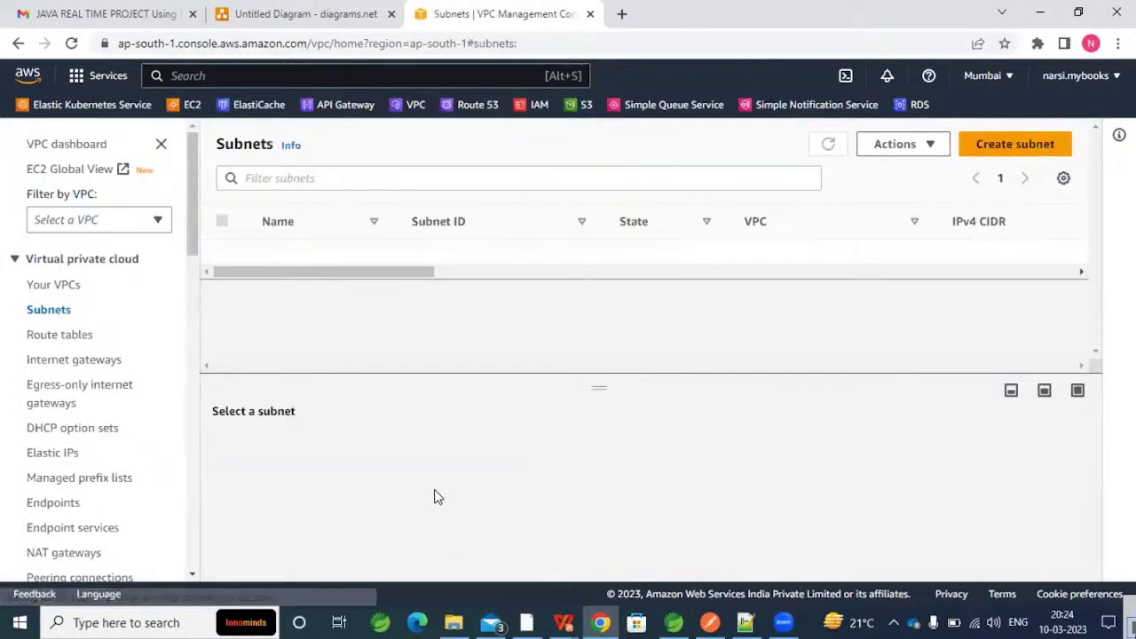
Examine the AWS region list and the subnets' IPv4 CIDR, availability zone and route table columns.
click(1010, 78)
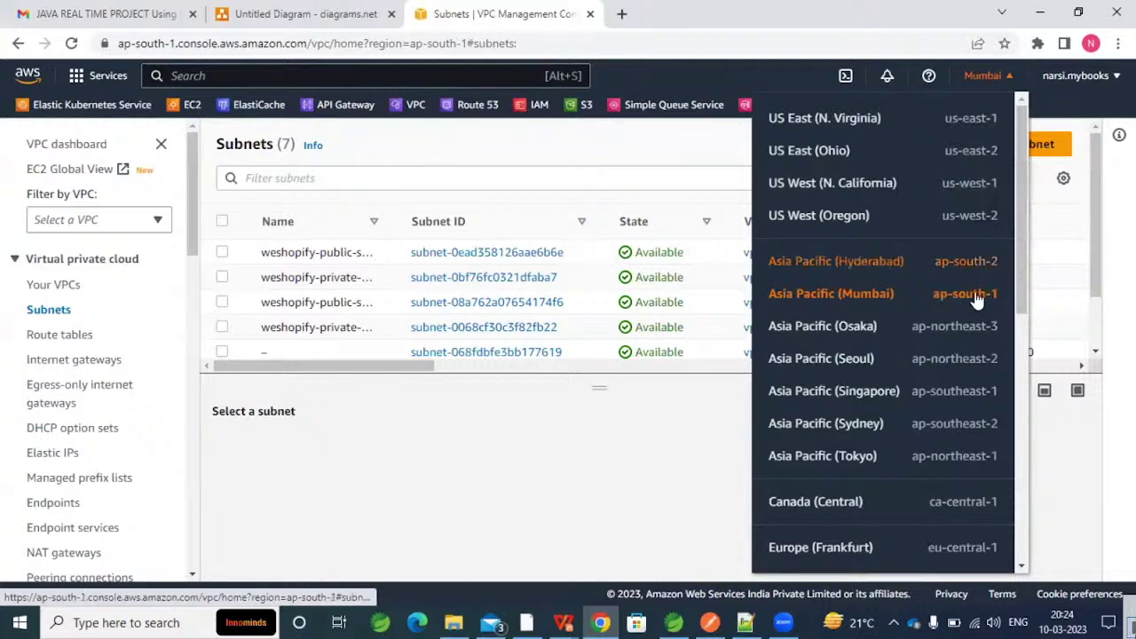
click(697, 402)
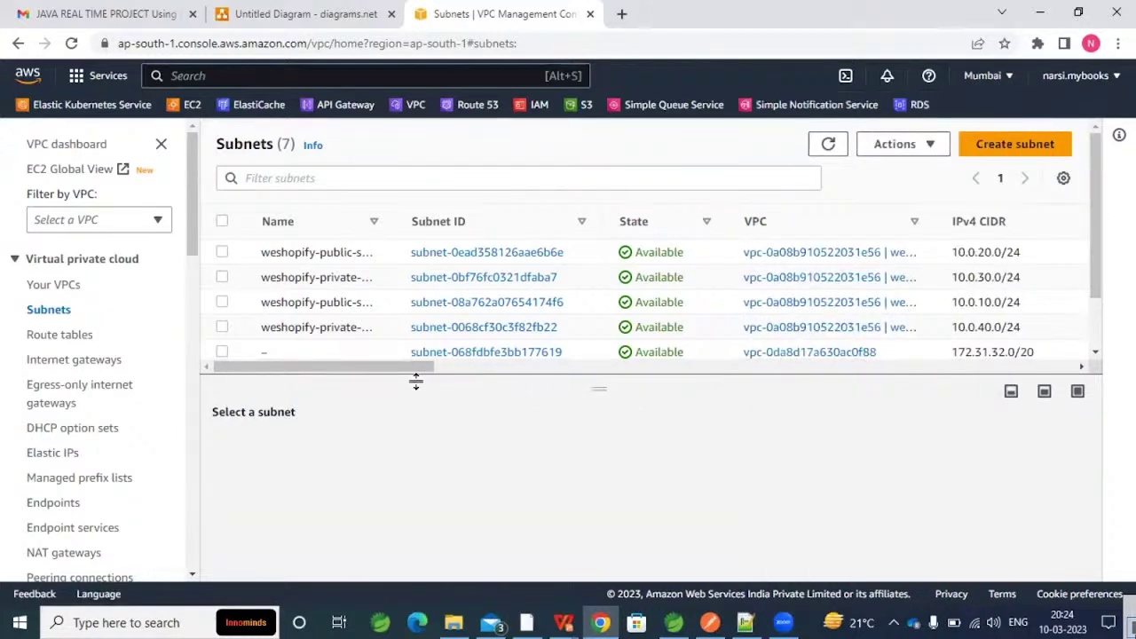
drag(412, 371, 543, 380)
scroll(718, 375, right, 3)
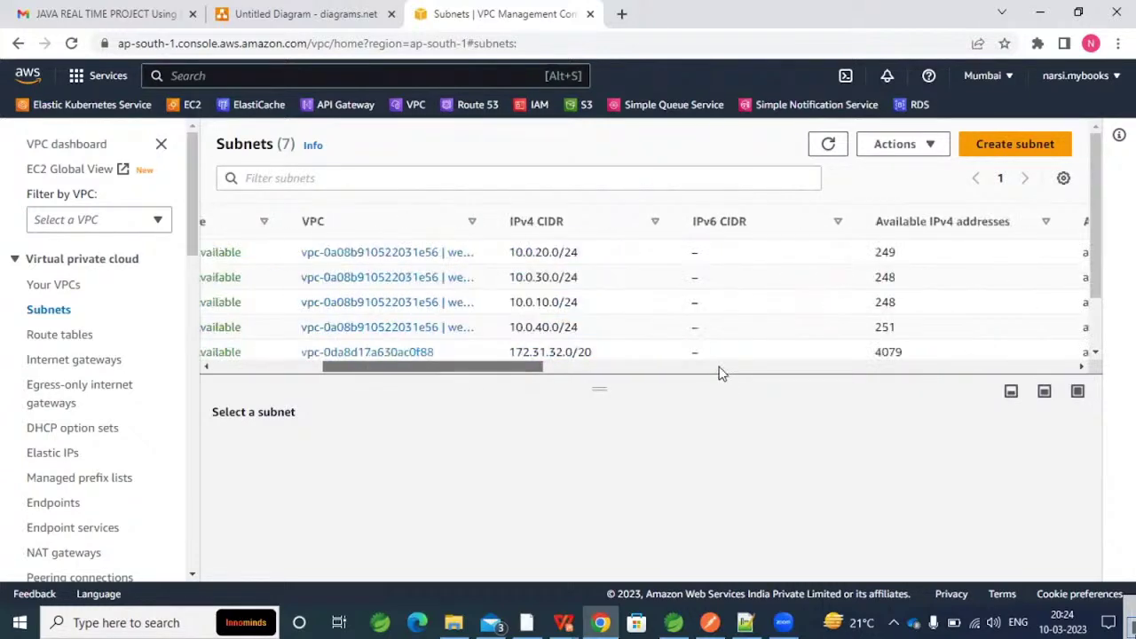
scroll(692, 351, right, 1)
scroll(460, 248, right, 2)
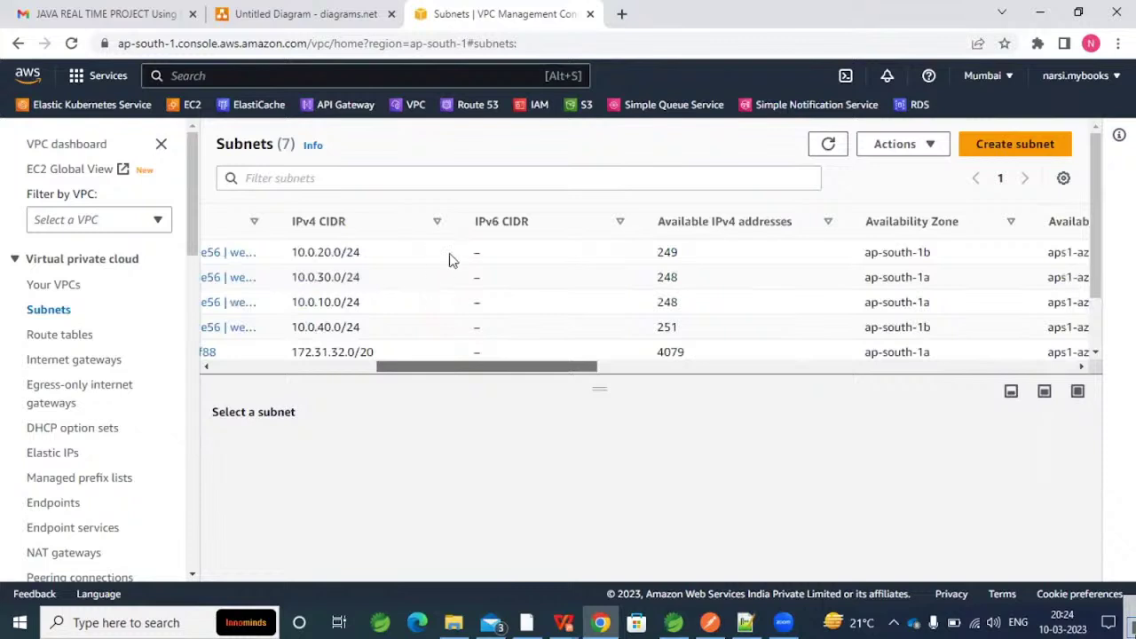
scroll(452, 261, right, 3)
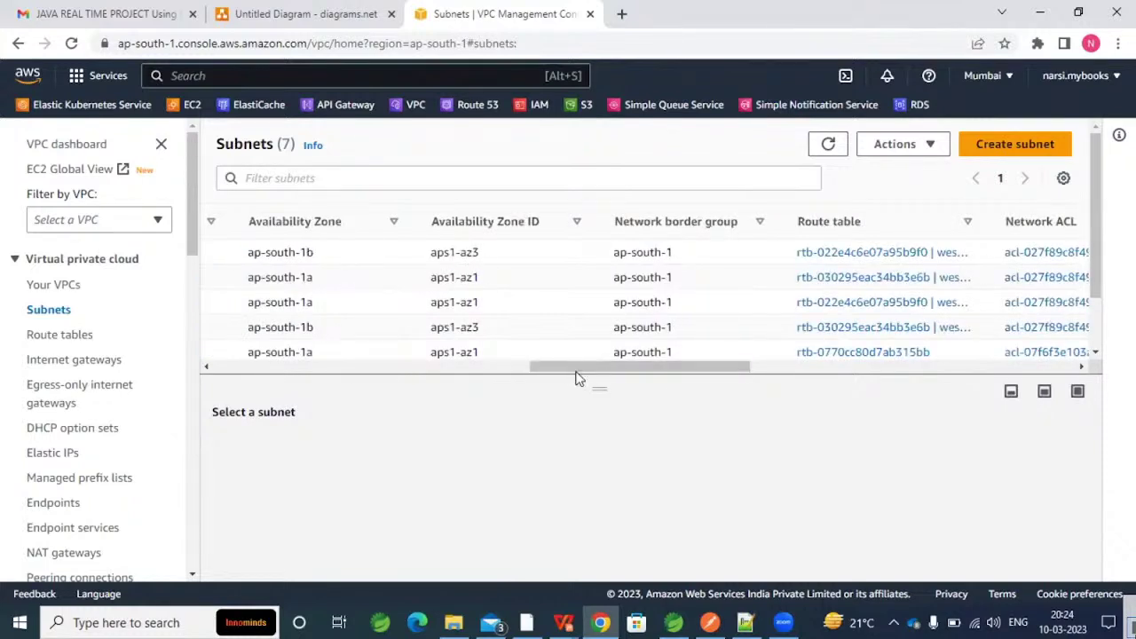
scroll(911, 370, right, 5)
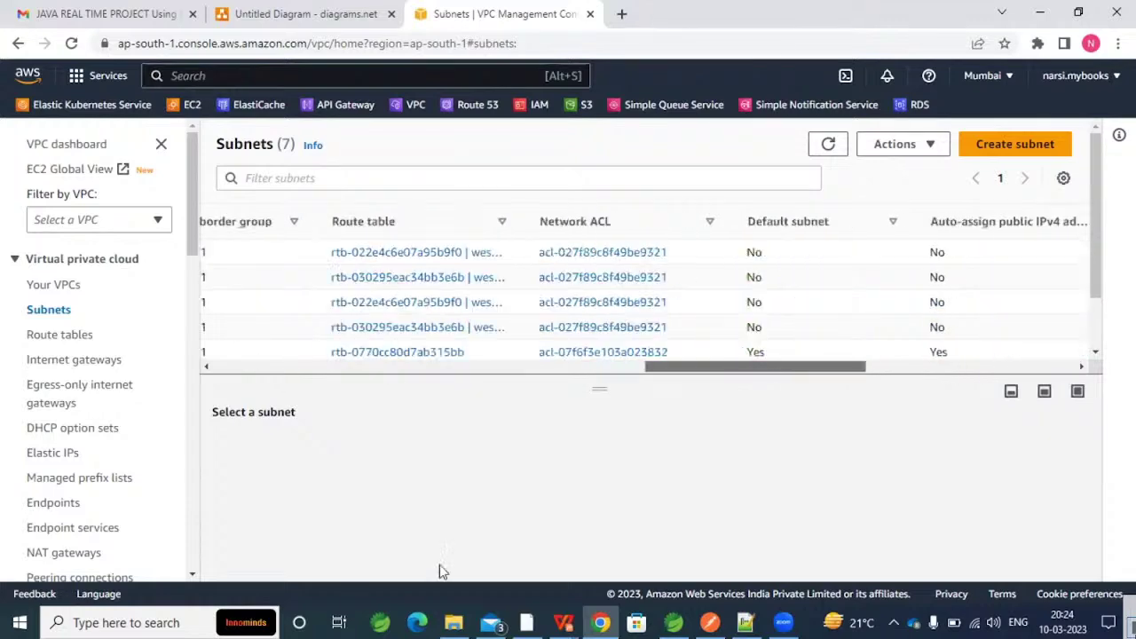
scroll(710, 533, right, 6)
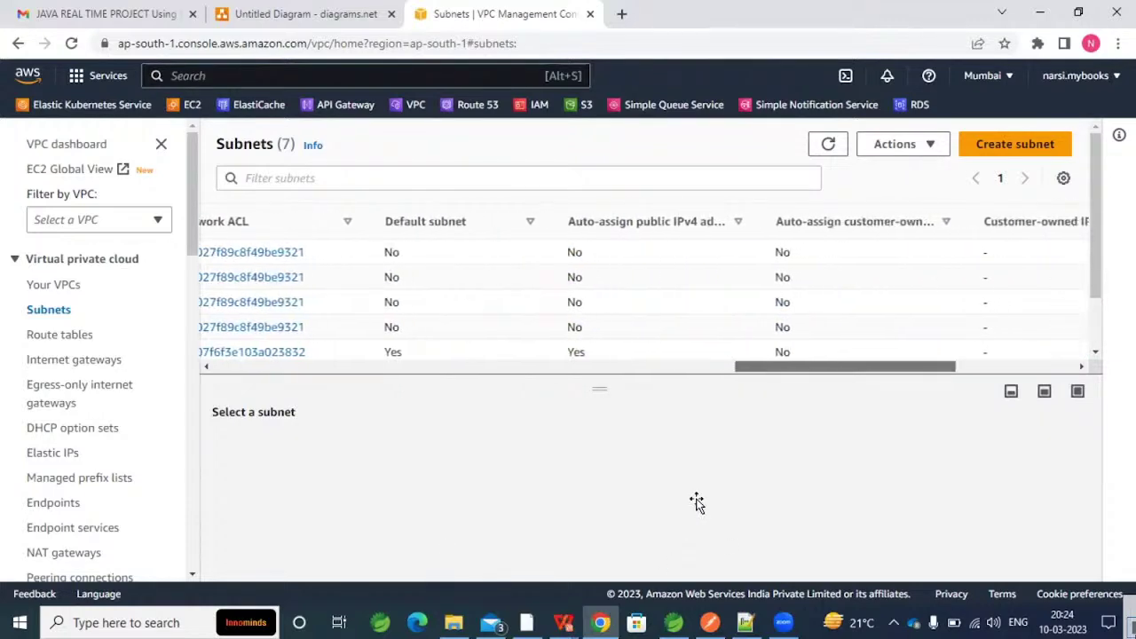
scroll(439, 317, left, 3)
scroll(326, 211, left, 5)
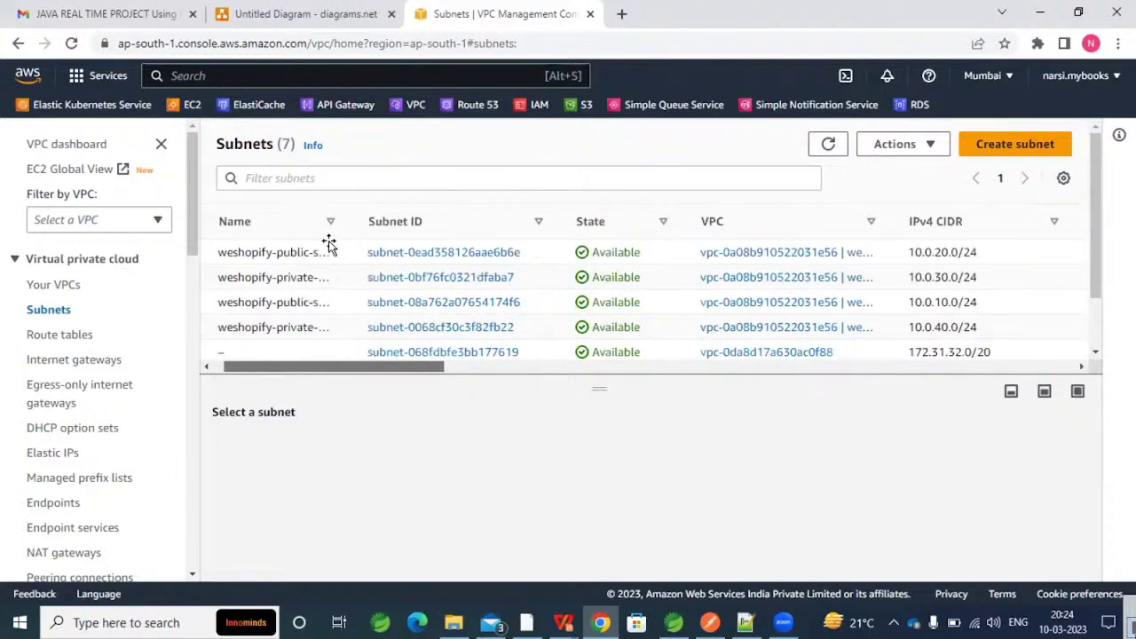
Check the reference architecture in prod_architecture.pptx and return to the diagram in the browser.
key(alt+Tab)
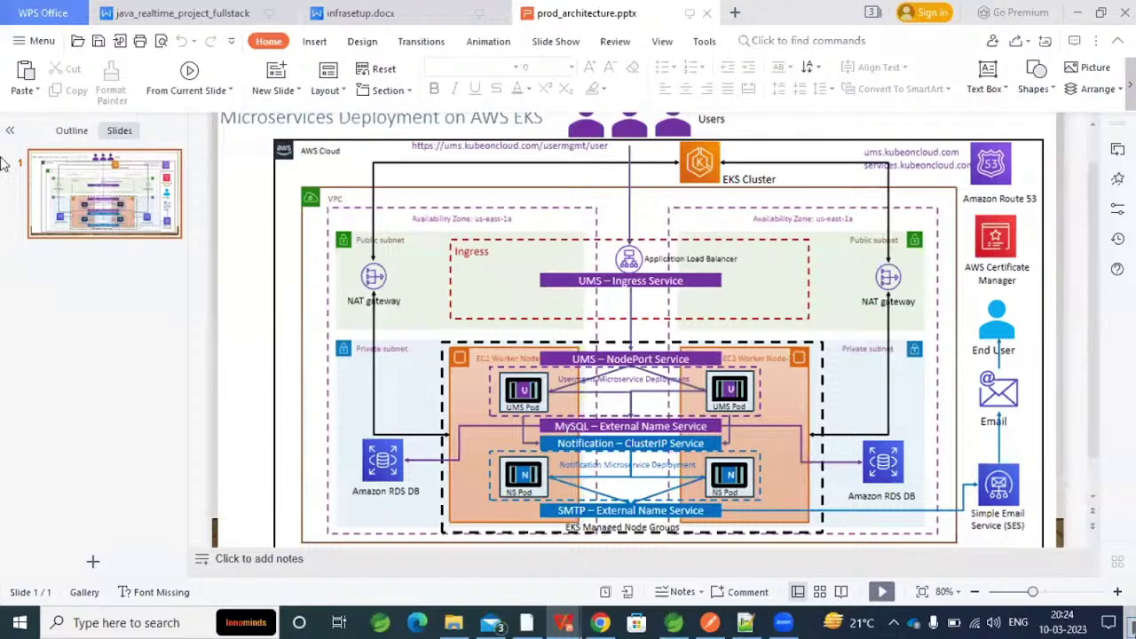
key(alt+Tab)
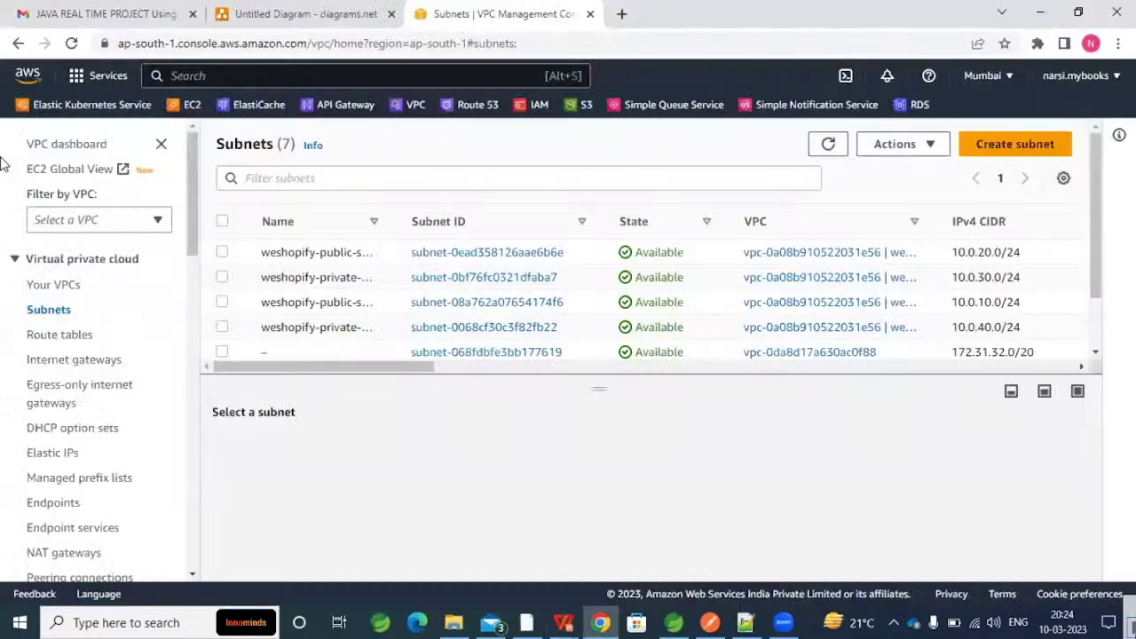
key(ctrl+shift+Tab)
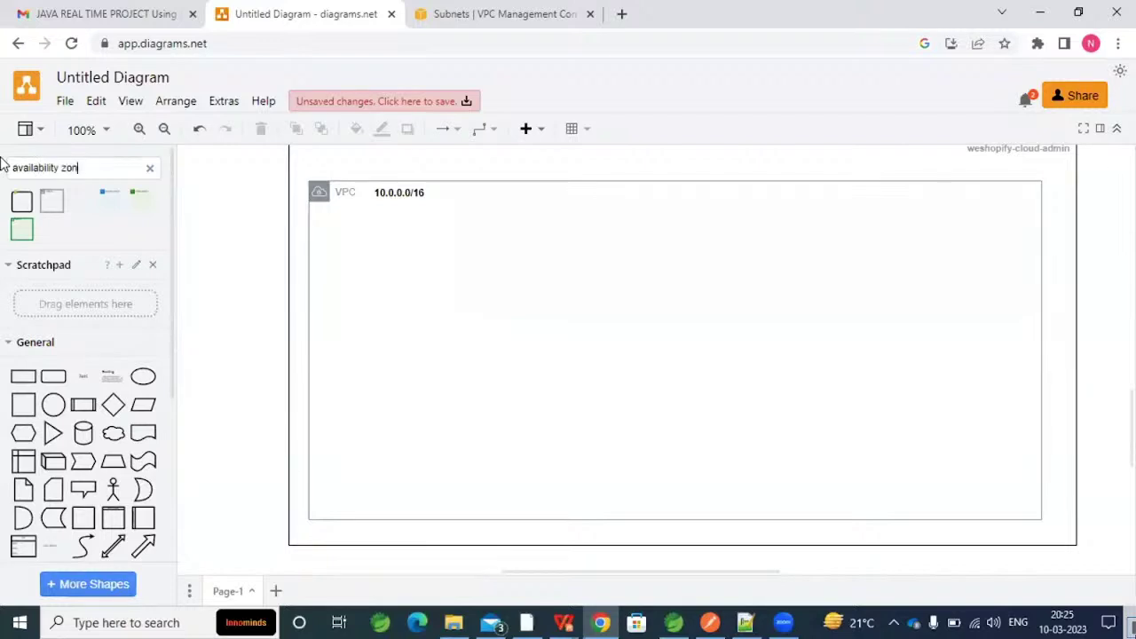
Search the shapes for availability zone, place an Availability zone group in the VPC's left part, and enlarge it to nearly the VPC's height.
text(e)
mouse_move(52, 204)
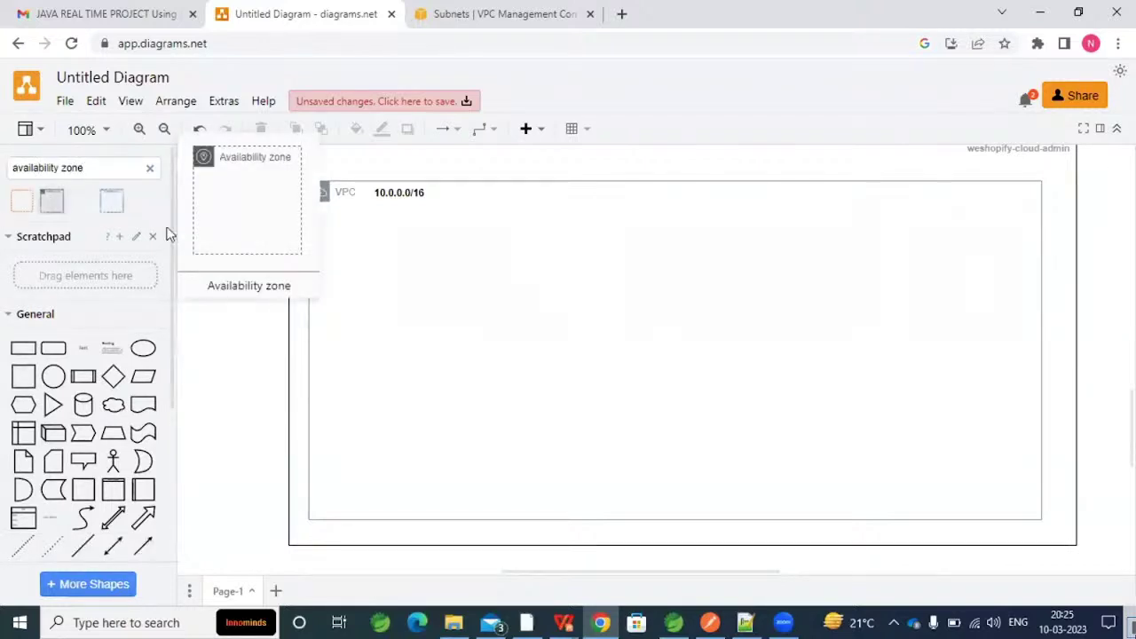
drag(169, 234, 381, 332)
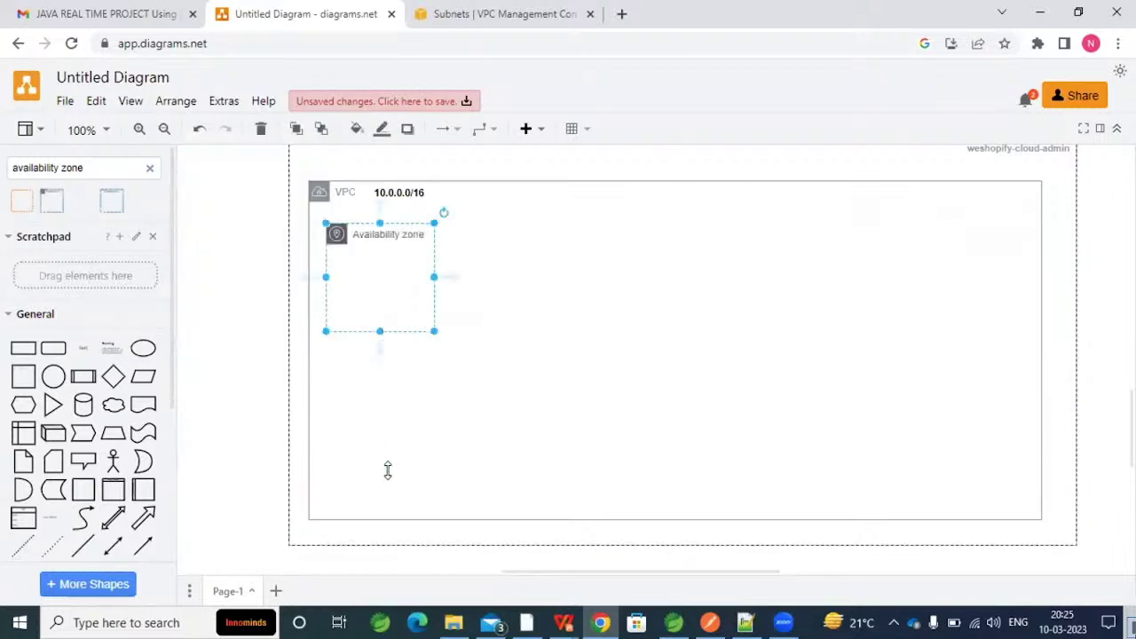
drag(387, 470, 390, 497)
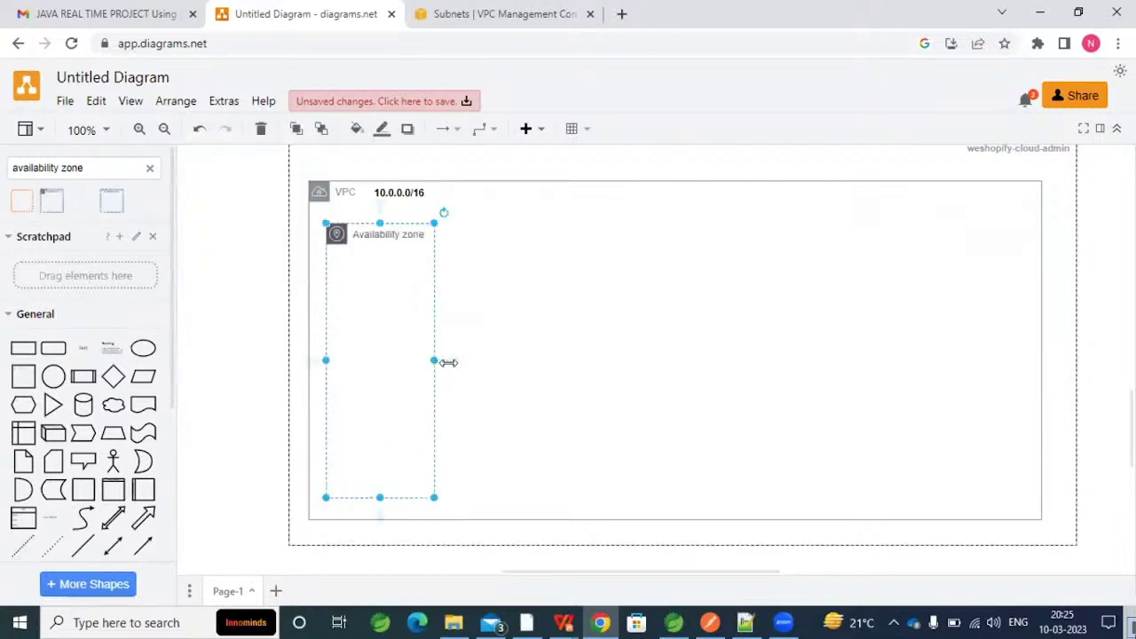
drag(434, 361, 592, 361)
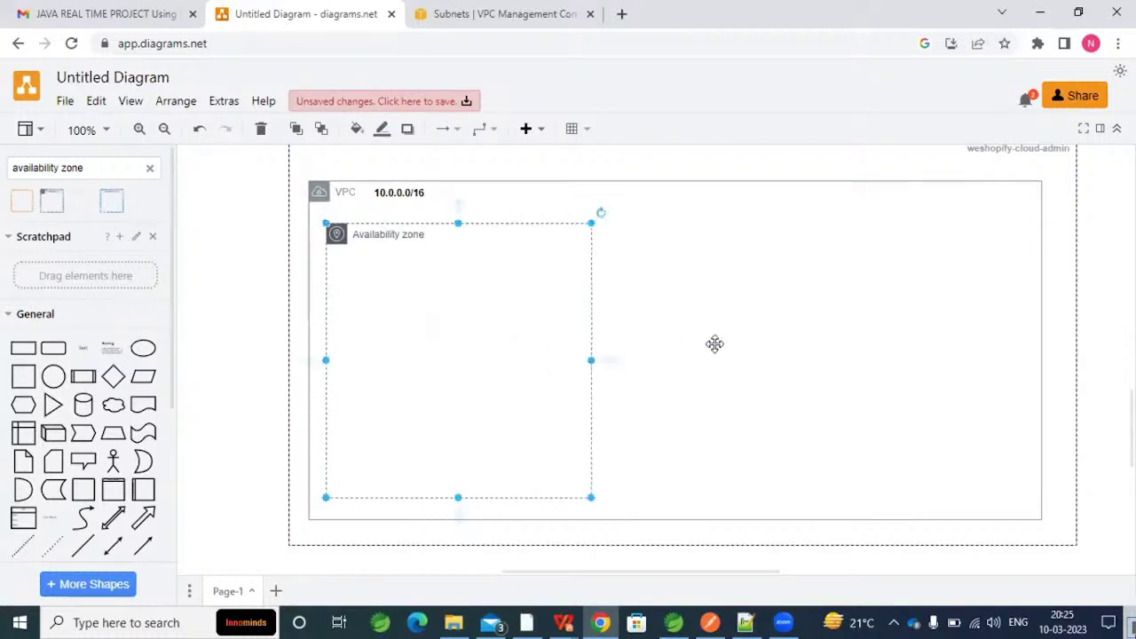
Place the blue Availability Zone shape in the VPC's right part and enlarge it to about 301 x 316.
click(710, 343)
drag(111, 201, 204, 262)
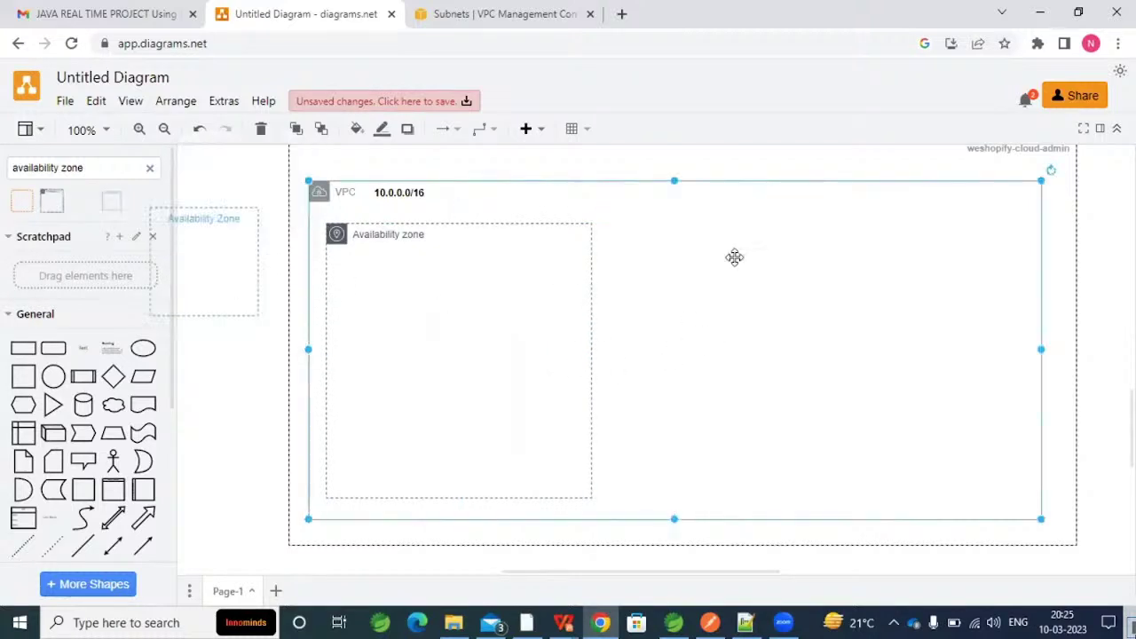
drag(735, 258, 705, 223)
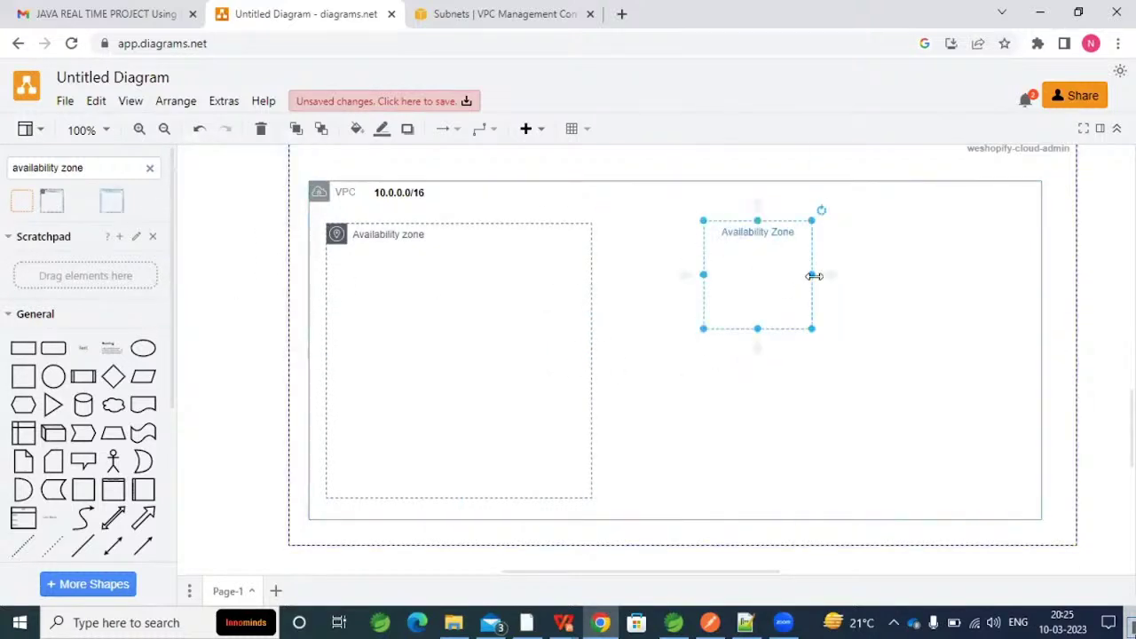
drag(784, 227, 850, 231)
drag(820, 331, 827, 486)
drag(876, 356, 1017, 350)
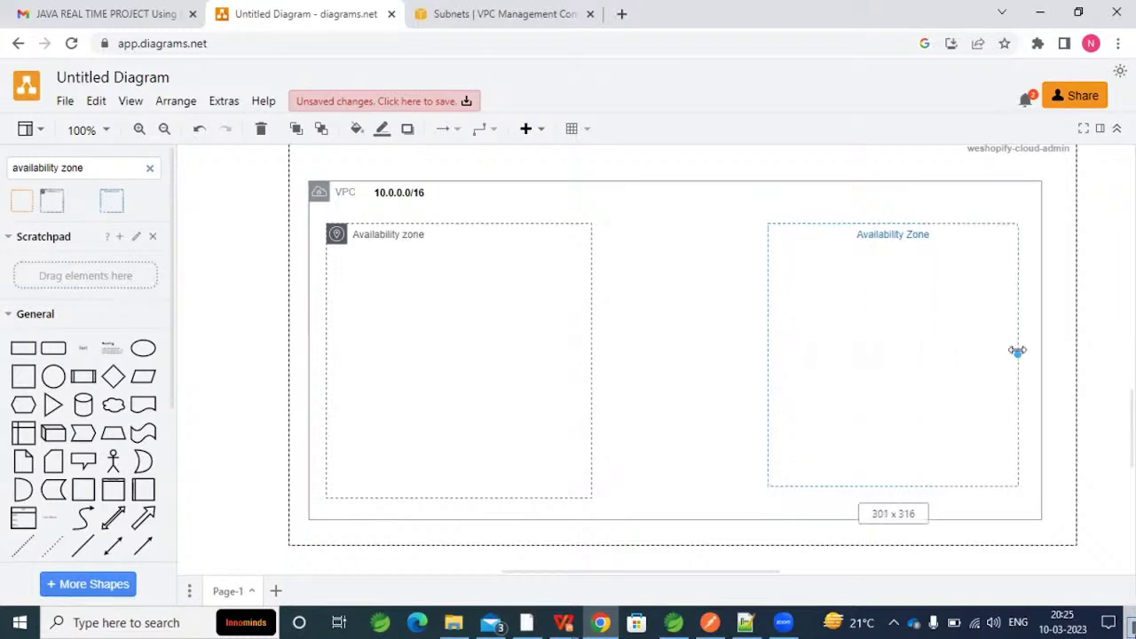
Relabel the availability zone group in the VPC's left part as "AZ: ap-south-1a".
click(453, 234)
double_click(452, 234)
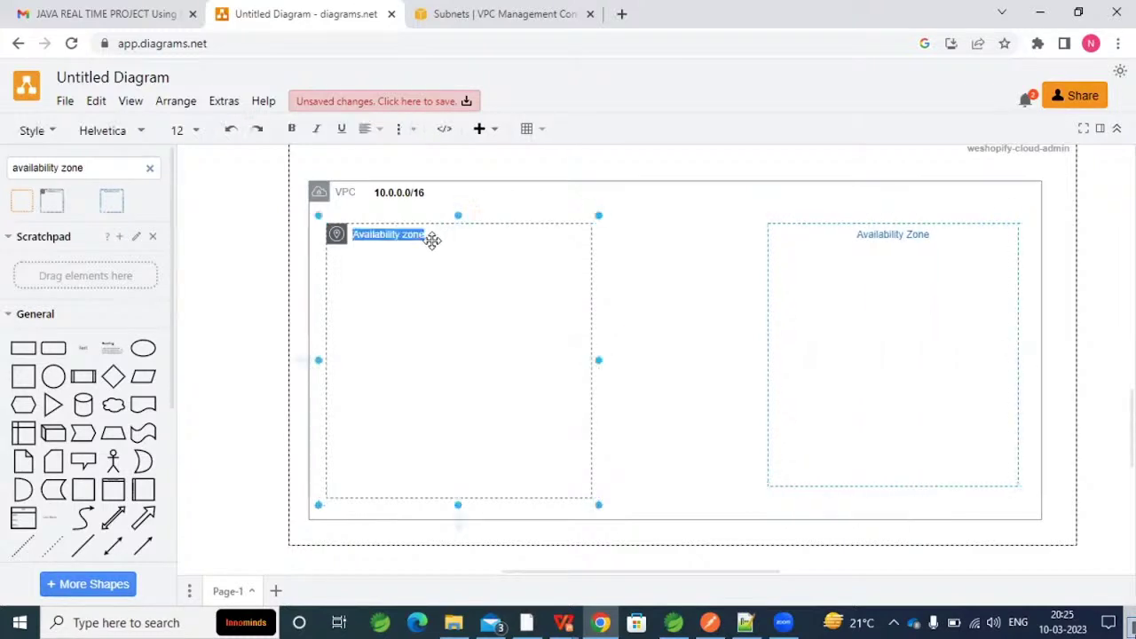
key(Caps_Lock)
text(AS)
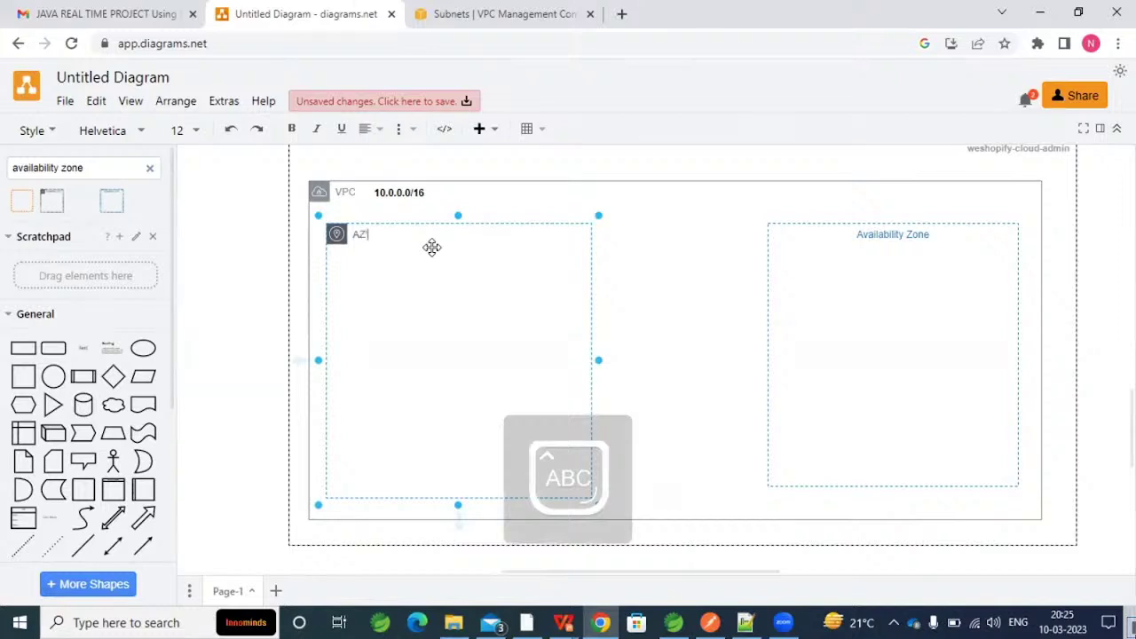
text( 1A)
key(BackSpace)
key(BackSpace)
key(Caps_Lock)
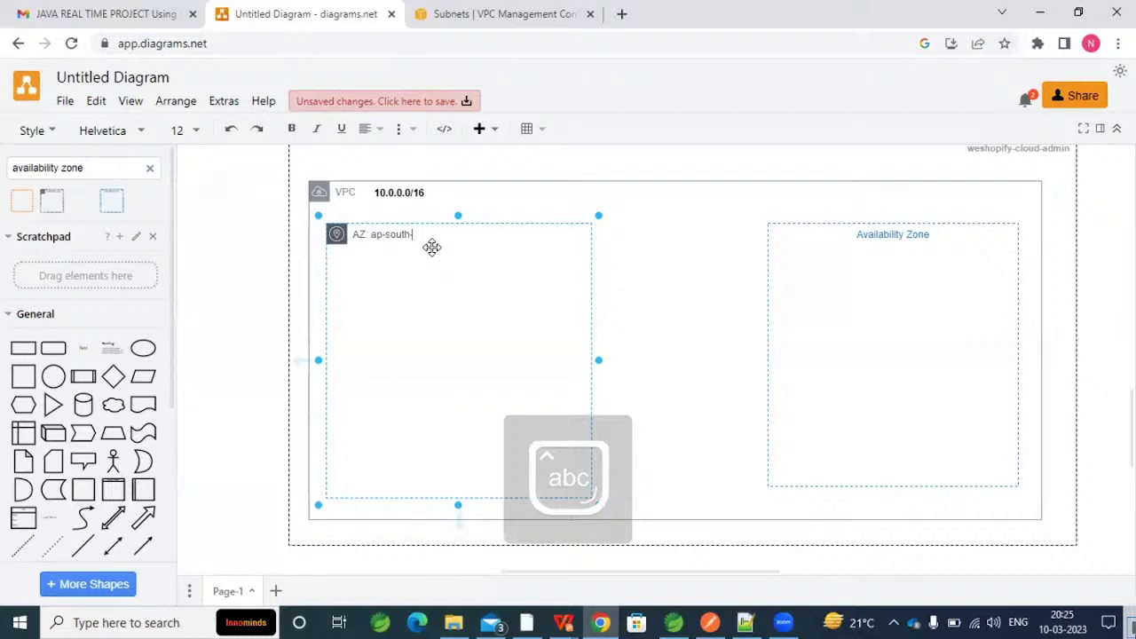
Relabel the blue Availability Zone shape in the VPC's right part as "AZ-ap-south-1b".
click(901, 282)
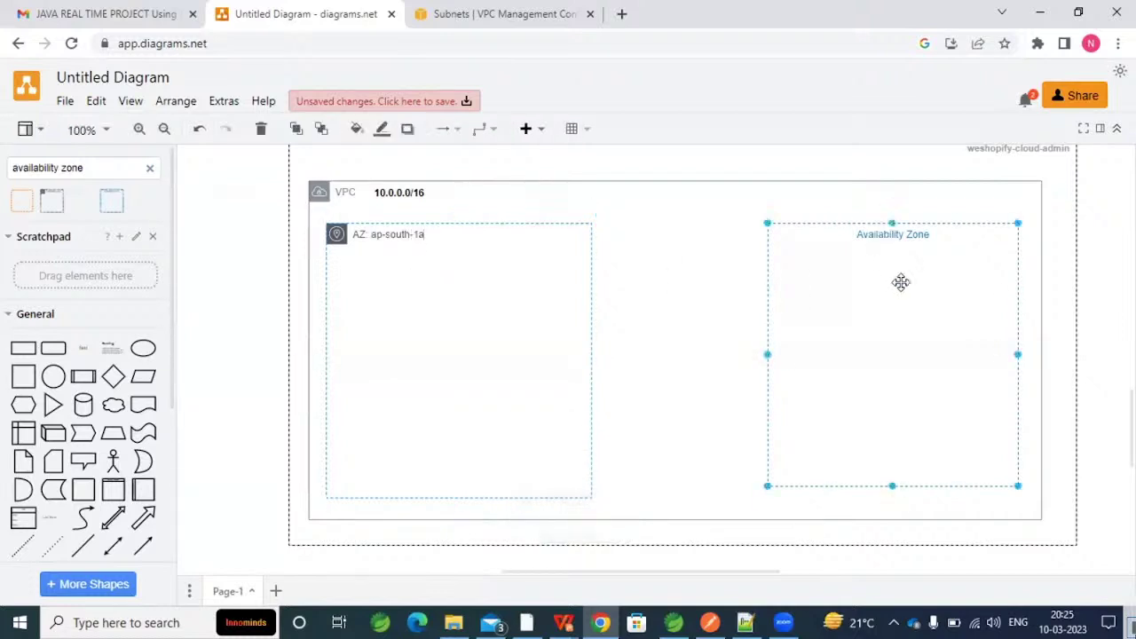
double_click(901, 282)
text(AZ)
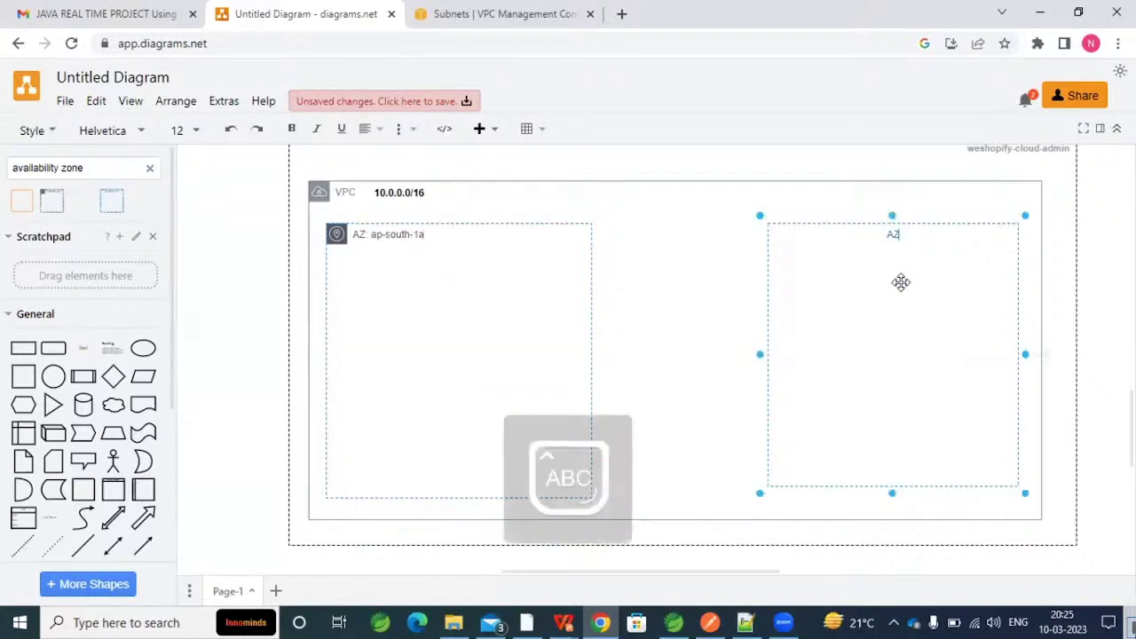
key(Caps_Lock)
text(-ap-south-1)
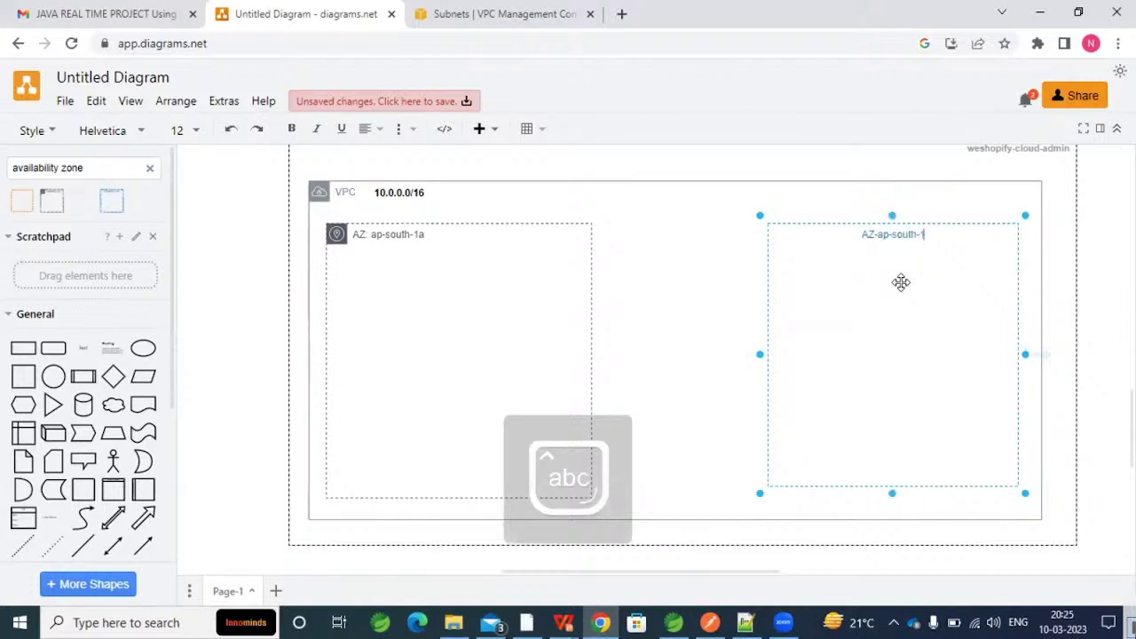
text(b)
click(733, 322)
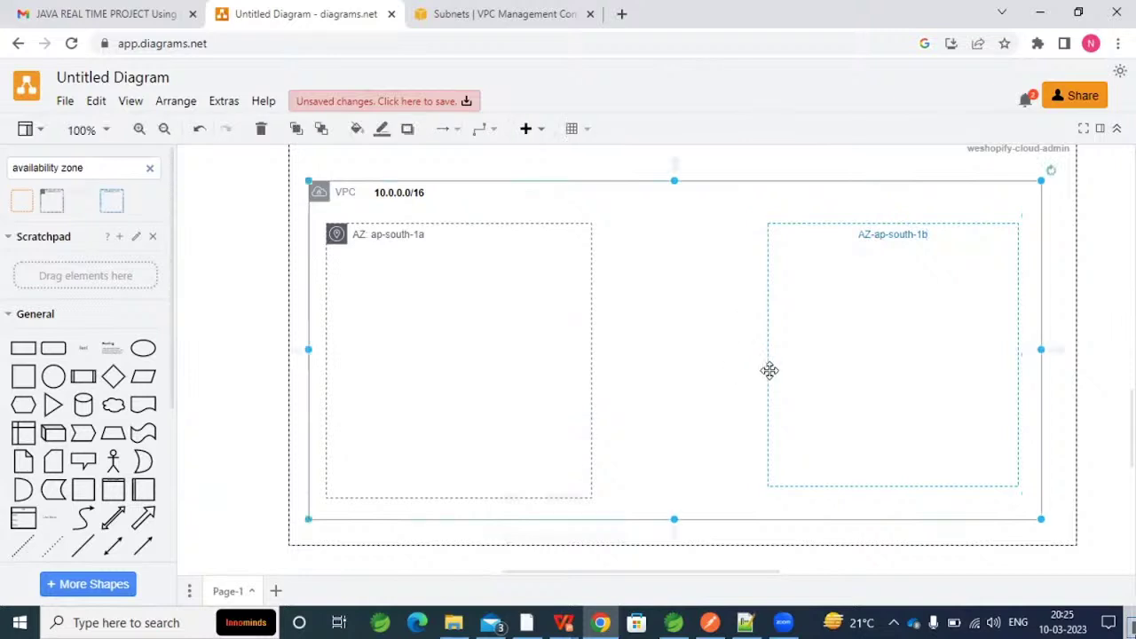
Widen the AZ-ap-south-1b shape toward the VPC's centre to about 317 x 316.
click(769, 352)
drag(769, 353, 755, 353)
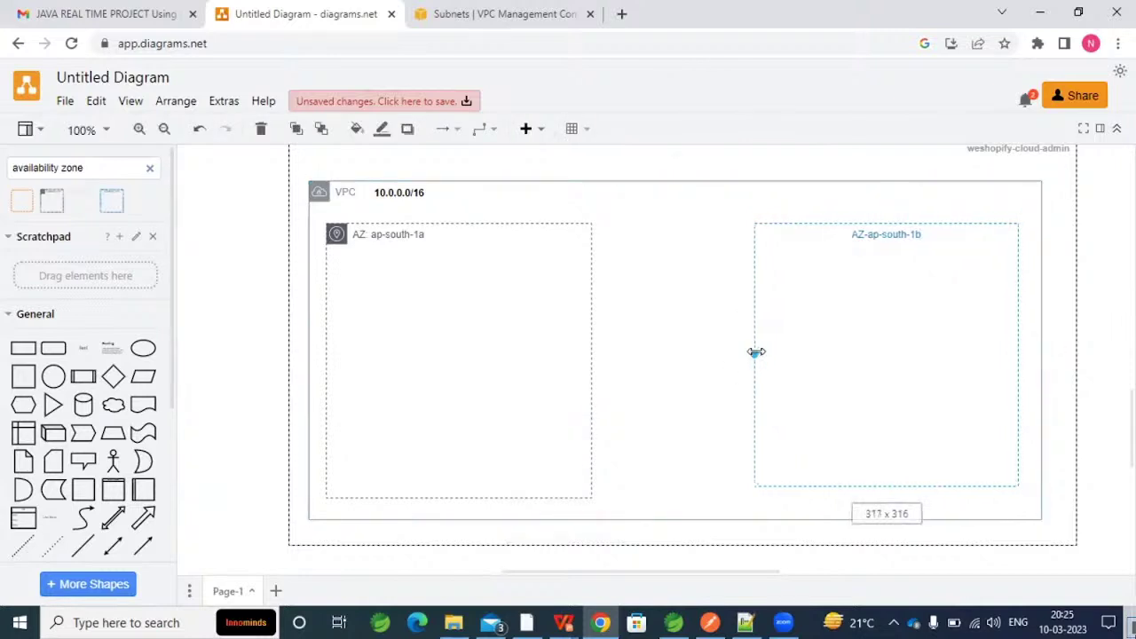
click(716, 309)
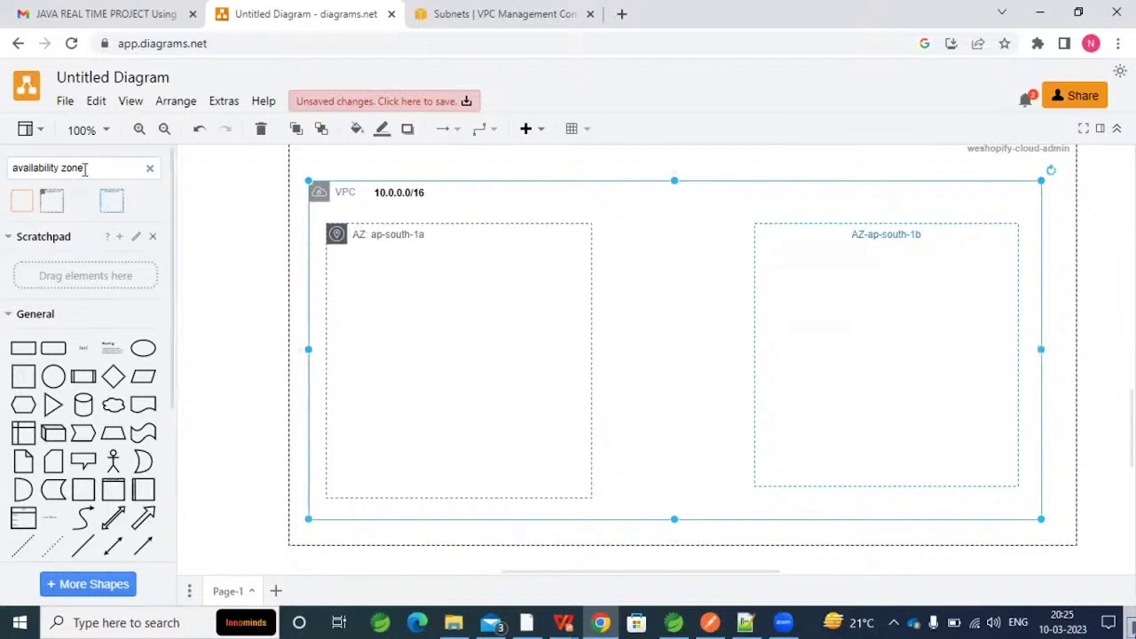
Search the shapes for public subnet, place one in the upper part of AZ ap-south-1a, and widen it across most of the zone.
drag(85, 169, 8, 172)
text(publ)
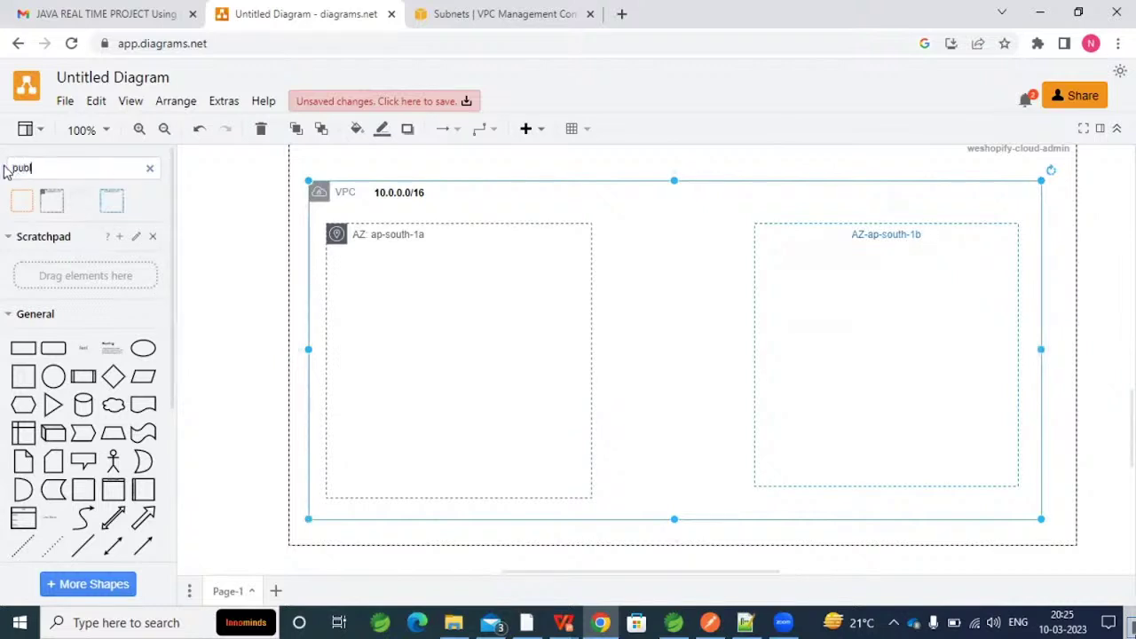
text(ic subnet)
key(Return)
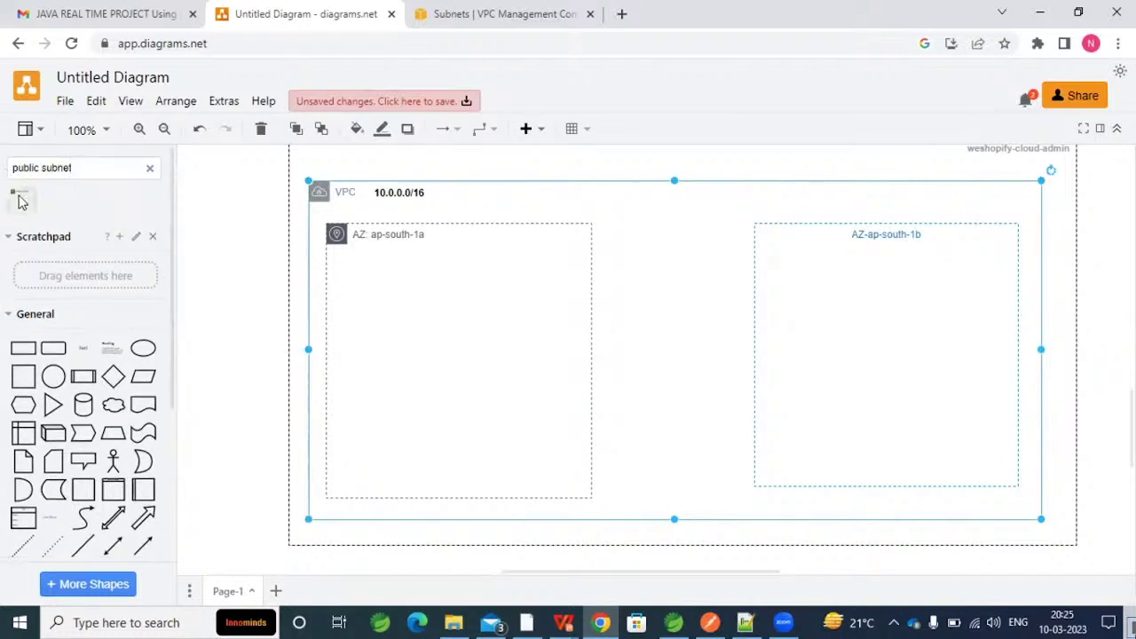
drag(16, 194, 340, 264)
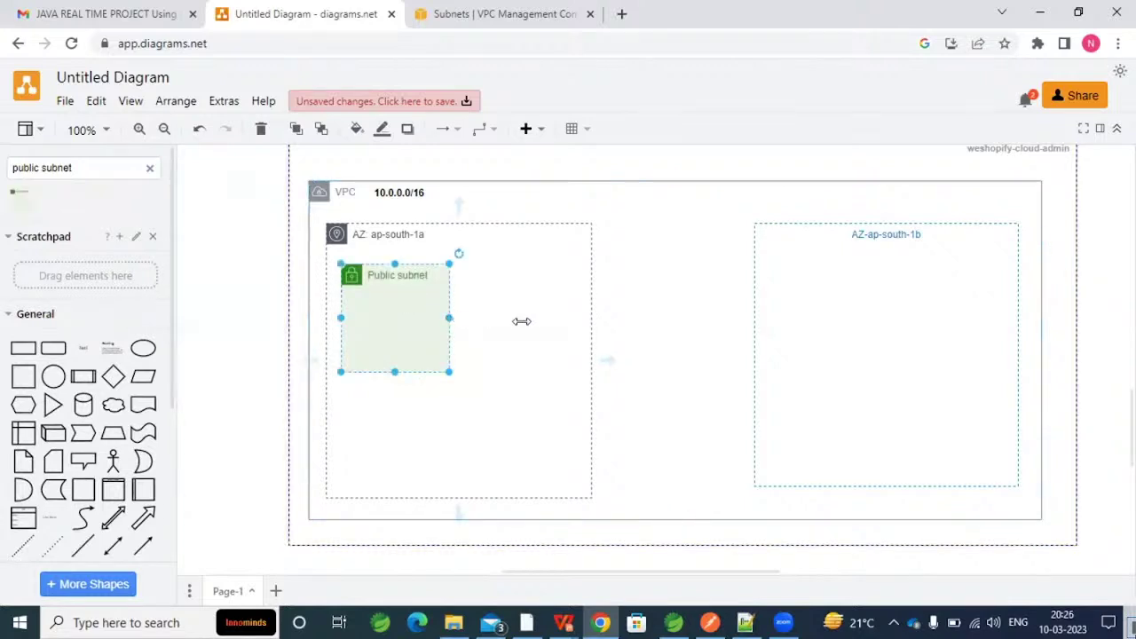
drag(522, 321, 553, 320)
click(632, 320)
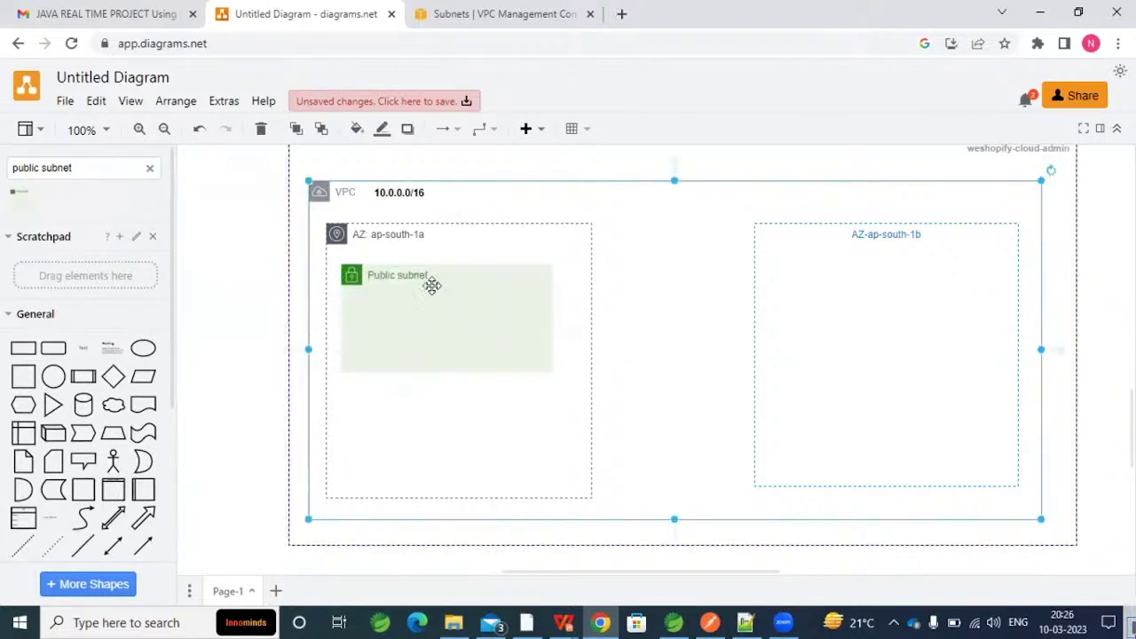
Duplicate the public subnet shape into the upper part of the AZ-ap-south-1b zone.
click(402, 271)
drag(402, 271, 854, 238)
click(642, 377)
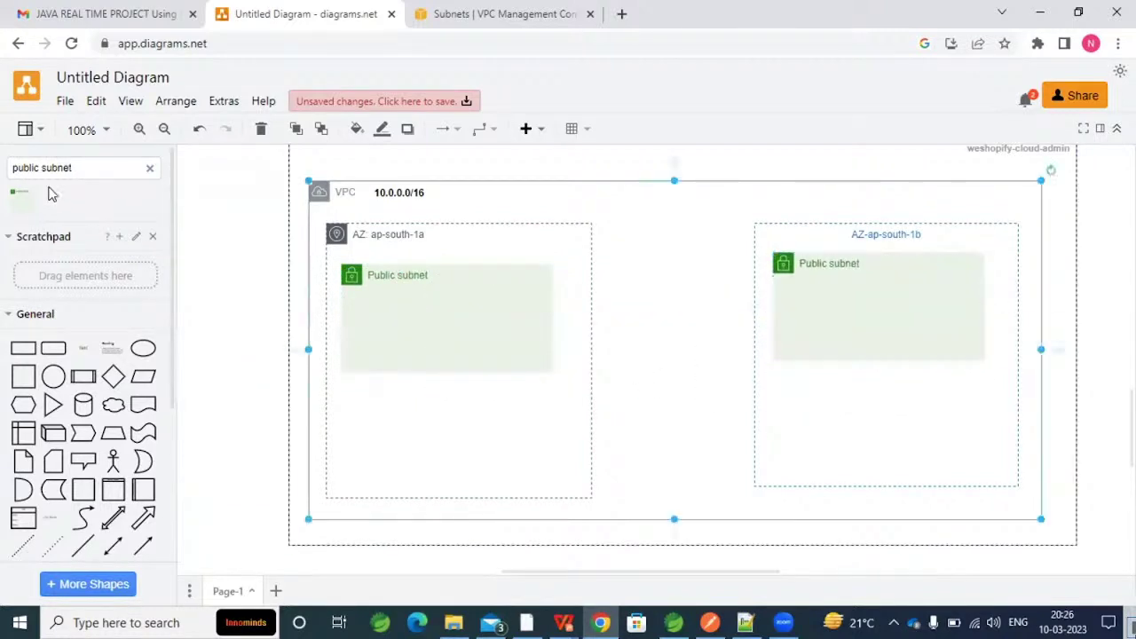
Search the shapes for private subnet and place one below the public subnet in AZ ap-south-1a.
double_click(6, 173)
text(private)
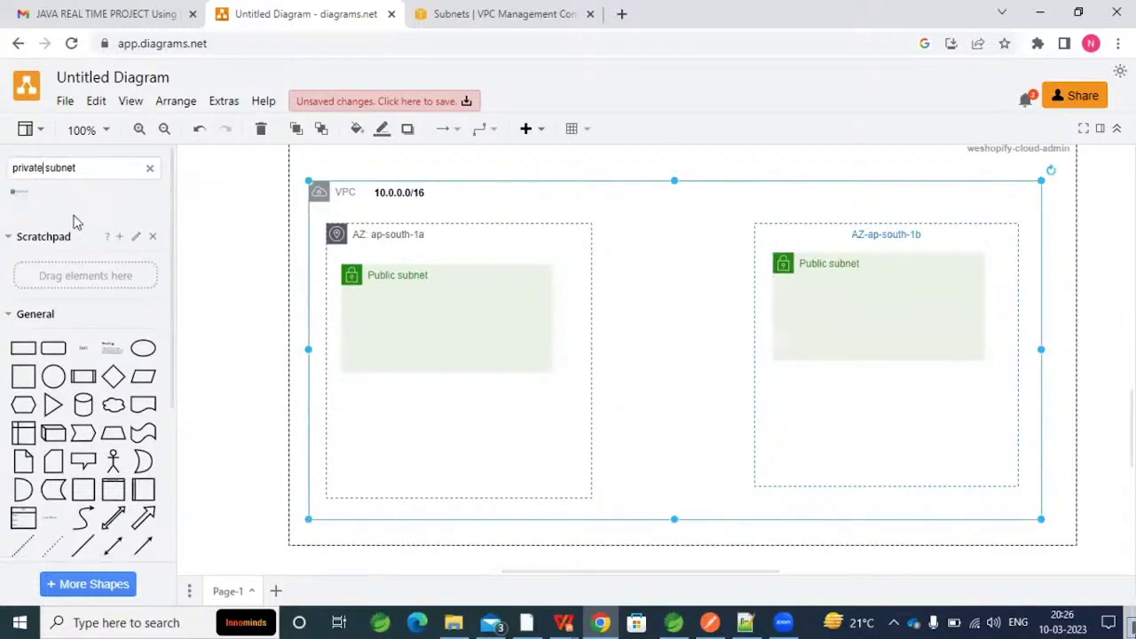
drag(26, 202, 344, 391)
Extend the outer AWS frame, the VPC and the ap-south-1a zone slightly downward to leave room around the private subnet.
click(515, 497)
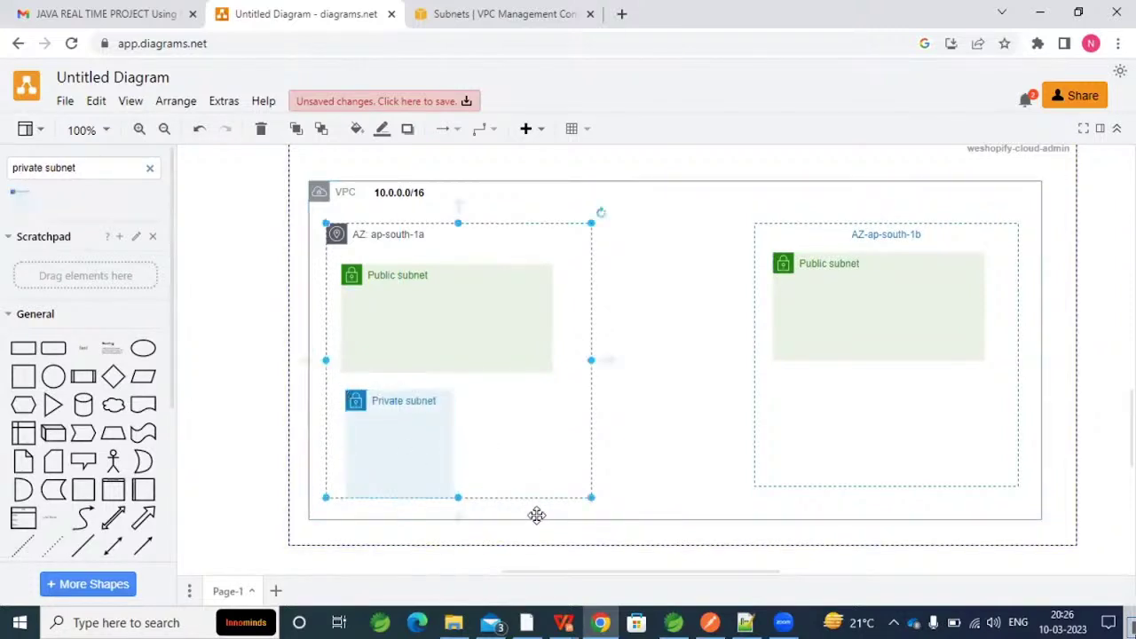
click(626, 545)
drag(682, 545, 682, 557)
click(677, 520)
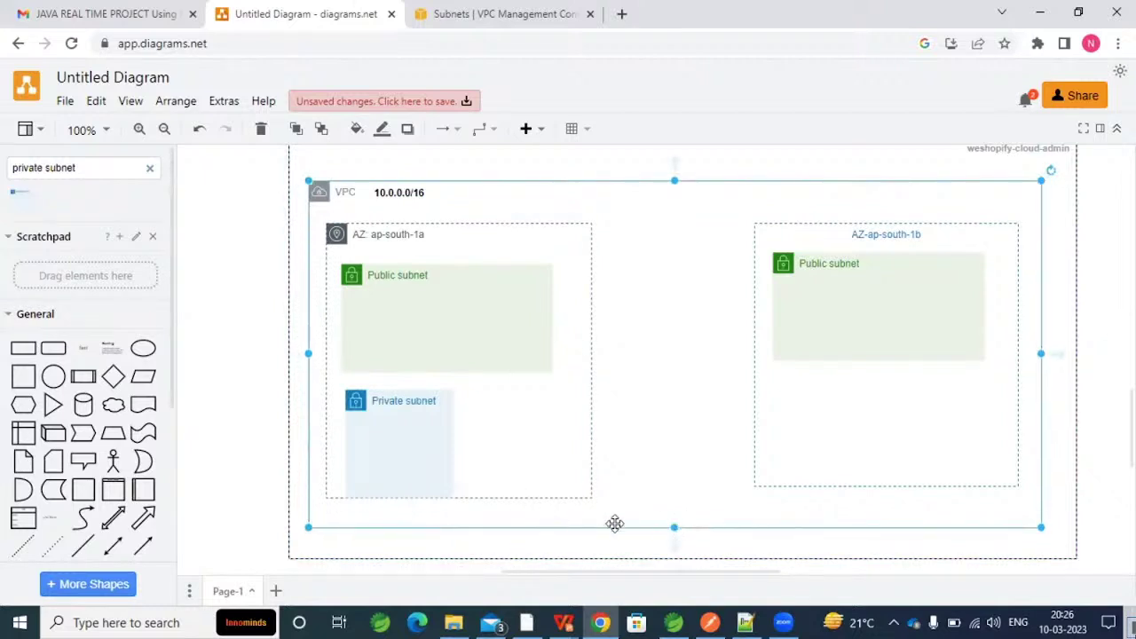
click(461, 499)
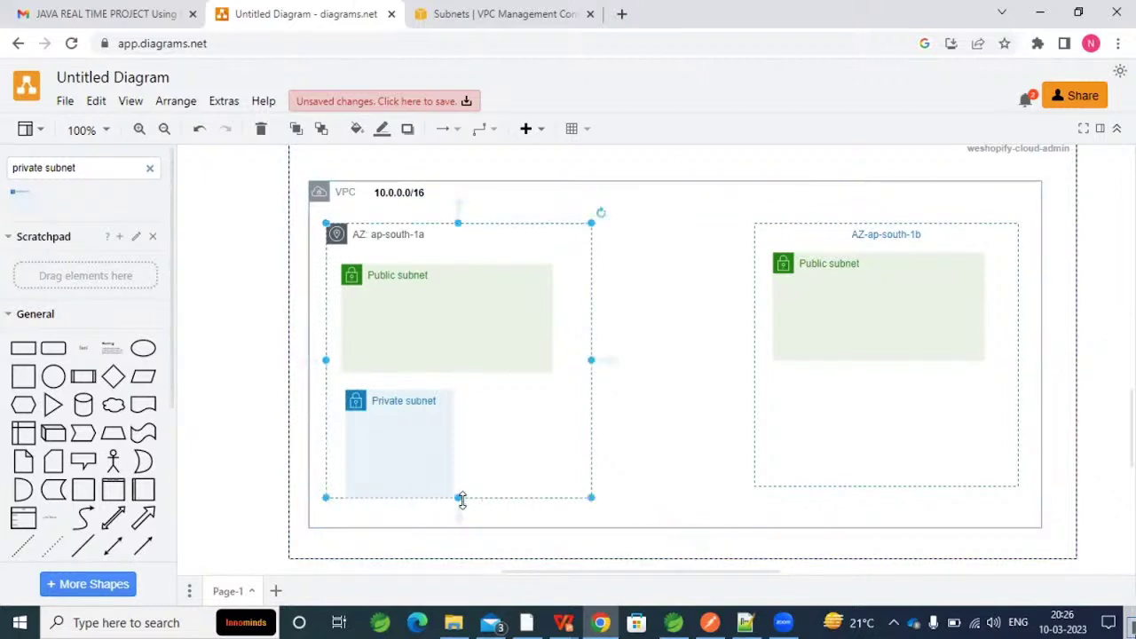
drag(461, 498, 458, 508)
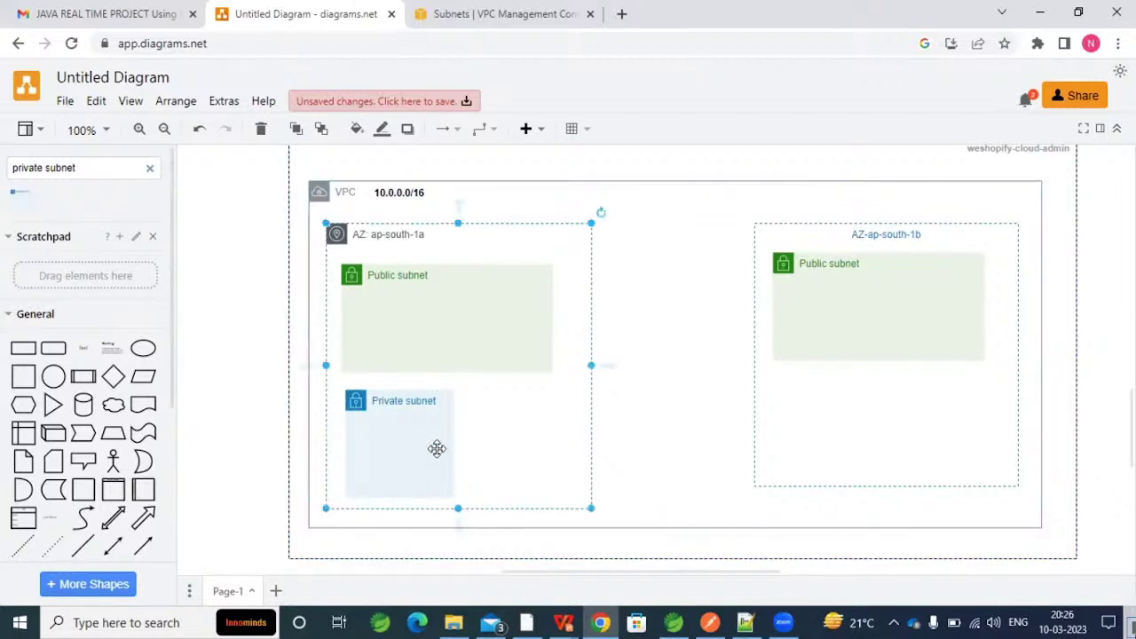
Widen the private subnet in AZ ap-south-1a to match the public subnet above it.
click(394, 410)
drag(452, 444, 554, 443)
click(686, 404)
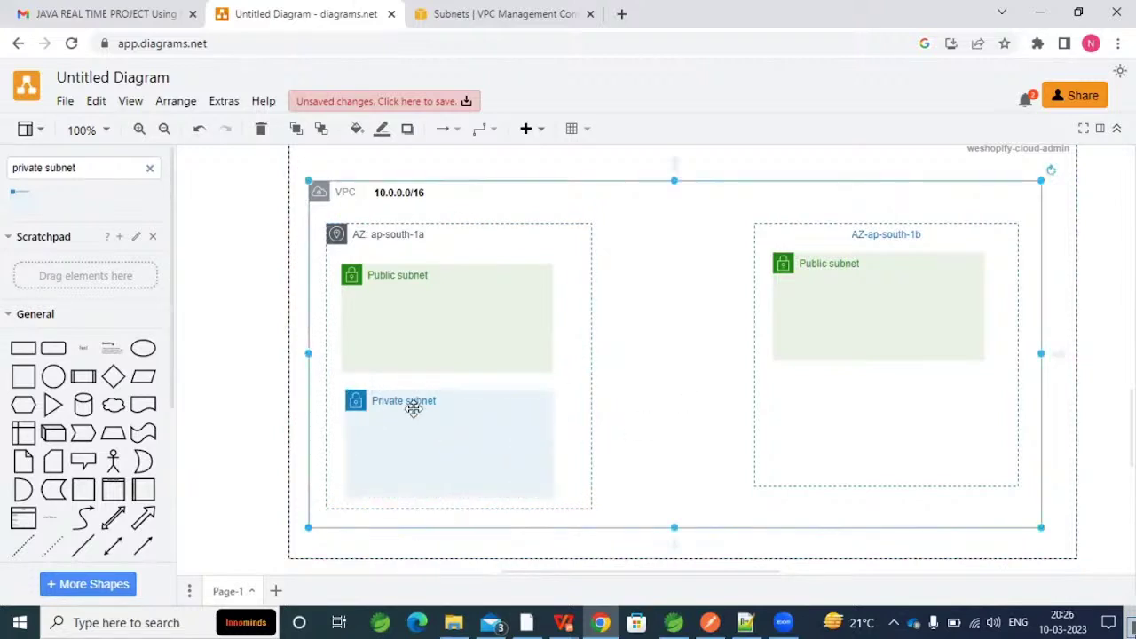
Duplicate the private subnet into AZ-ap-south-1b below its public subnet, and extend that zone downward to enclose it.
click(356, 399)
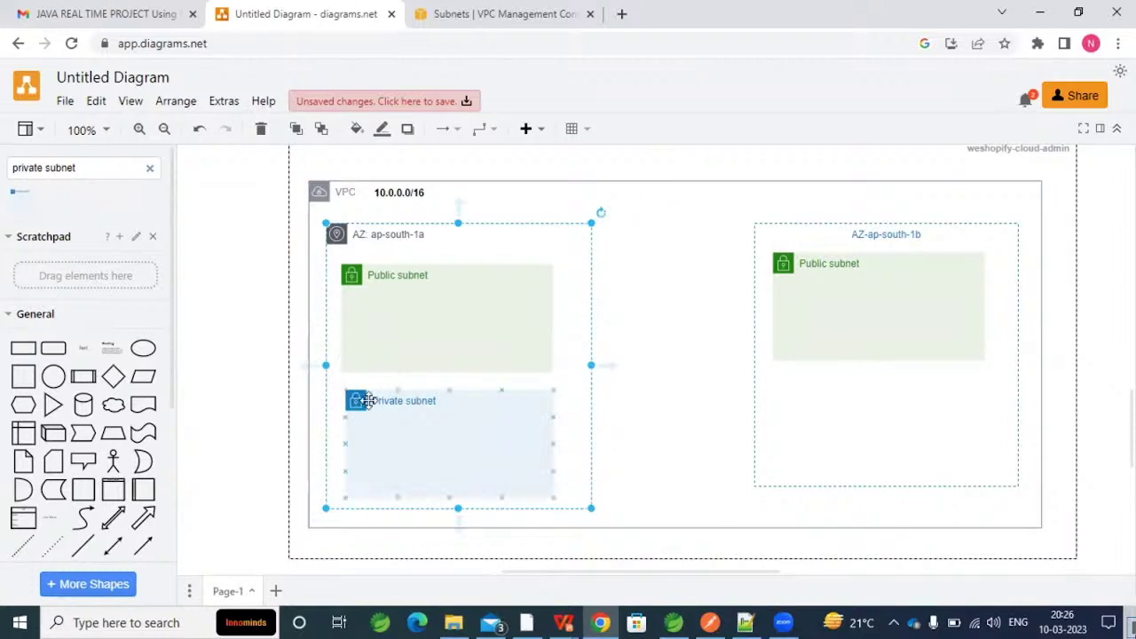
click(371, 402)
key(ctrl+d)
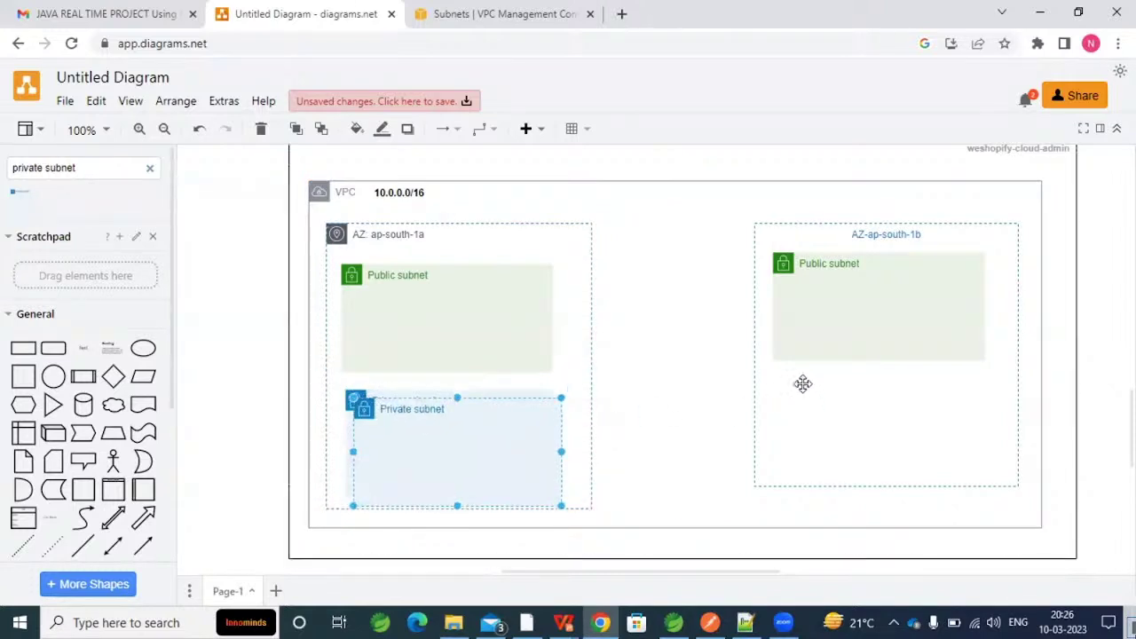
drag(802, 383, 887, 503)
click(889, 501)
click(787, 383)
click(788, 383)
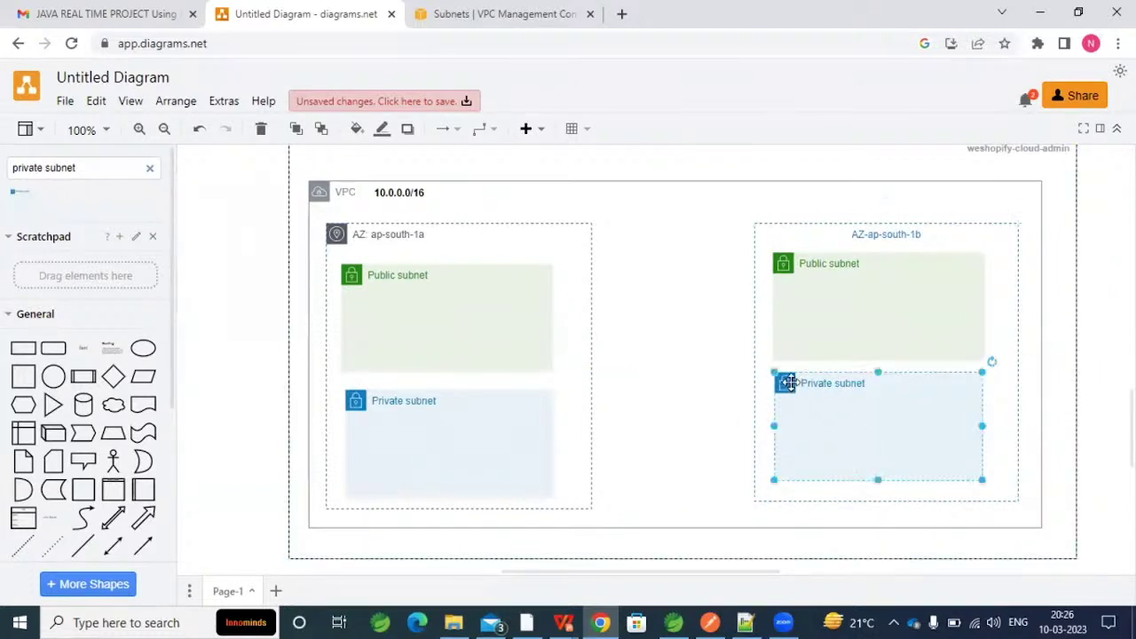
drag(787, 384, 790, 394)
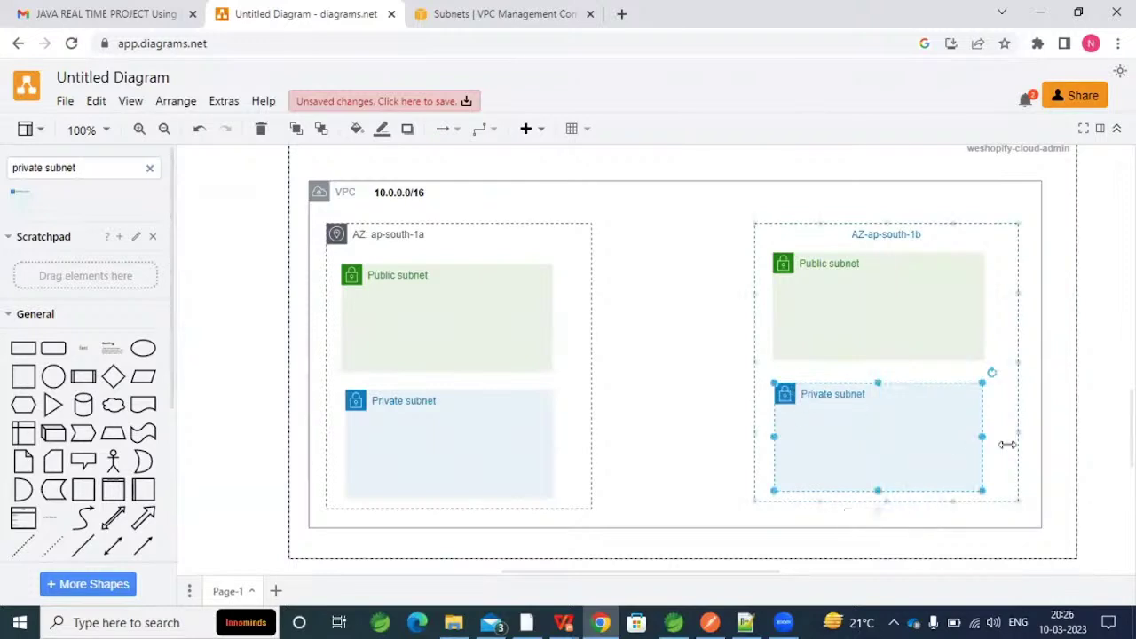
click(1099, 430)
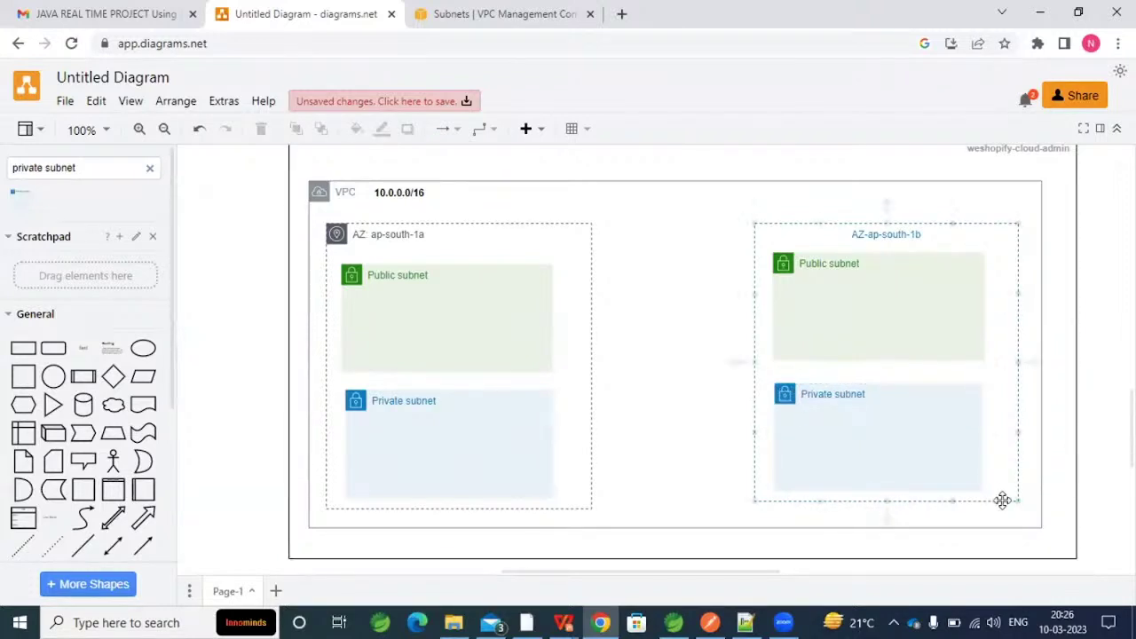
Label the public subnet in AZ ap-south-1a "Public subnet: 10.0.10.0/24", reusing the VPC's CIDR text.
drag(770, 577, 778, 578)
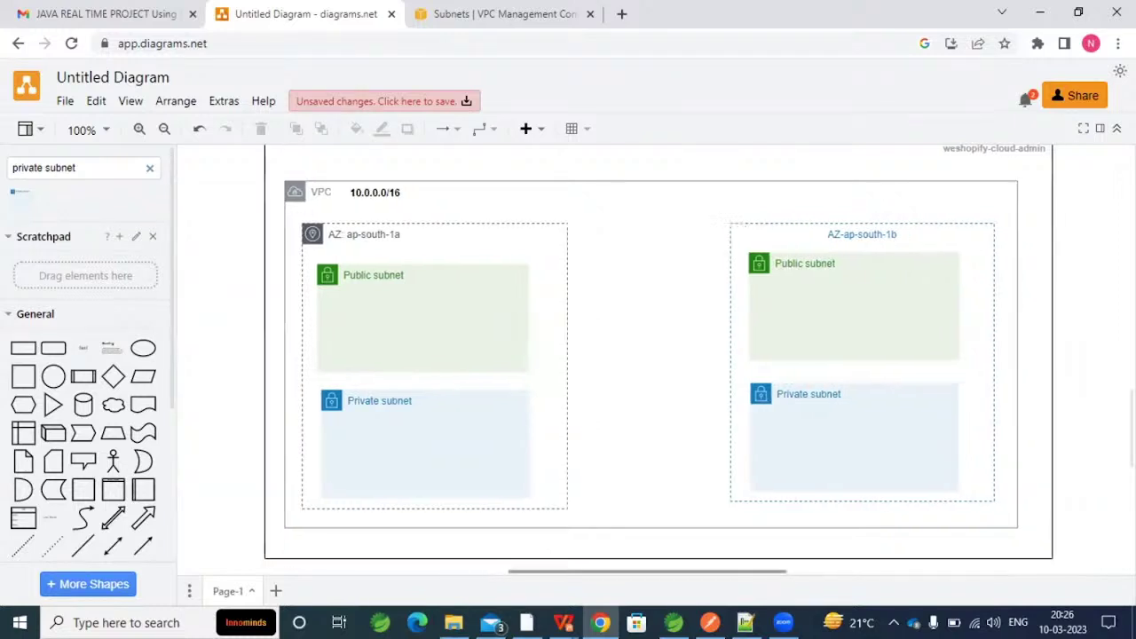
scroll(659, 355, up, 1)
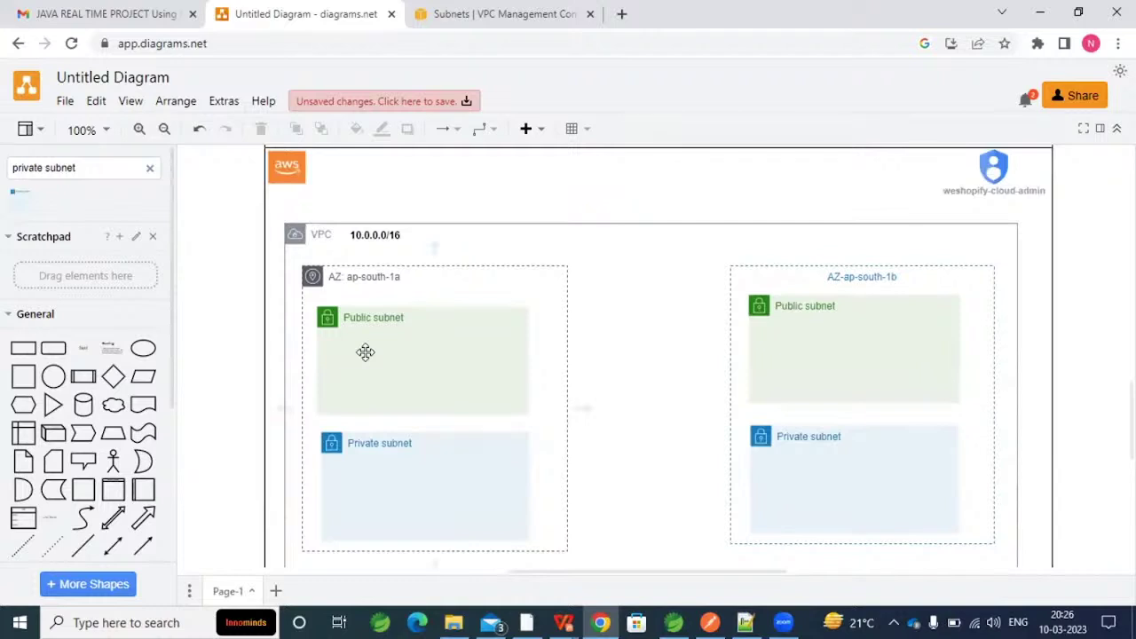
double_click(377, 237)
key(ctrl+c)
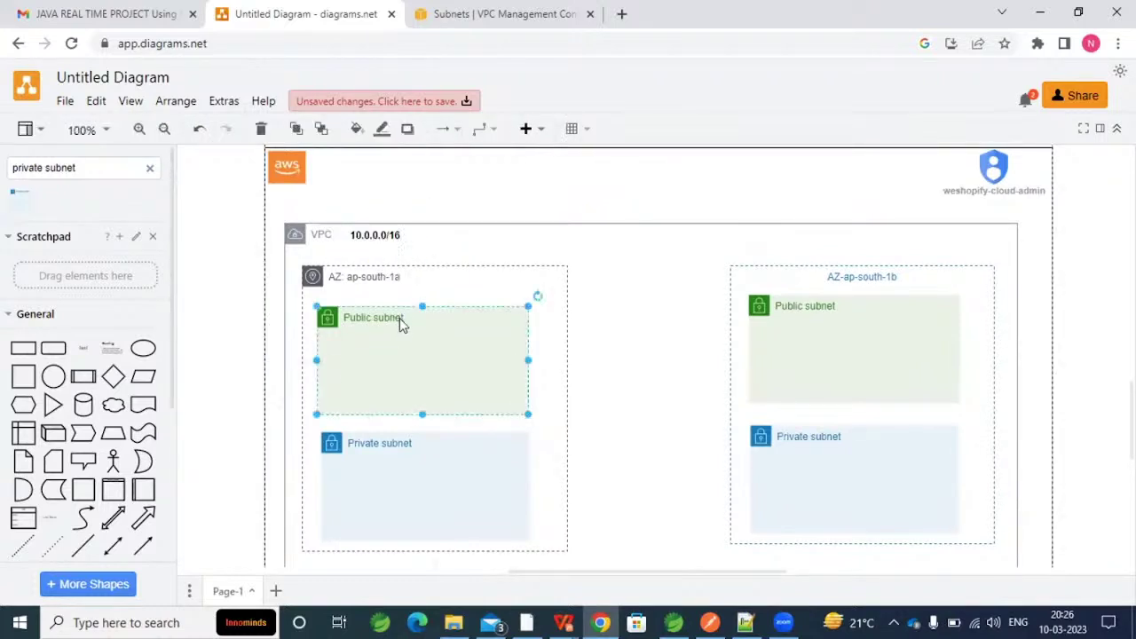
double_click(402, 323)
click(402, 323)
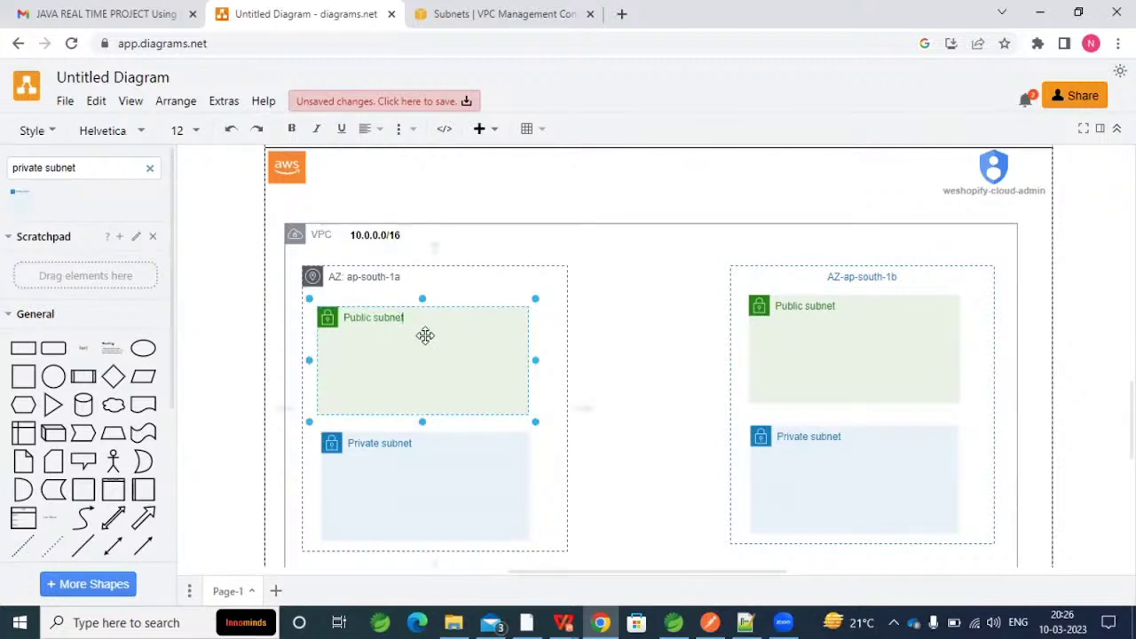
text(:)
key(ctrl+v)
text(1)
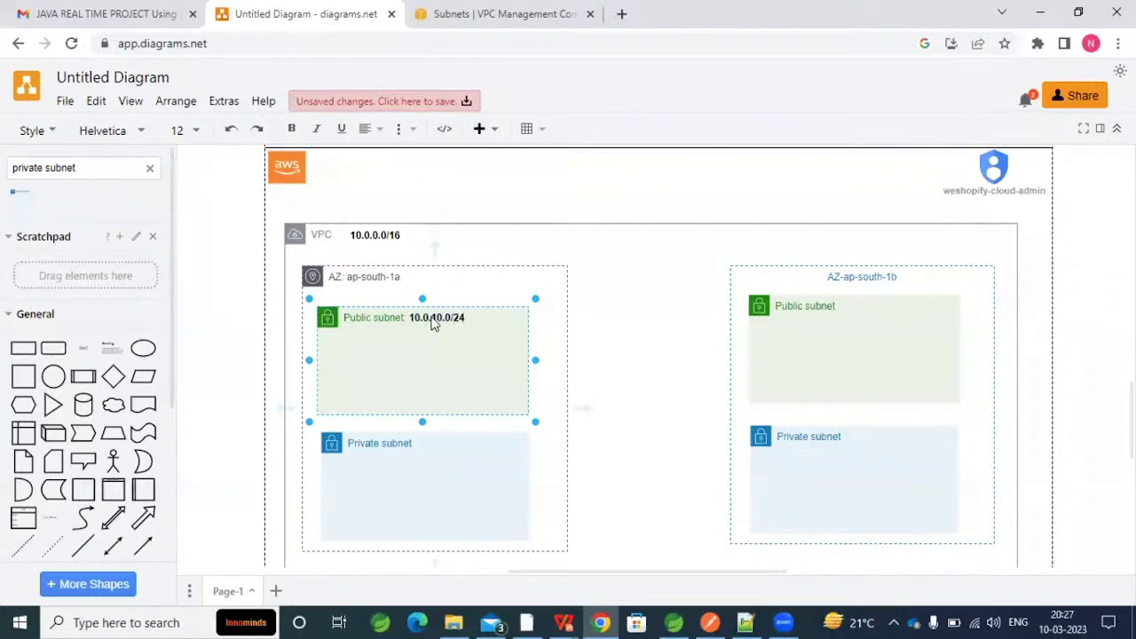
Copy the first public subnet's address and label the public subnet in AZ-ap-south-1b "Public subnet: 10.0.20.0/24".
double_click(433, 321)
key(ctrl+c)
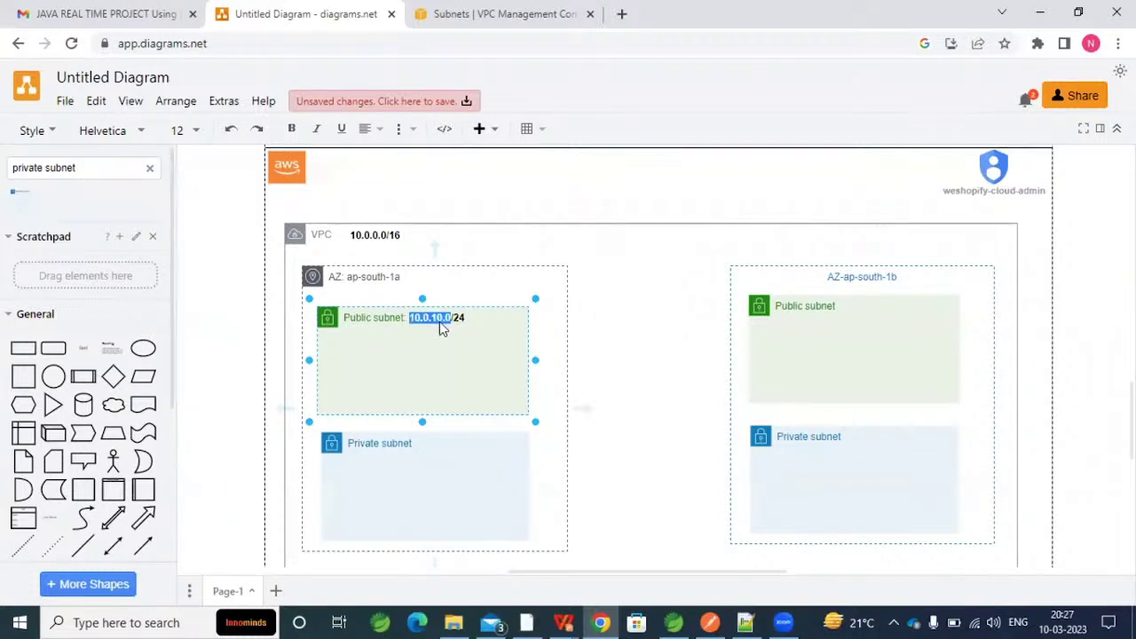
double_click(830, 308)
double_click(830, 309)
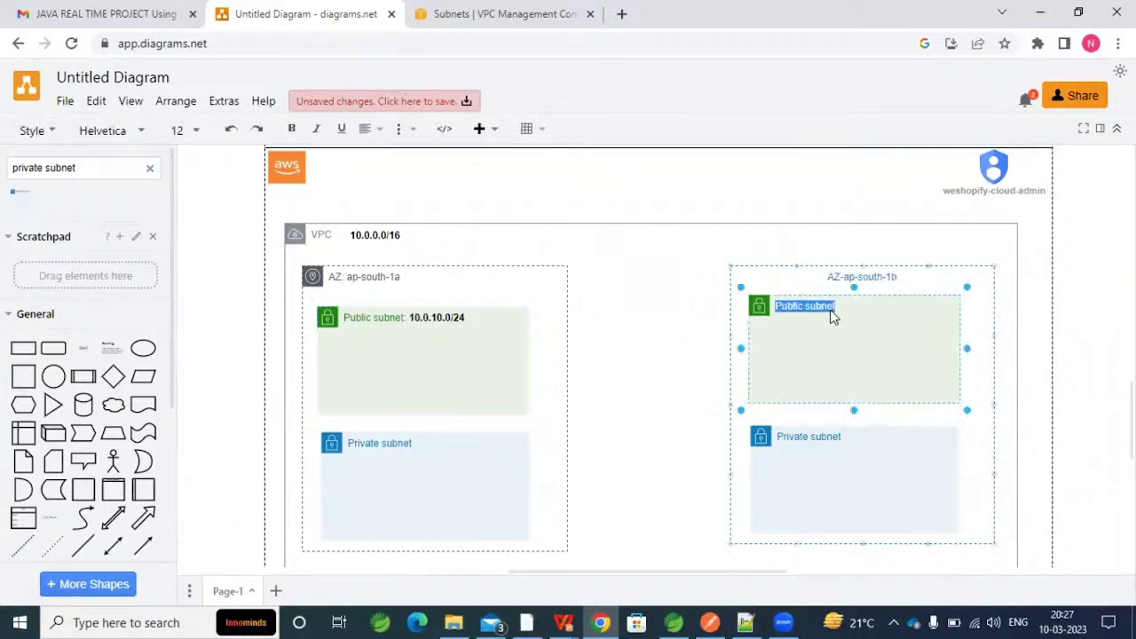
click(837, 327)
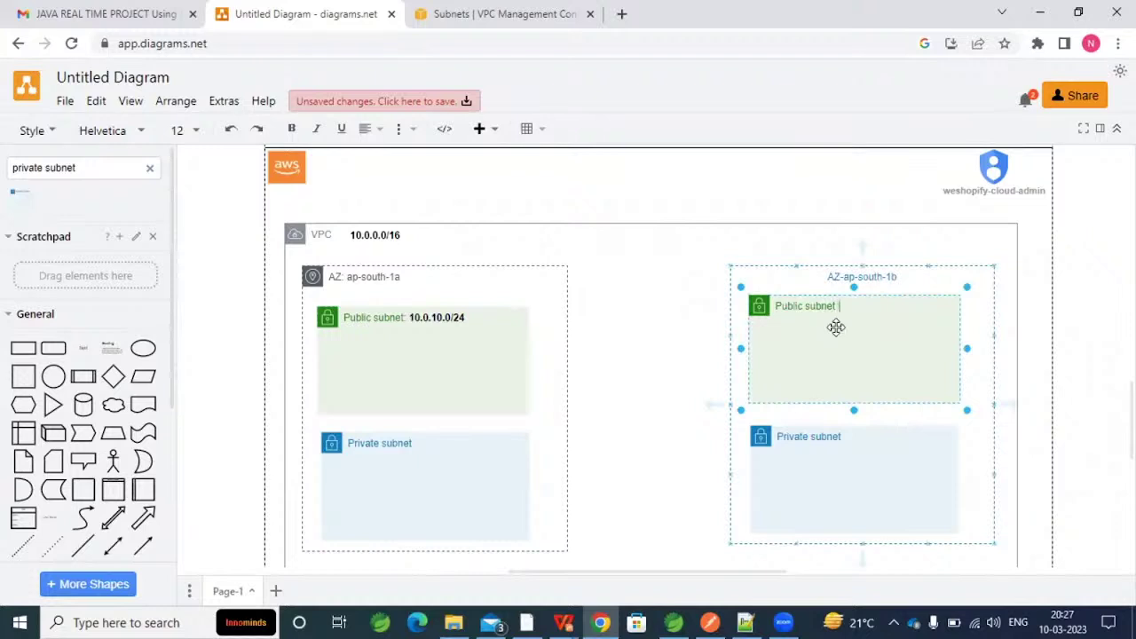
key(ctrl+v)
text(/24)
key(BackSpace)
text(2)
click(855, 346)
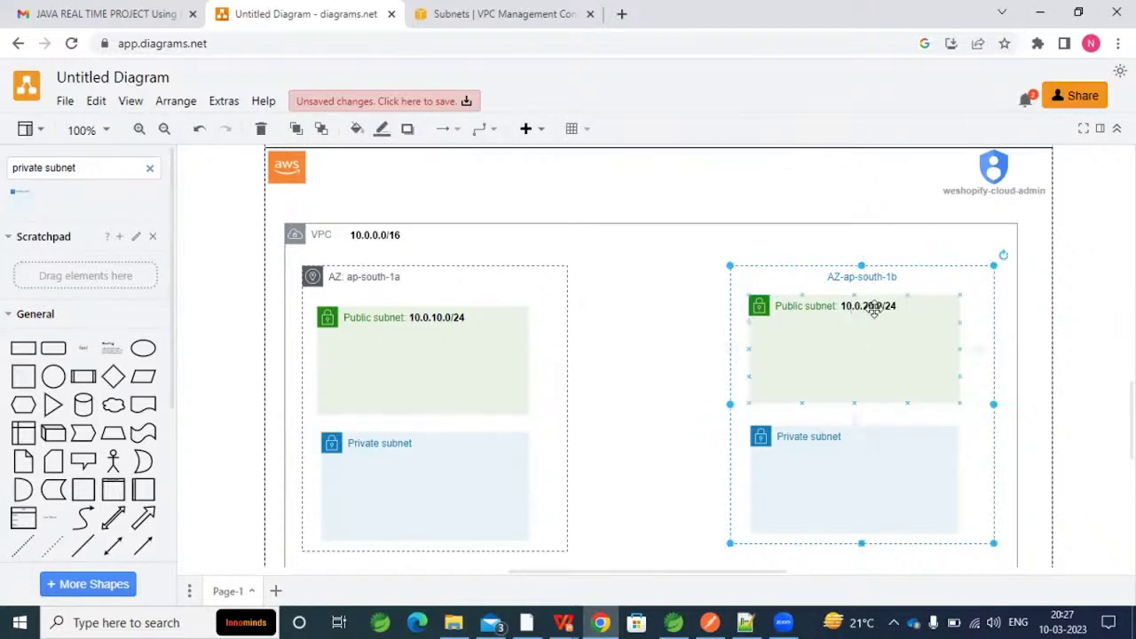
click(815, 324)
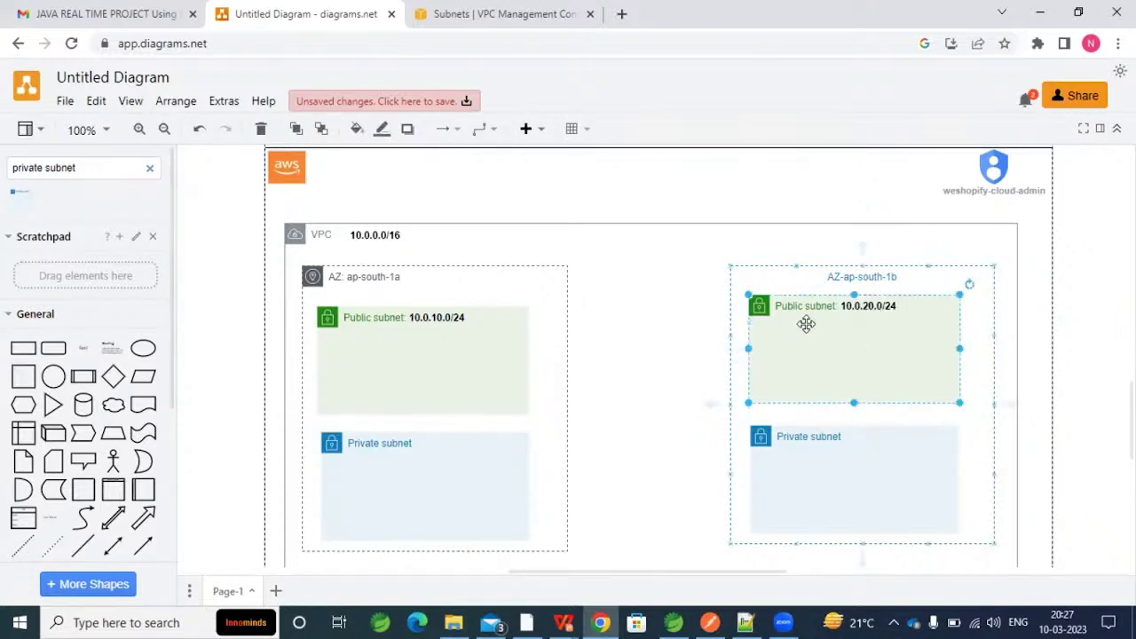
Switch to the AWS console, open the EC2 instances list in a new browser tab, and examine the weshopify-wso2-iam-server and redis-cache-server entries.
click(430, 322)
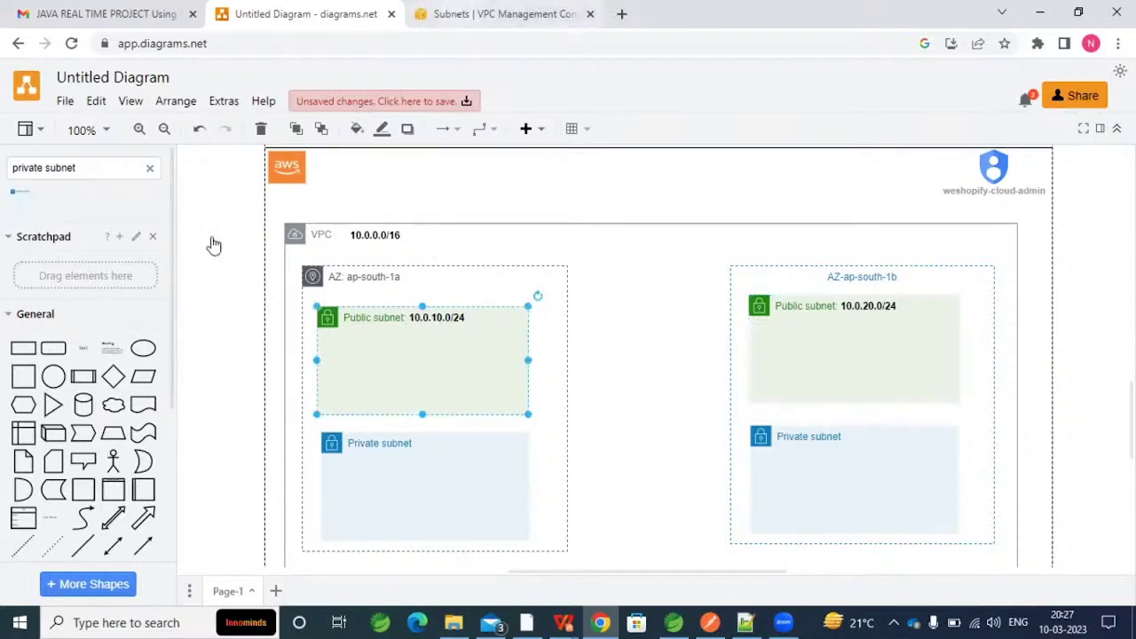
key(ctrl+Tab)
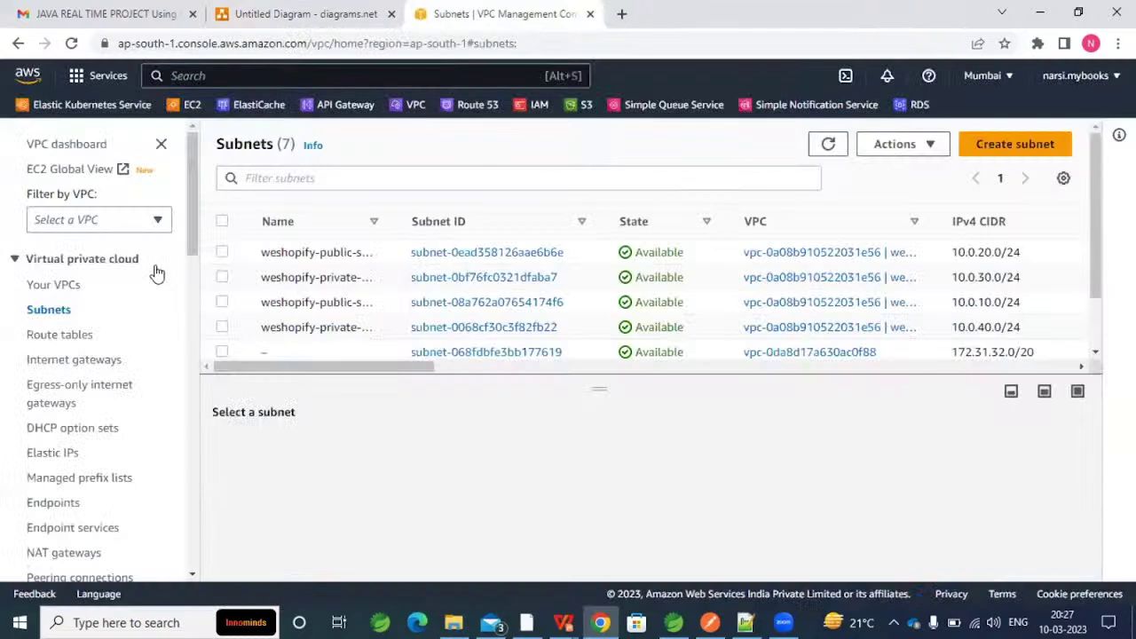
middle_click(190, 105)
click(679, 7)
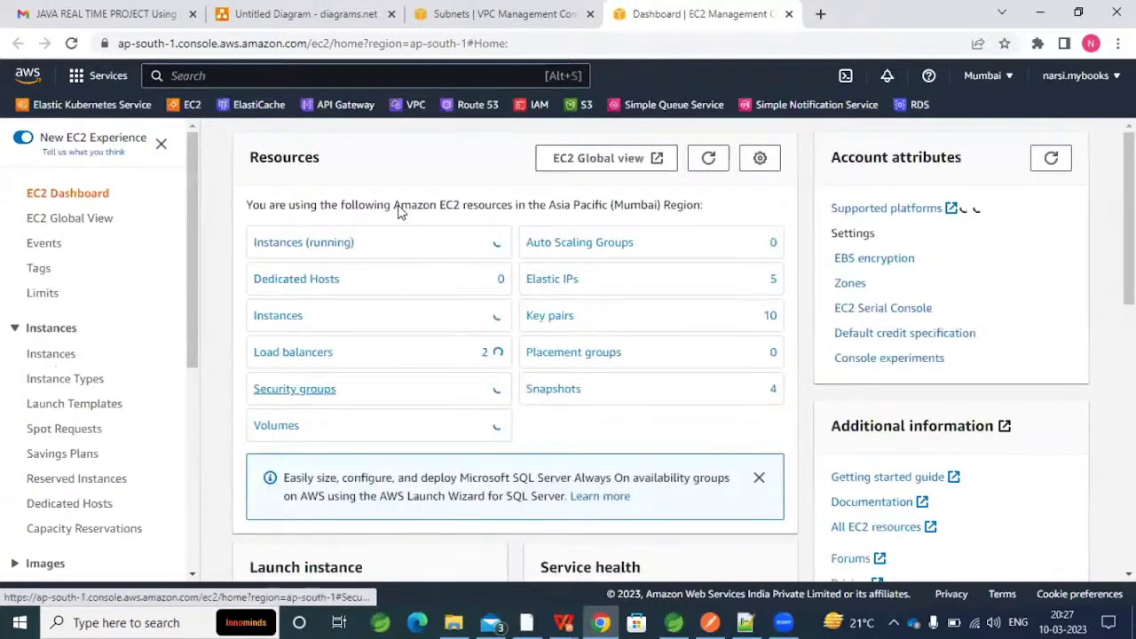
click(391, 241)
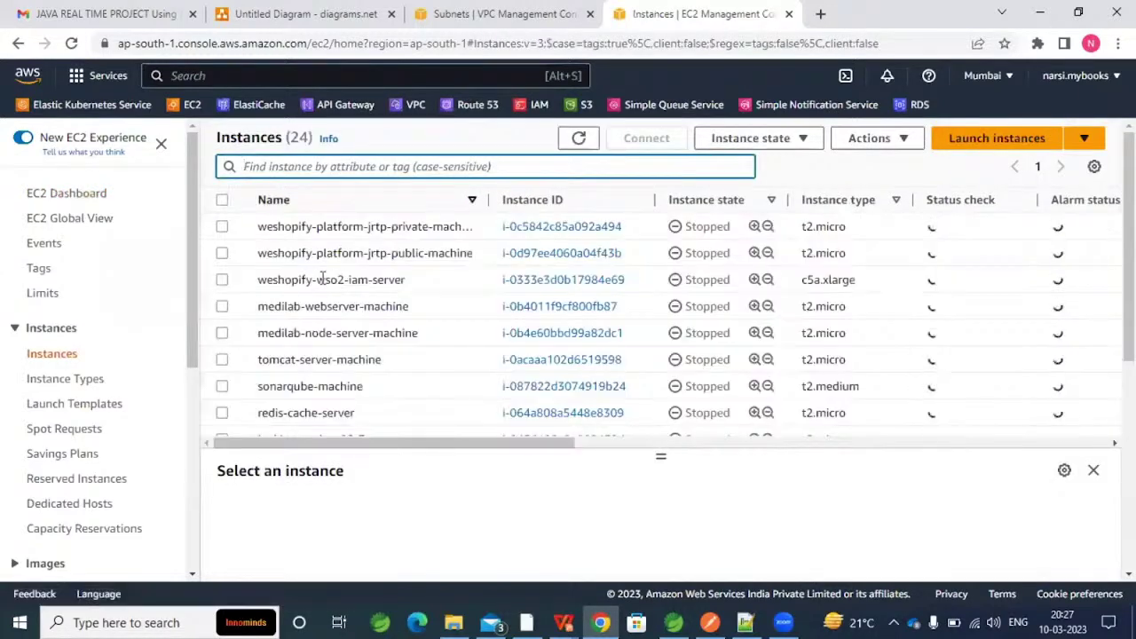
drag(407, 281, 325, 281)
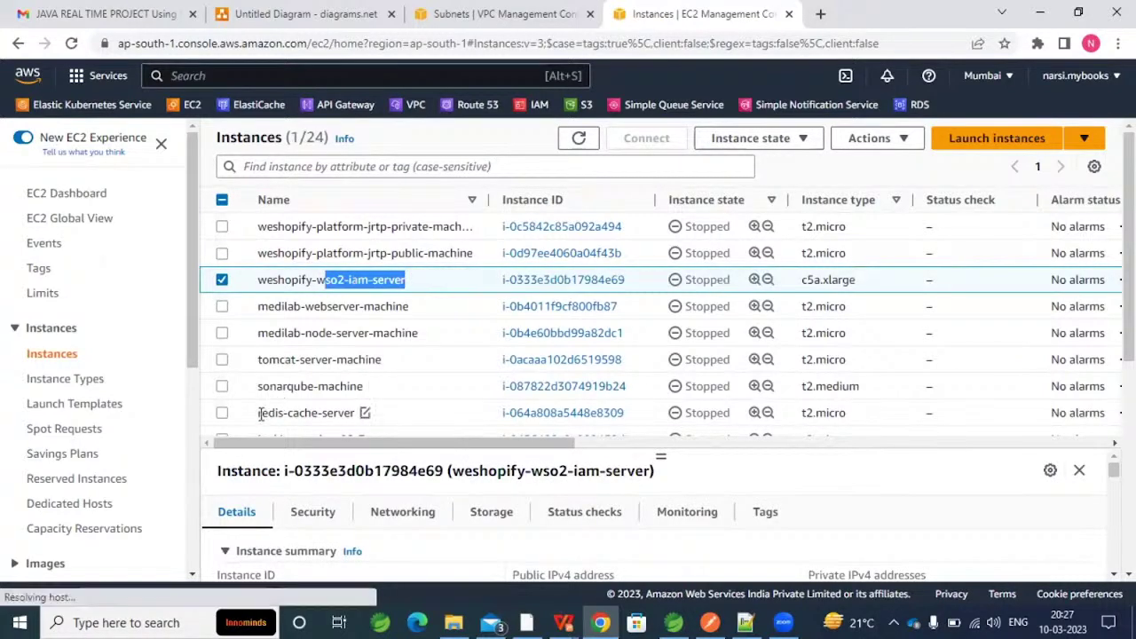
drag(260, 414, 363, 424)
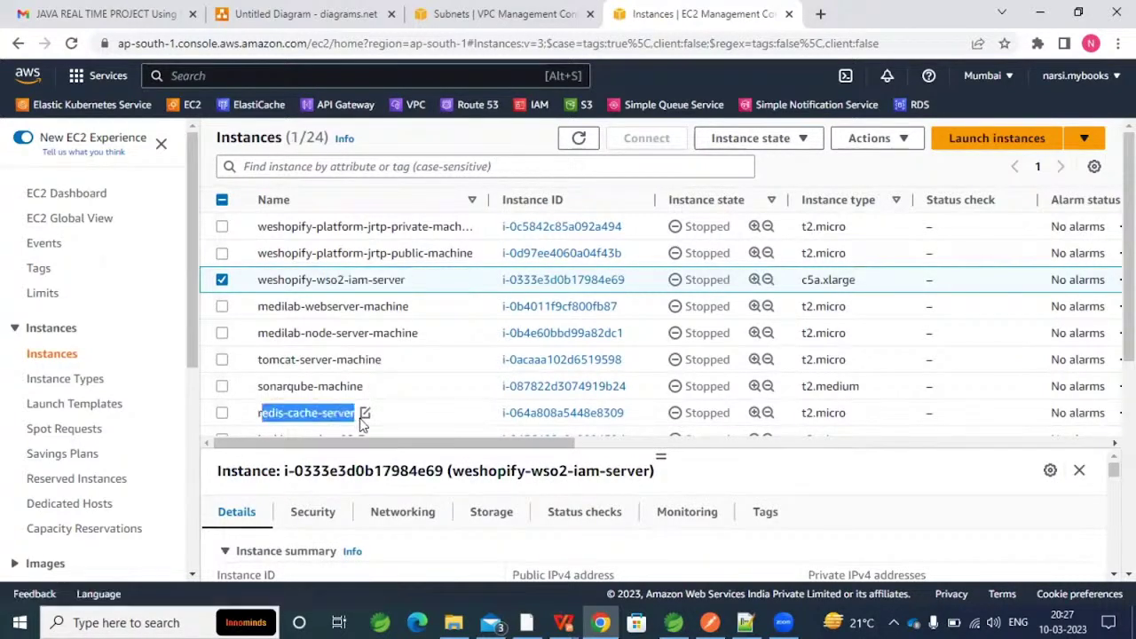
Open the details of the weshopify-wso2-iam-server instance and check the subnet part of its private IPv4 address.
click(561, 280)
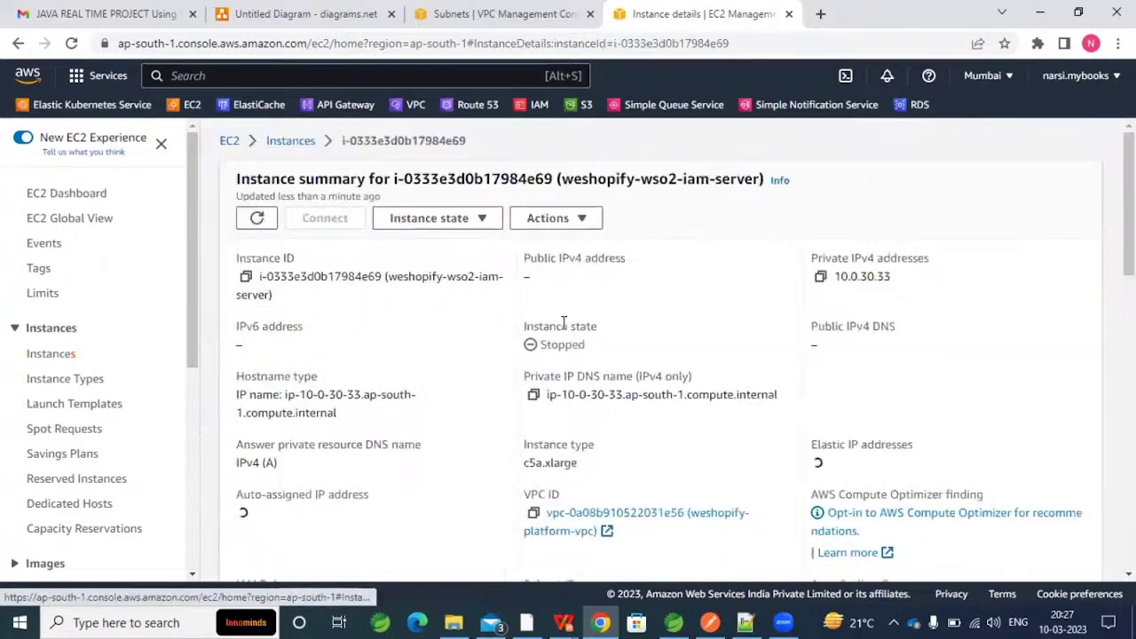
scroll(583, 342, down, 1)
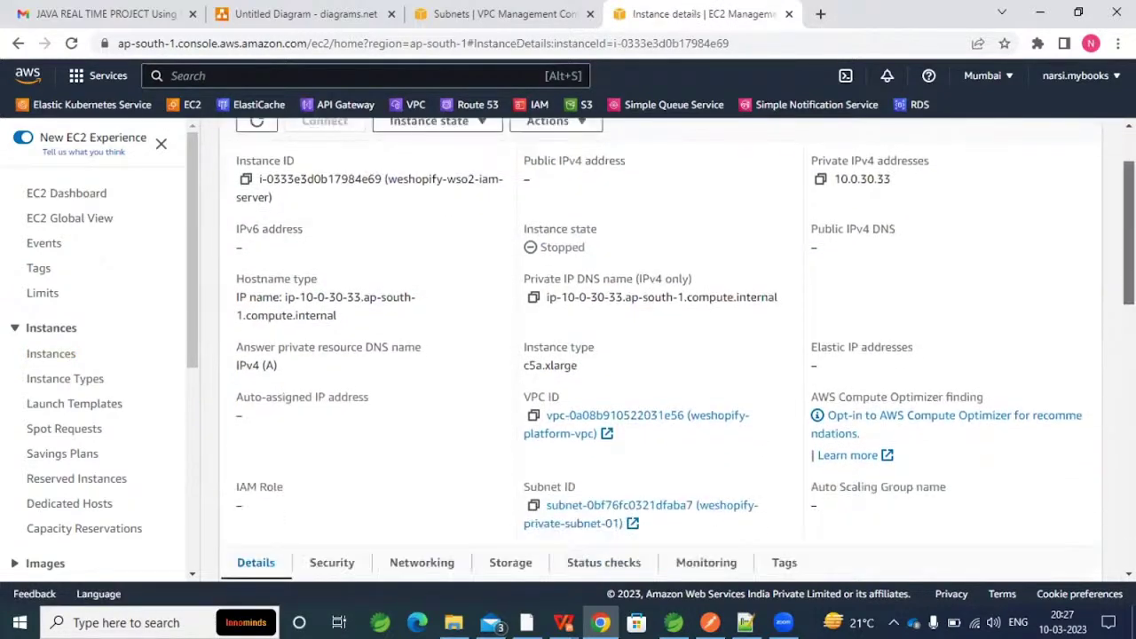
drag(874, 181, 835, 180)
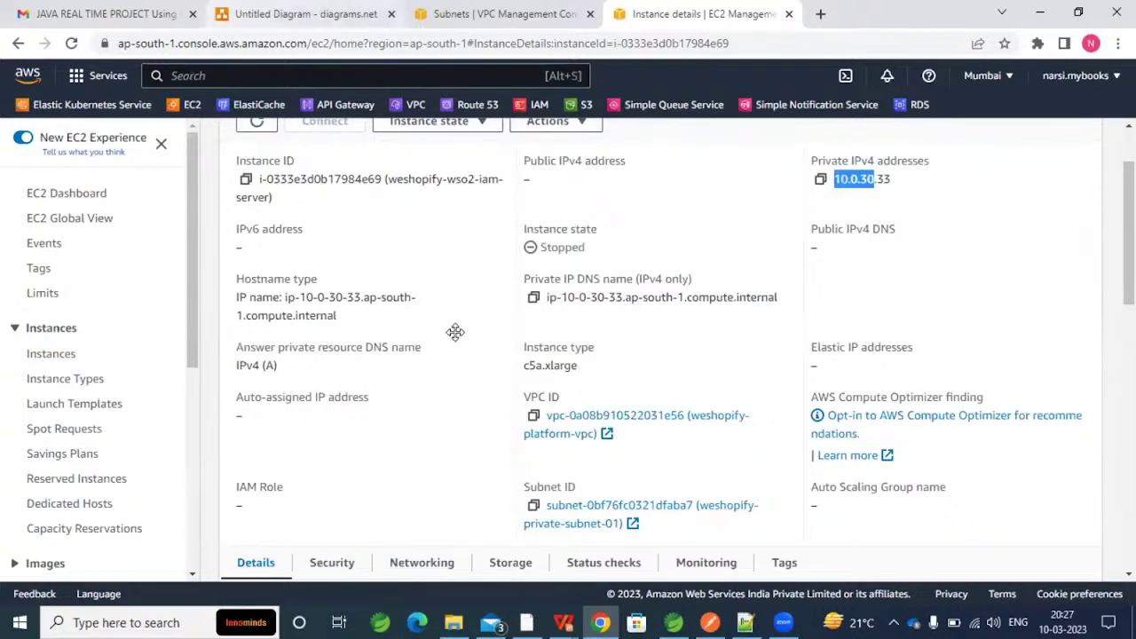
Switch to Diagrams.net and label the private subnet in AZ ap-south-1a "Private subnet: 10.0.30.0/24", reusing the CIDR text of the public subnet above.
key(ctrl+2)
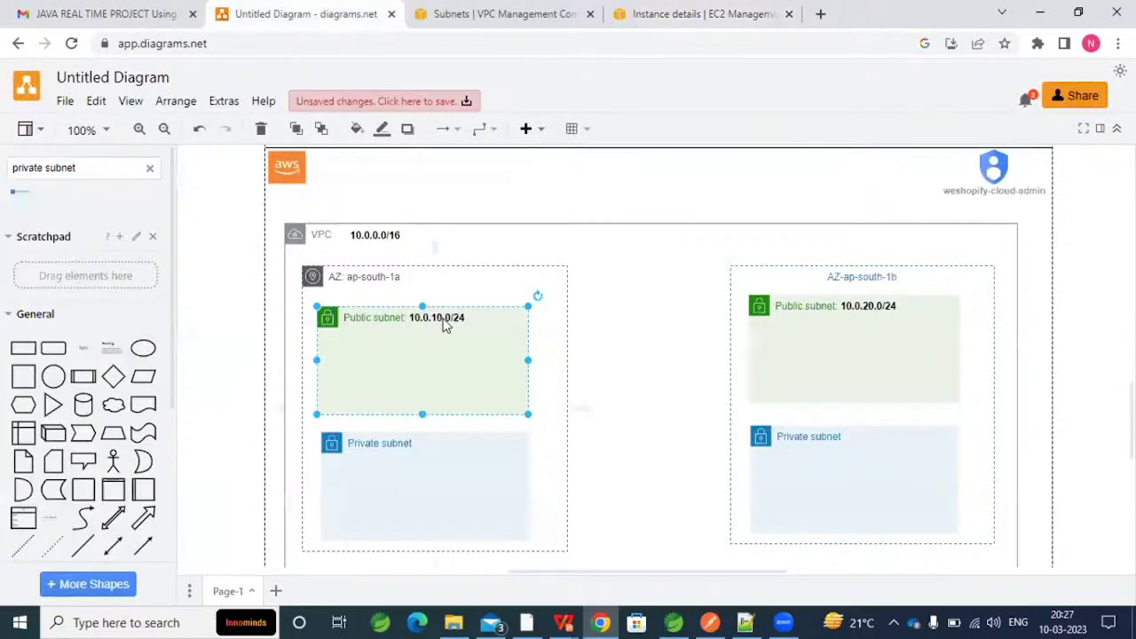
double_click(461, 317)
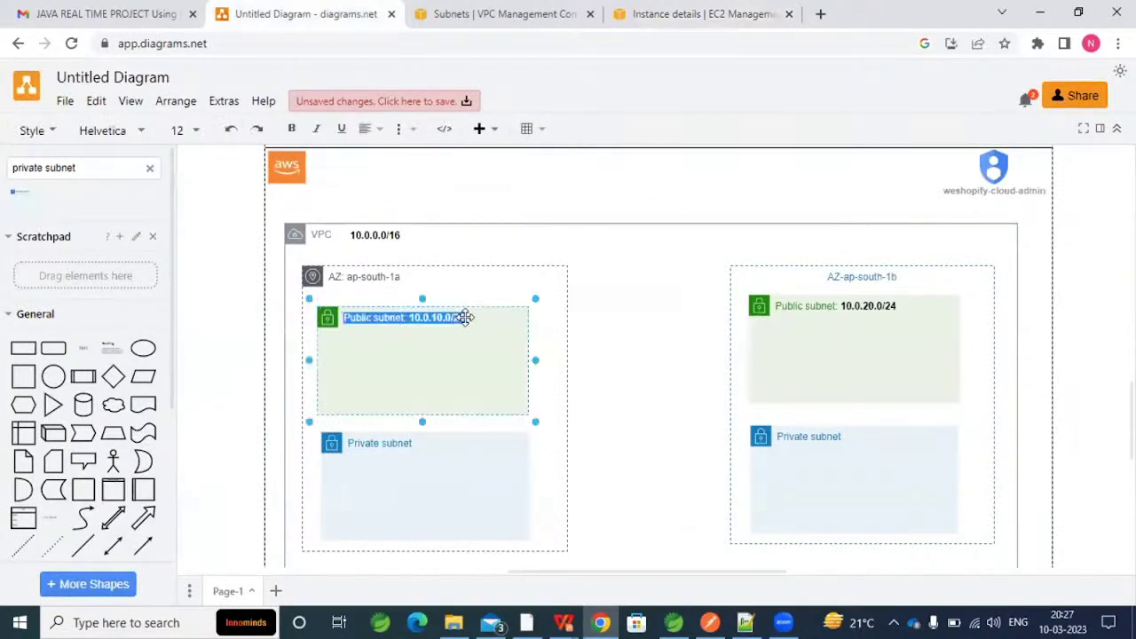
key(shift+End)
key(ctrl+c)
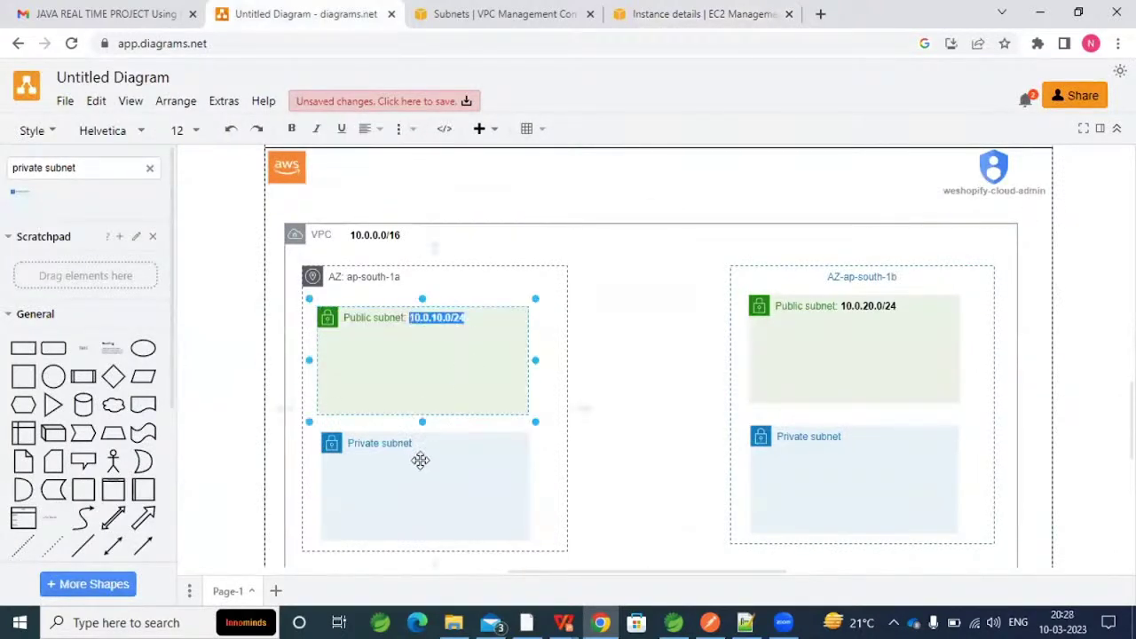
click(420, 459)
double_click(420, 459)
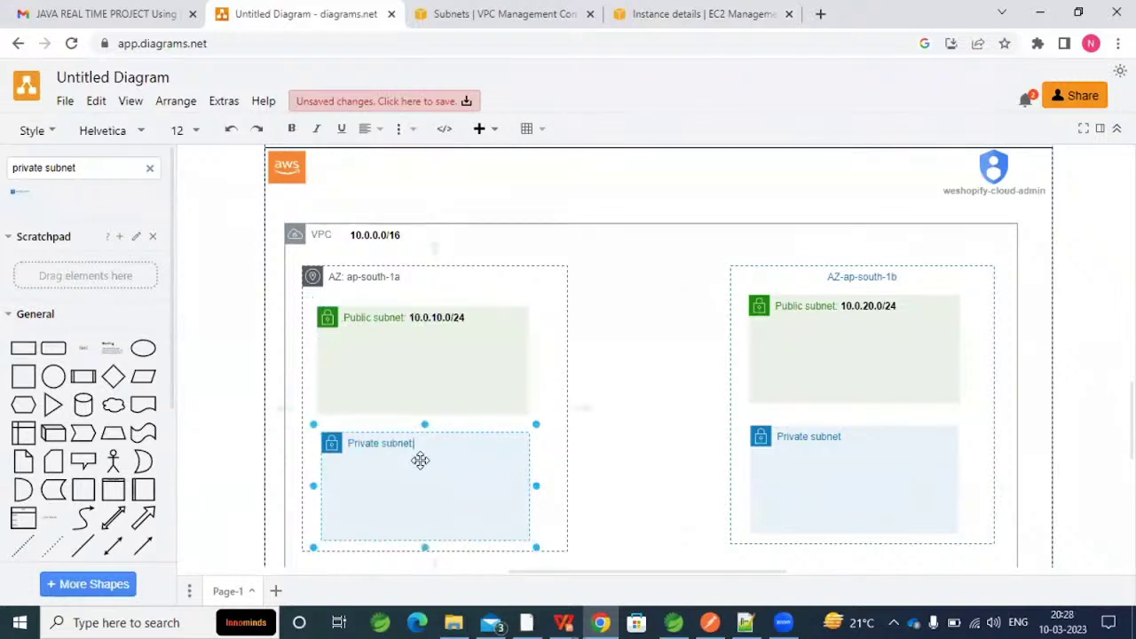
key(ctrl+v)
key(BackSpace)
text(3)
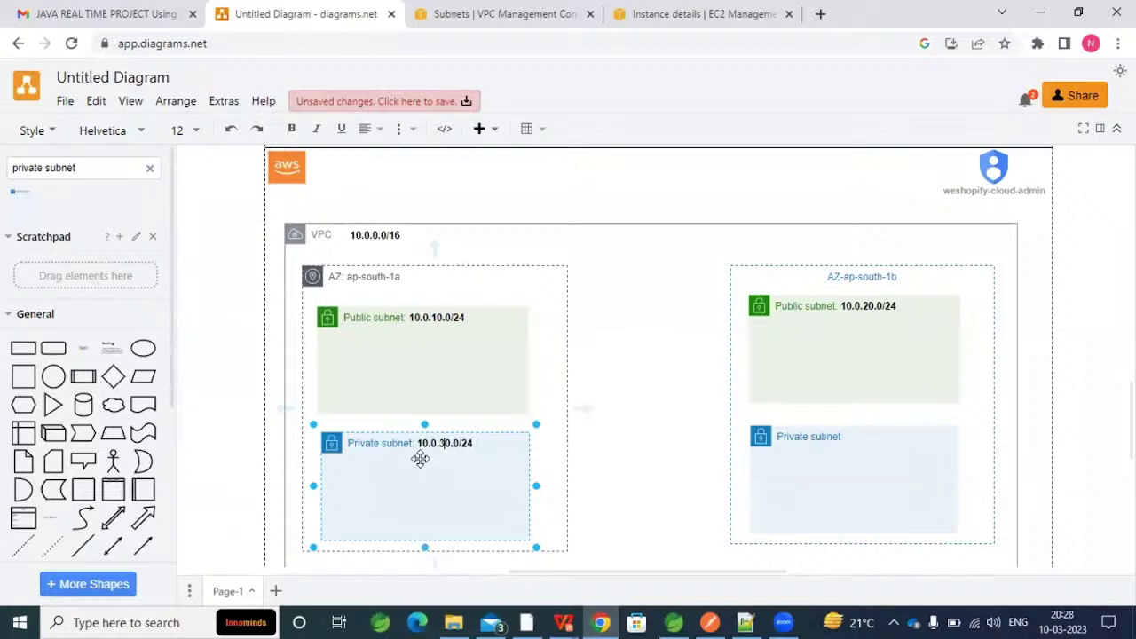
click(817, 444)
Copy the CIDR text from the private subnet label in AZ ap-south-1a.
click(454, 452)
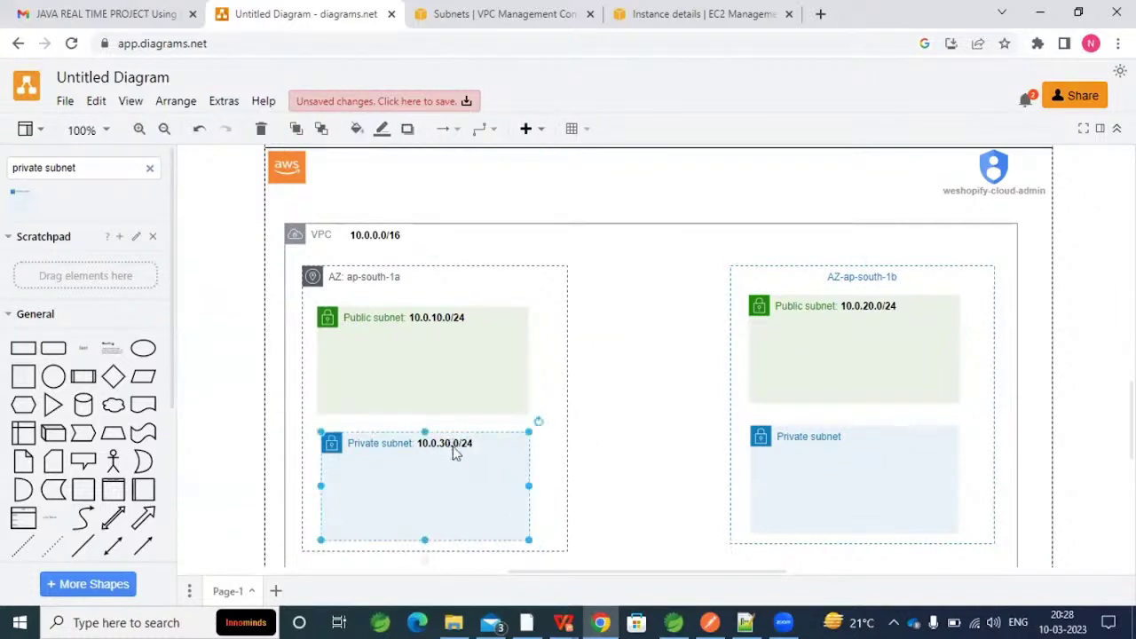
double_click(453, 452)
drag(425, 448, 500, 449)
key(ctrl+c)
Label the private subnet in AZ-ap-south-1b "Private subnet: 10.0.40.0/24", building on the copied CIDR text.
click(847, 442)
double_click(841, 438)
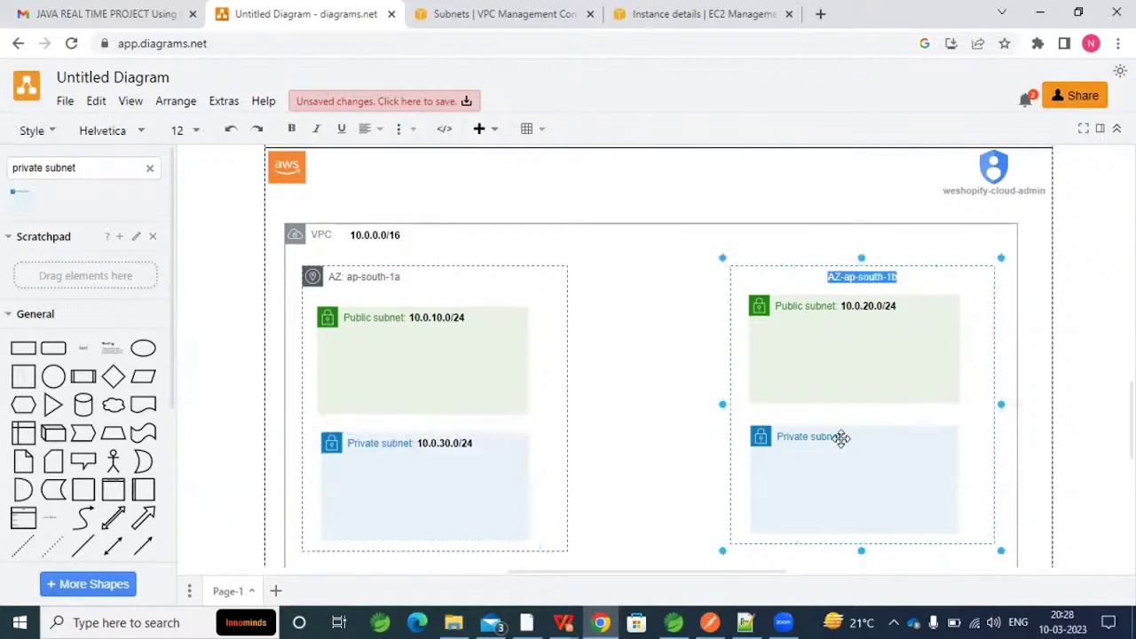
click(839, 436)
click(831, 444)
double_click(831, 444)
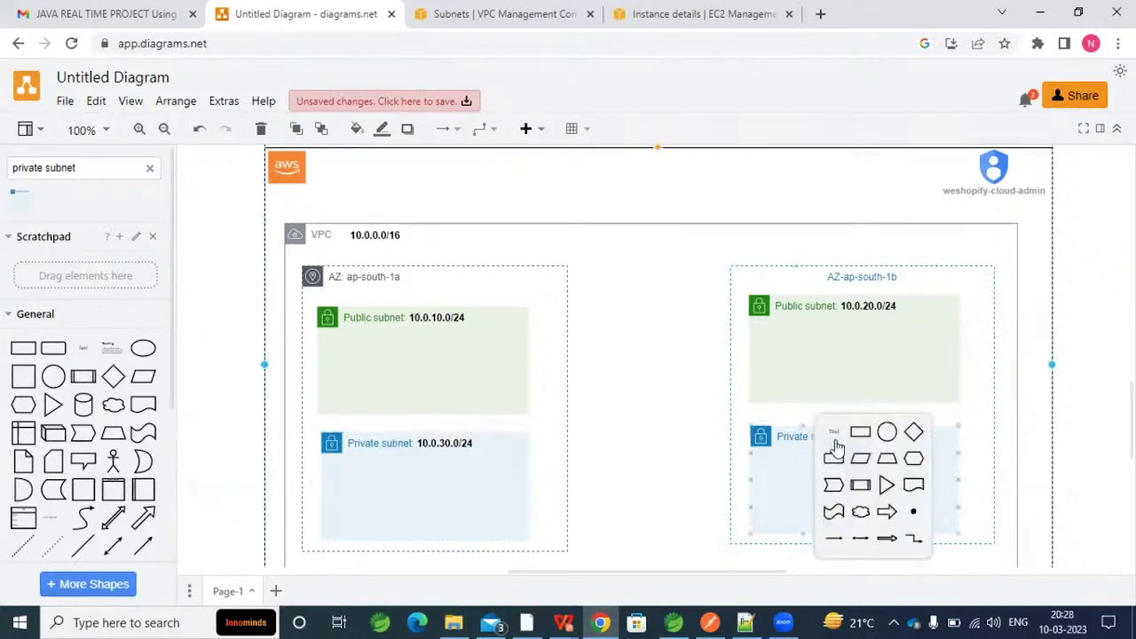
click(794, 437)
double_click(797, 440)
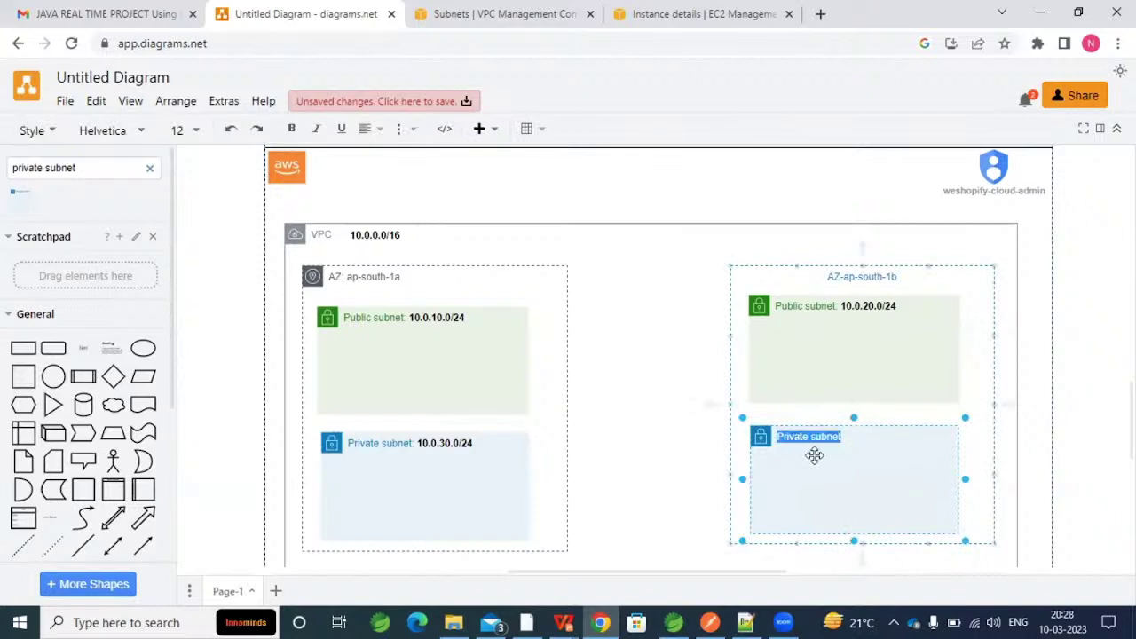
key(Right)
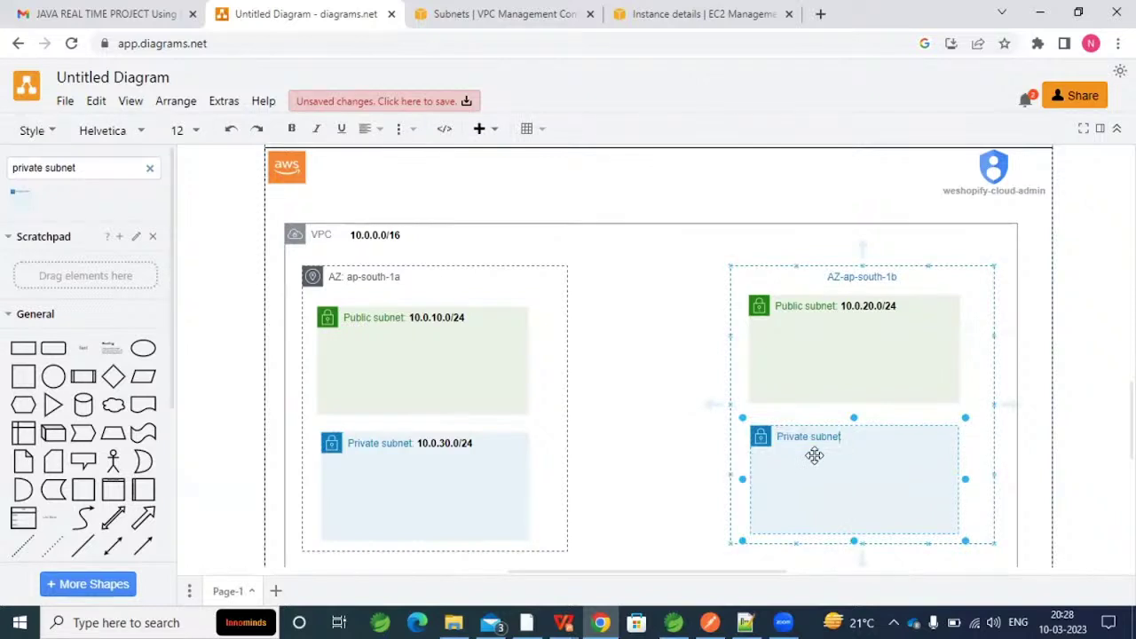
key(ctrl+v)
key(BackSpace)
text(4)
click(669, 471)
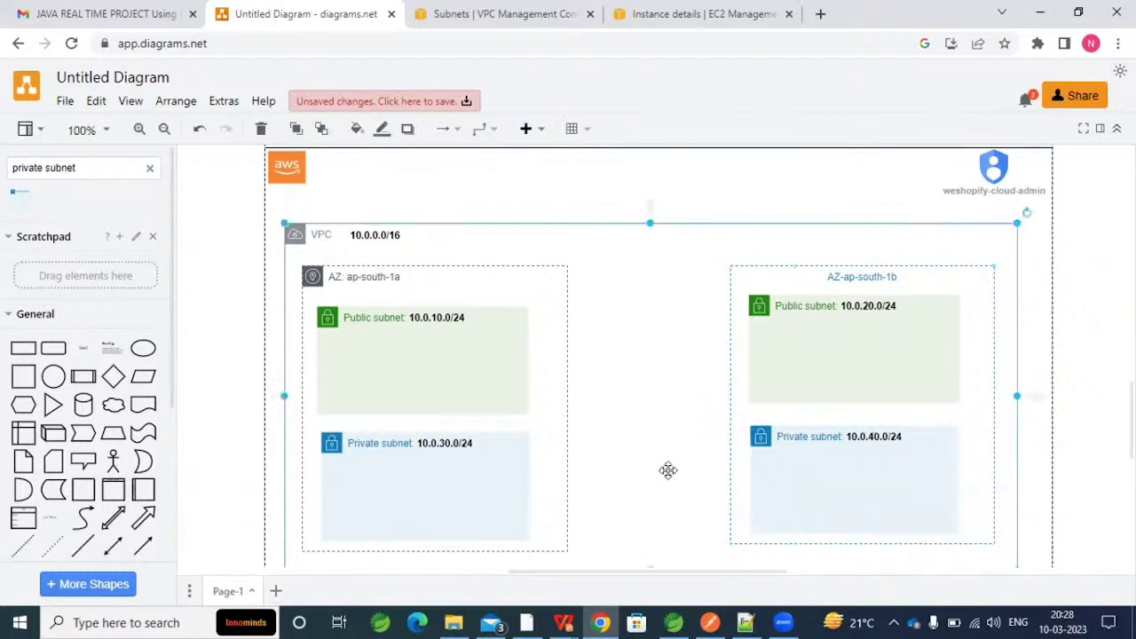
click(364, 235)
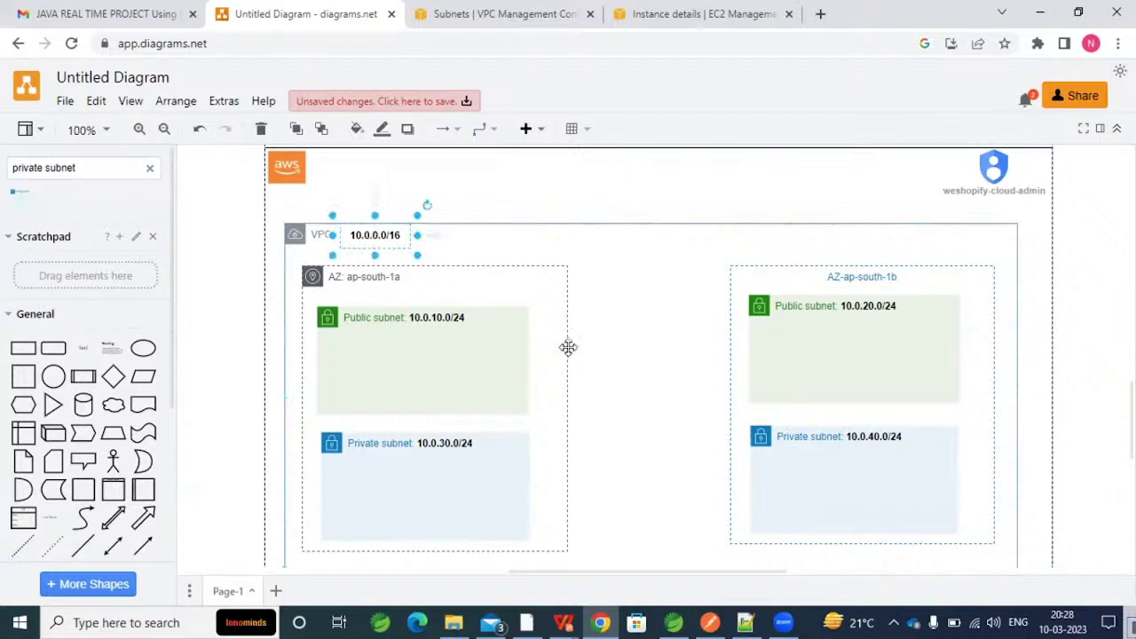
click(837, 456)
click(835, 453)
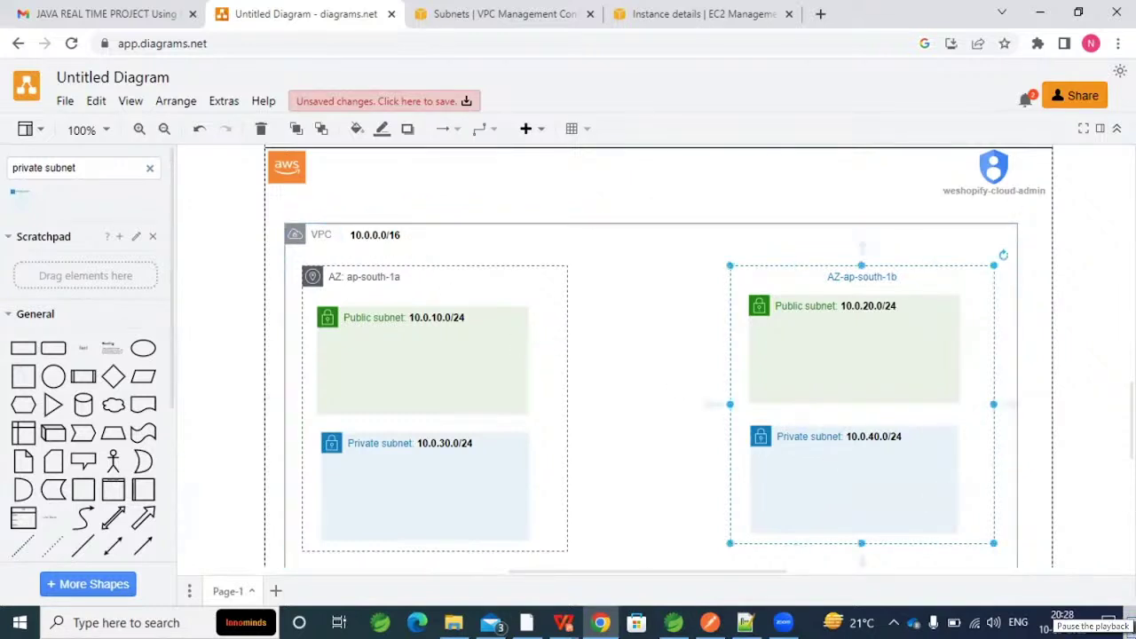
Extend the AZ ap-south-1a zone slightly downward, and stretch its private subnet down a little as well.
scroll(482, 418, down, 1)
scroll(479, 422, down, 1)
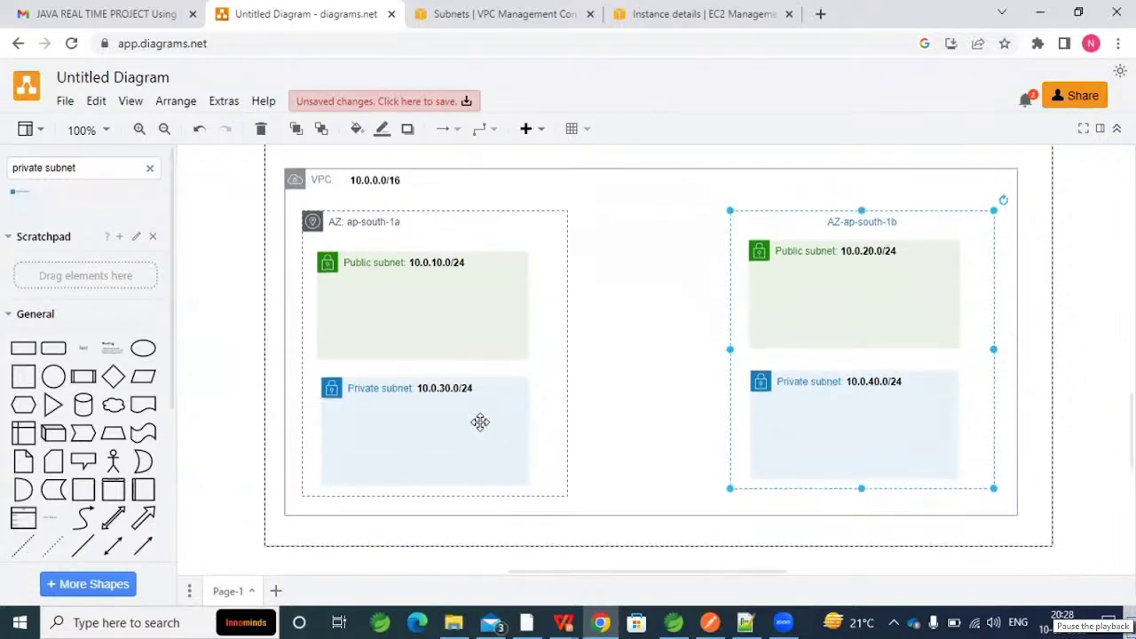
click(436, 494)
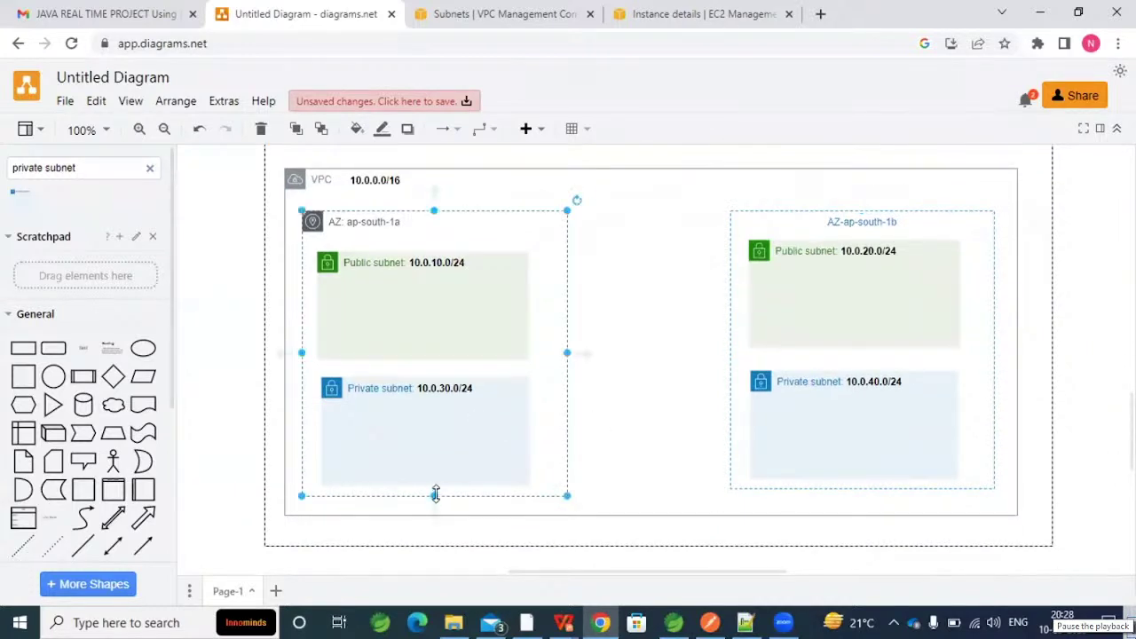
drag(436, 493, 436, 503)
click(436, 428)
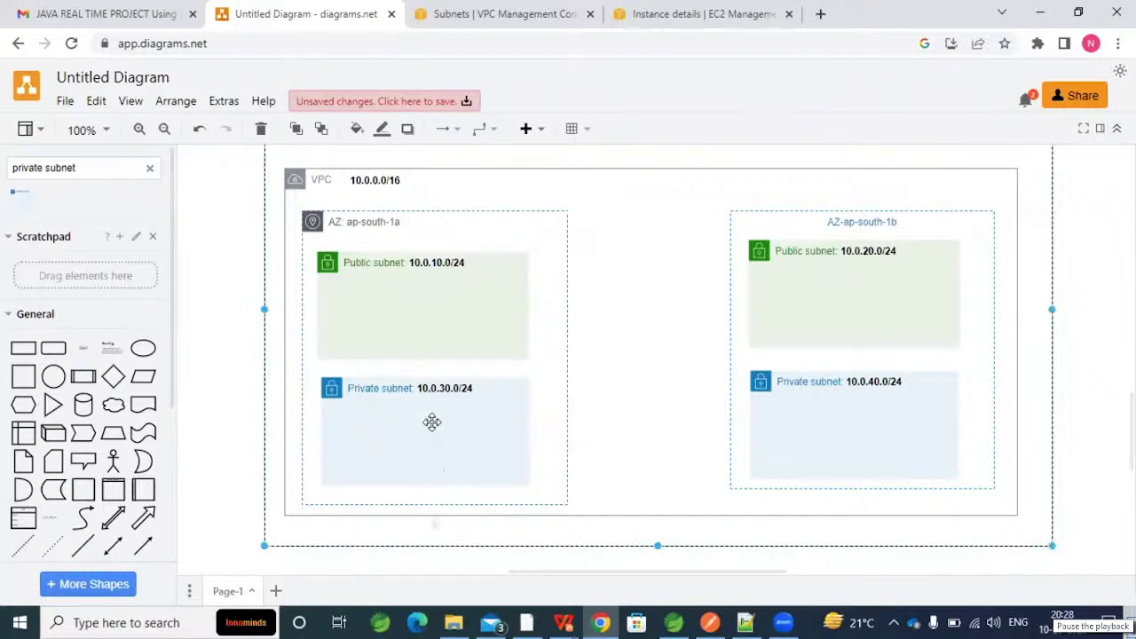
click(358, 398)
click(358, 399)
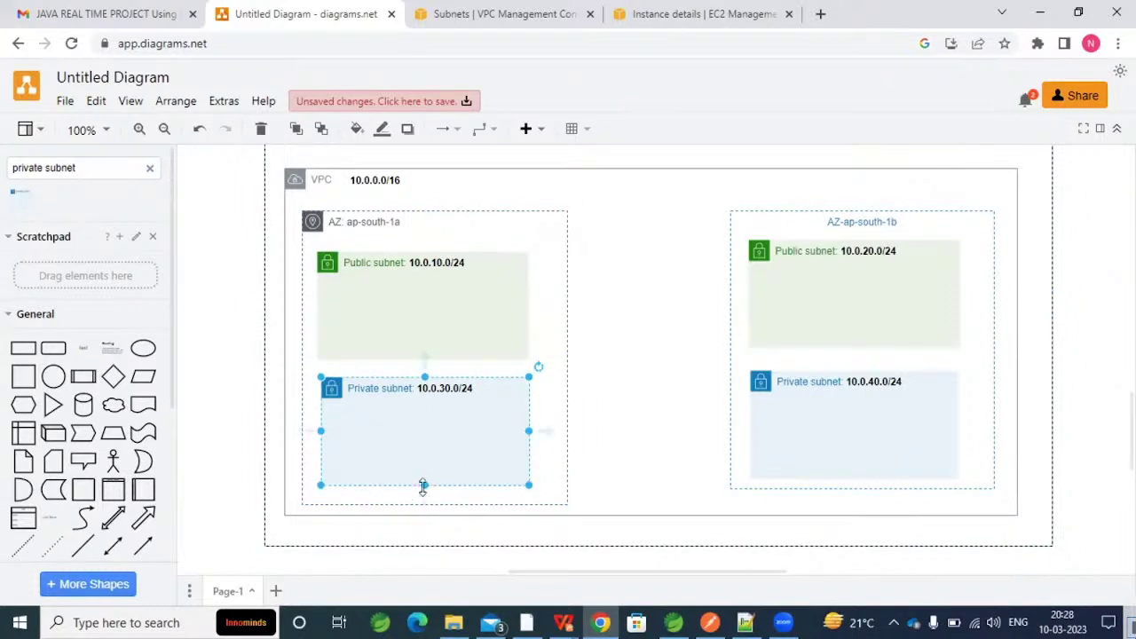
drag(423, 485, 424, 491)
click(765, 374)
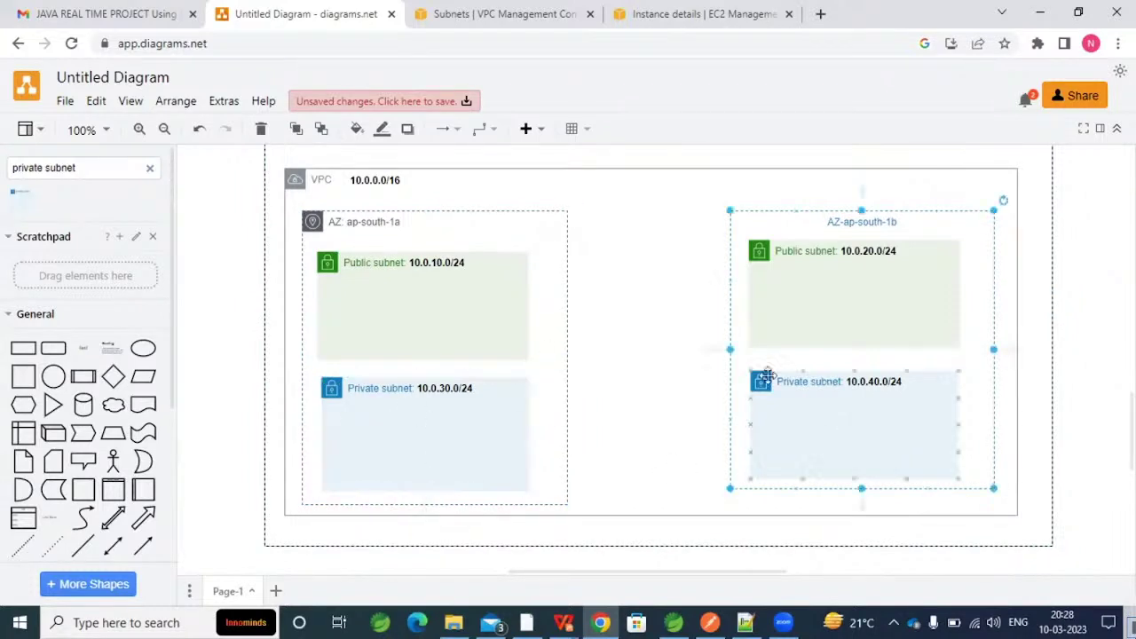
click(763, 376)
click(1106, 423)
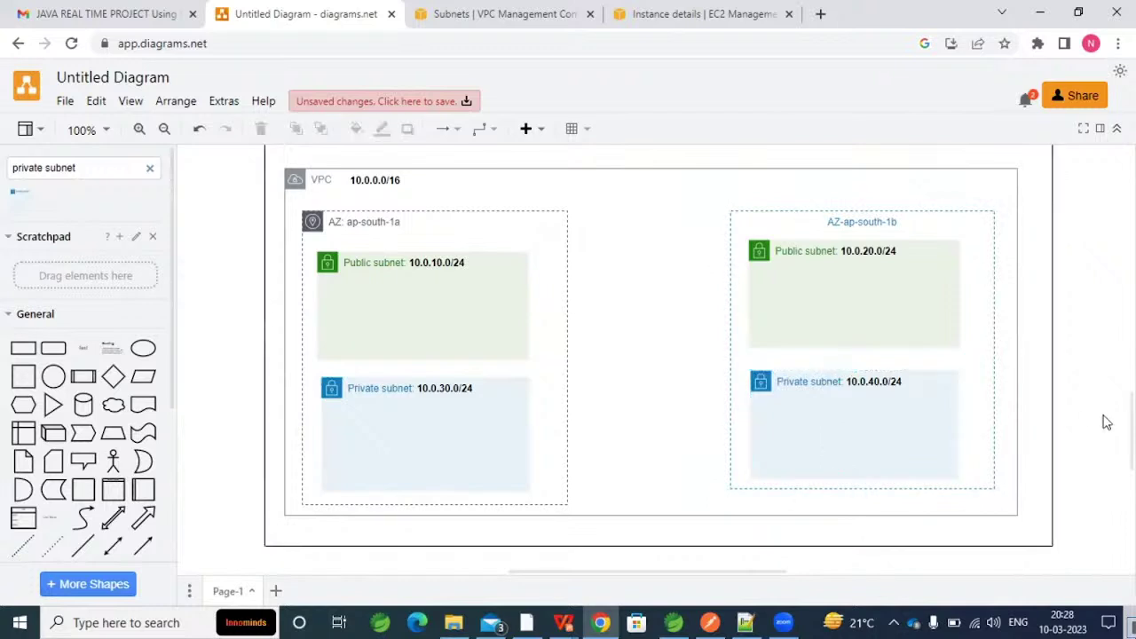
click(410, 416)
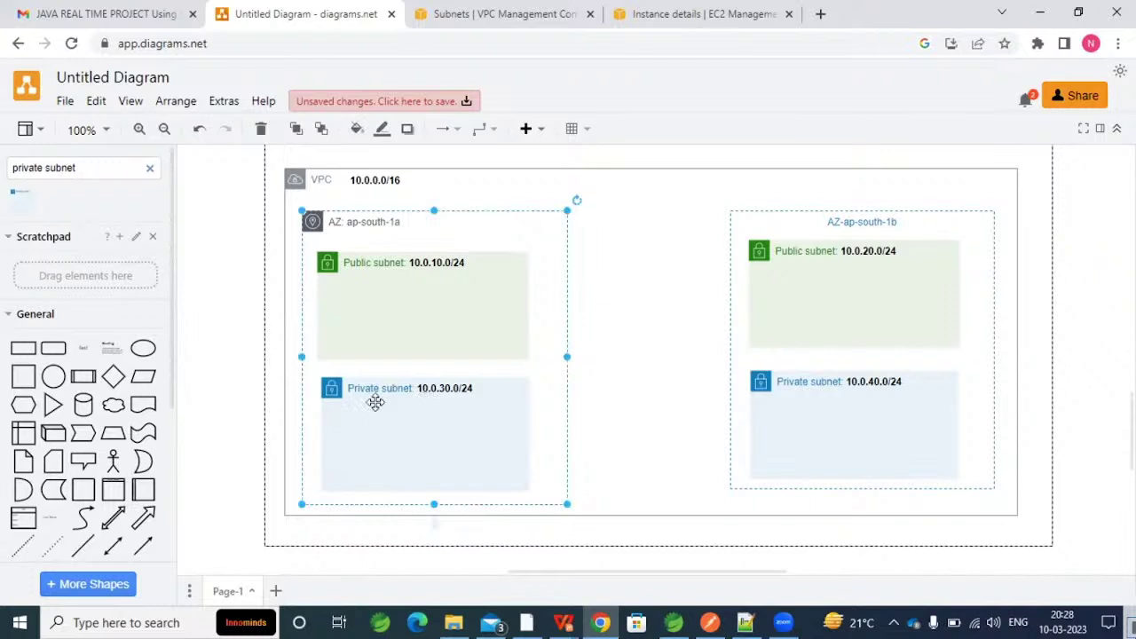
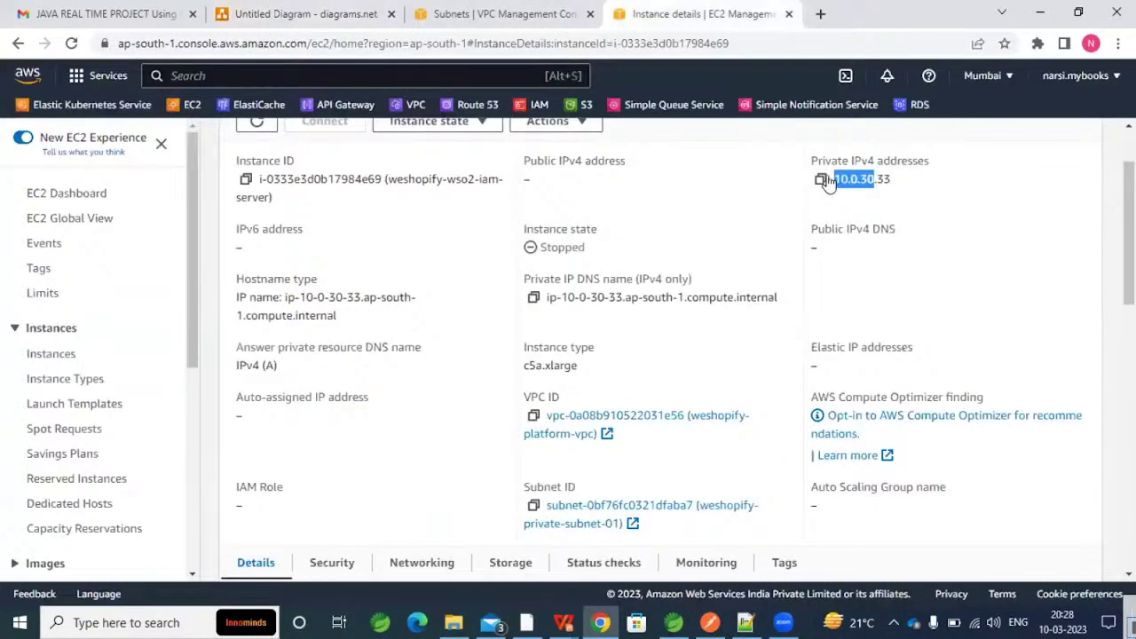
Review the weshopify-wso2-iam-server instance summary in the AWS console, including its name, private IPv4 address, VPC and subnet.
scroll(386, 185, up, 1)
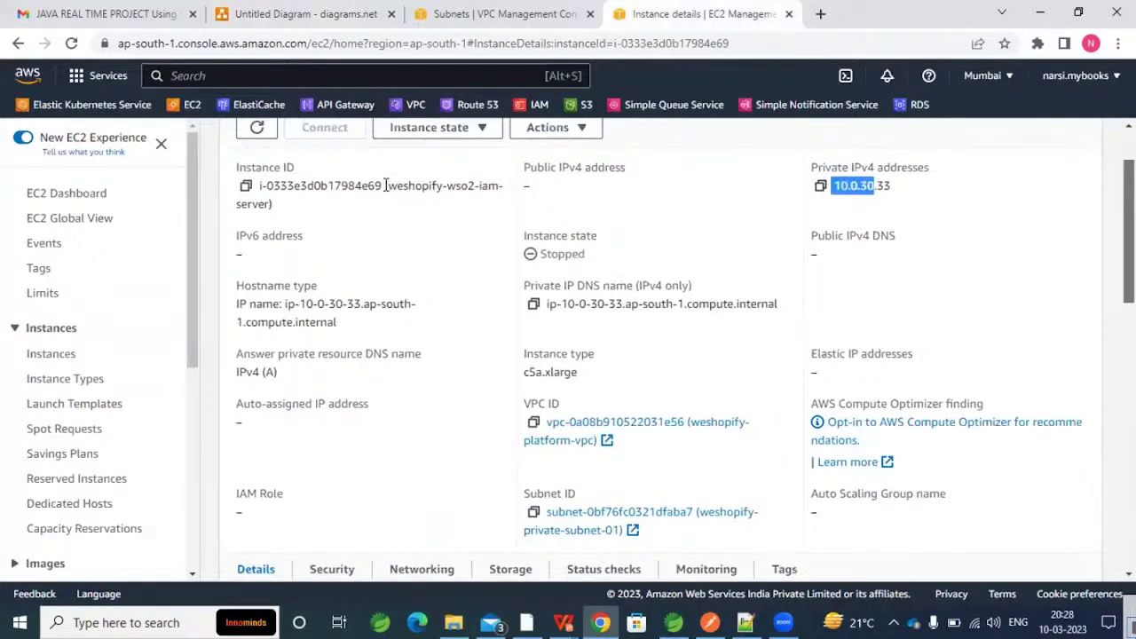
scroll(385, 186, up, 2)
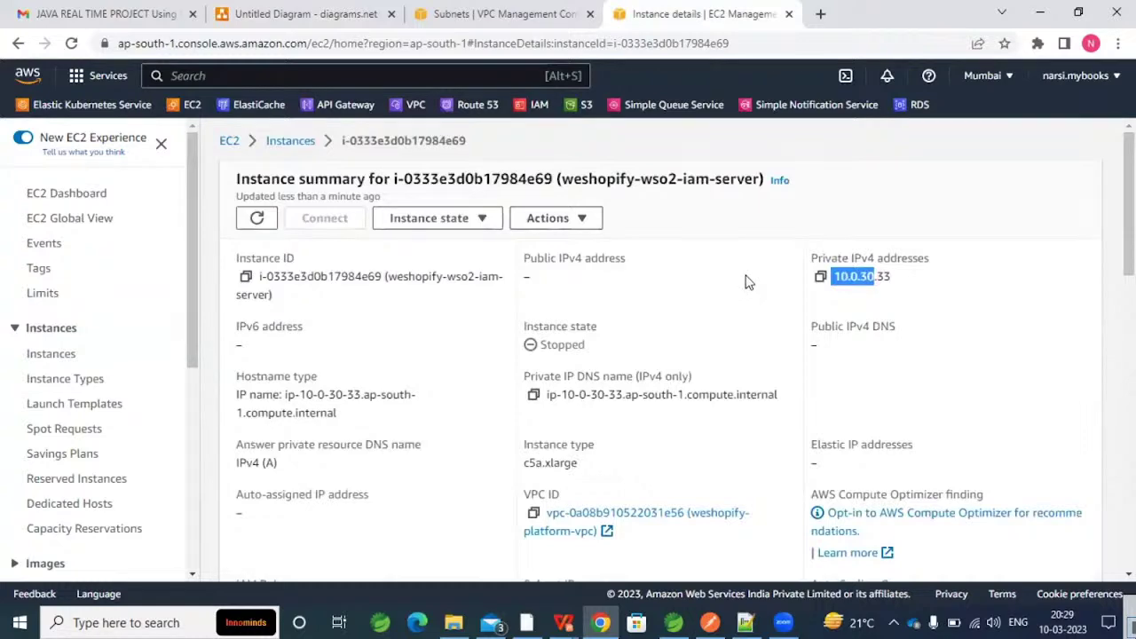
drag(739, 179, 607, 178)
drag(737, 178, 754, 179)
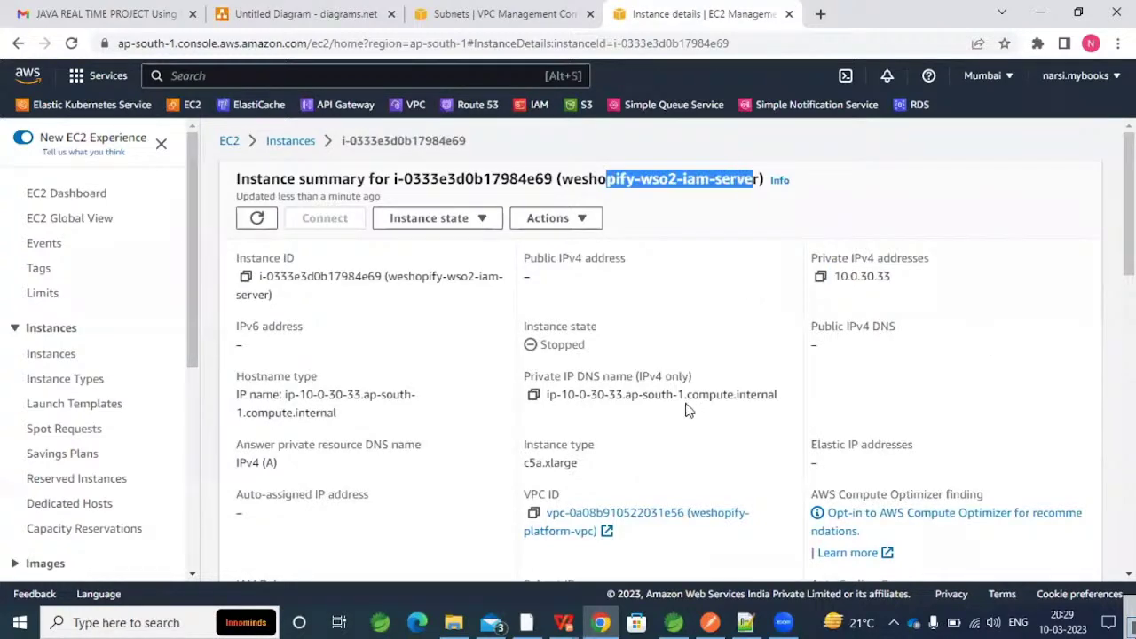
scroll(591, 406, down, 2)
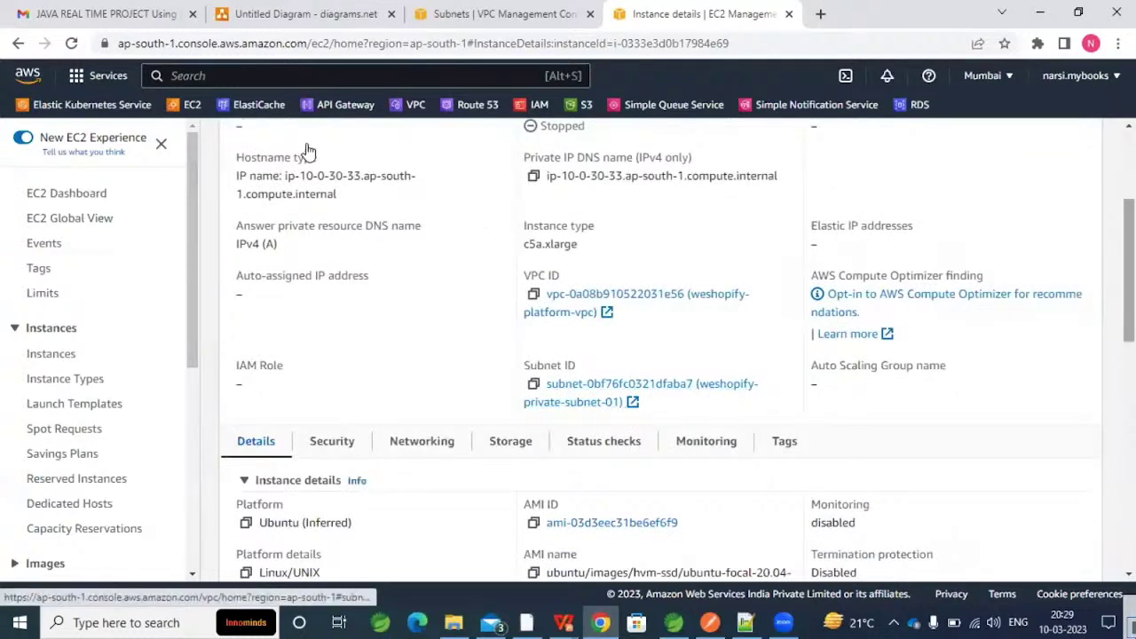
scroll(364, 386, up, 2)
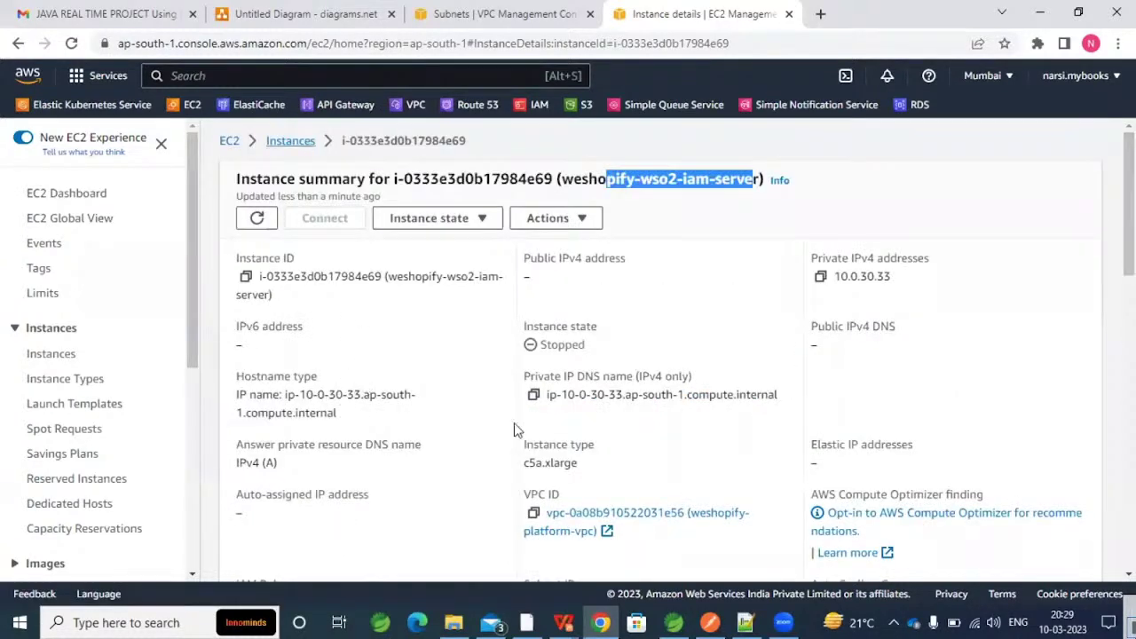
Open the redis-cache-server instance details to check its private IPv4 address, and compare it with the private subnets in the diagram.
key(alt+Left)
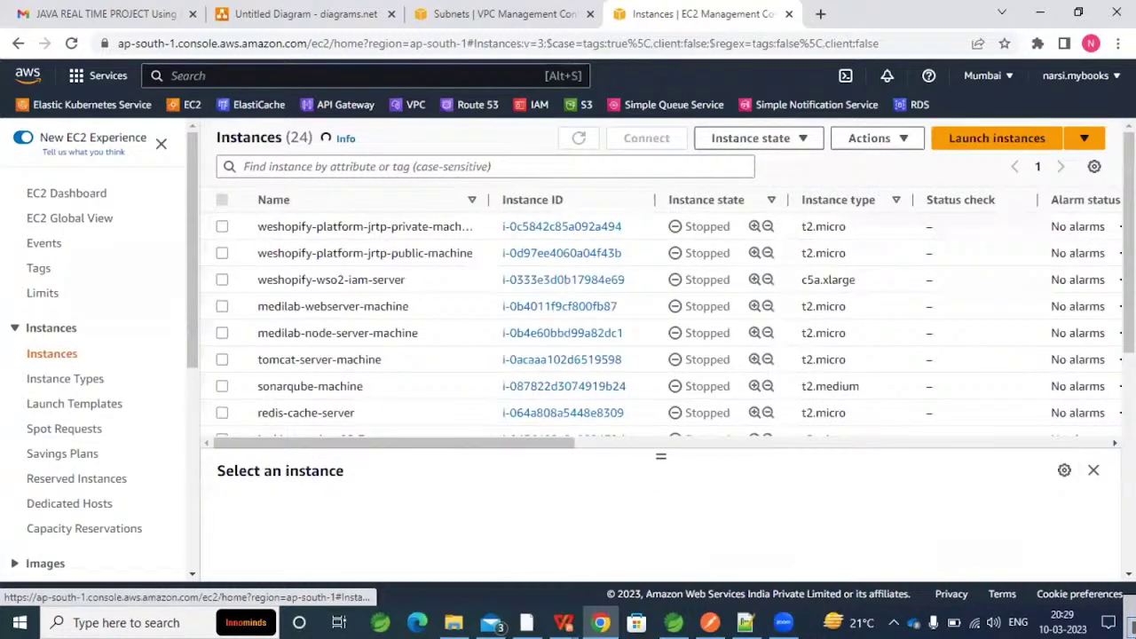
key(alt+Right)
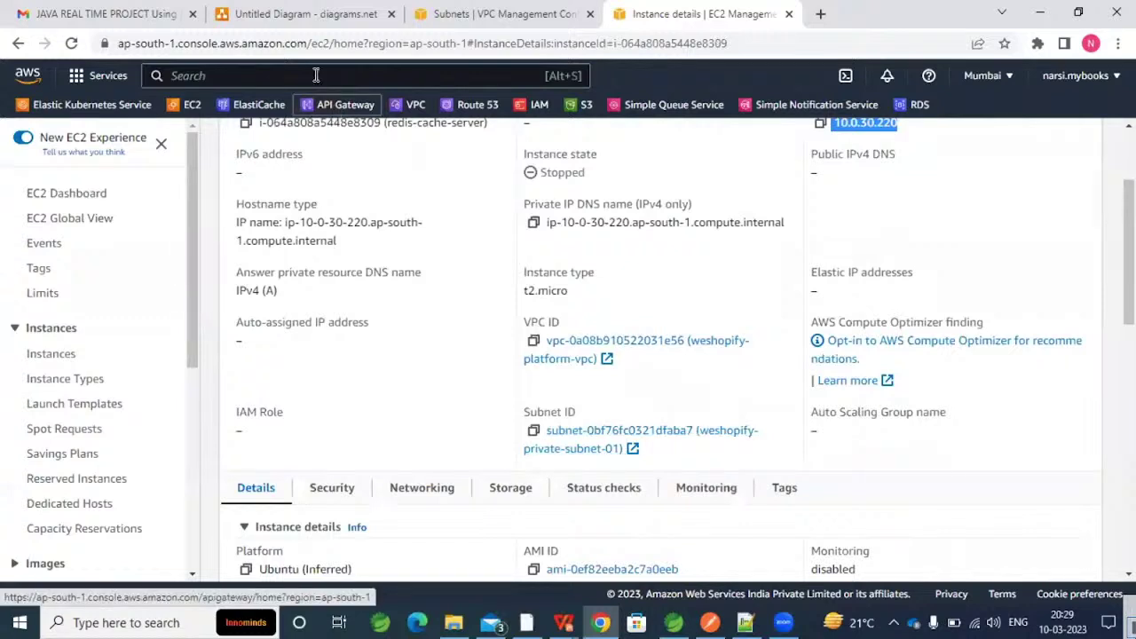
key(ctrl+2)
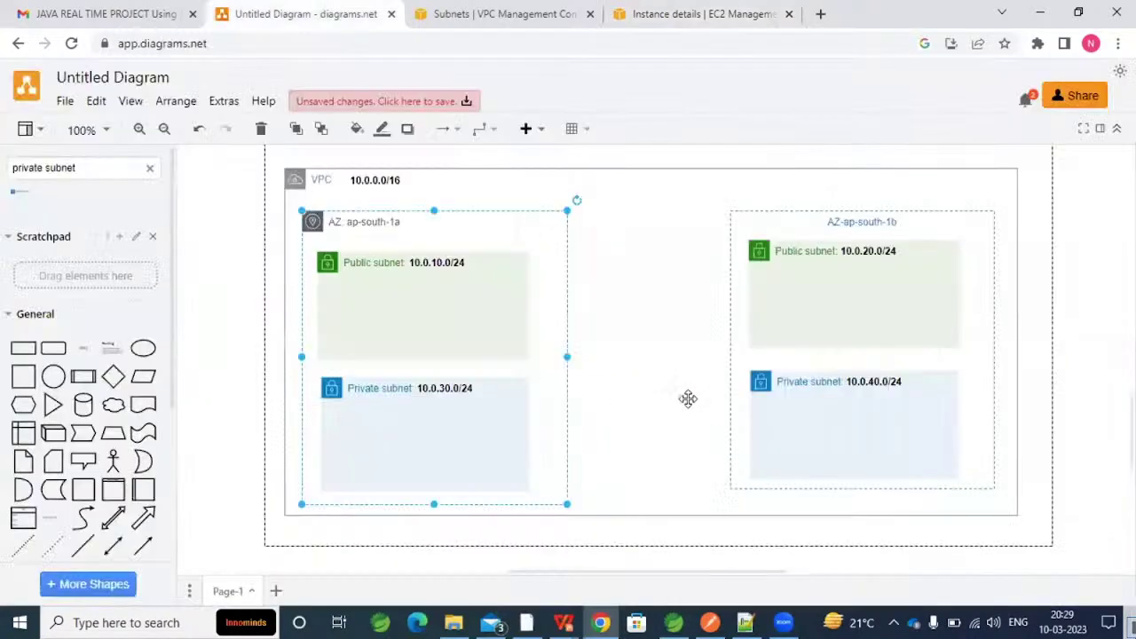
click(688, 398)
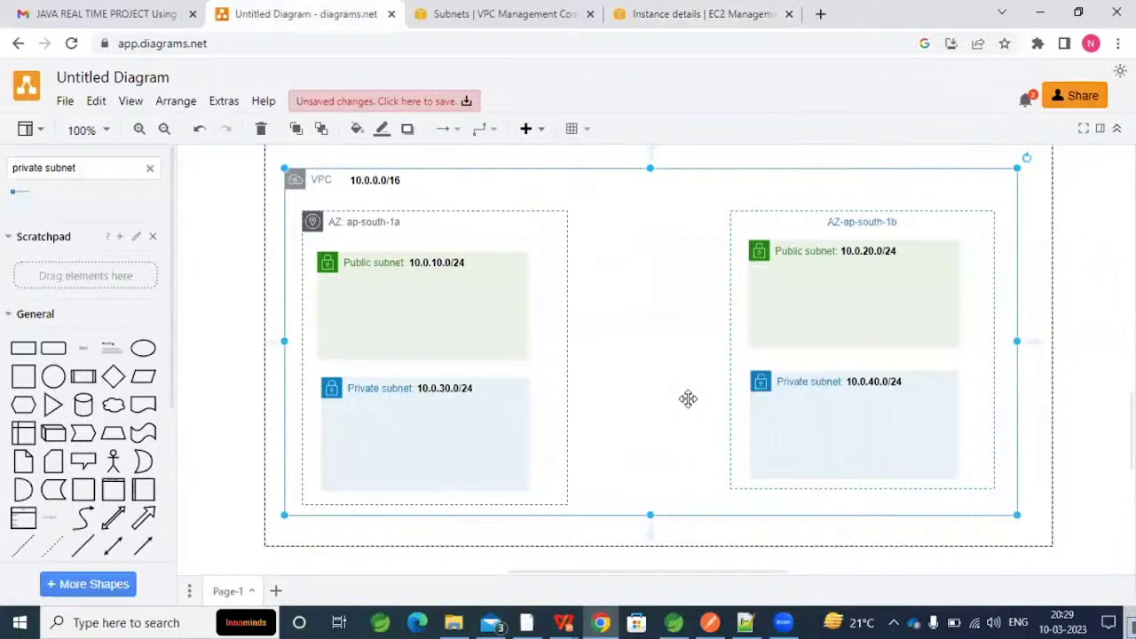
click(409, 389)
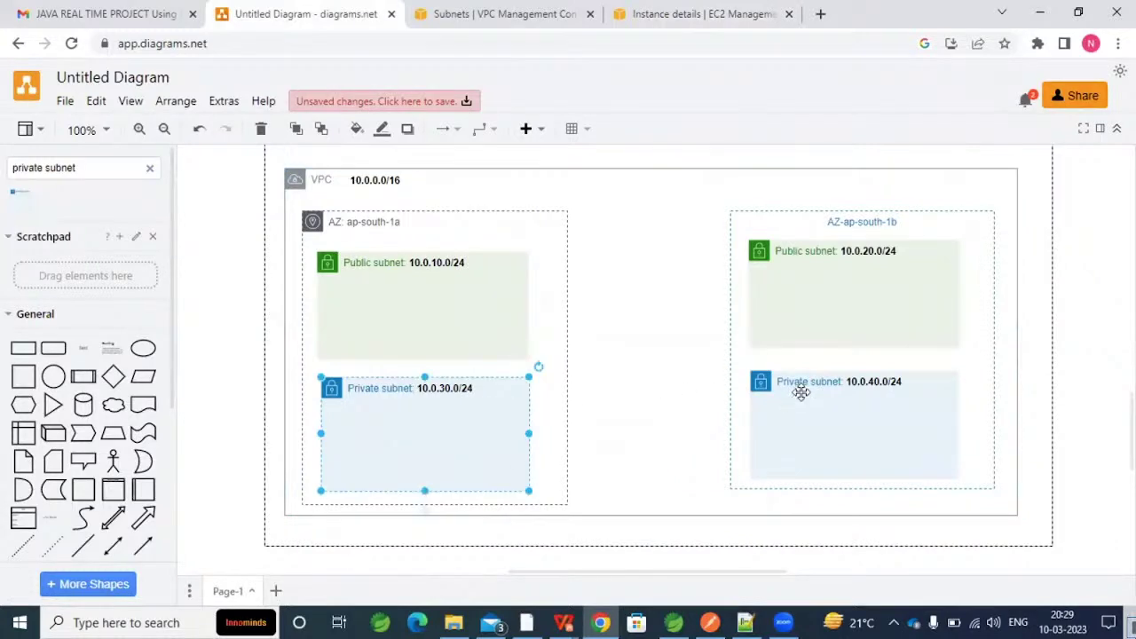
click(776, 380)
click(764, 380)
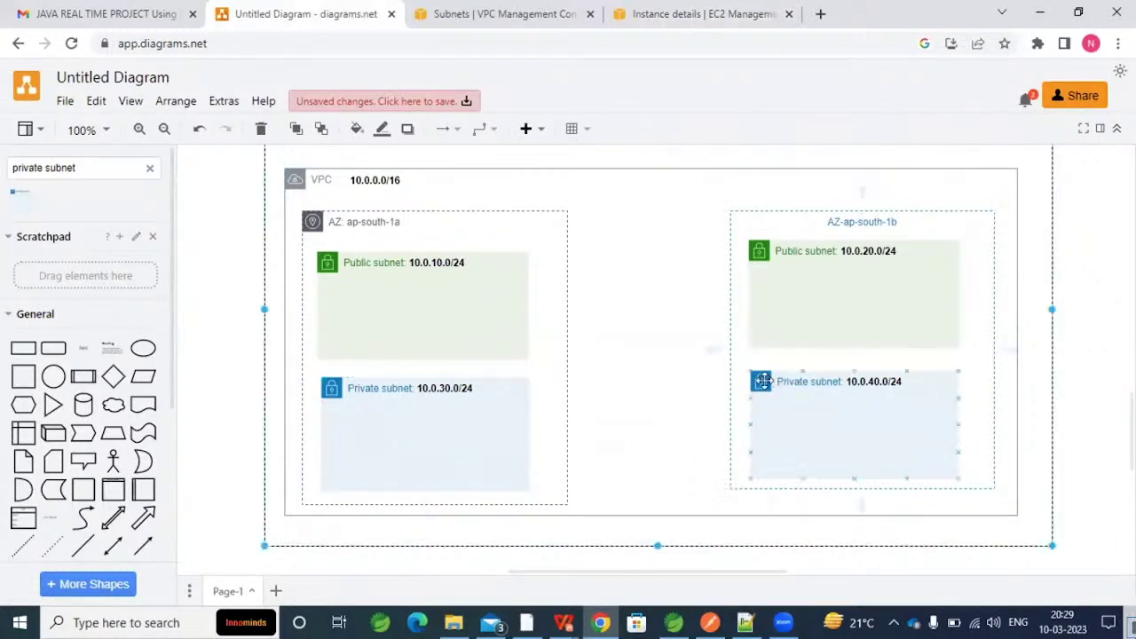
click(671, 387)
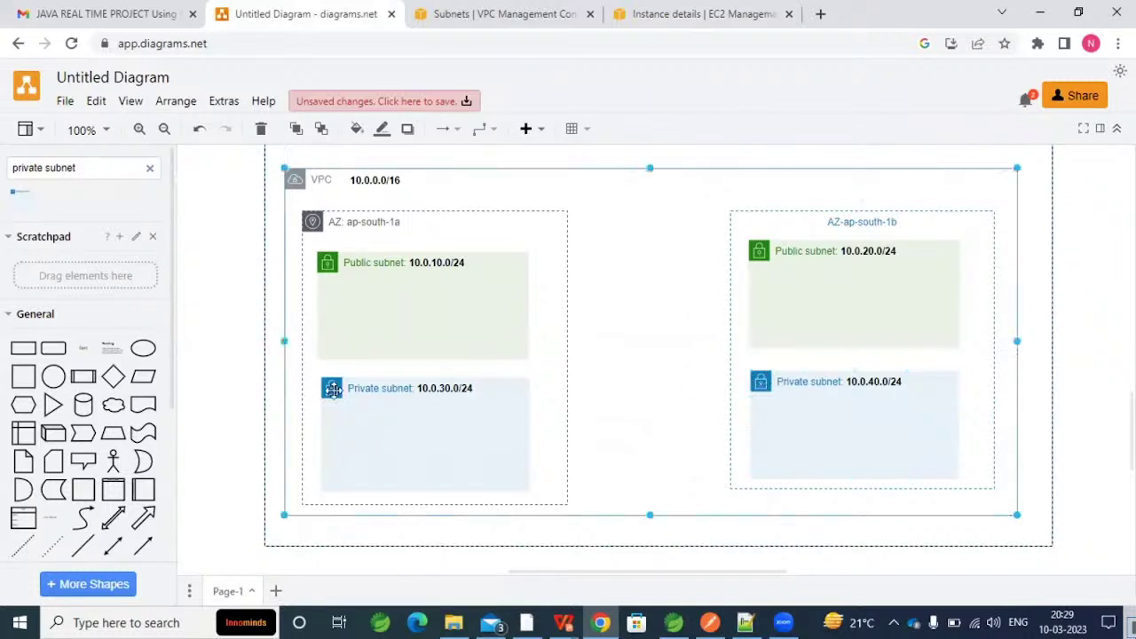
key(Tab)
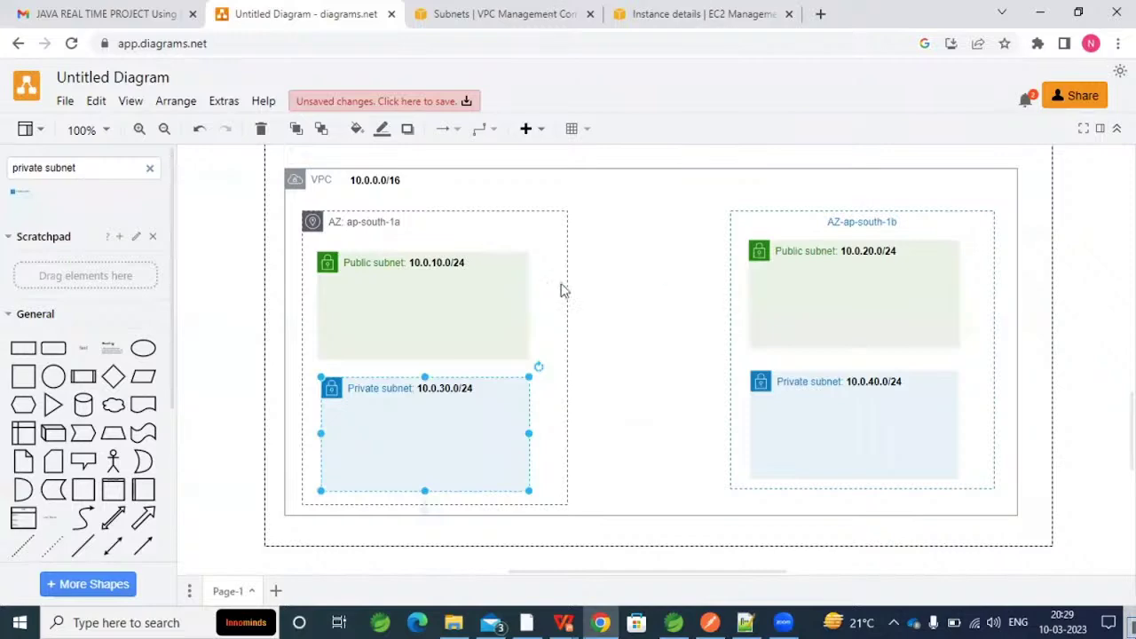
Examine the public IPv4 address field in the redis-cache-server instance summary in the AWS console.
key(ctrl+Tab)
key(ctrl+Tab)
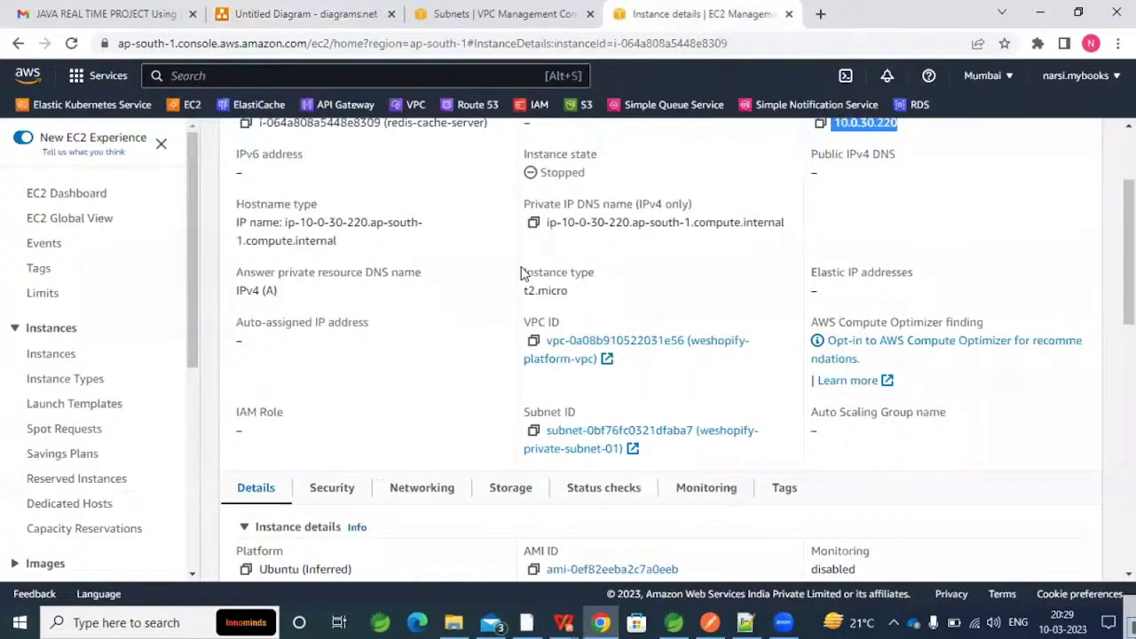
scroll(633, 278, up, 3)
triple_click(634, 279)
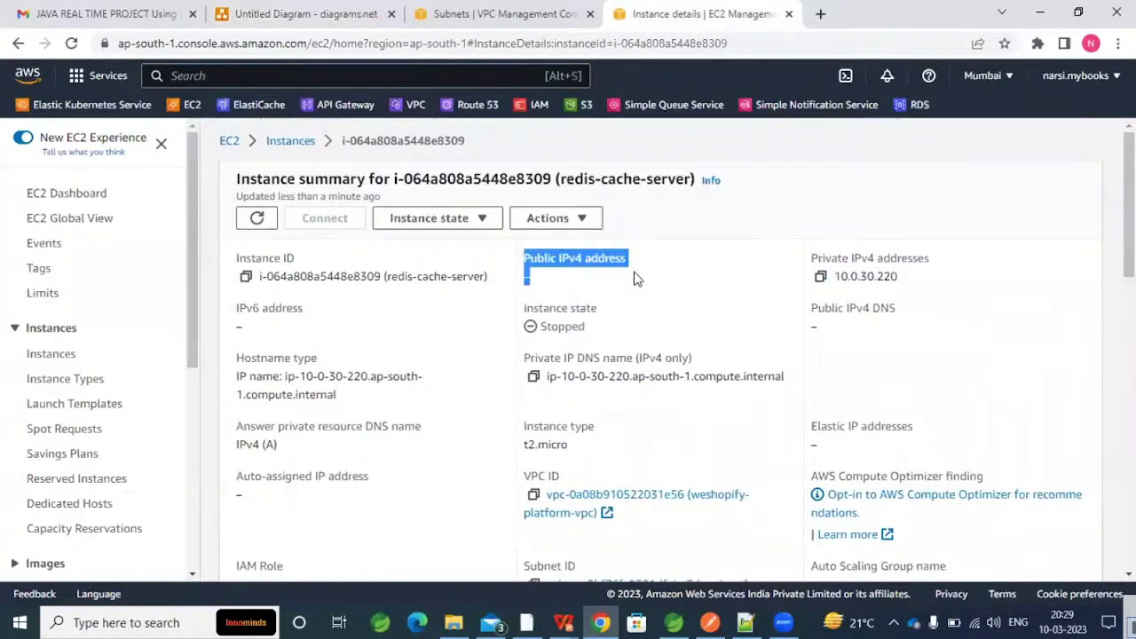
click(846, 79)
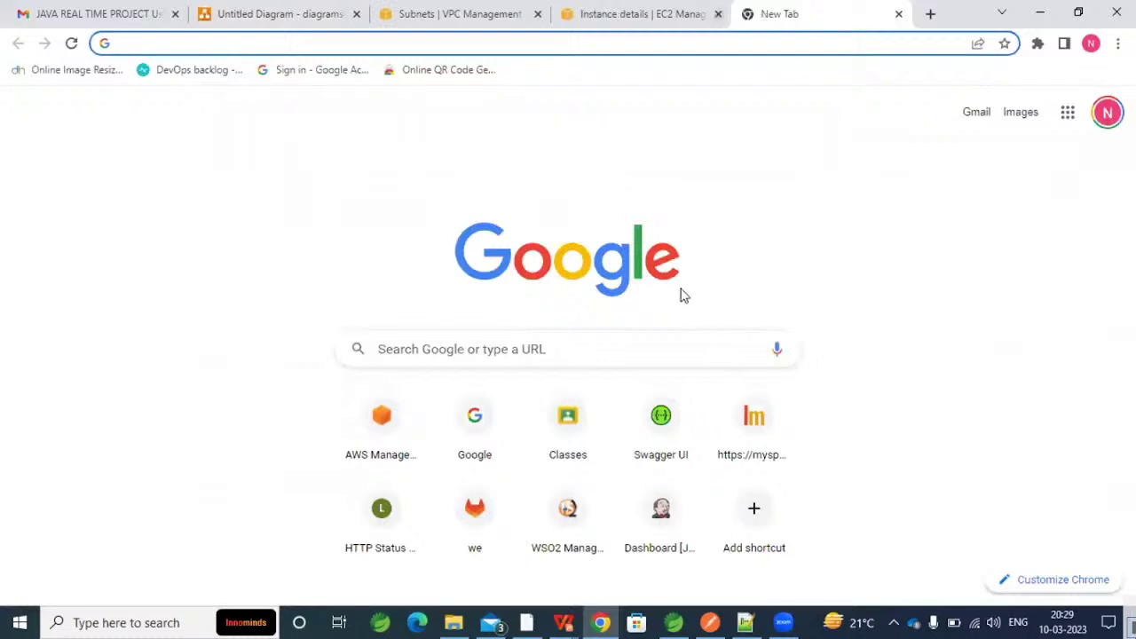
key(ctrl+shift+Tab)
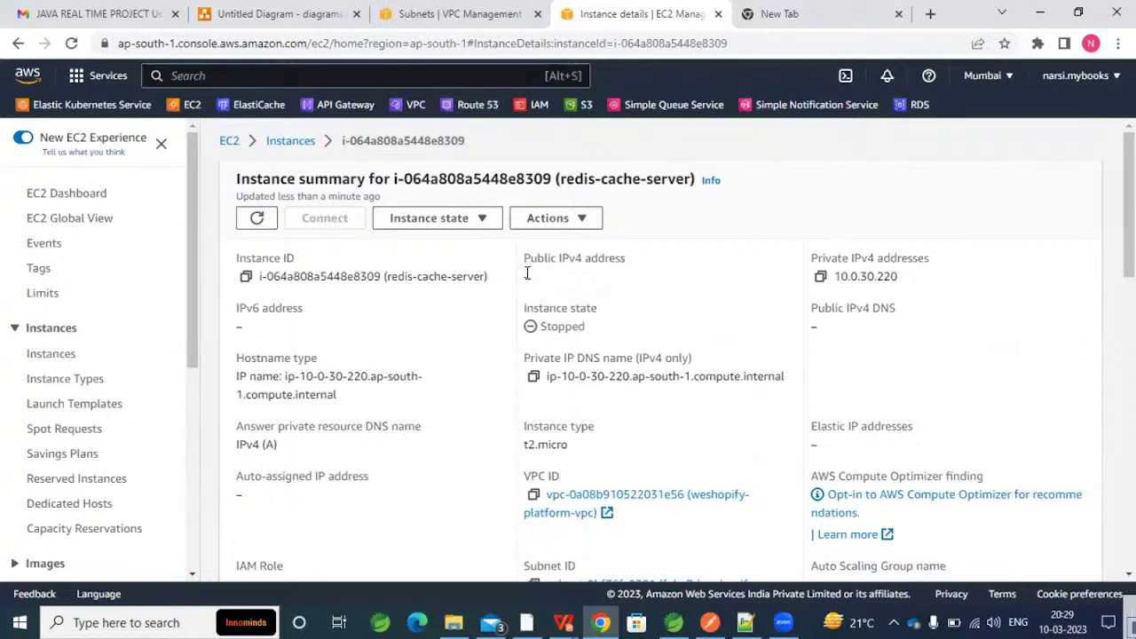
drag(524, 271, 675, 278)
click(573, 278)
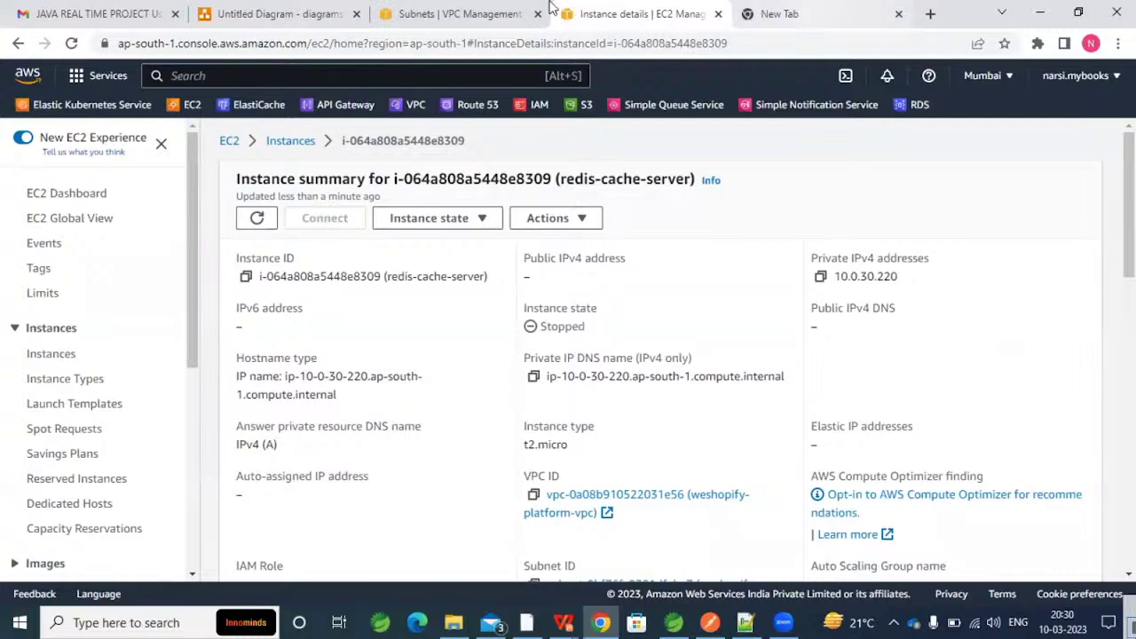
click(791, 14)
key(ctrl+shift+Tab)
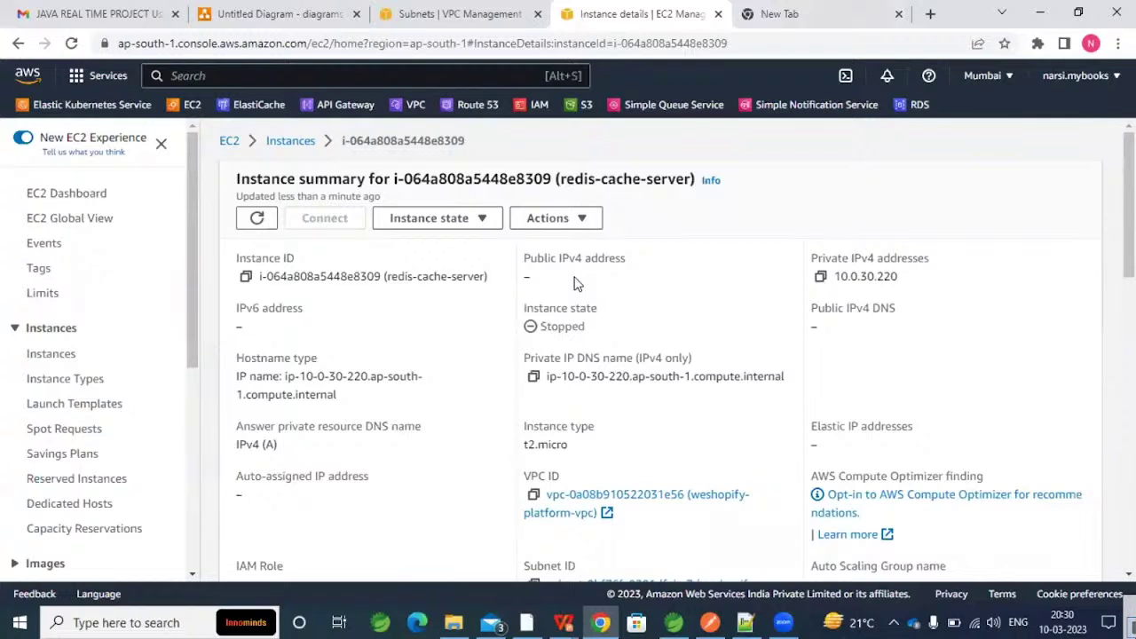
triple_click(522, 271)
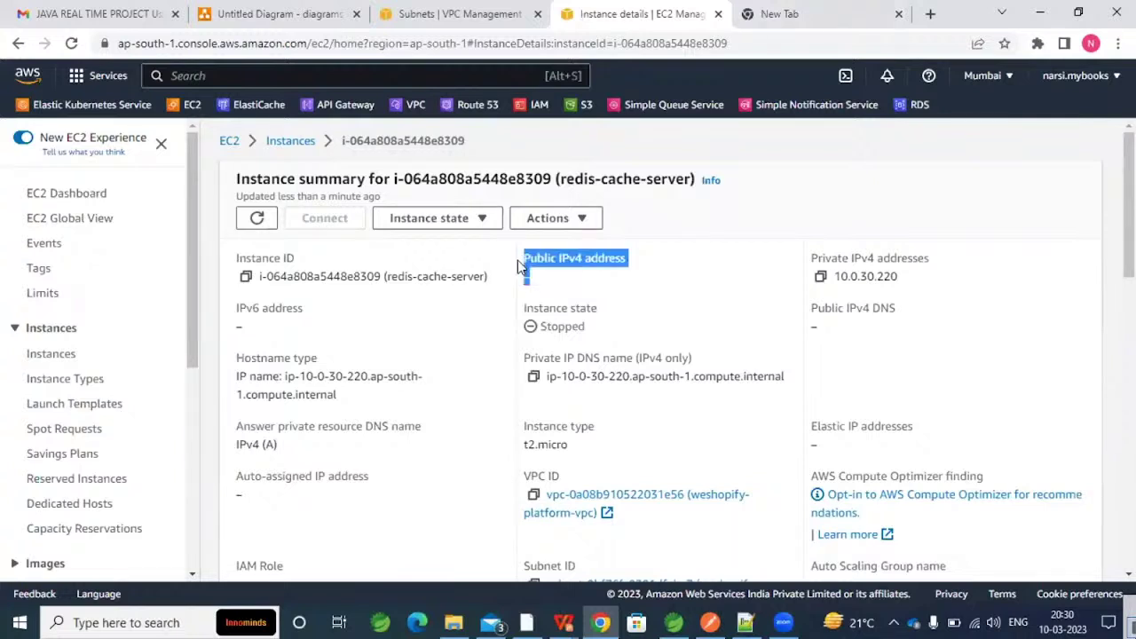
click(745, 296)
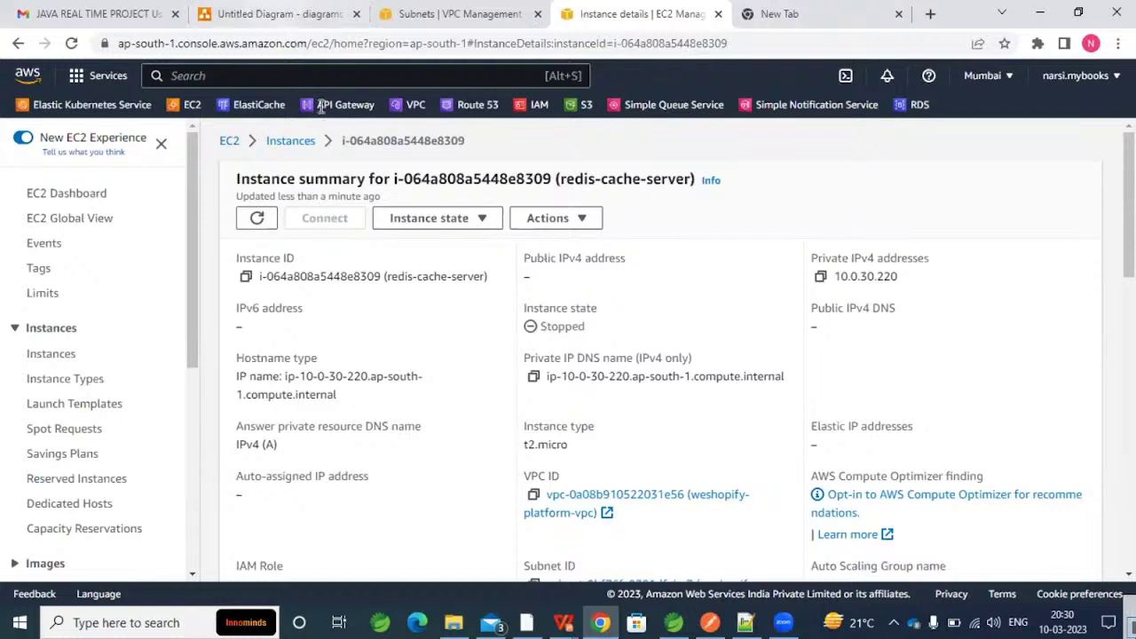
In the diagram, search the shapes for "load balancer" and place an orange Application Load Balancer icon at the middle of the VPC's upper border.
key(ctrl+2)
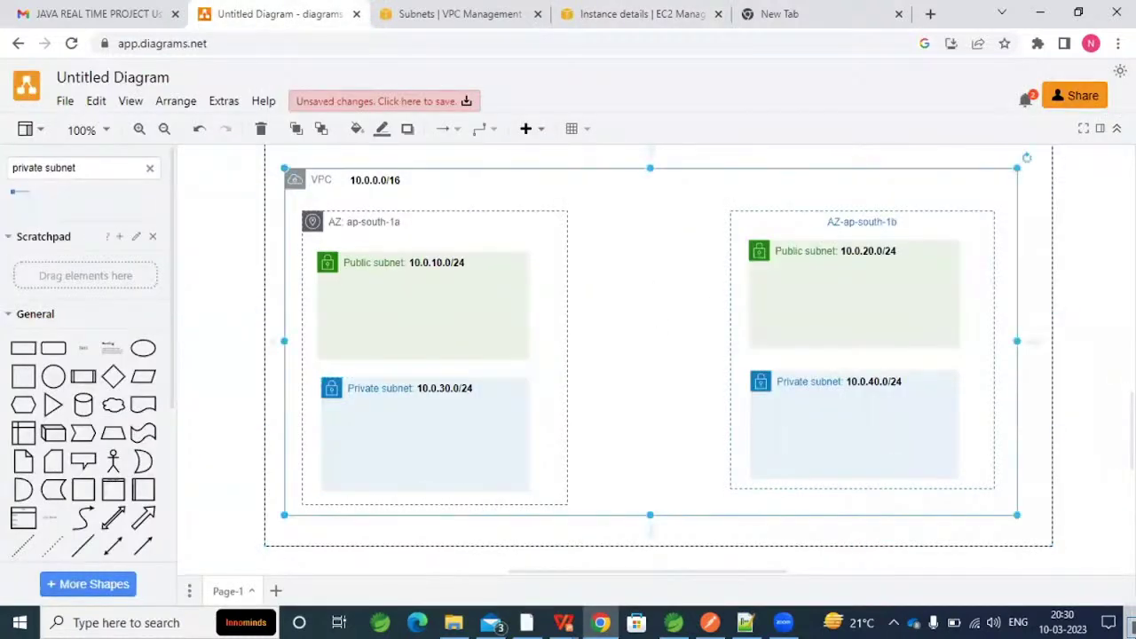
scroll(648, 292, up, 2)
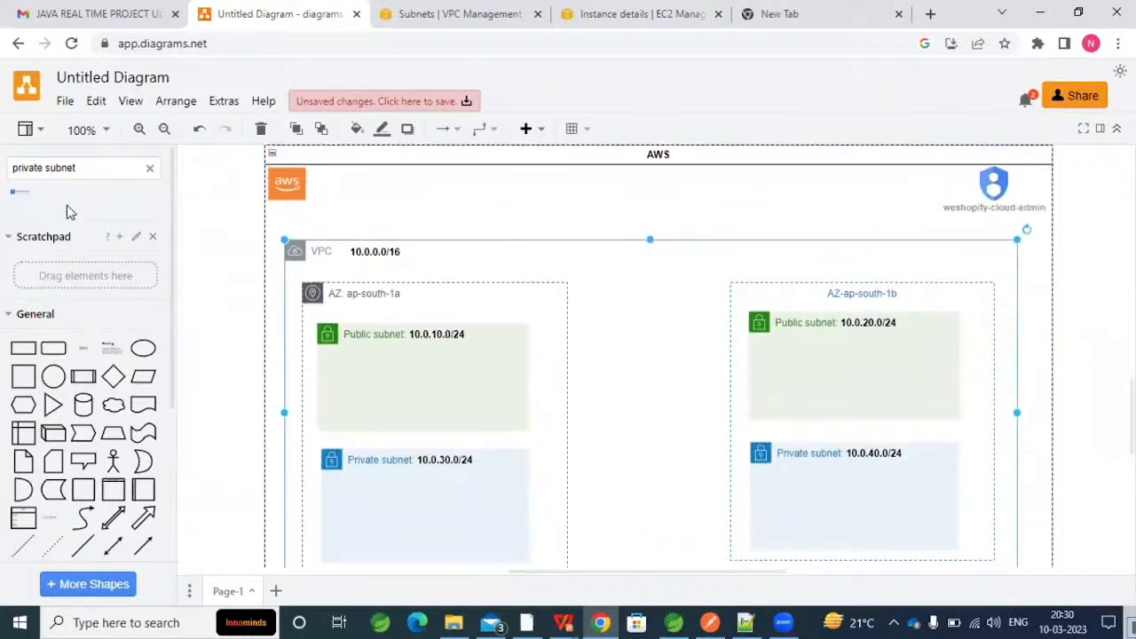
triple_click(7, 168)
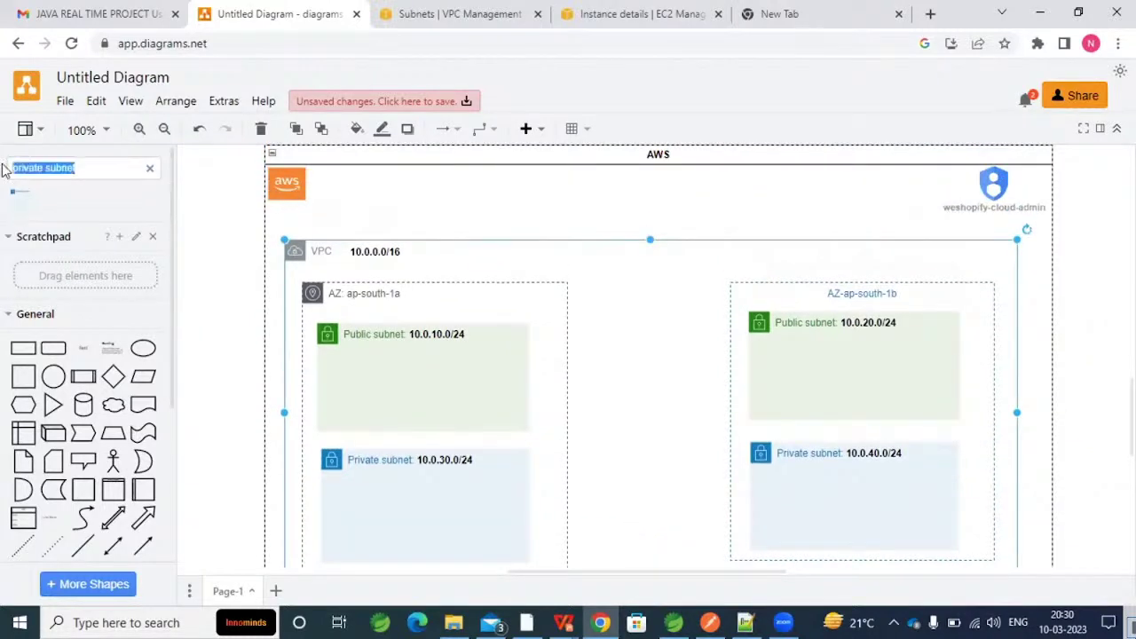
text(load ba)
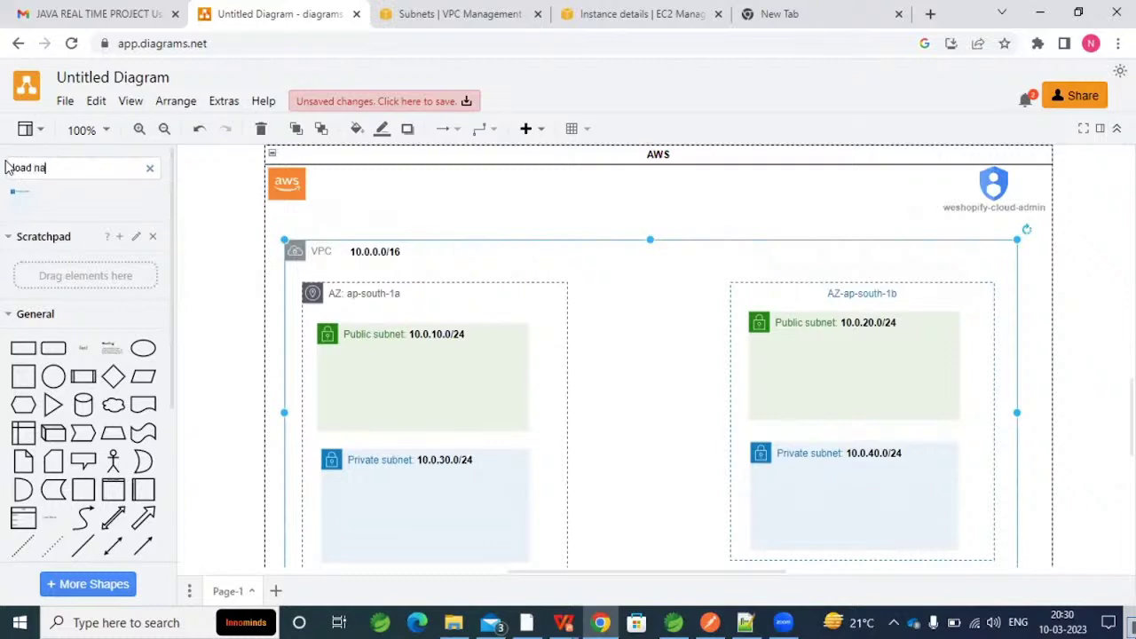
key(BackSpace)
key(BackSpace)
key(BackSpace)
text(balancer)
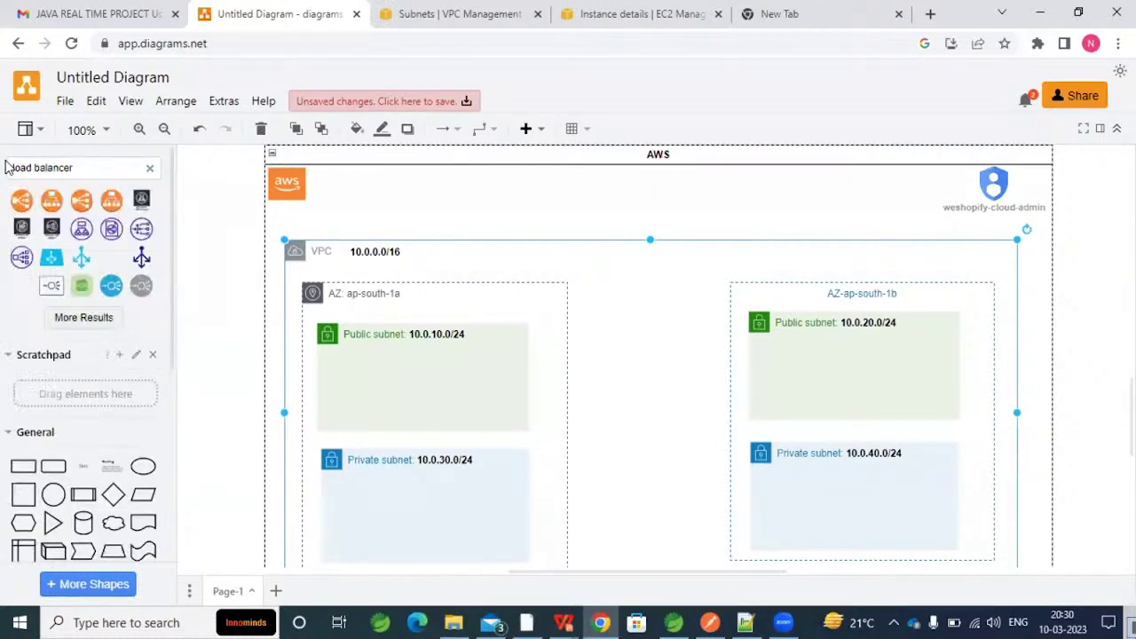
mouse_move(147, 211)
drag(147, 212, 652, 319)
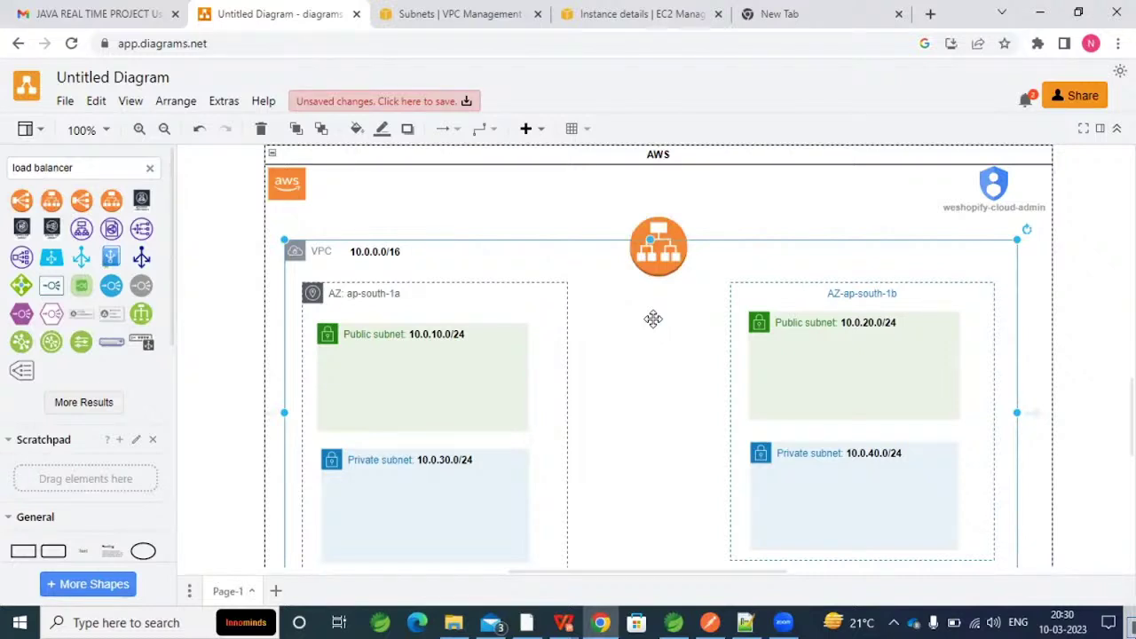
click(653, 261)
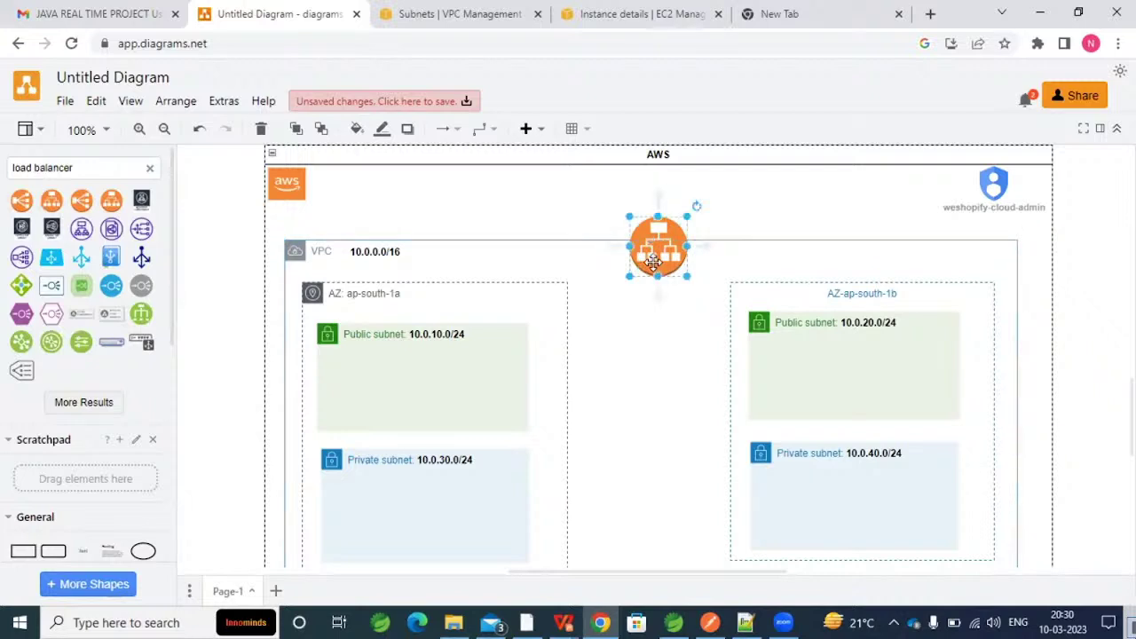
click(643, 350)
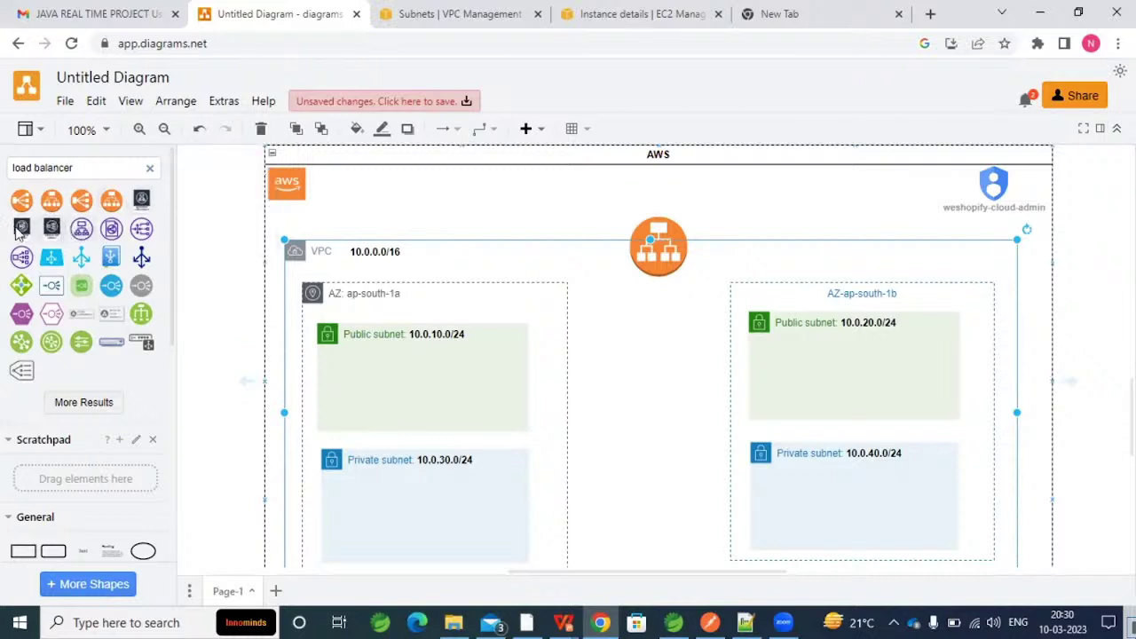
Compare the available load balancer shapes, and move the placed Application Load Balancer icon up so it sits just above the VPC's upper border.
mouse_move(18, 233)
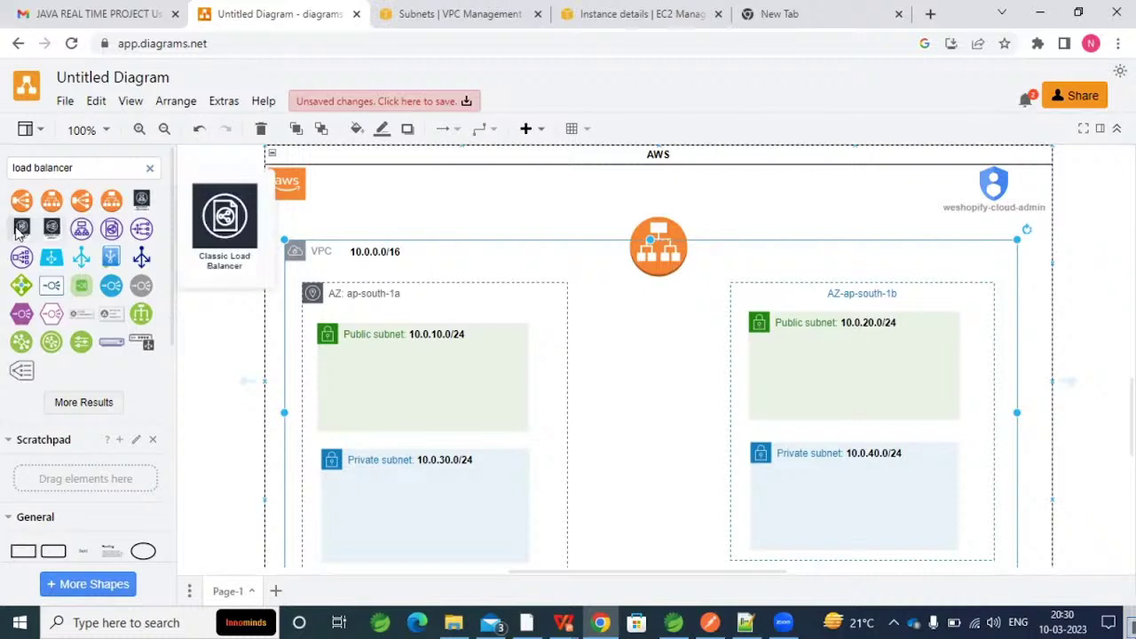
mouse_move(62, 230)
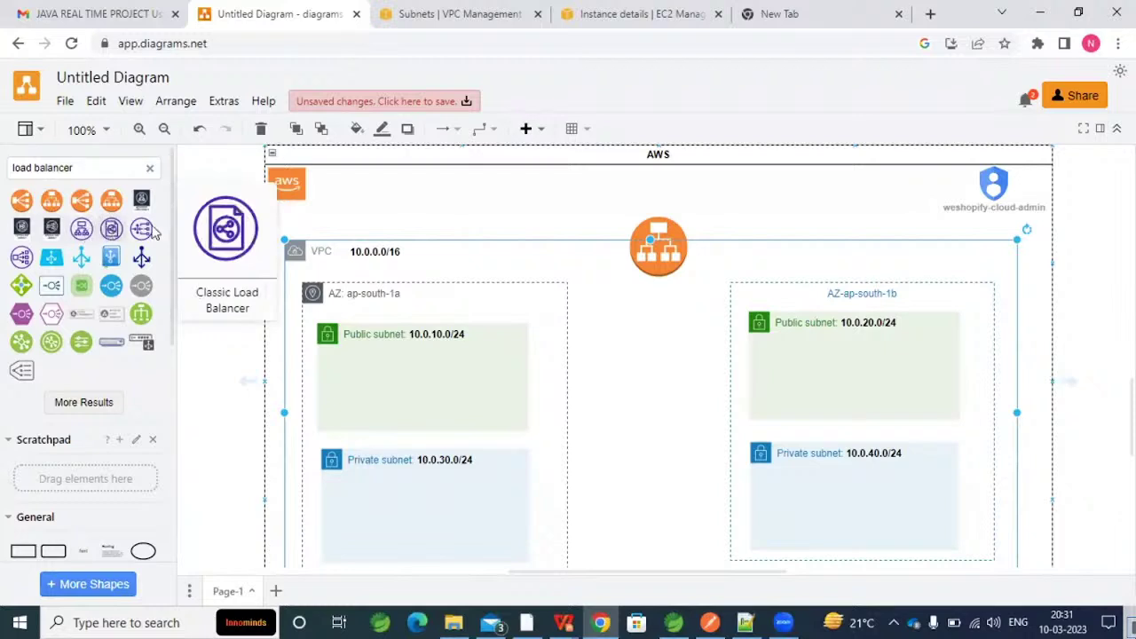
mouse_move(146, 230)
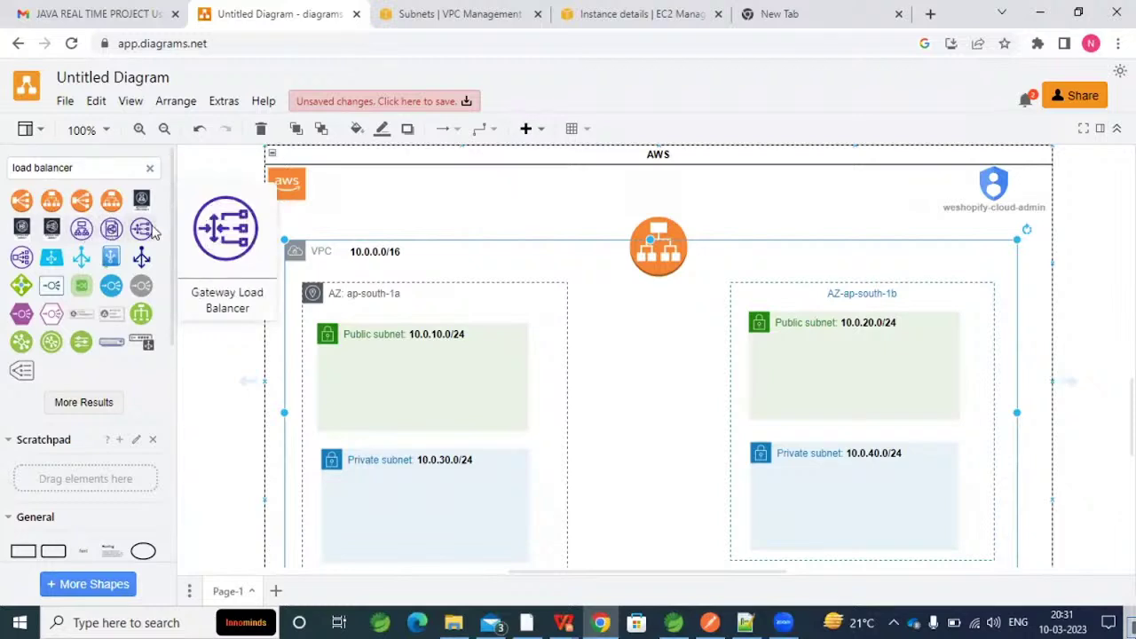
mouse_move(21, 257)
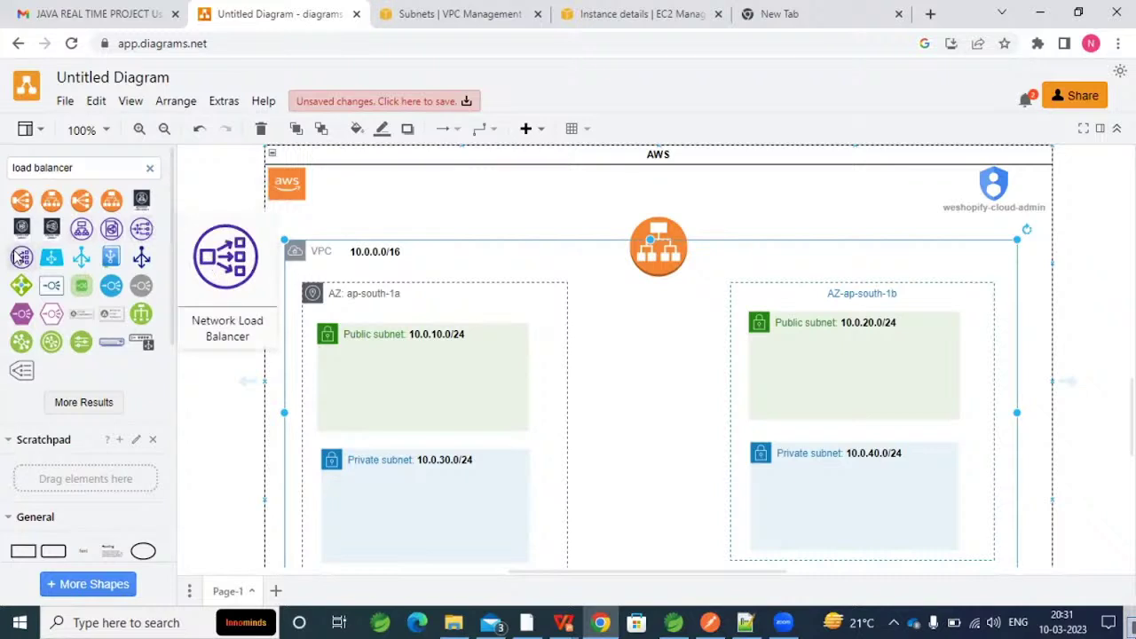
mouse_move(51, 211)
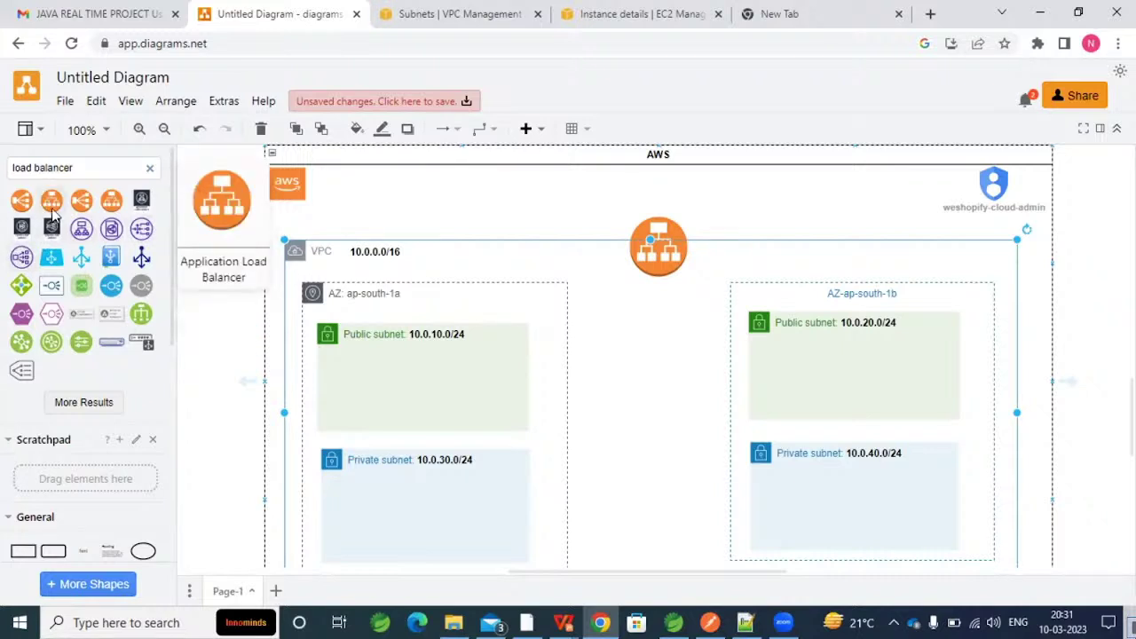
click(228, 233)
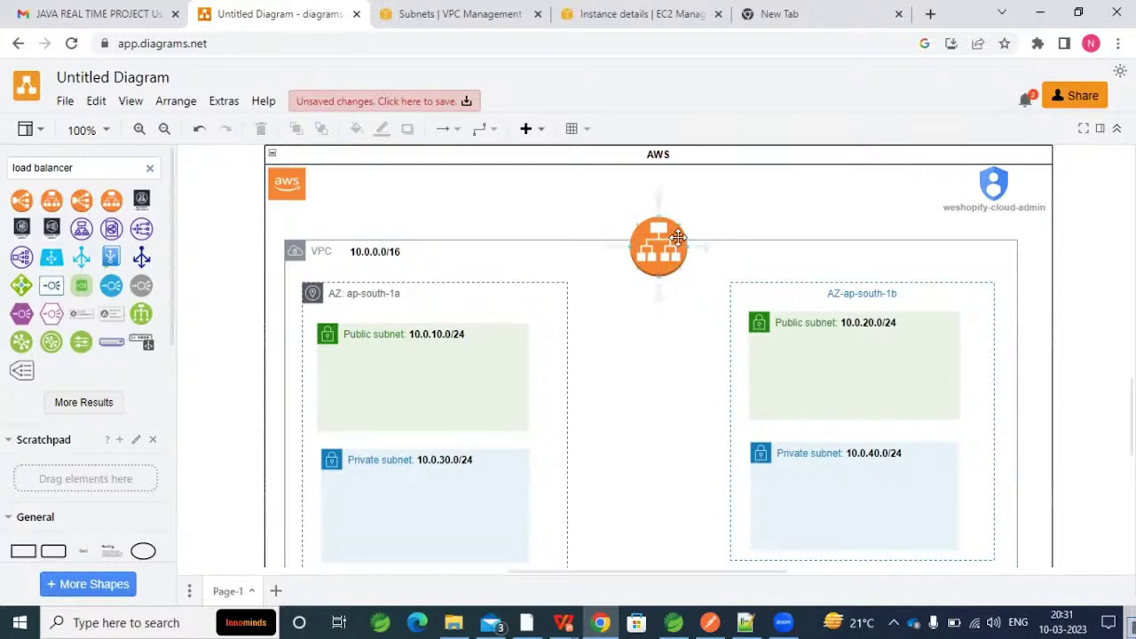
drag(677, 238, 670, 211)
click(628, 273)
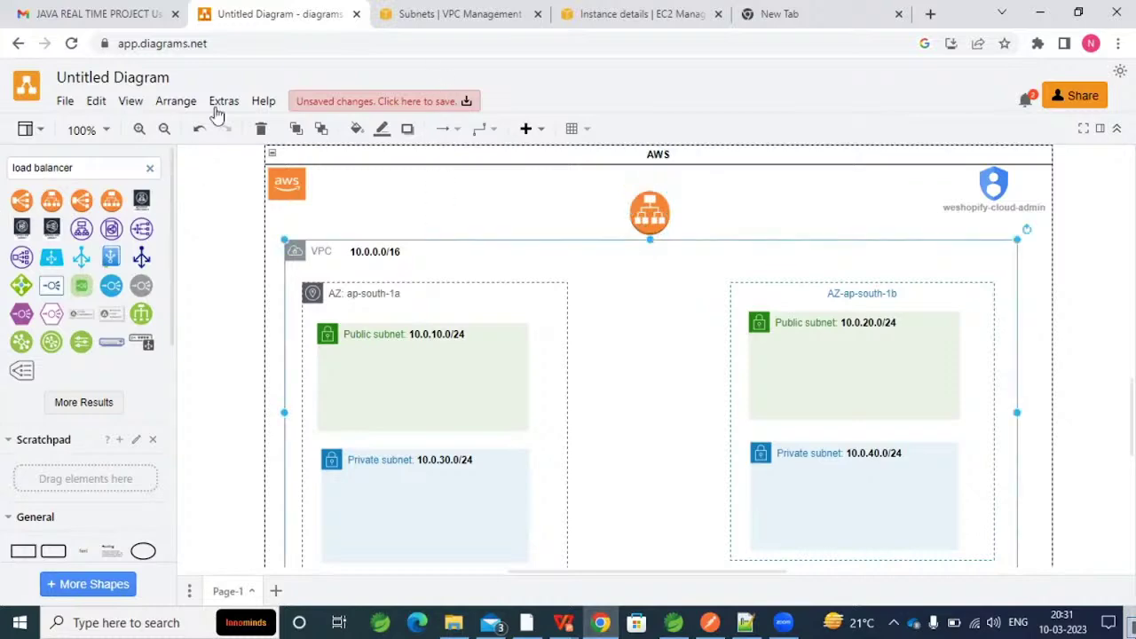
Open the EC2 load balancers list in the AWS console and check each load balancer's name, availability zones and type.
key(ctrl+Tab)
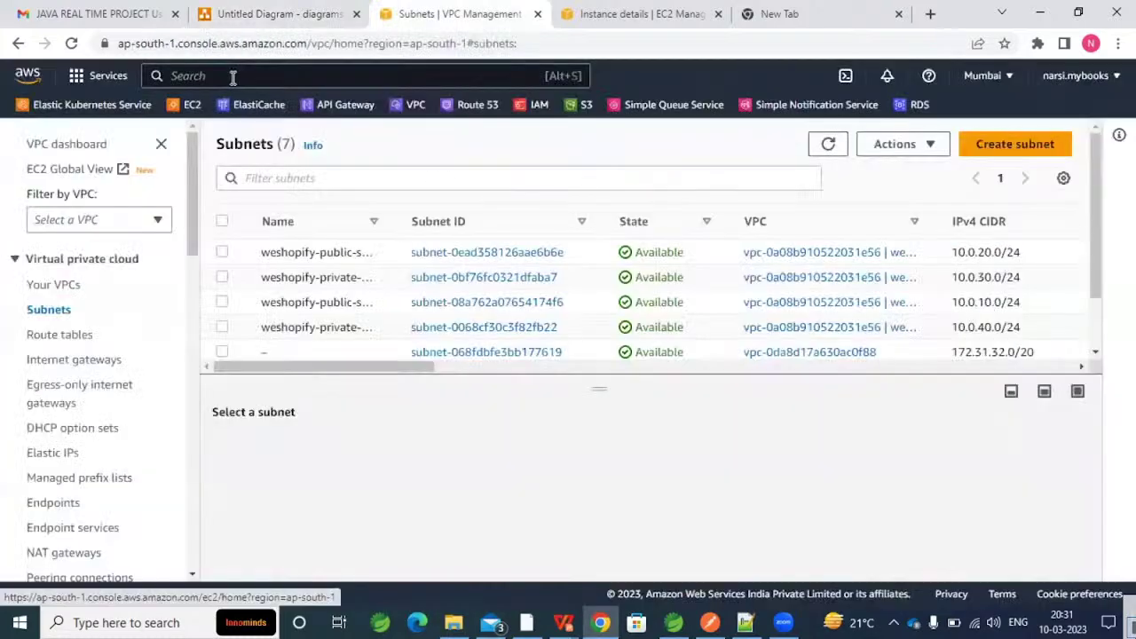
click(196, 104)
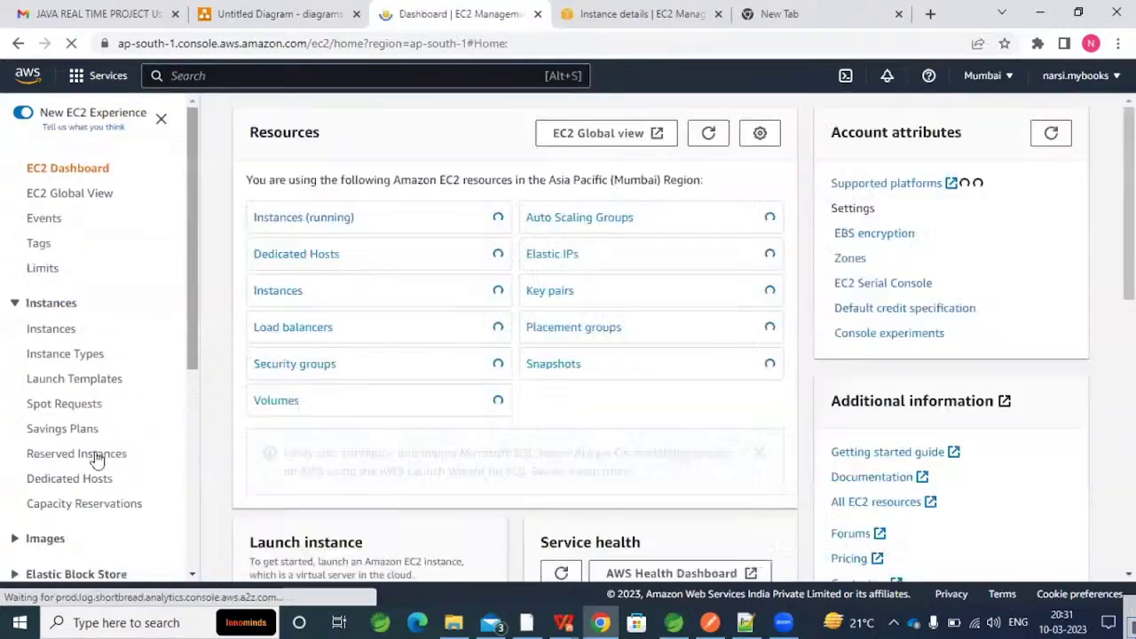
scroll(94, 453, down, 3)
scroll(94, 453, down, 3)
click(89, 448)
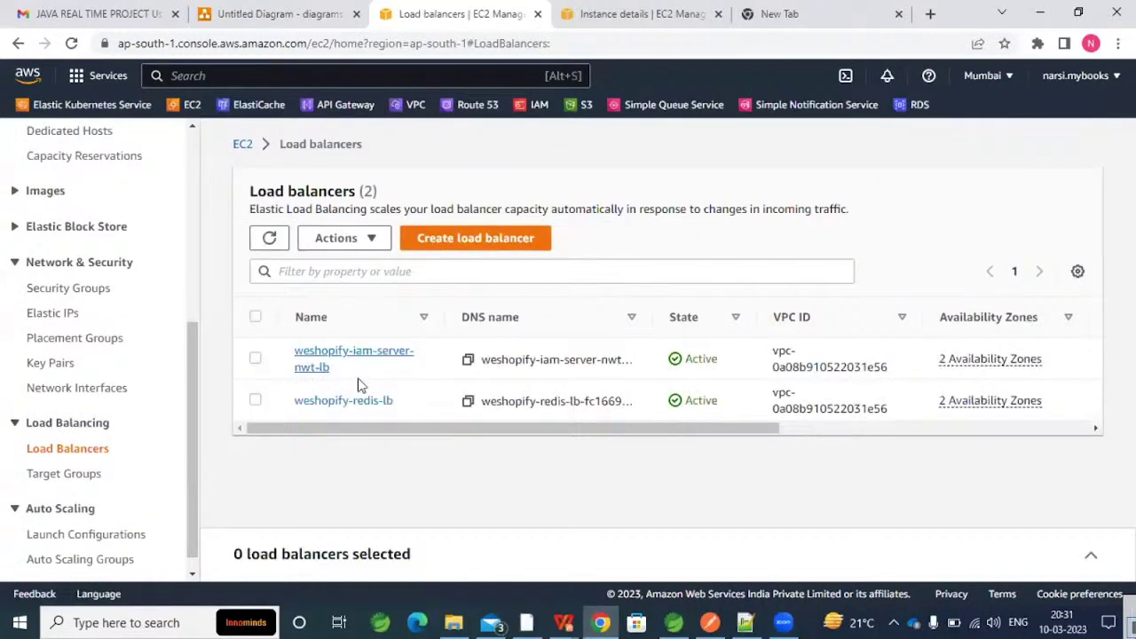
drag(464, 430, 601, 441)
scroll(577, 439, right, 3)
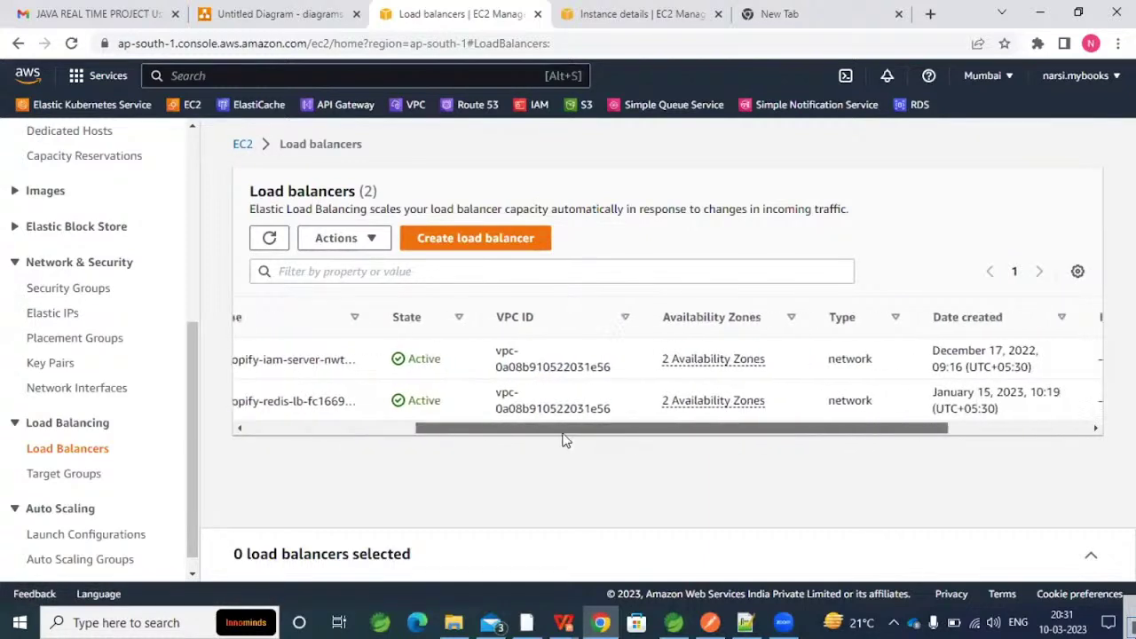
Examine the VPC ID and availability zones of the weshopify-iam-server load balancer in the AWS console list.
scroll(778, 388, left, 3)
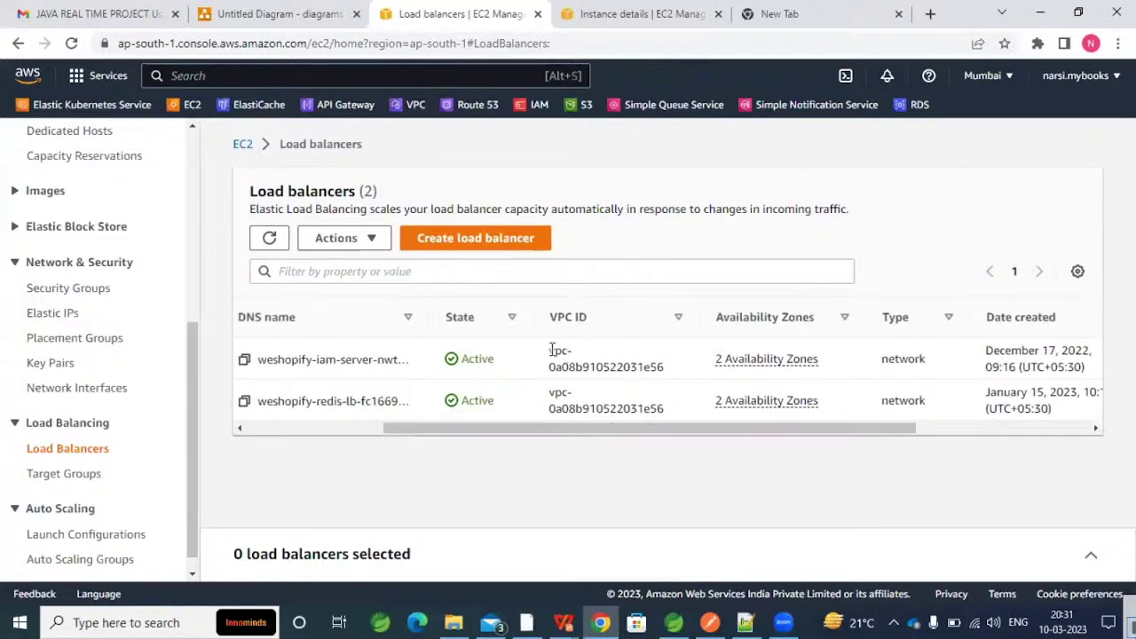
drag(551, 350, 664, 368)
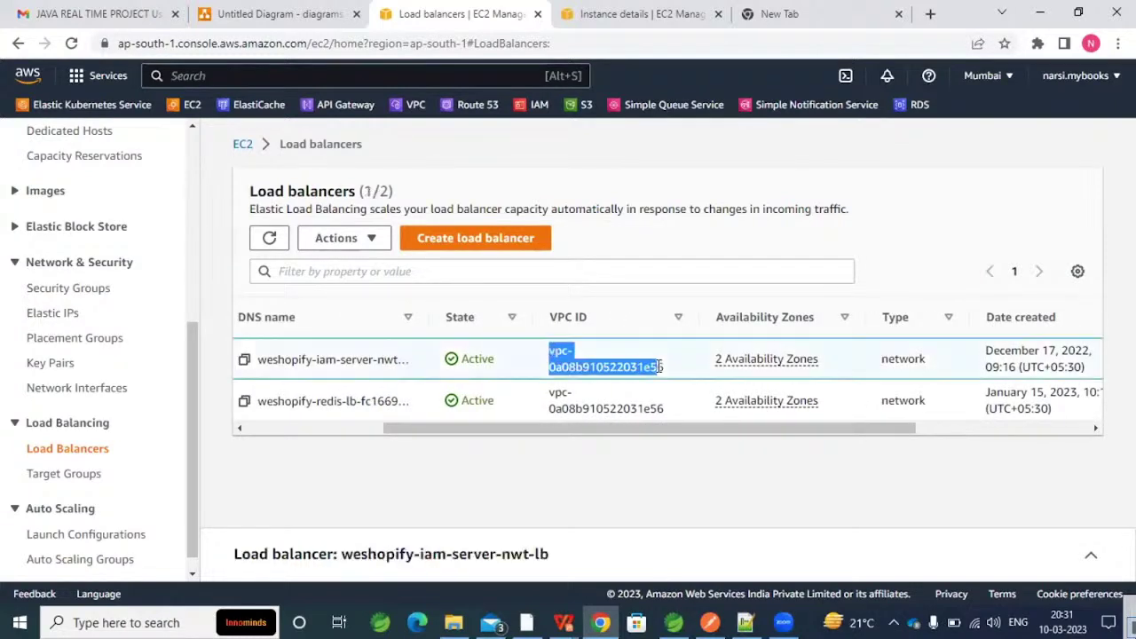
click(750, 364)
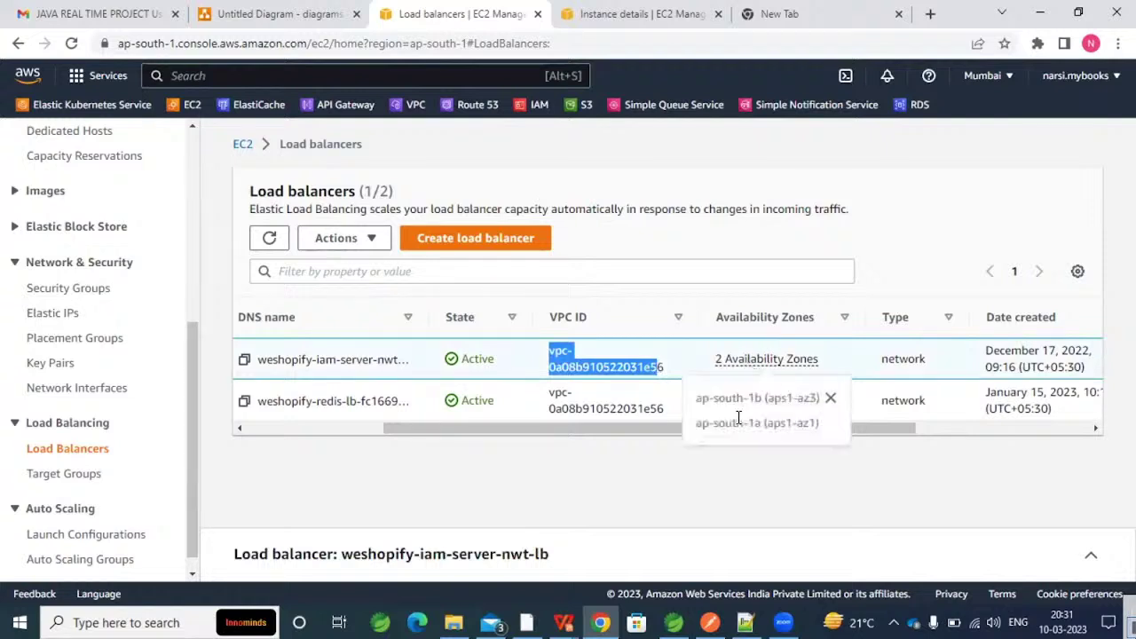
click(643, 470)
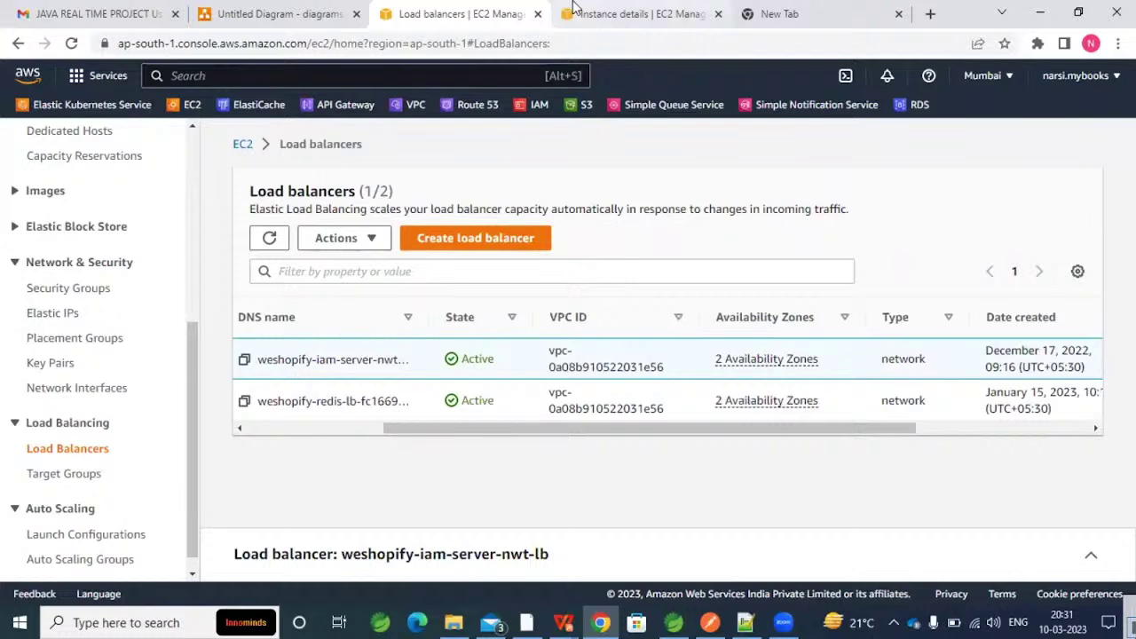
Return to the diagram and move the Application Load Balancer icon down onto the middle of the VPC's upper border.
key(ctrl+shift+Tab)
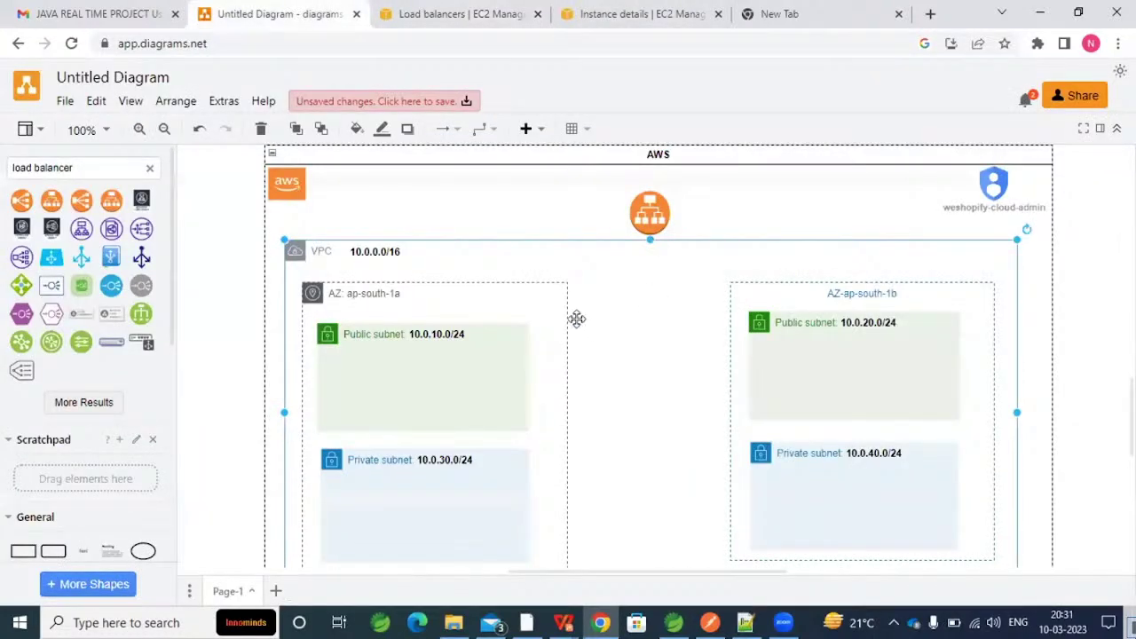
drag(766, 279, 615, 345)
click(631, 310)
key(Tab)
key(Tab)
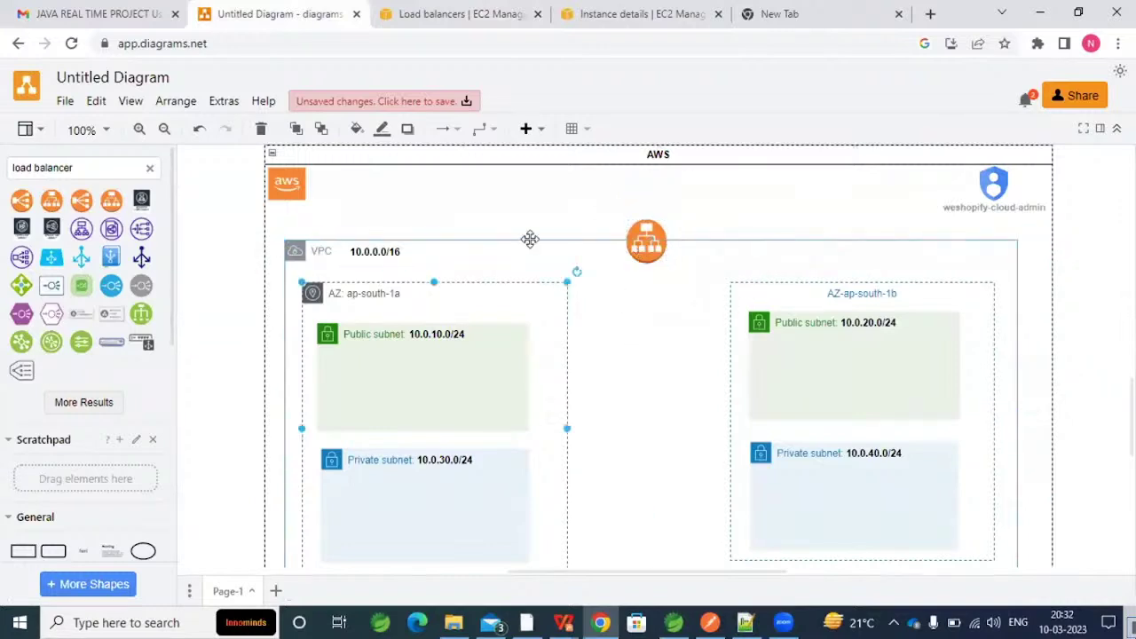
click(615, 352)
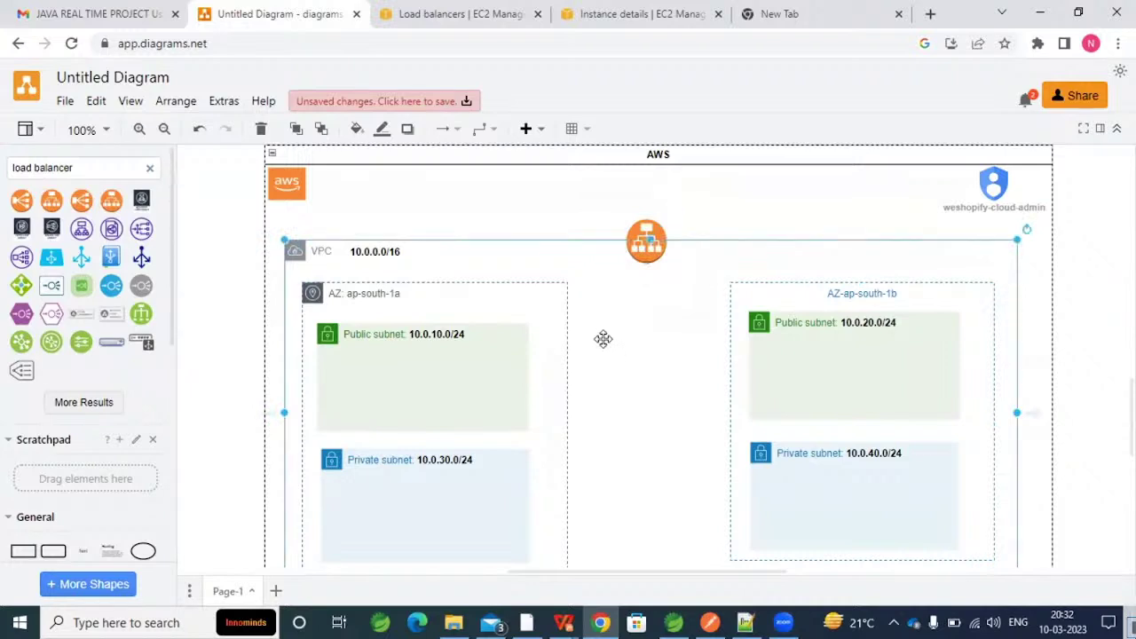
click(603, 339)
Search the shapes for "ec2" and place an EC2 instance contents container in each of the two private subnets.
triple_click(4, 173)
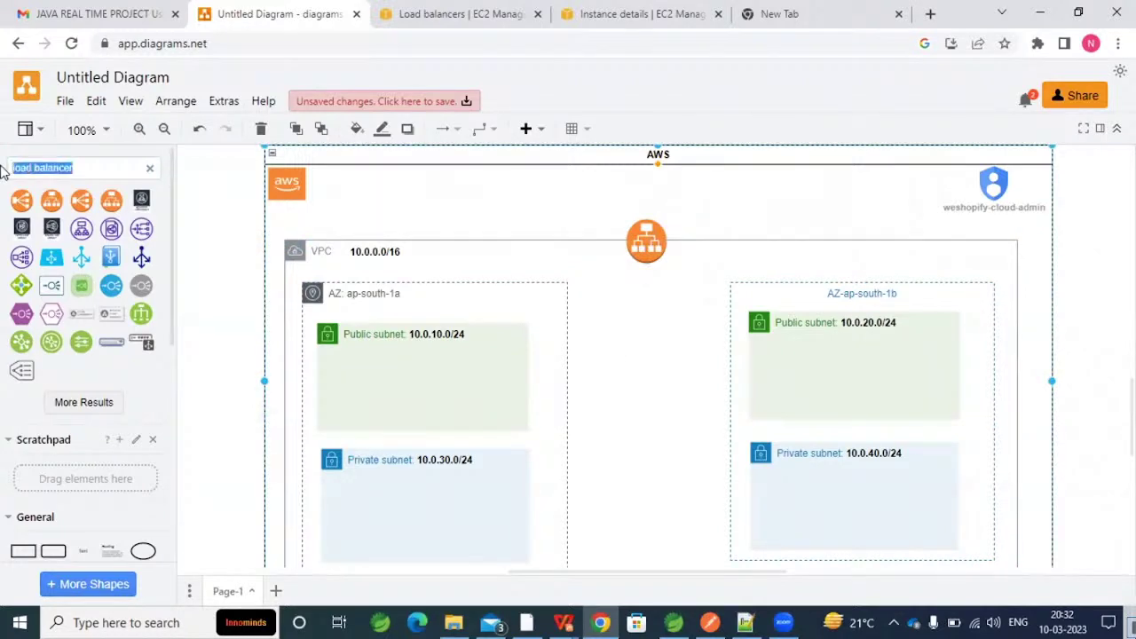
text(ec2)
key(Return)
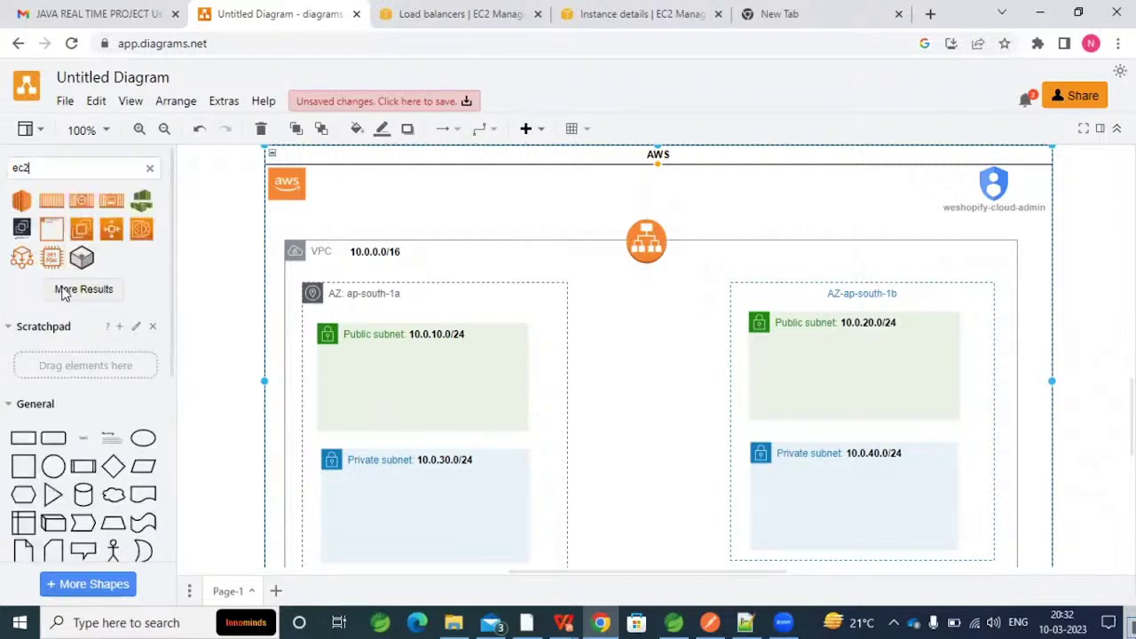
click(63, 294)
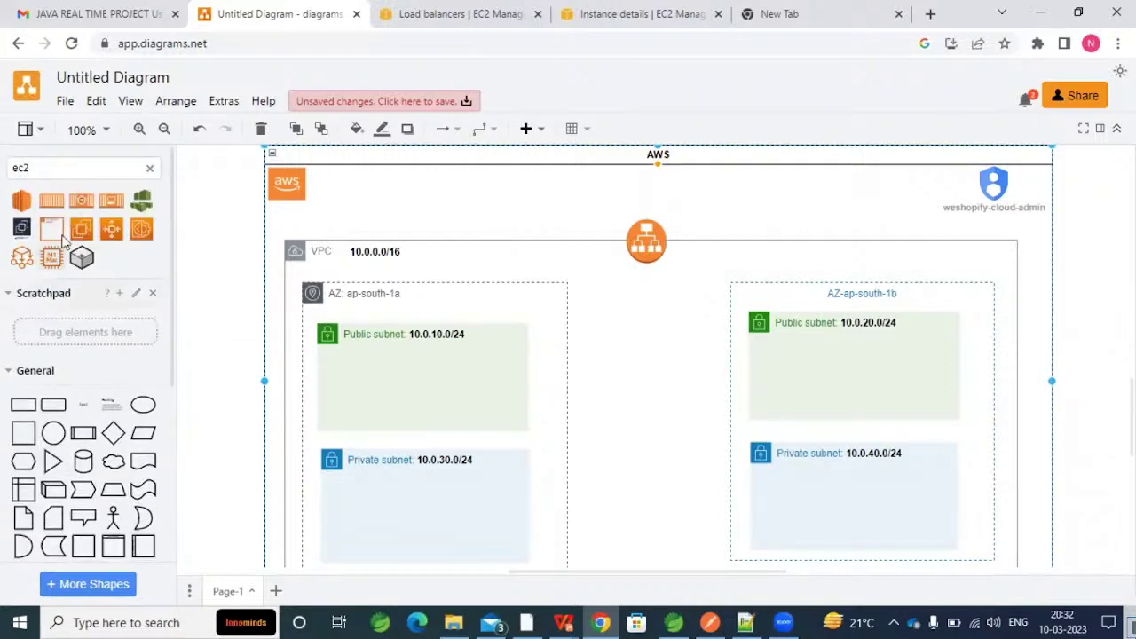
drag(53, 233, 662, 480)
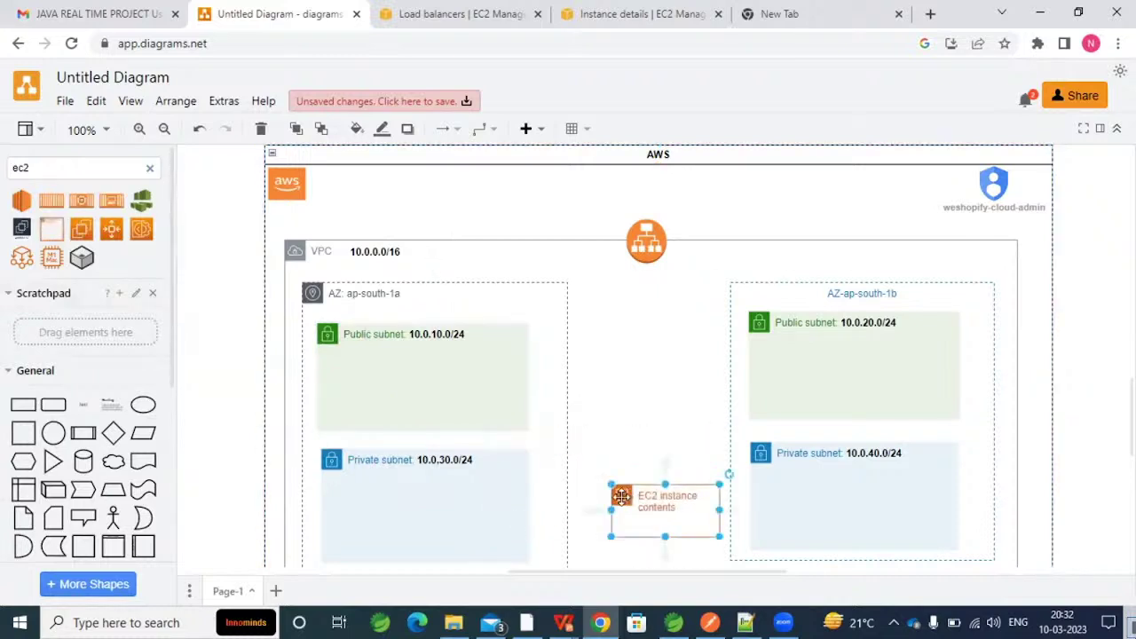
drag(622, 497, 769, 476)
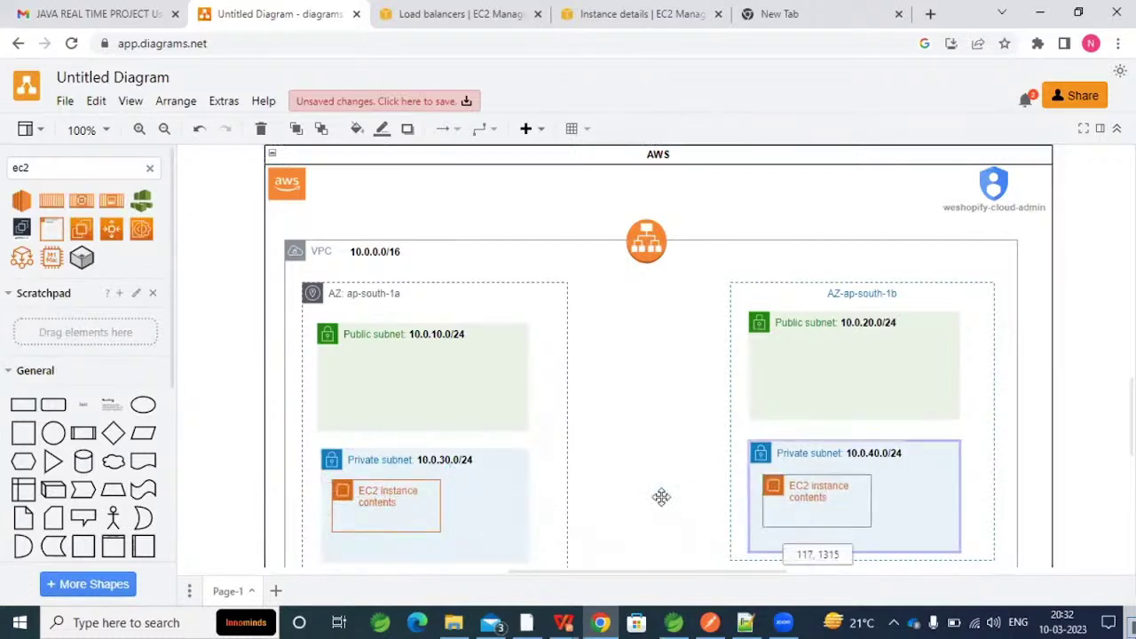
Label the EC2 instance container in the 10.0.30.0/24 private subnet "IAM".
click(399, 495)
double_click(399, 498)
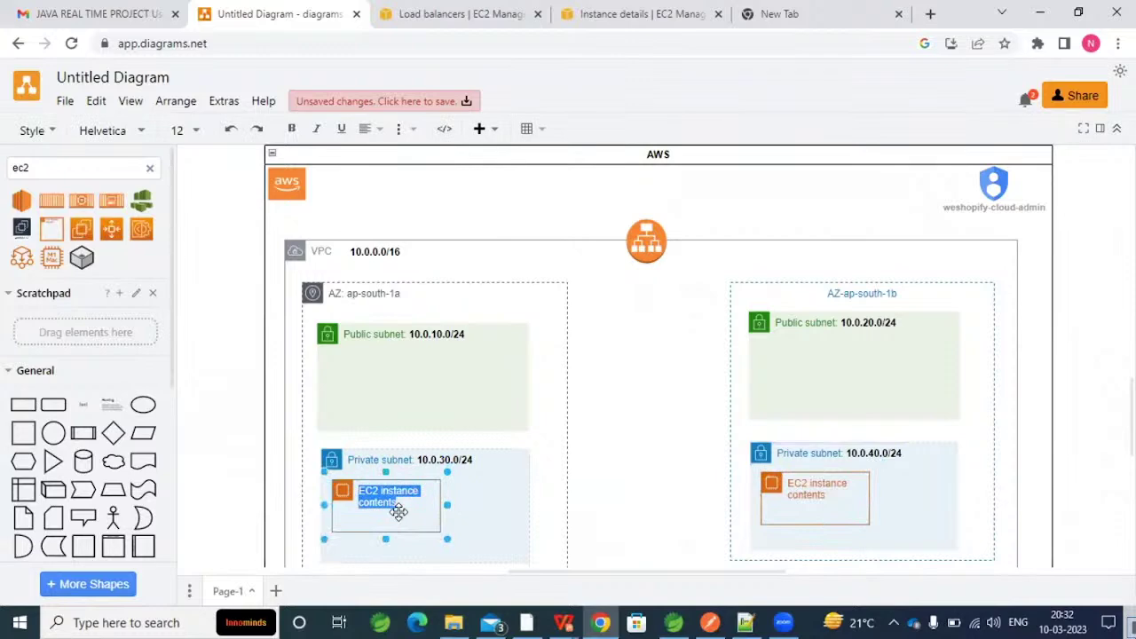
key(Caps_Lock)
text(IAM)
key(Caps_Lock)
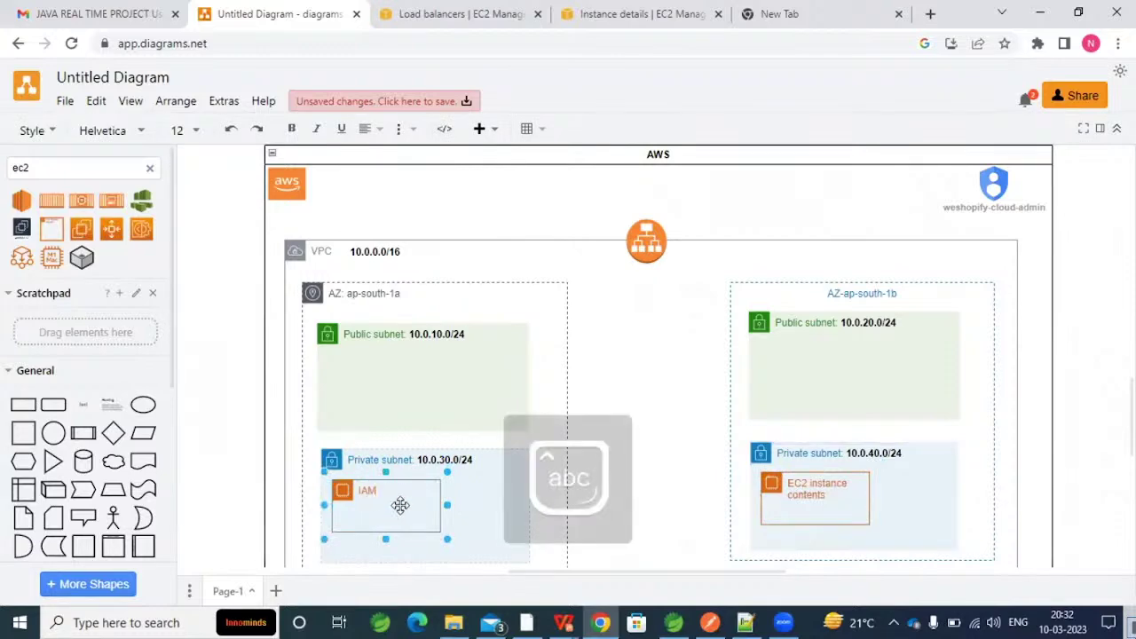
Label the EC2 instance container in the 10.0.40.0/24 private subnet "Redis".
double_click(810, 495)
key(Caps_Lock)
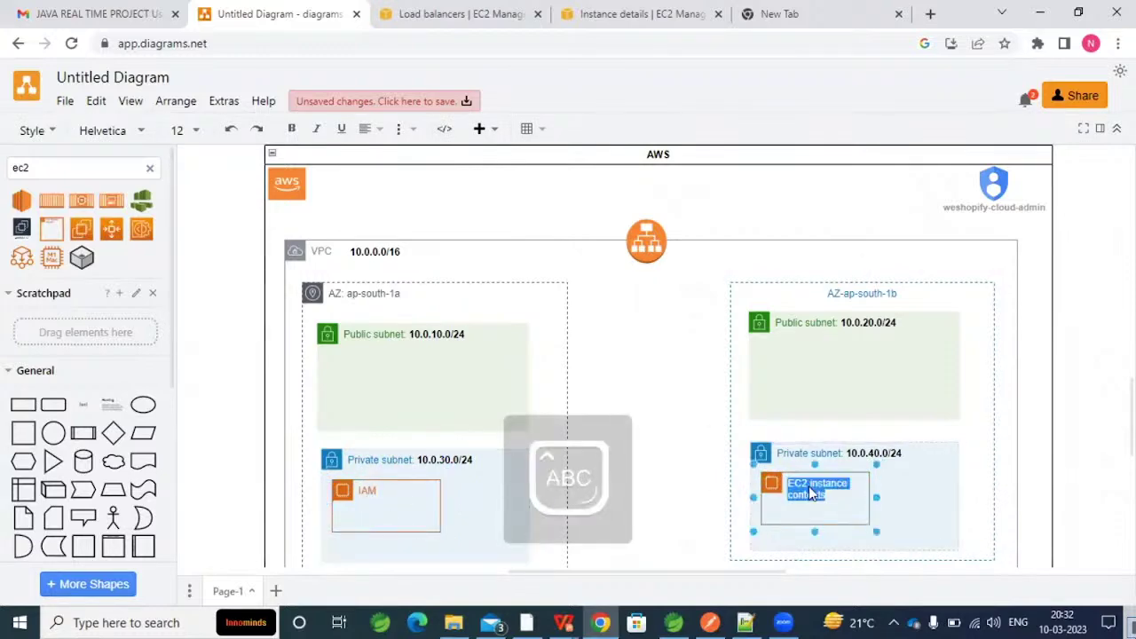
key(Caps_Lock)
text(r)
key(Caps_Lock)
text(EDI)
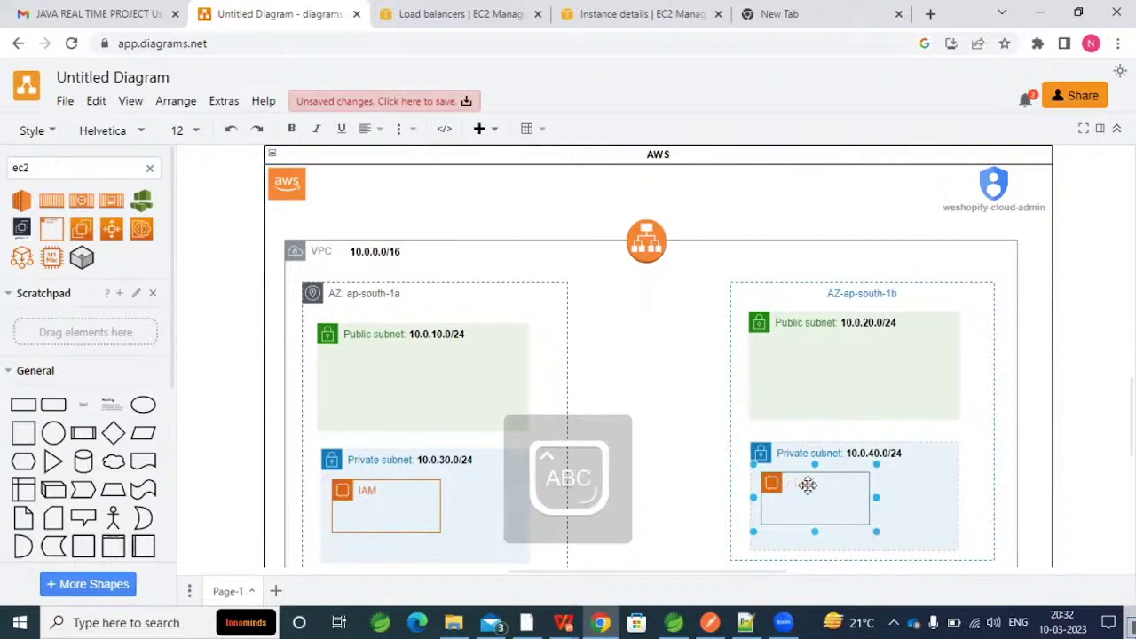
text(R)
key(Caps_Lock)
text(edi)
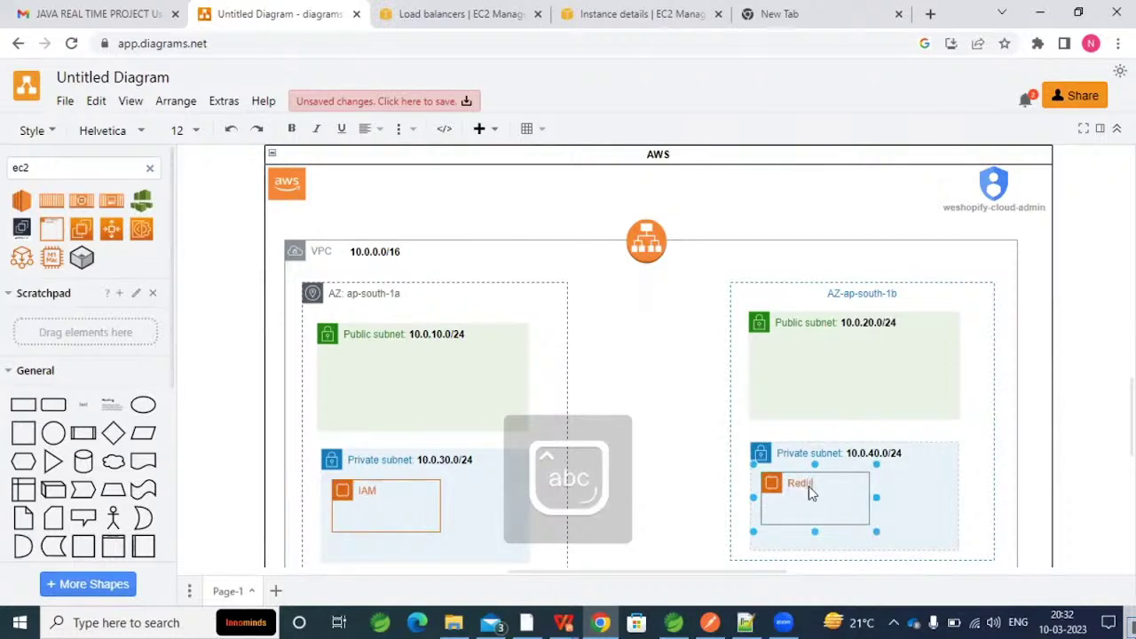
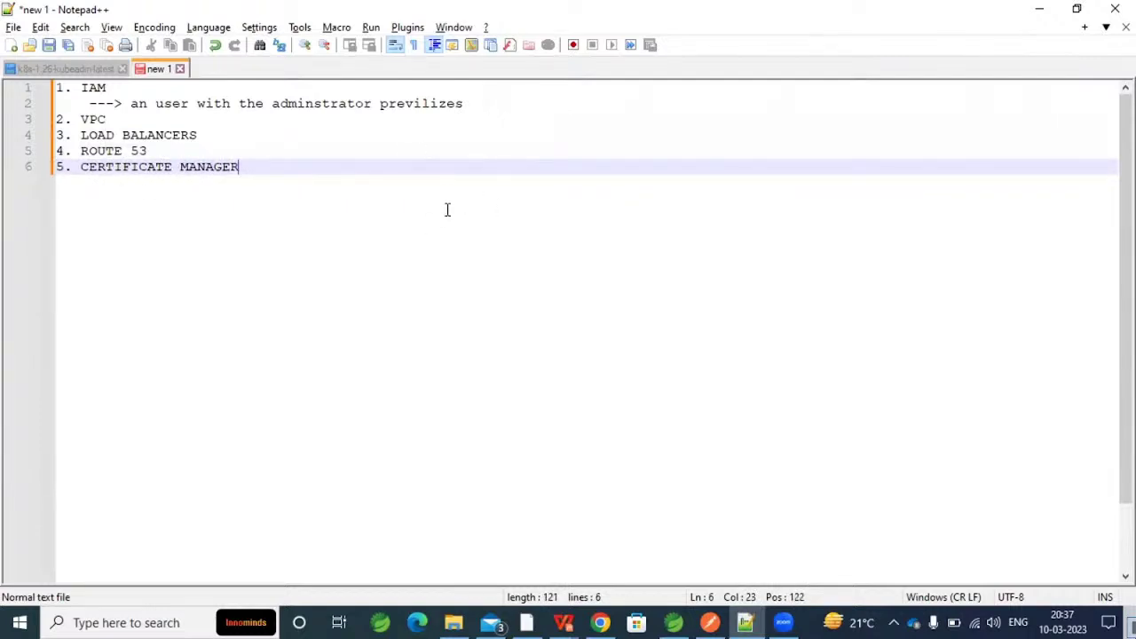
Switch from the notes to the diagram and center the Route 53 icon on the arrow just above the load balancer.
key(alt+Tab)
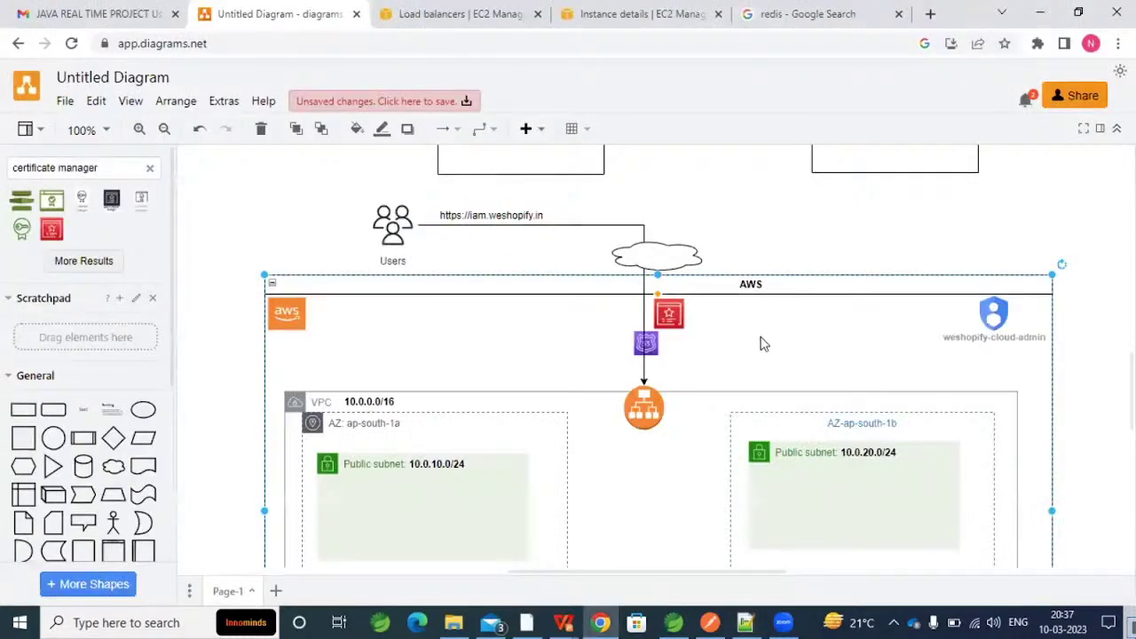
drag(646, 343, 644, 350)
click(675, 407)
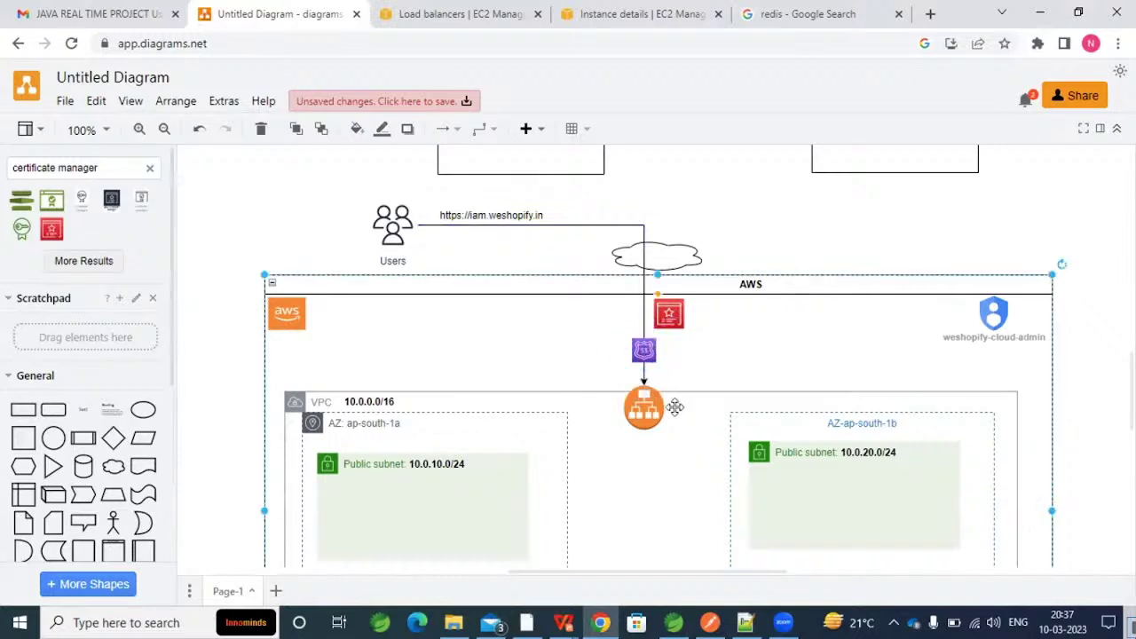
Examine the load balancer and the IAM, Jump-Box, Redis and docker instances in the VPC's private subnets.
click(650, 411)
scroll(657, 356, down, 3)
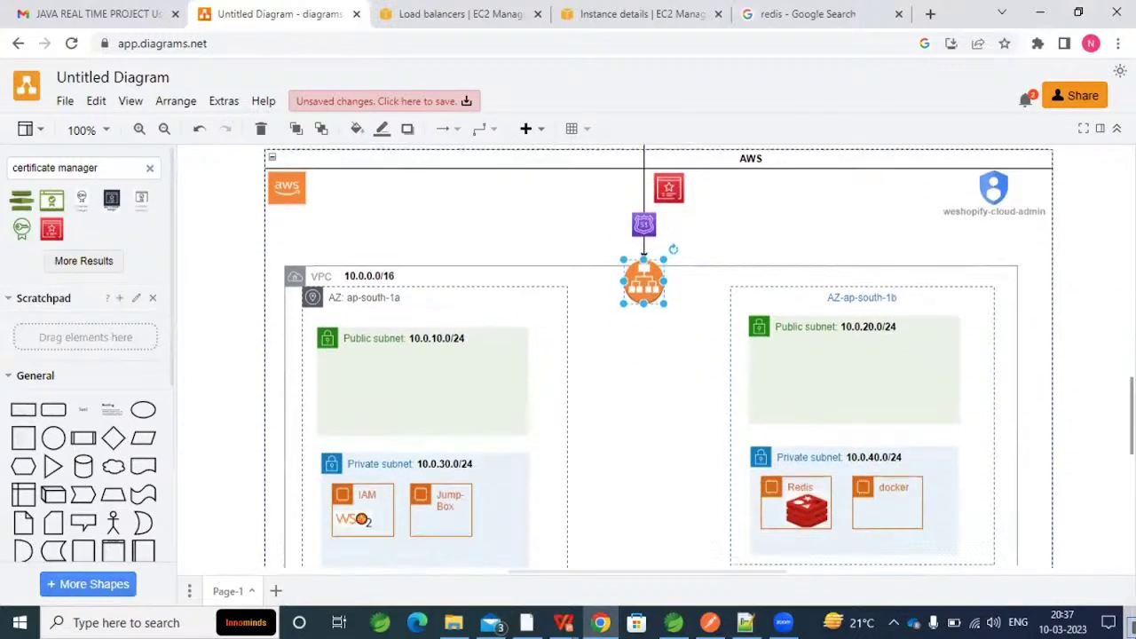
click(699, 402)
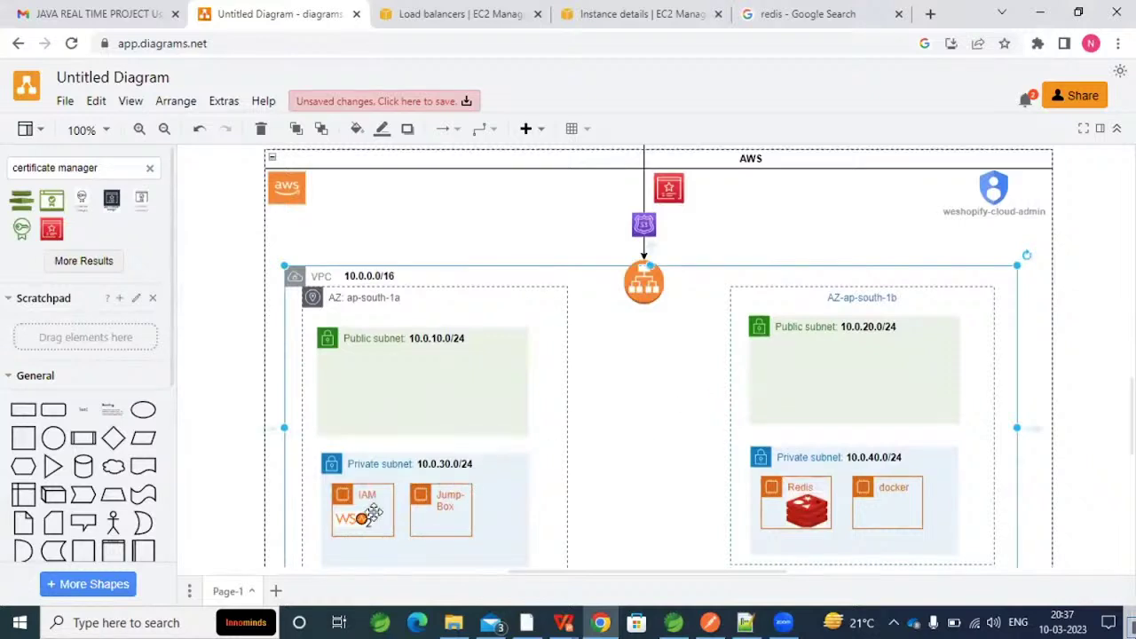
click(417, 513)
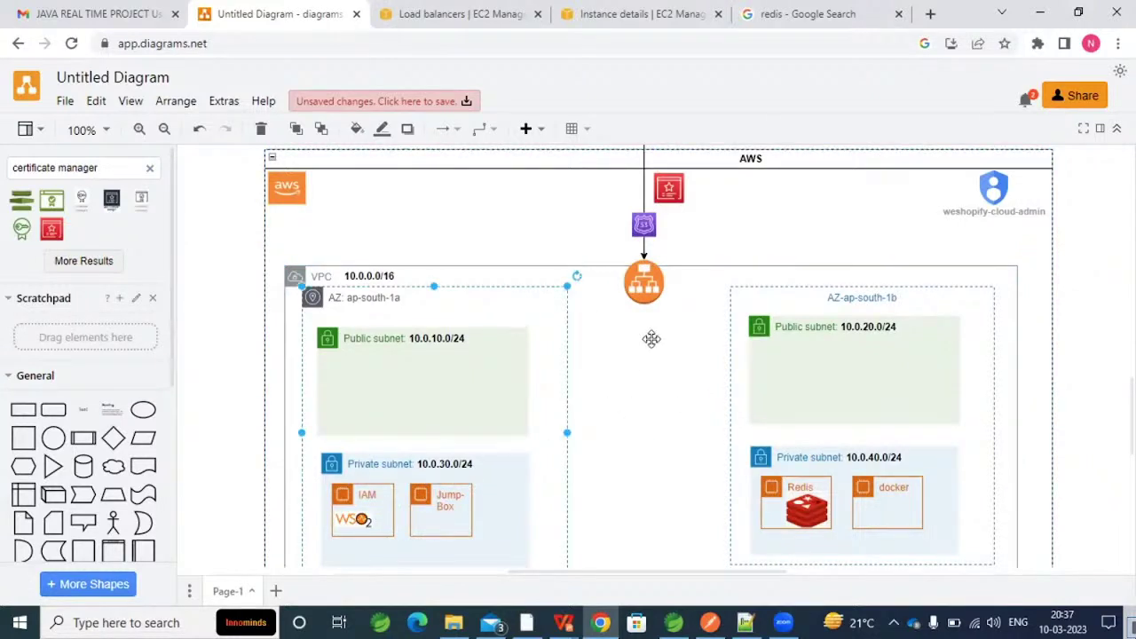
click(643, 286)
click(582, 267)
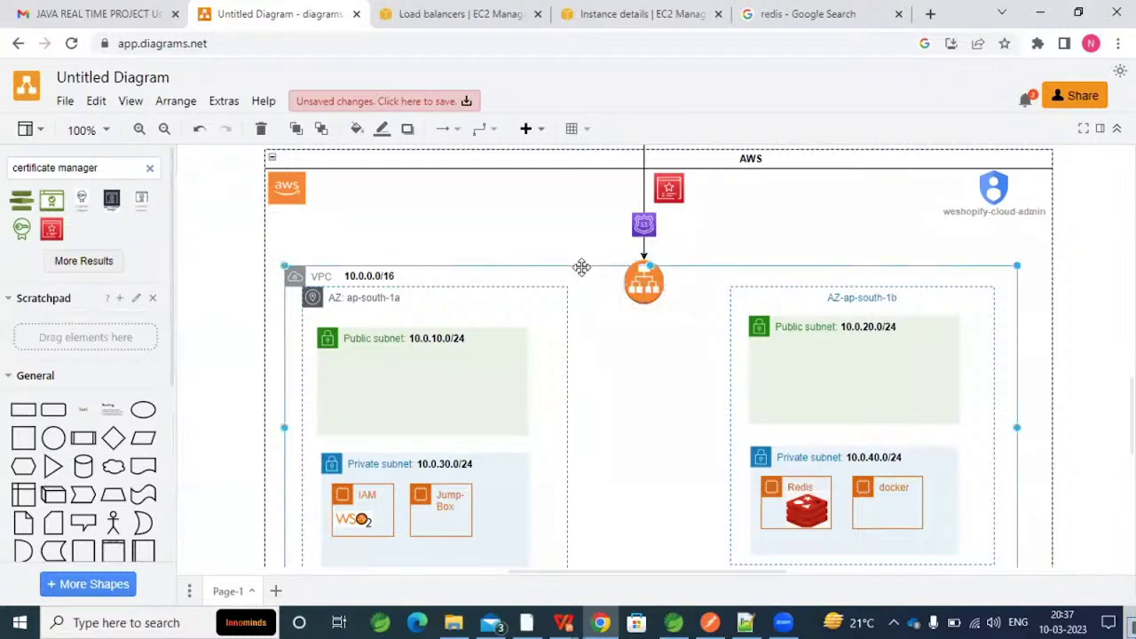
click(341, 497)
click(419, 502)
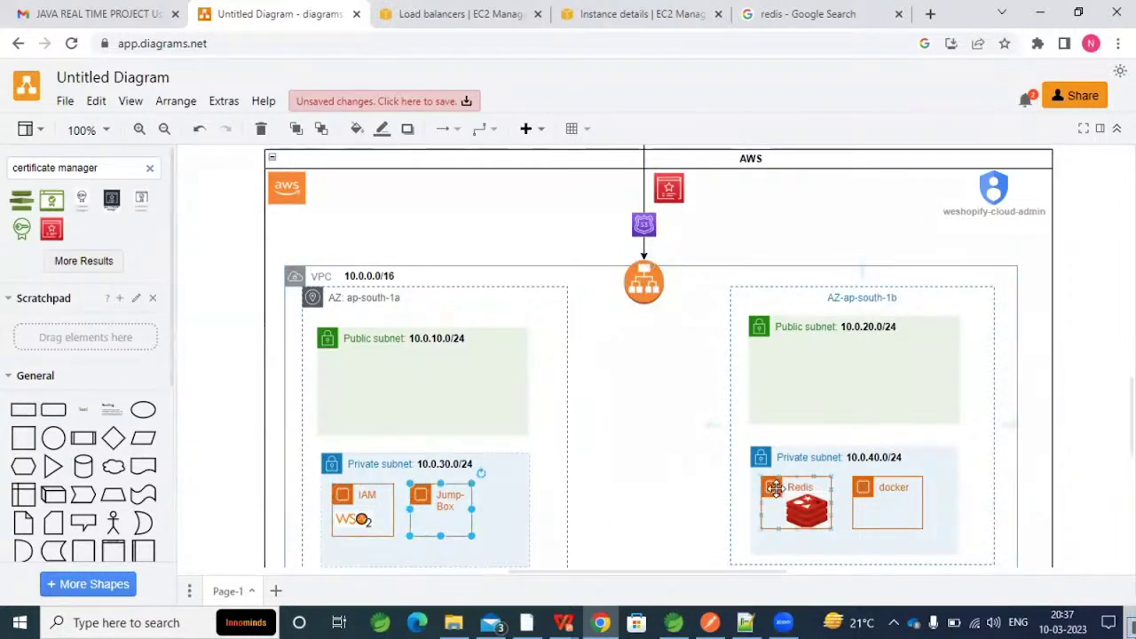
click(781, 487)
click(866, 486)
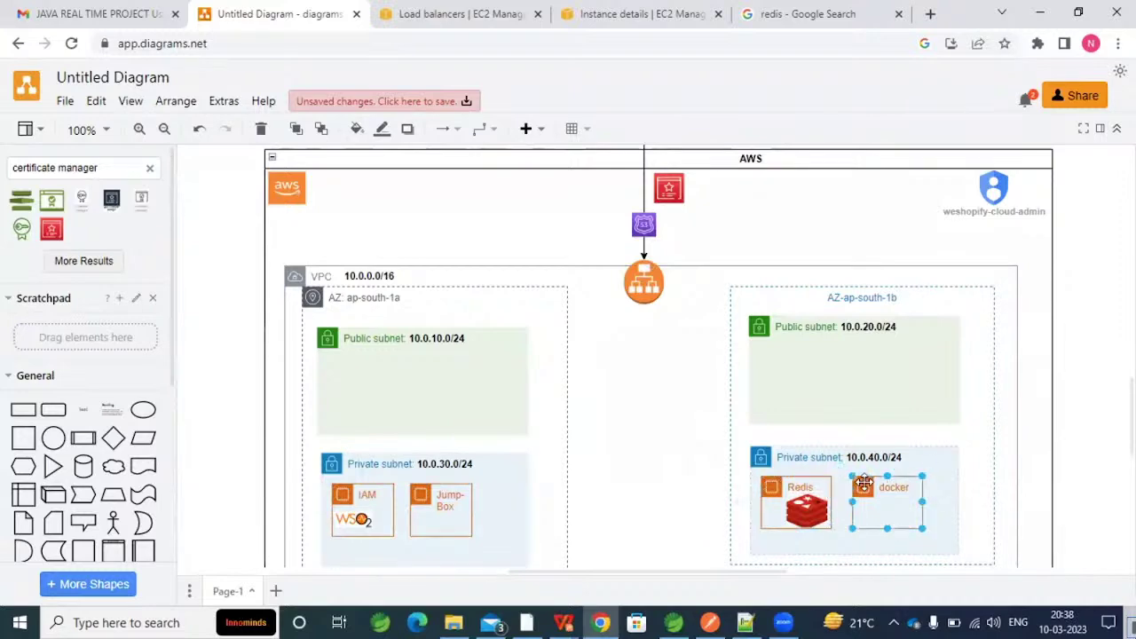
click(640, 408)
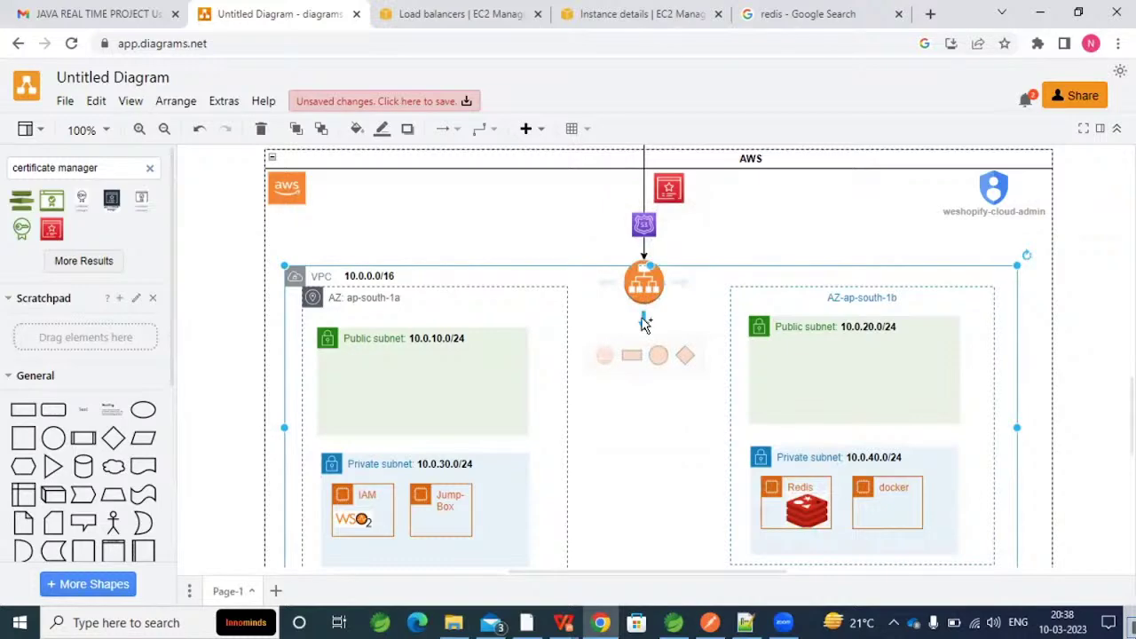
drag(113, 164, 4, 170)
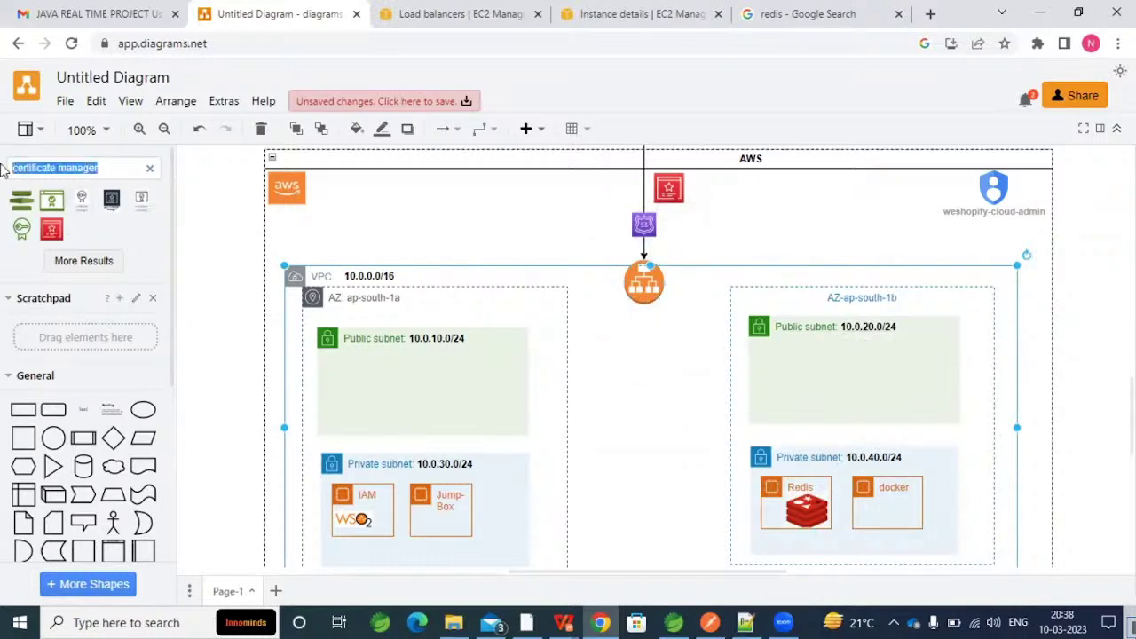
Open the details of weshopify-platform-vpc in the AWS VPC console and examine its resource map.
click(463, 12)
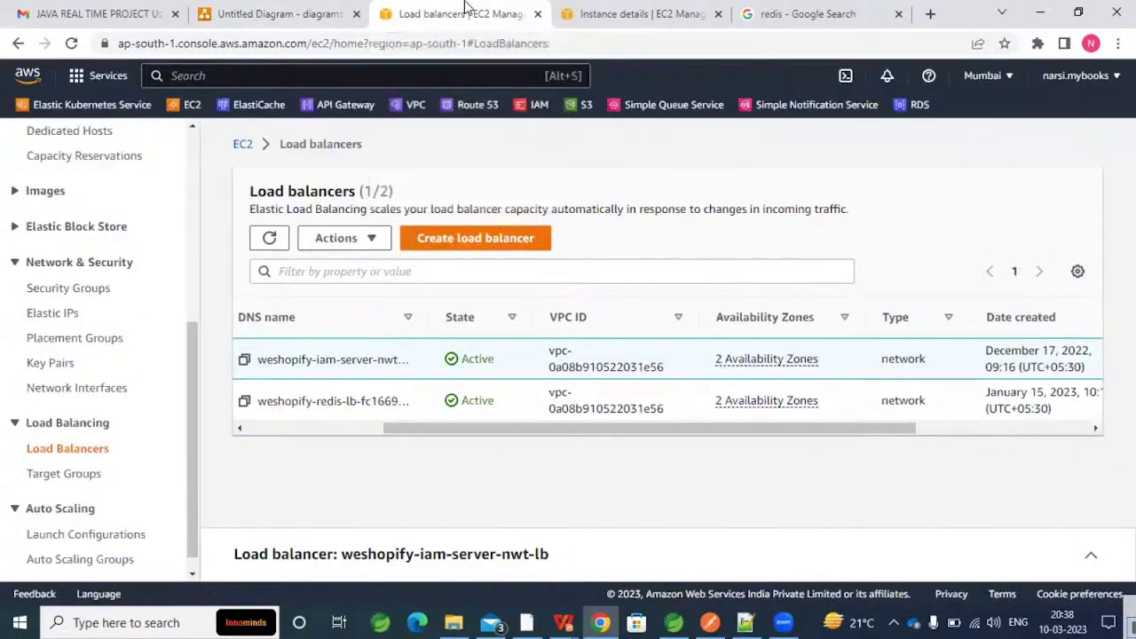
click(581, 12)
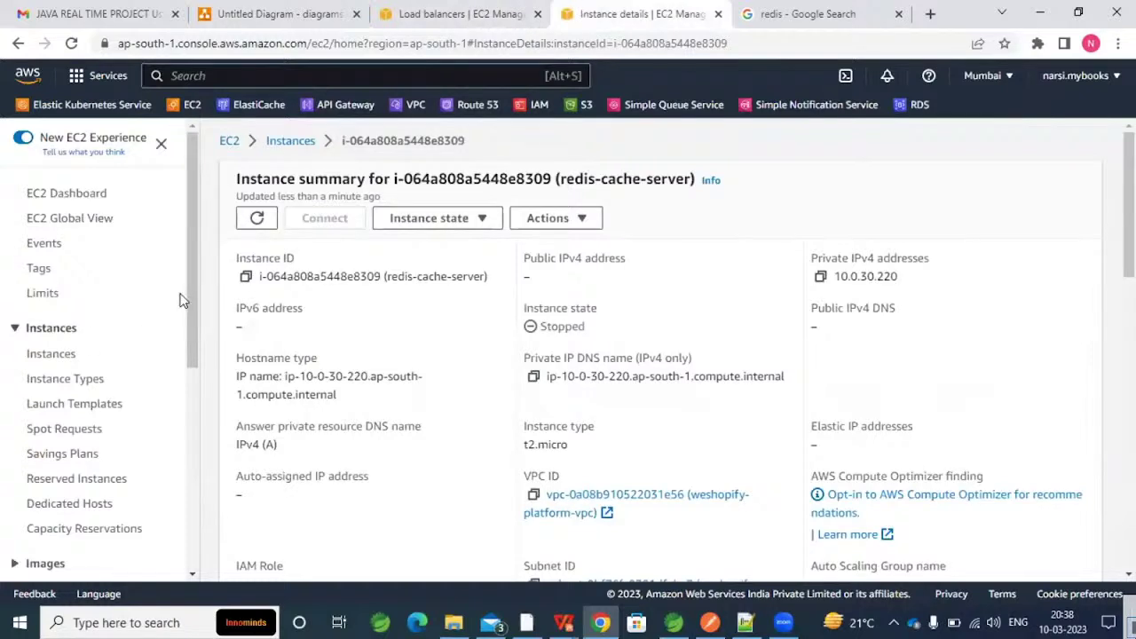
key(ctrl+shift+Tab)
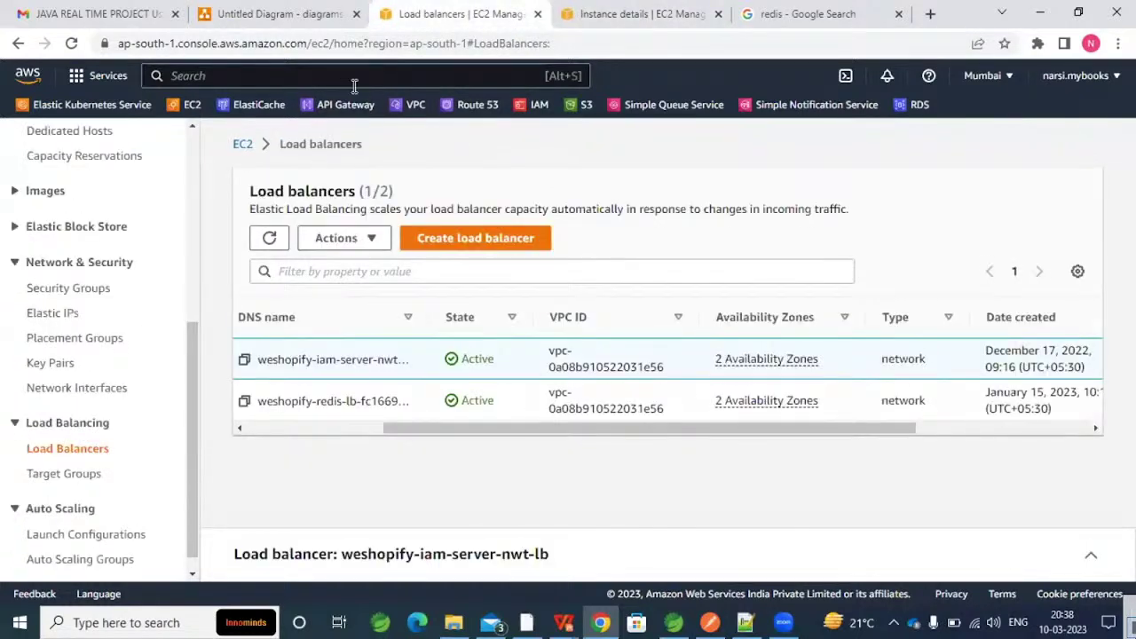
click(401, 106)
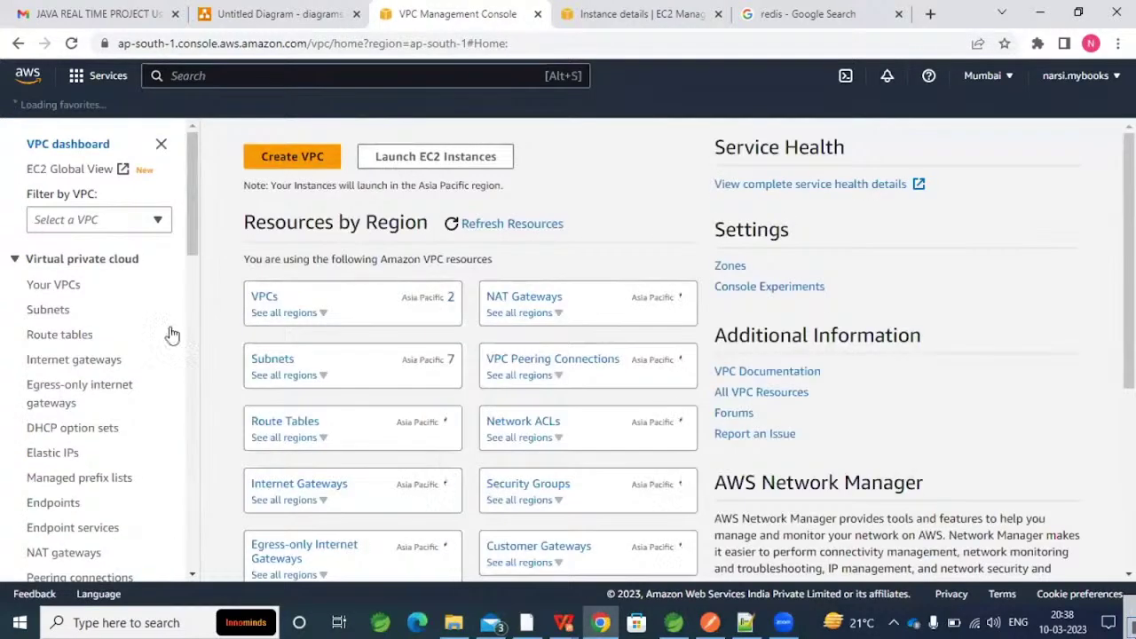
click(271, 299)
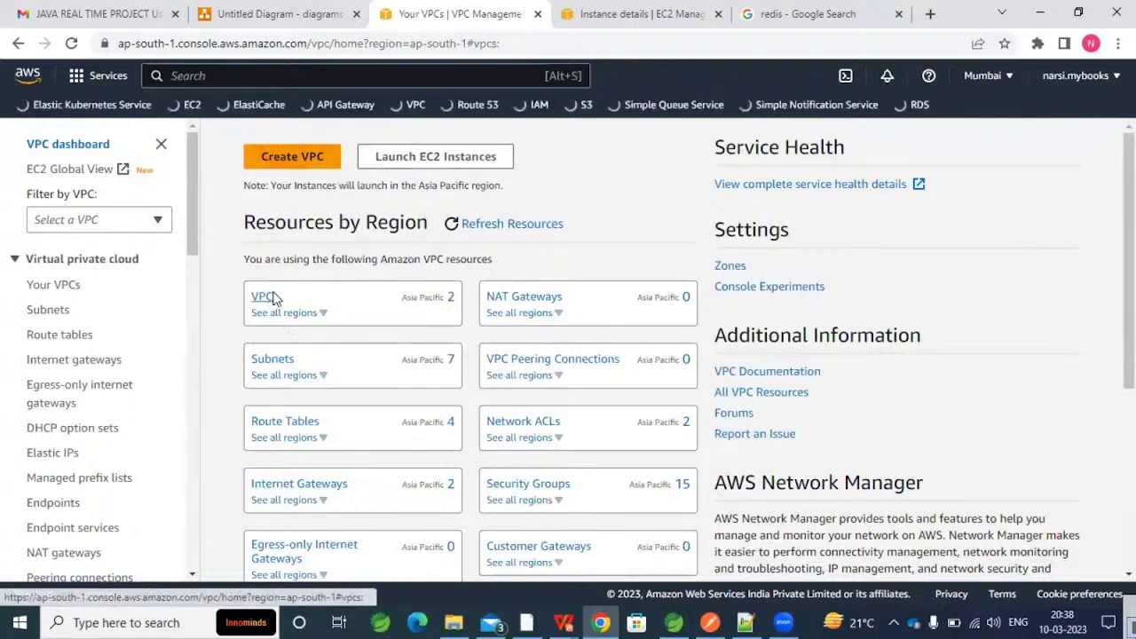
click(576, 255)
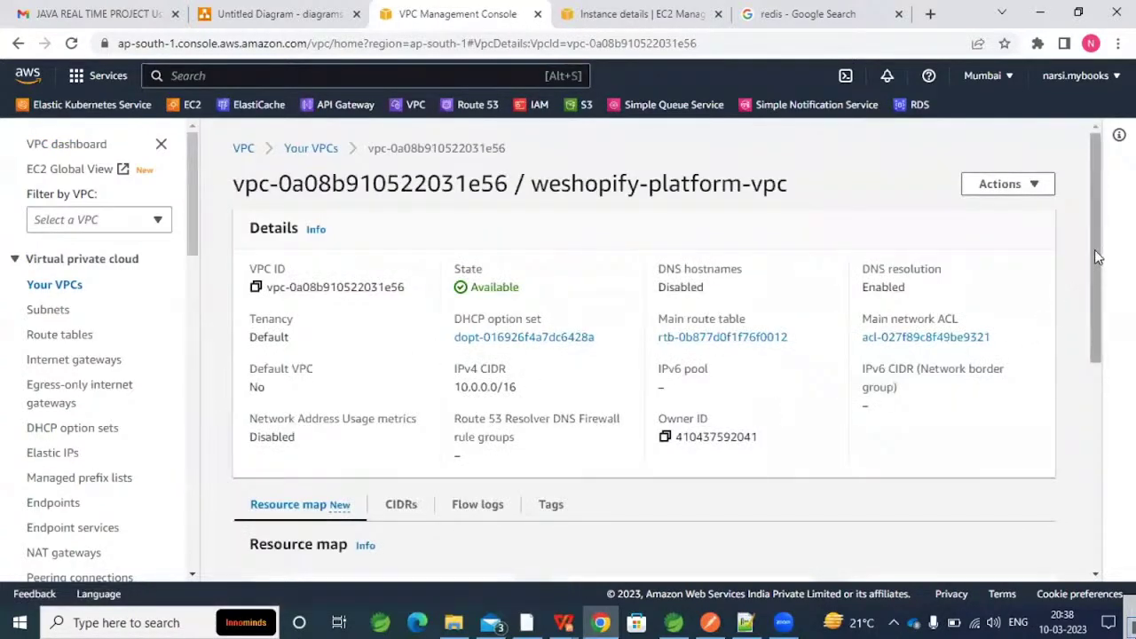
drag(1095, 250, 1099, 435)
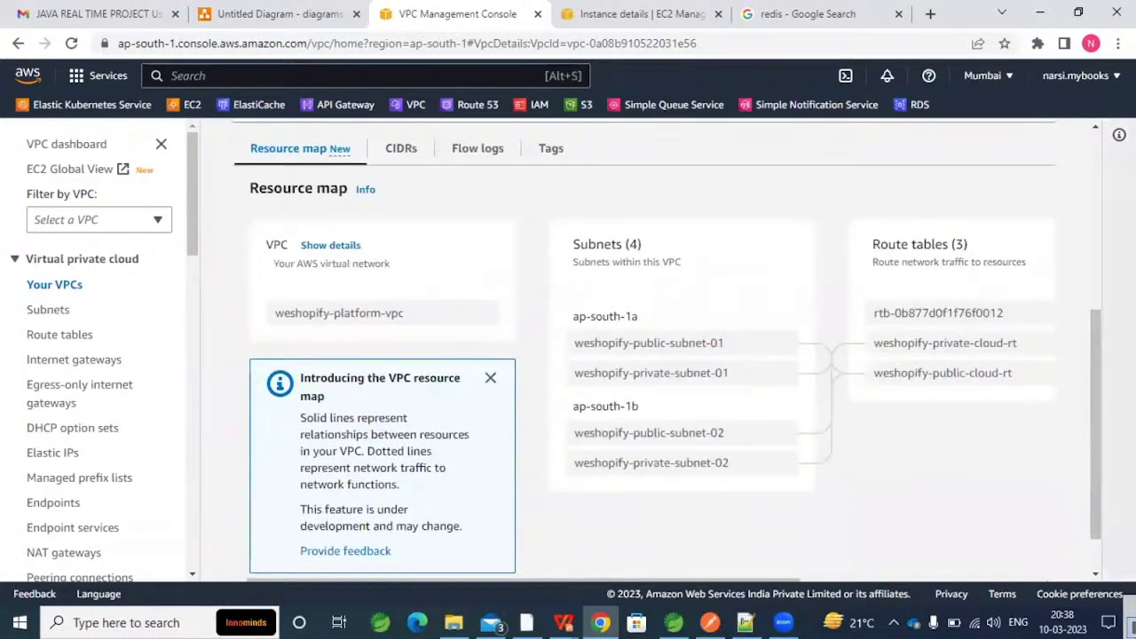
Check the VPC's main network ACL and open the details of the weshopify-platform internet gateway.
drag(1101, 376, 1081, 238)
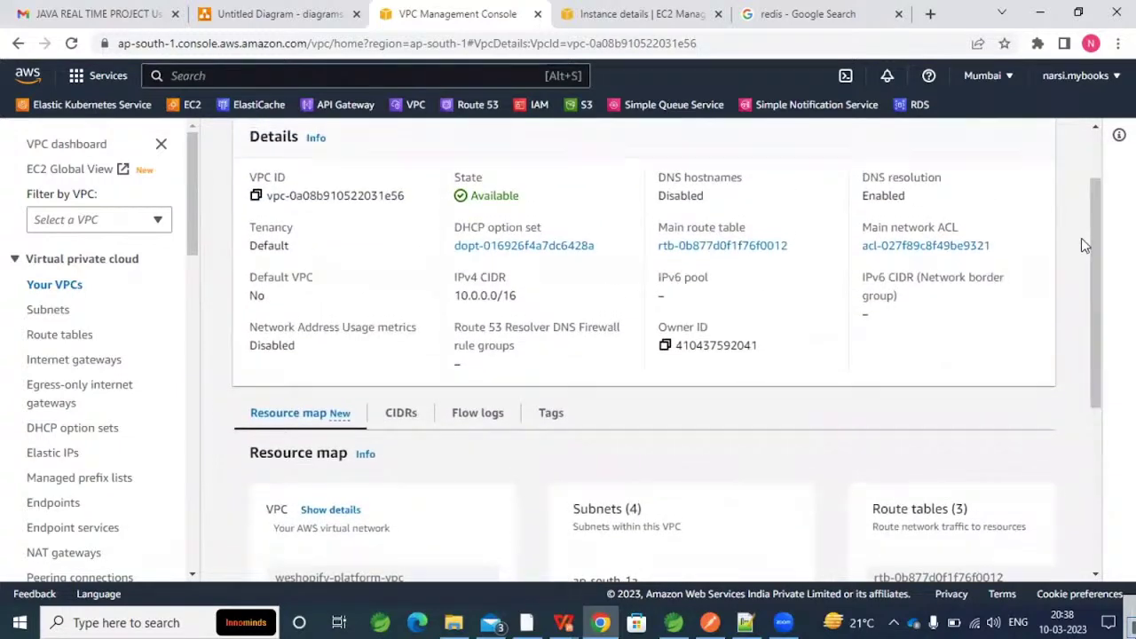
click(923, 247)
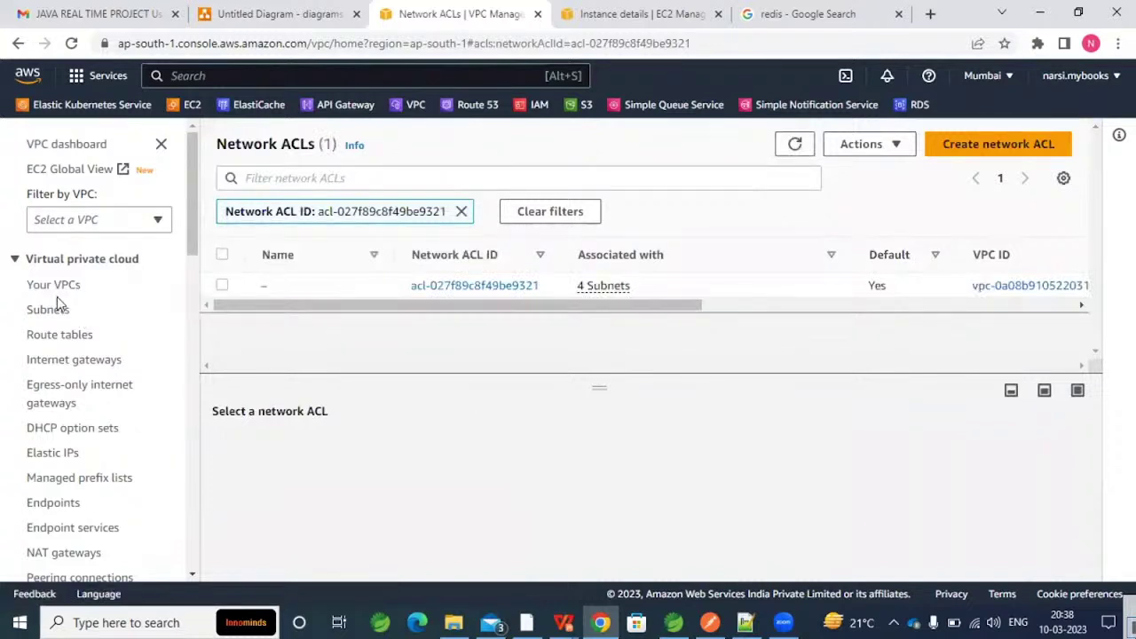
click(73, 360)
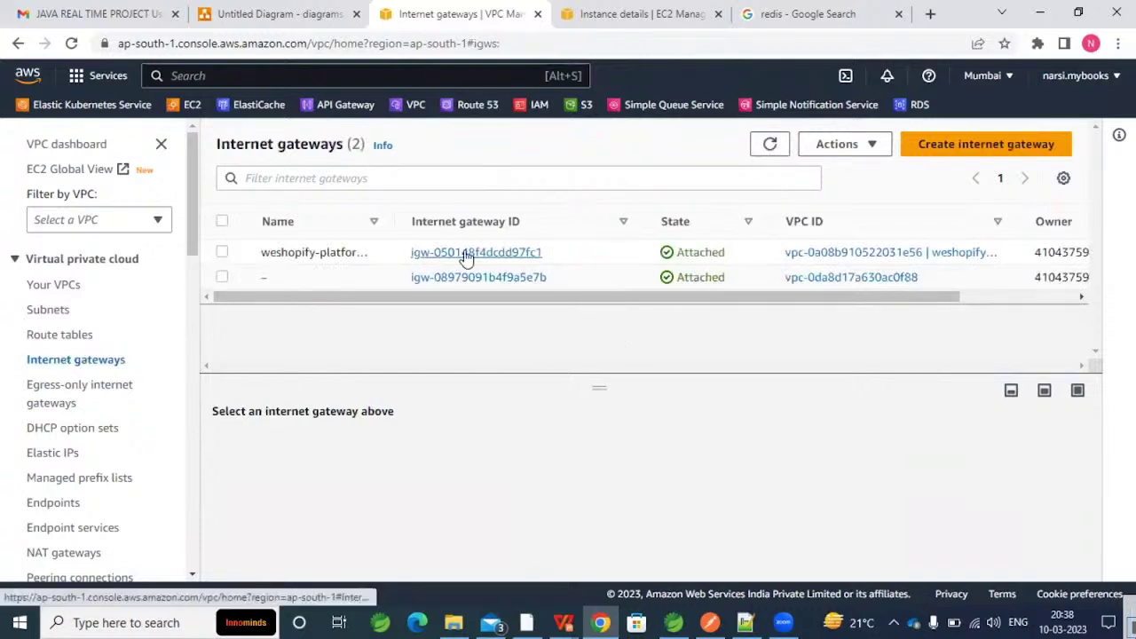
click(466, 253)
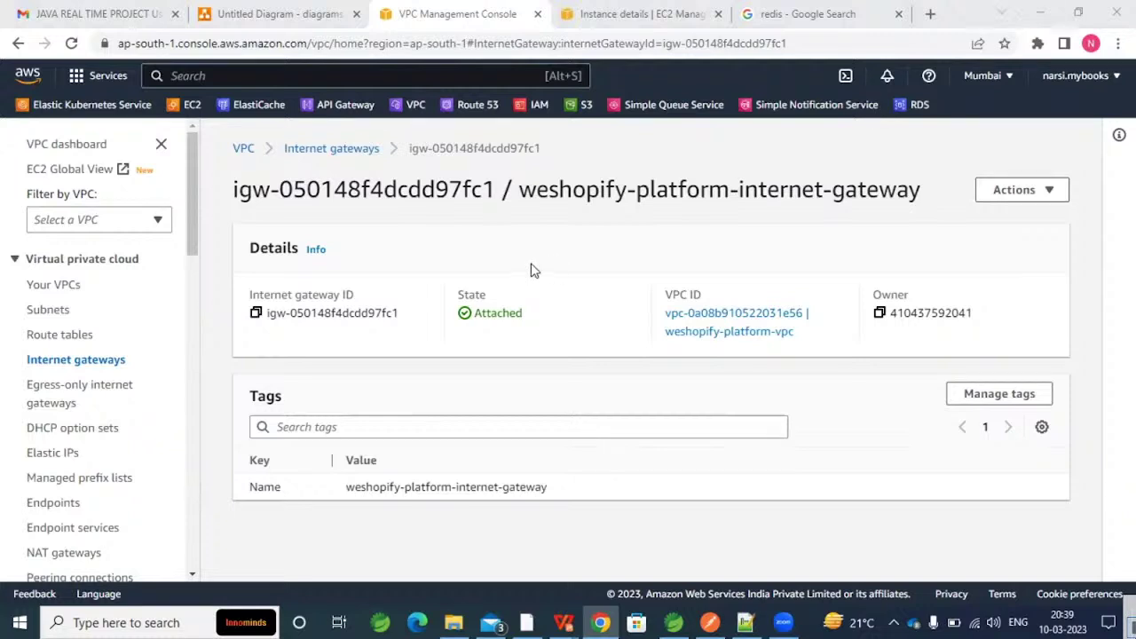
Switch to the diagram and inspect the load balancer icon on the VPC's upper border.
click(300, 15)
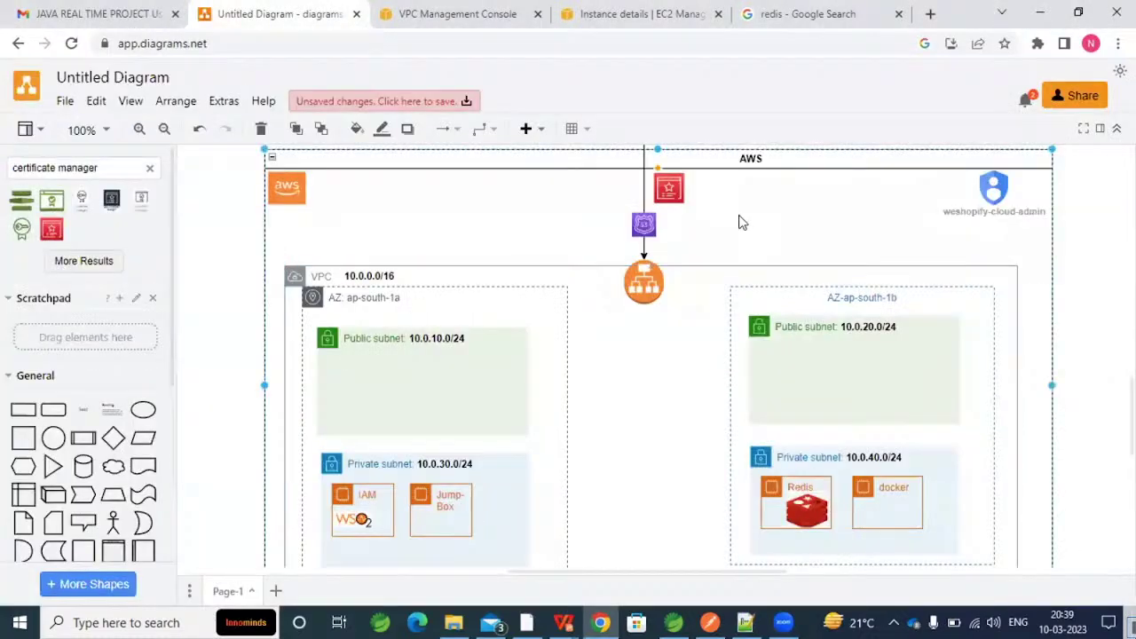
scroll(657, 254, down, 1)
click(655, 251)
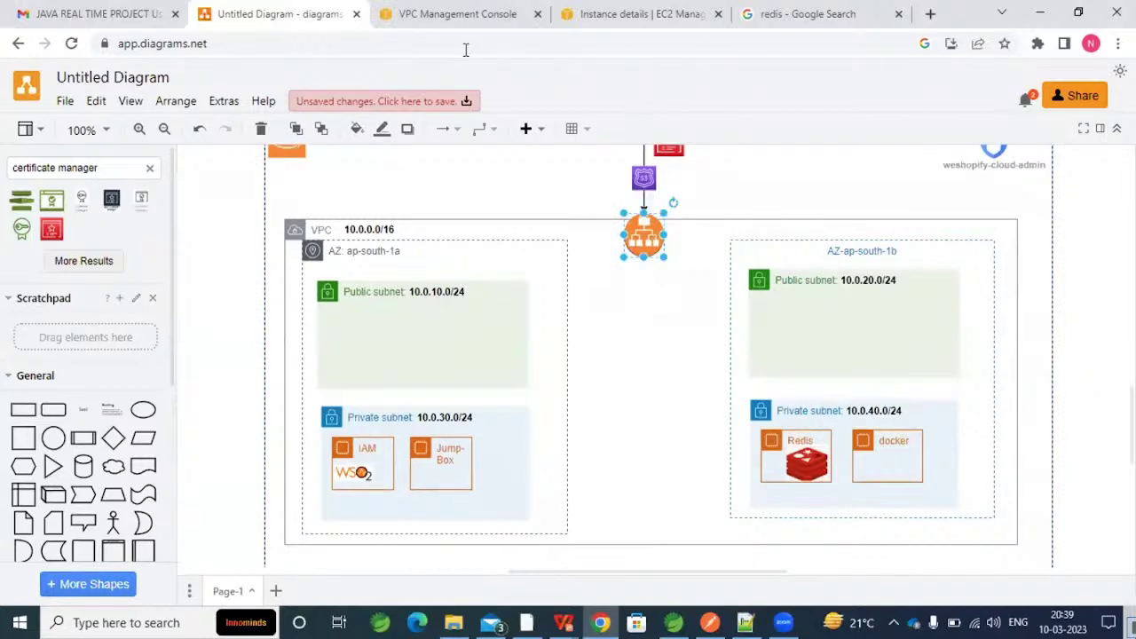
Duplicate the VPC console tab and show the full list of EC2 load balancers in the copy.
click(460, 18)
right_click(460, 18)
click(546, 132)
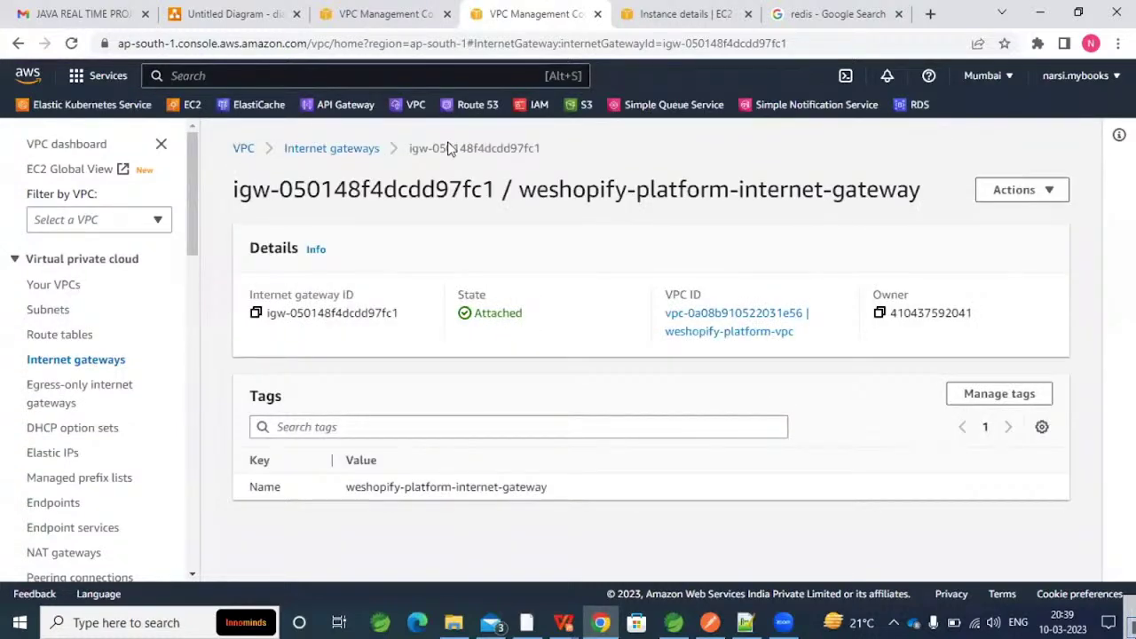
click(189, 110)
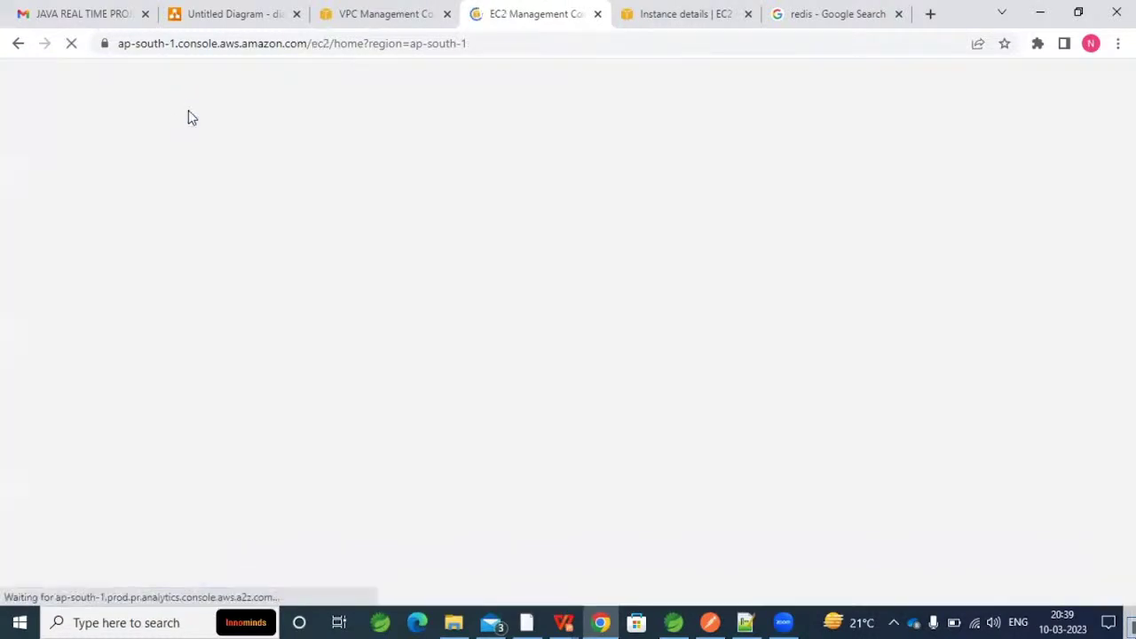
drag(190, 234, 114, 440)
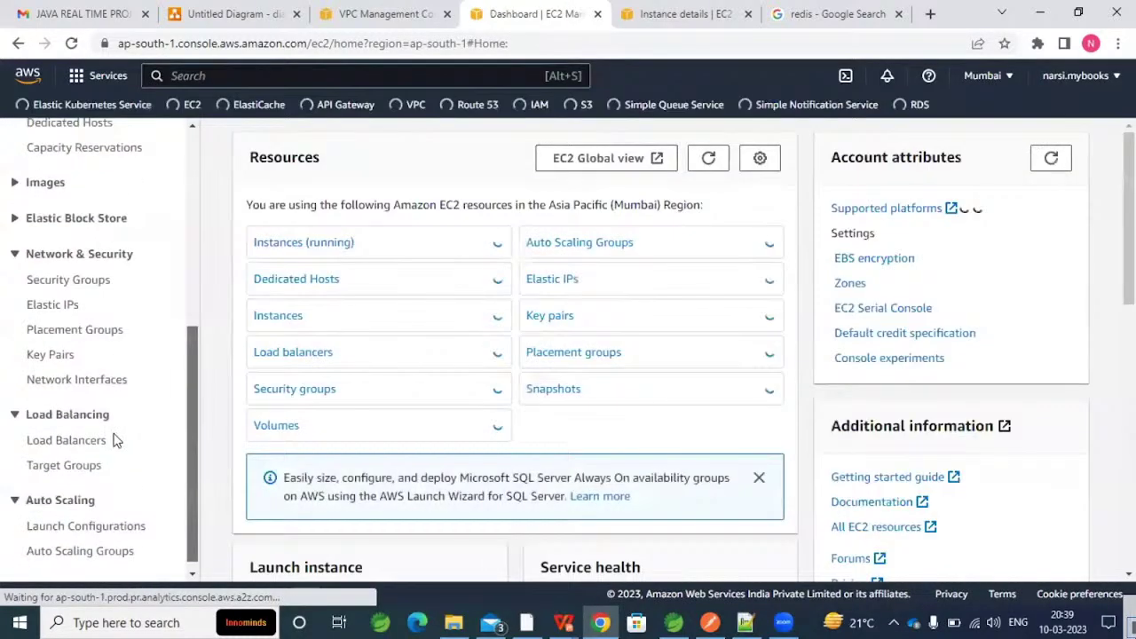
click(89, 444)
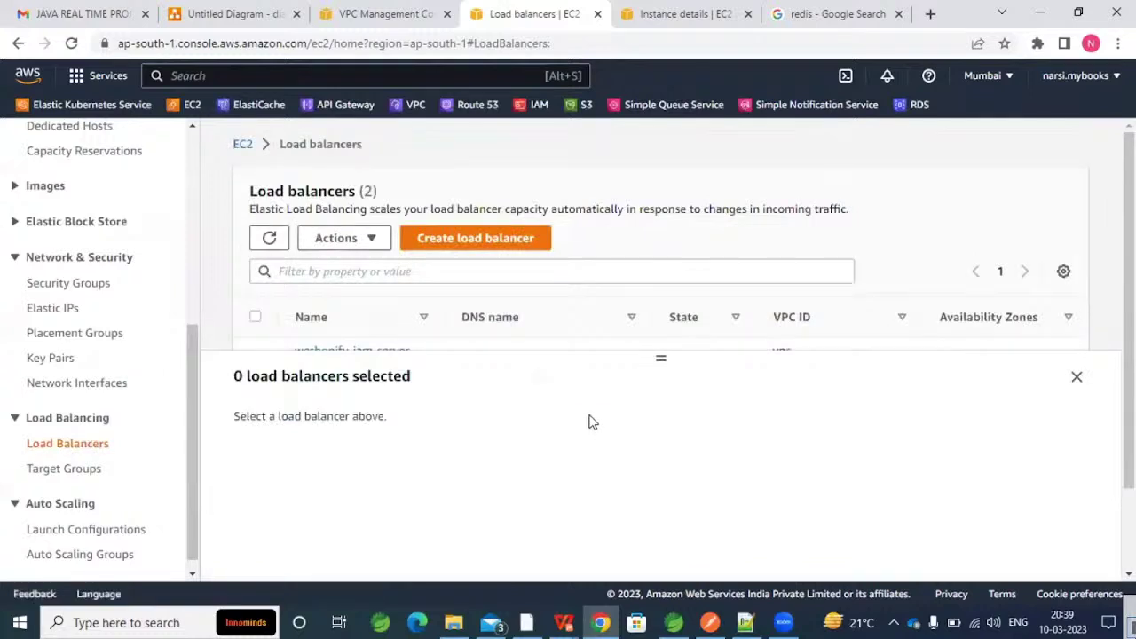
click(1078, 379)
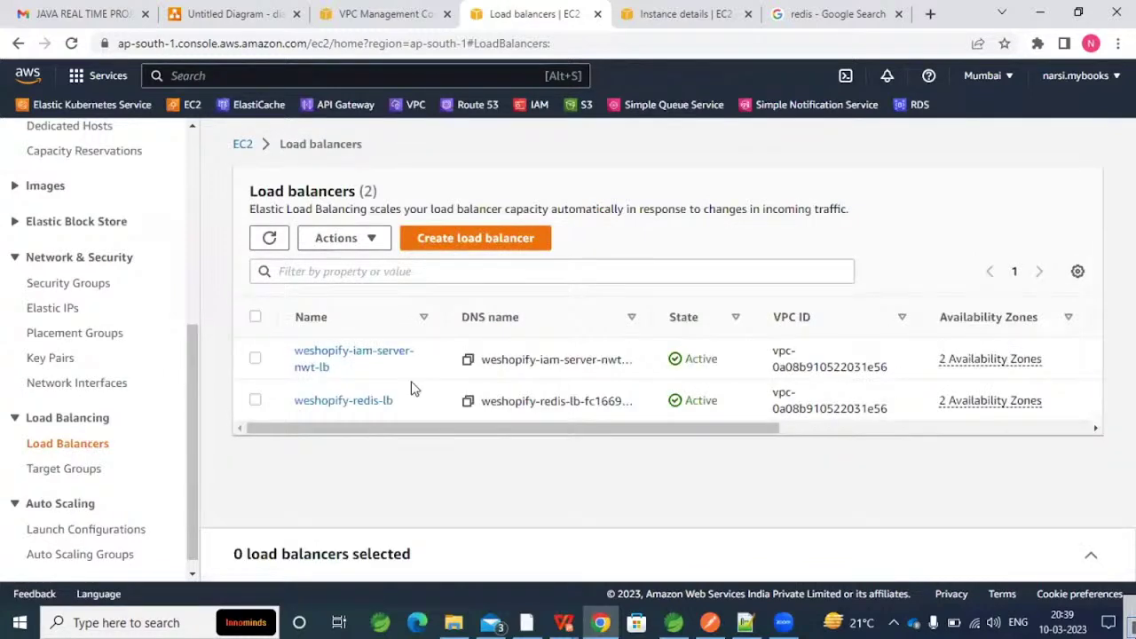
Open the weshopify-iam-server-nwt-lb load balancer and follow its TLS:443 listener's default routing rule to the target group.
click(342, 358)
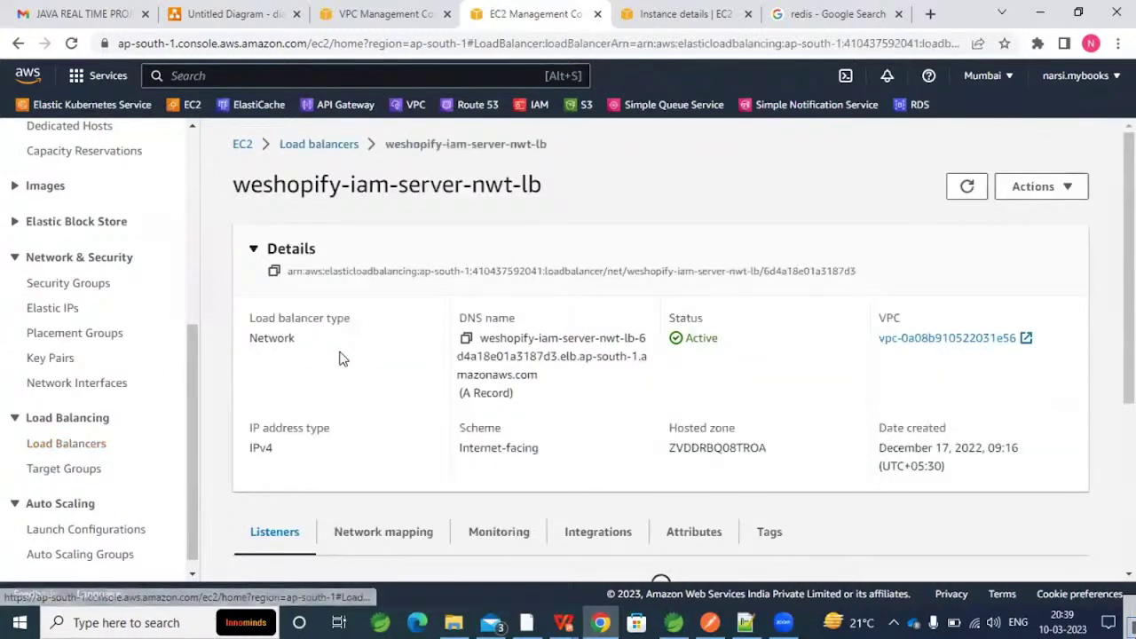
scroll(662, 355, down, 5)
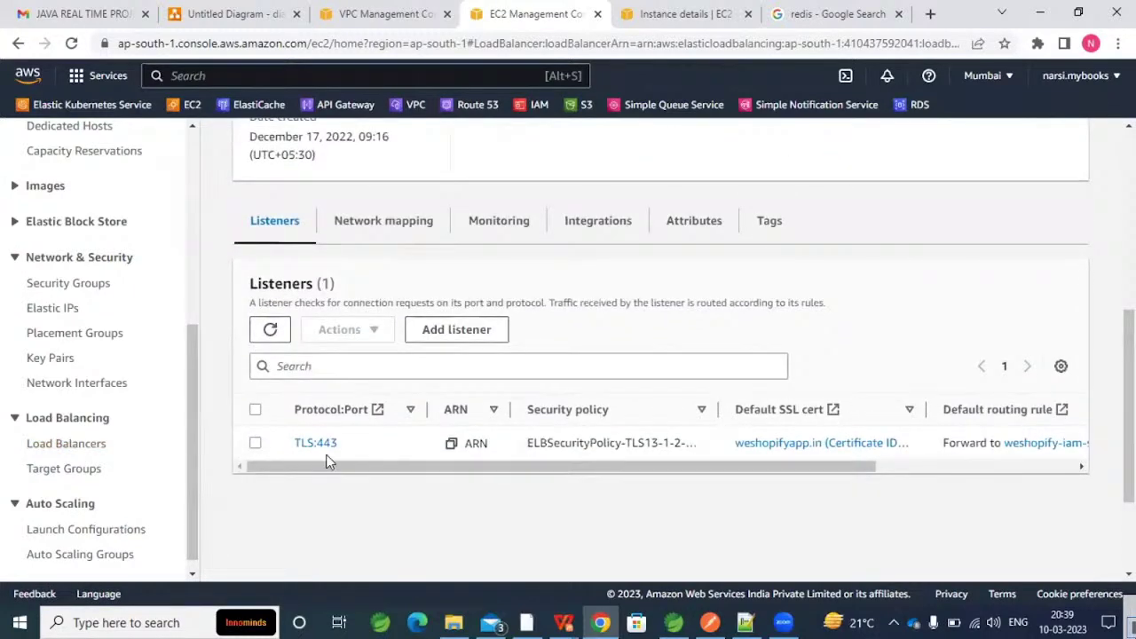
click(967, 472)
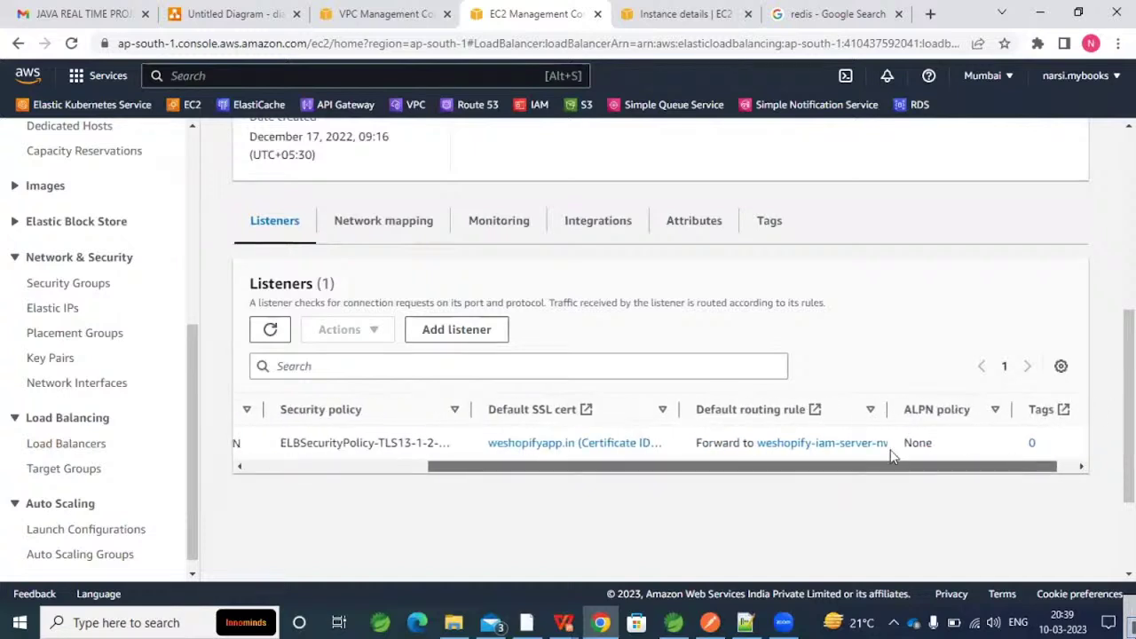
click(835, 444)
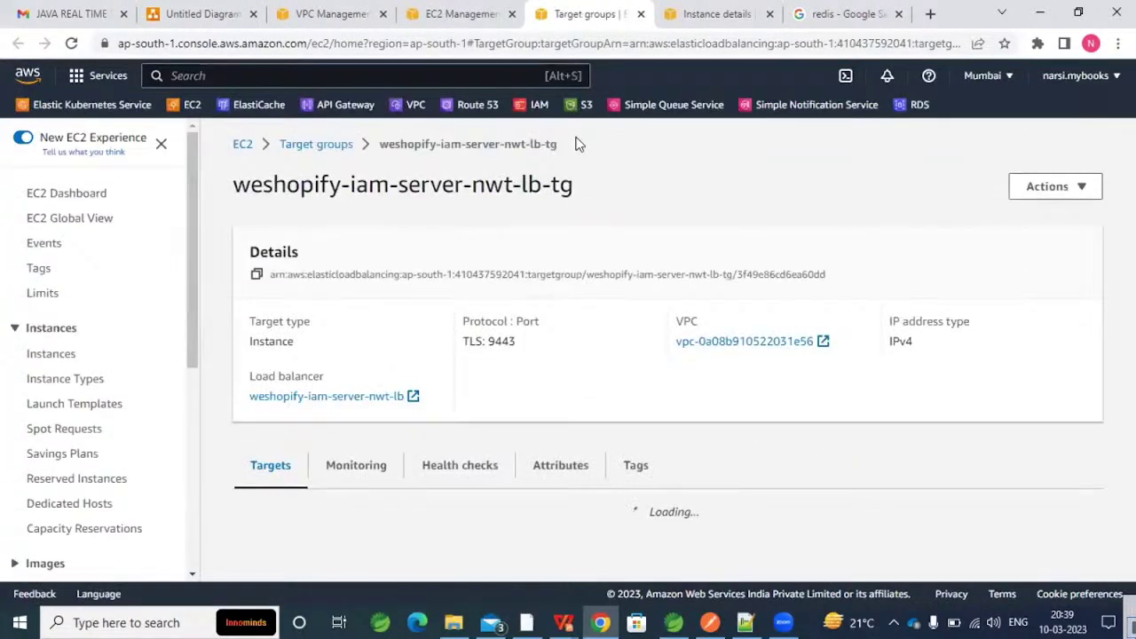
Examine the IAM server target group's details, its VPC ID and the name of its registered target instance.
scroll(575, 143, down, 1)
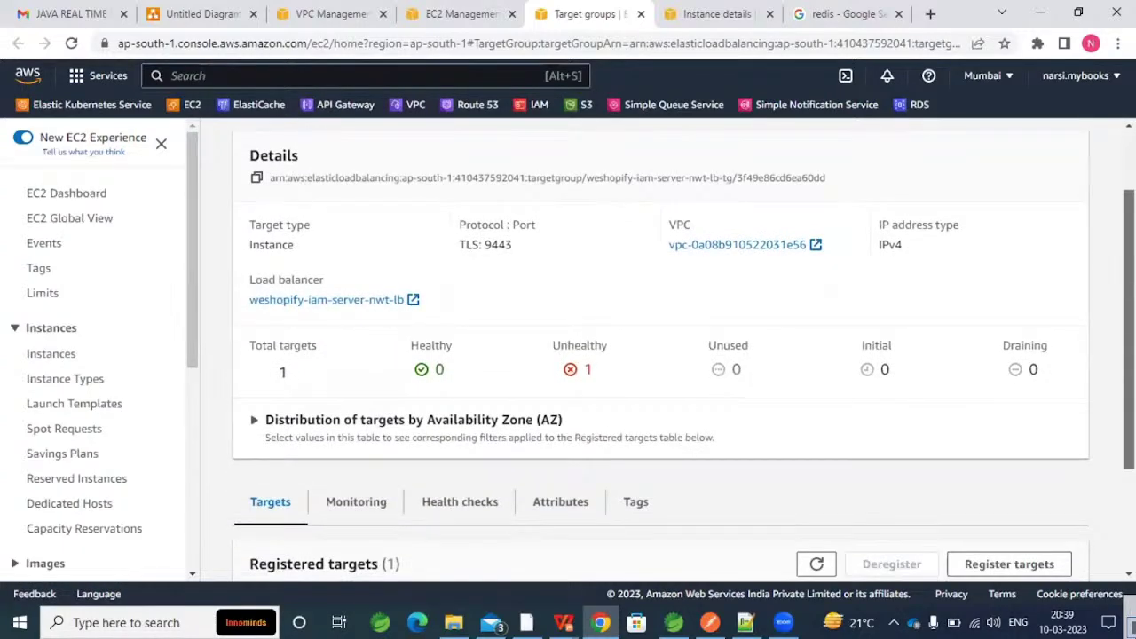
scroll(660, 351, down, 1)
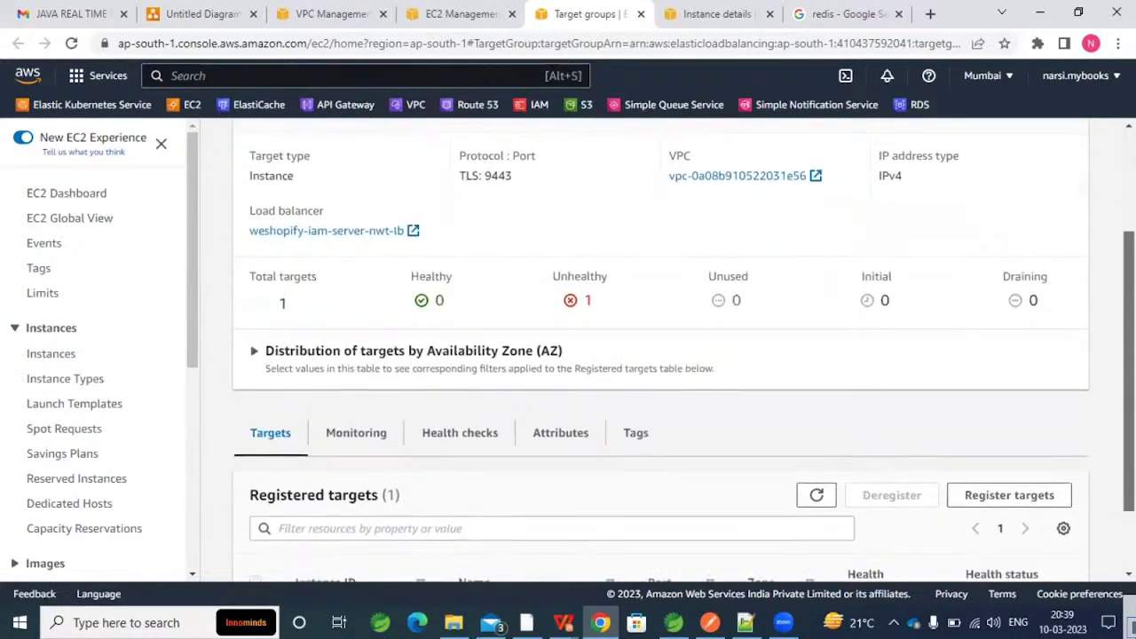
scroll(666, 256, up, 1)
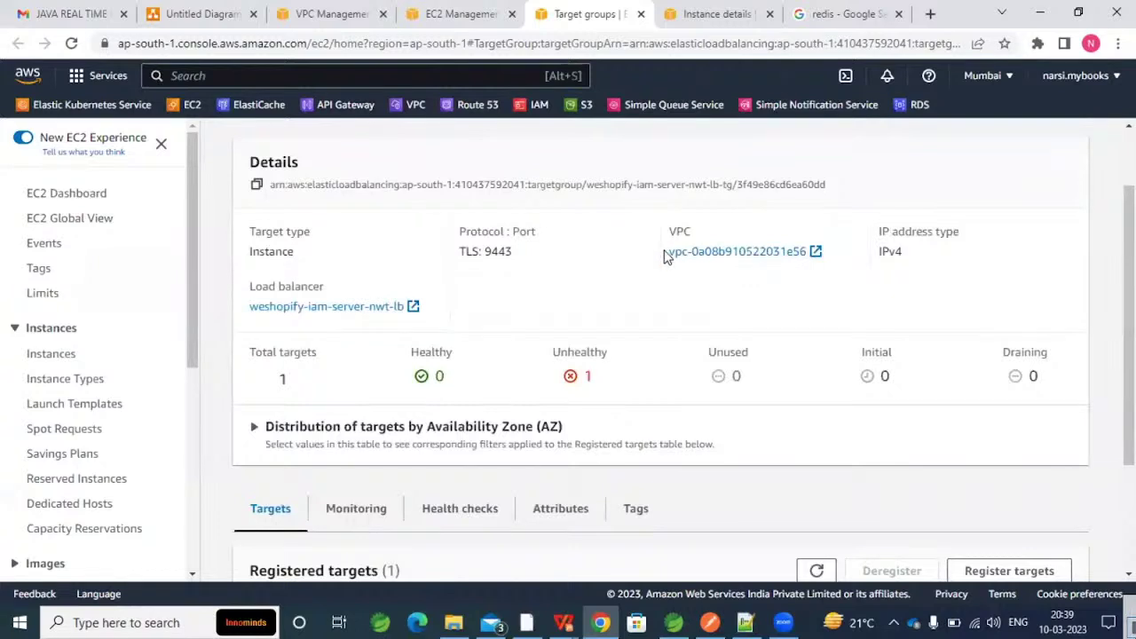
drag(666, 256, 808, 253)
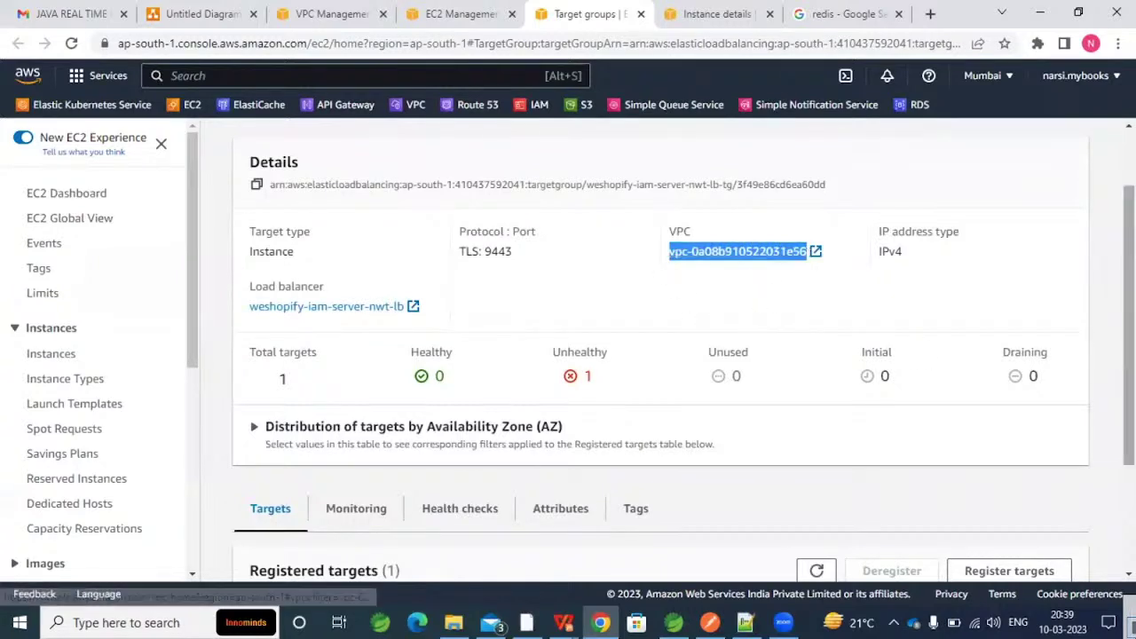
scroll(808, 253, down, 3)
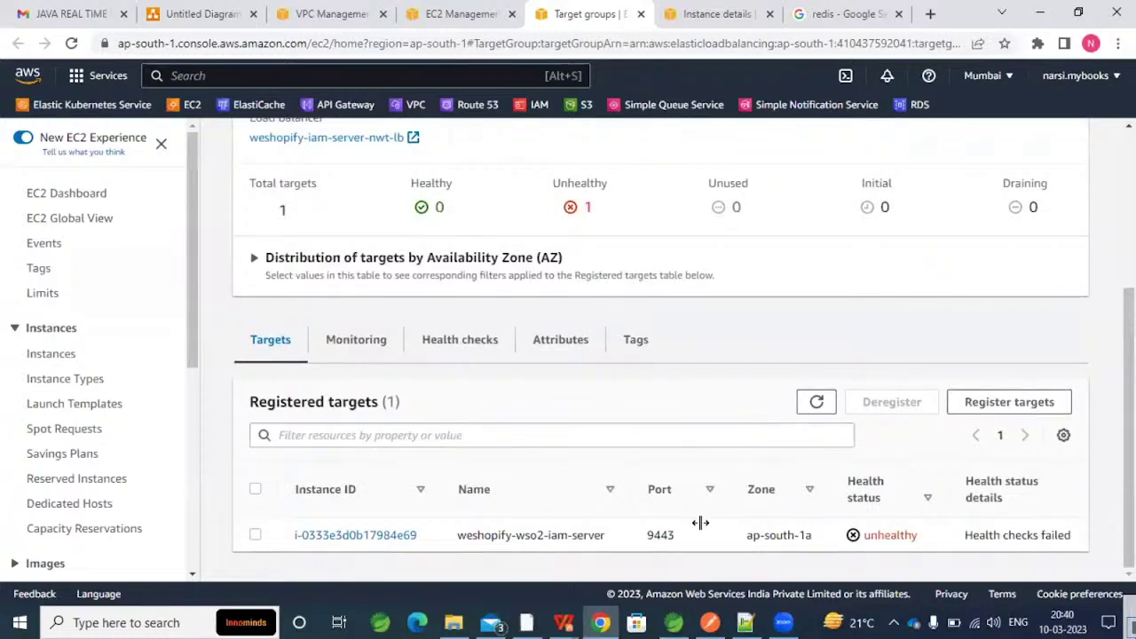
drag(457, 535, 608, 543)
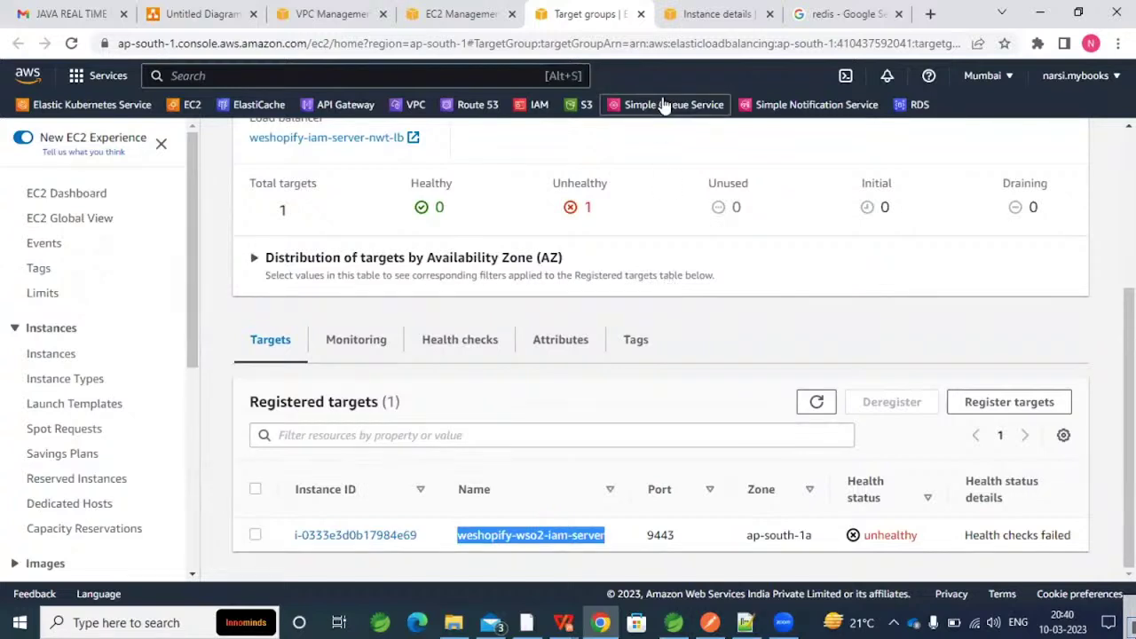
Switch back to the diagram and deselect the load balancer icon.
key(alt+Tab)
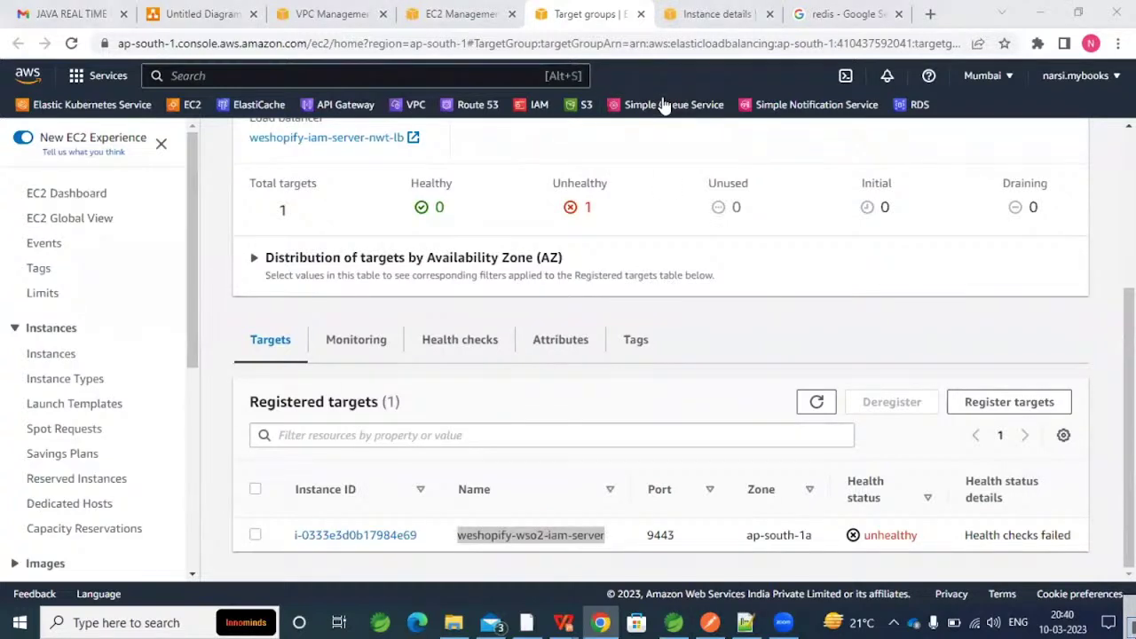
click(202, 14)
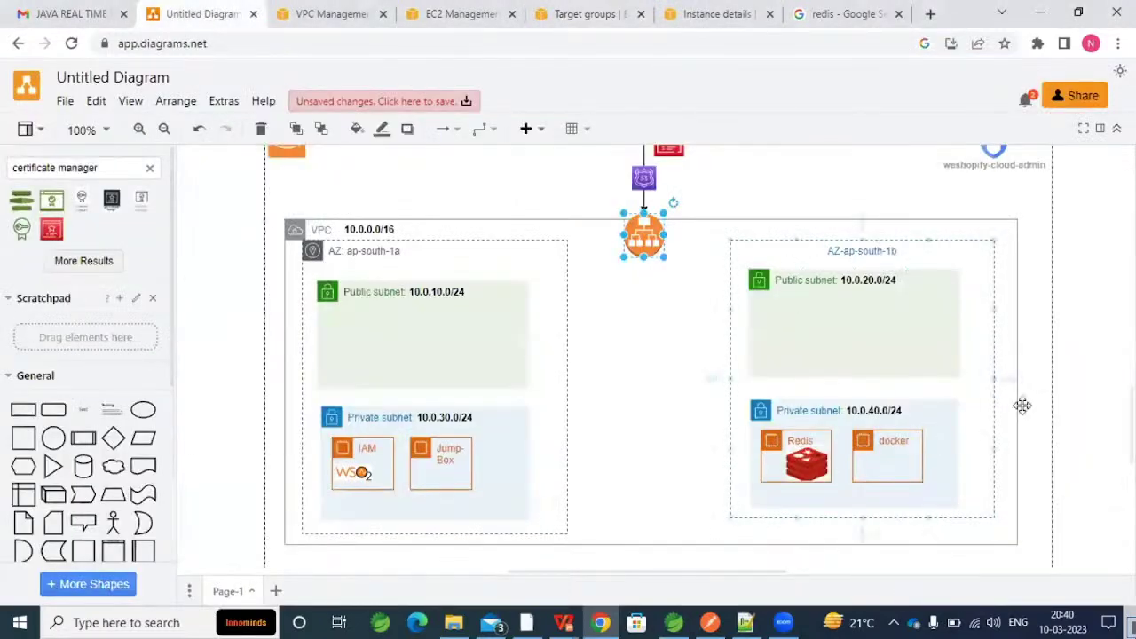
click(1108, 358)
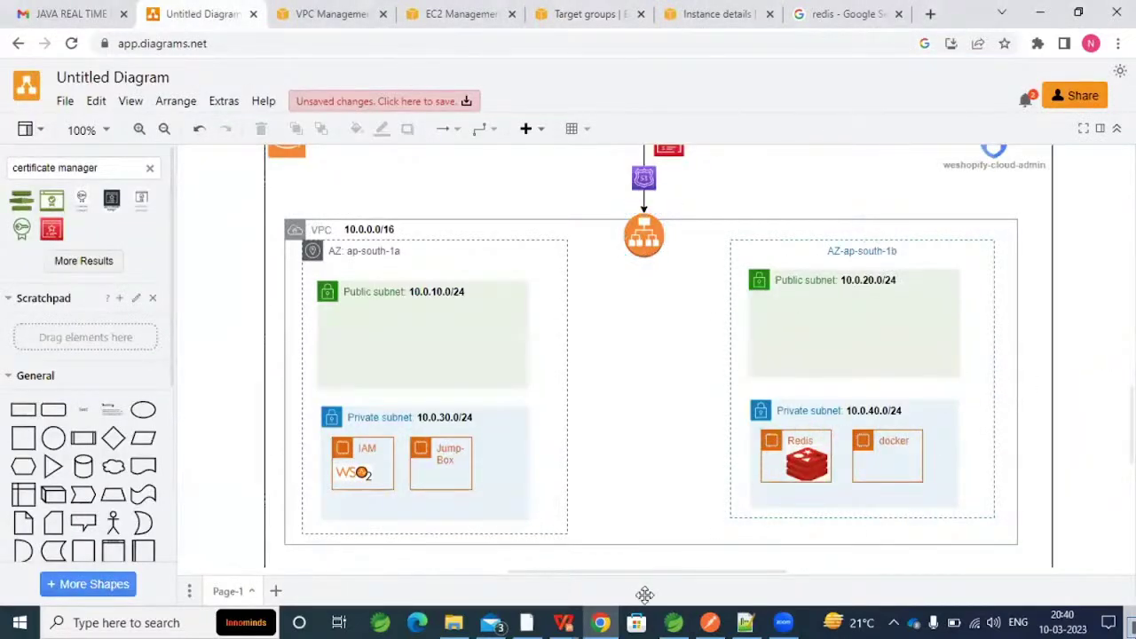
click(645, 274)
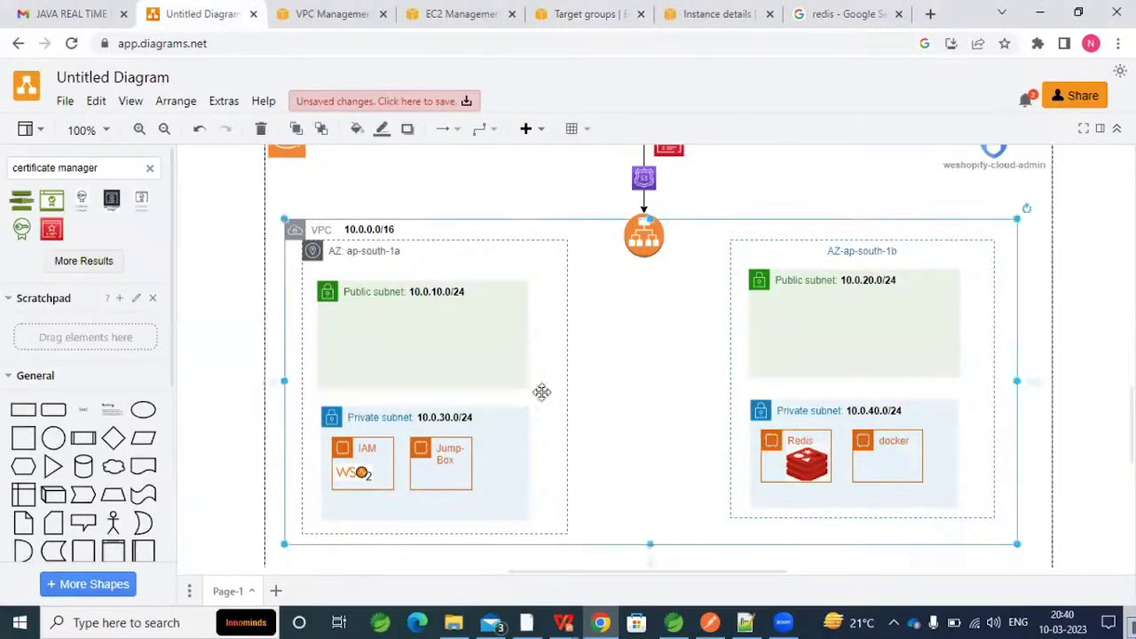
click(366, 458)
click(653, 288)
drag(649, 247, 654, 347)
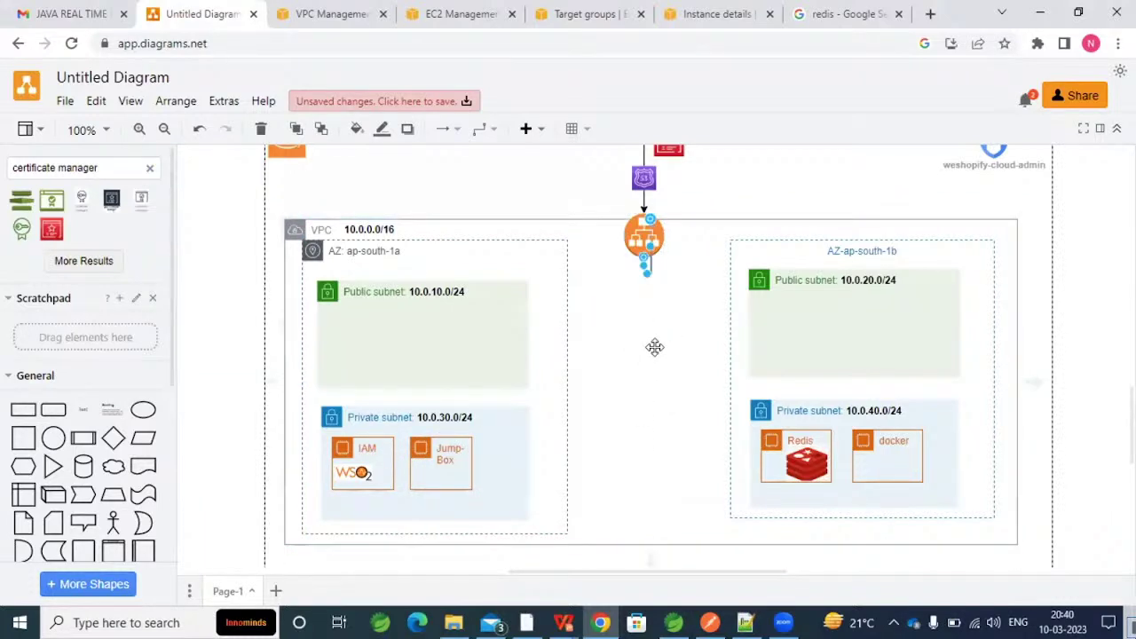
Connect the load balancer with an arrow to the inner edge of the ap-south-1a availability zone.
click(646, 253)
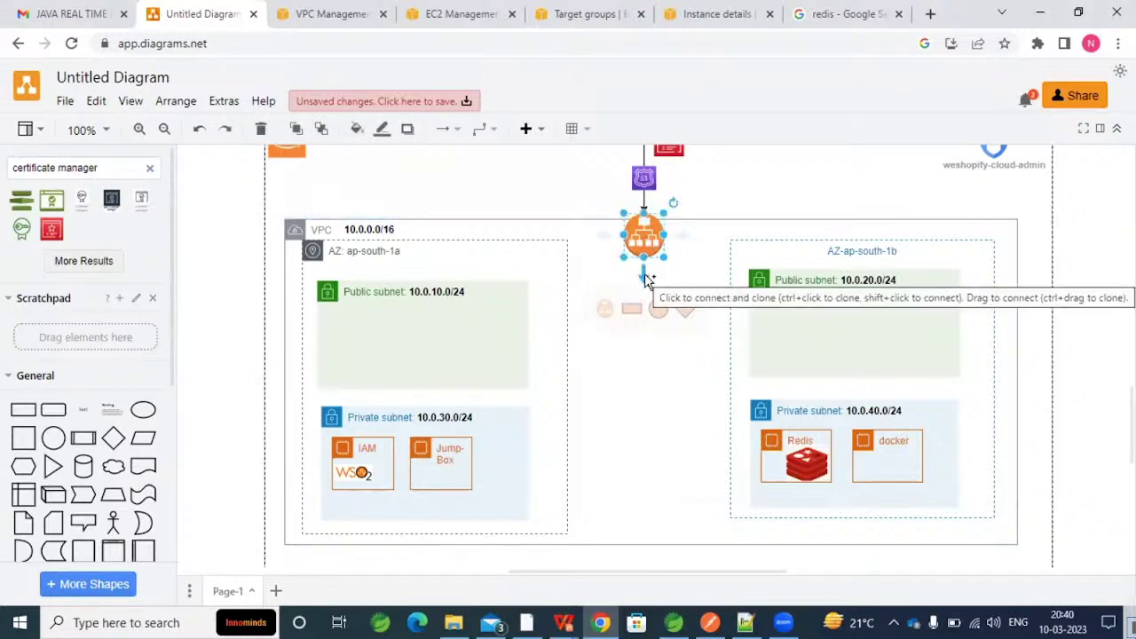
drag(645, 276, 565, 382)
click(649, 264)
Connect the load balancer with an arrow to the inner edge of the ap-south-1b availability zone, beside the Redis instance.
click(643, 234)
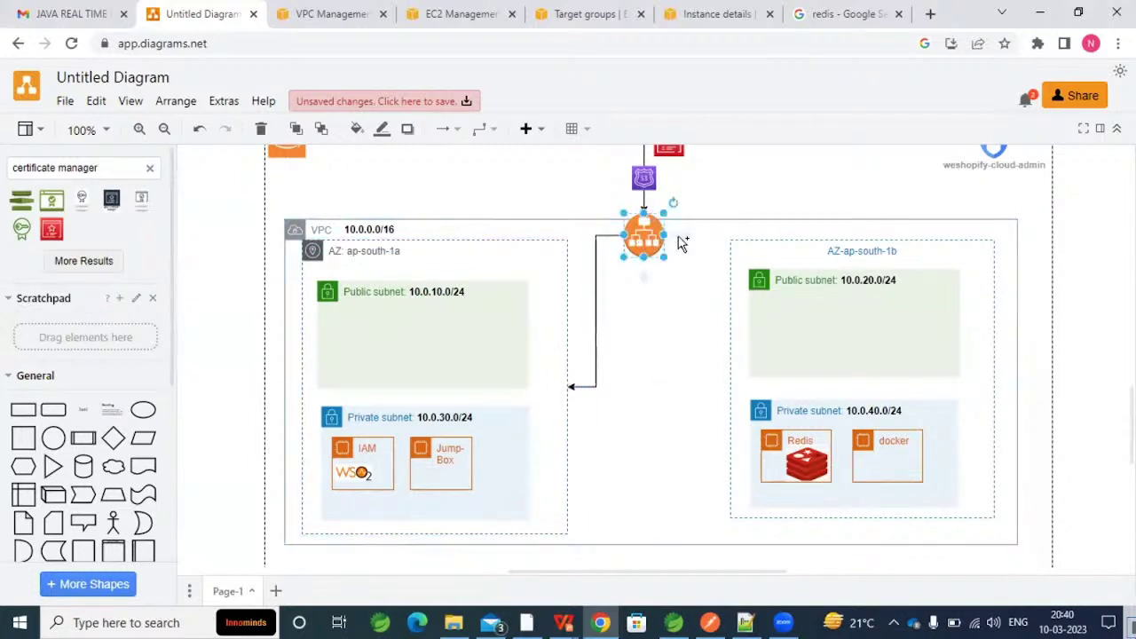
drag(682, 244, 727, 455)
click(629, 464)
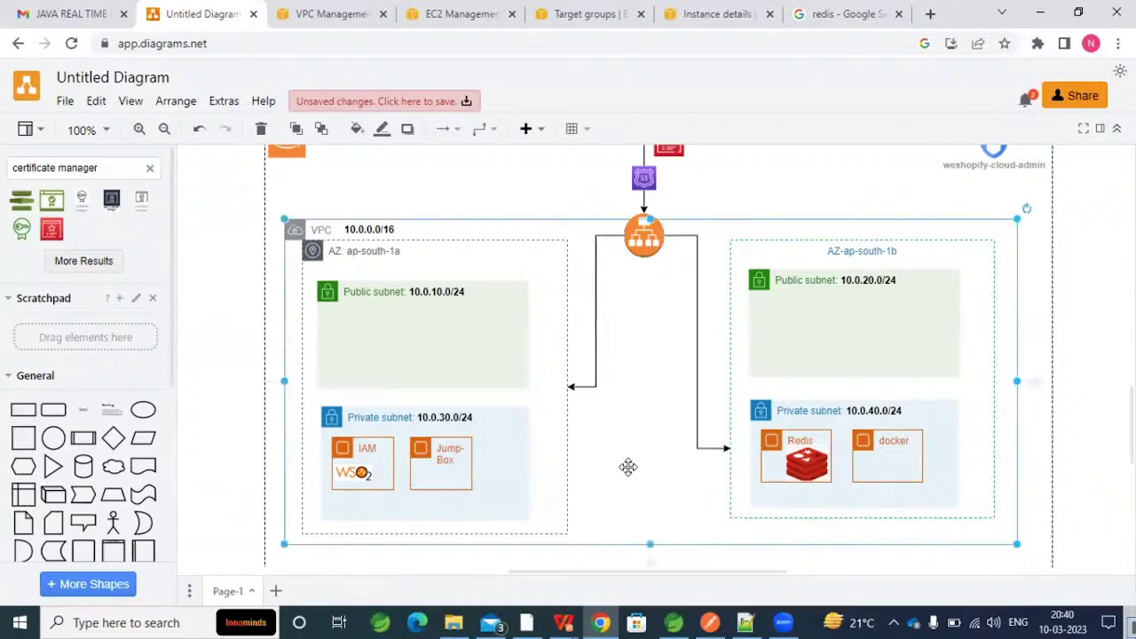